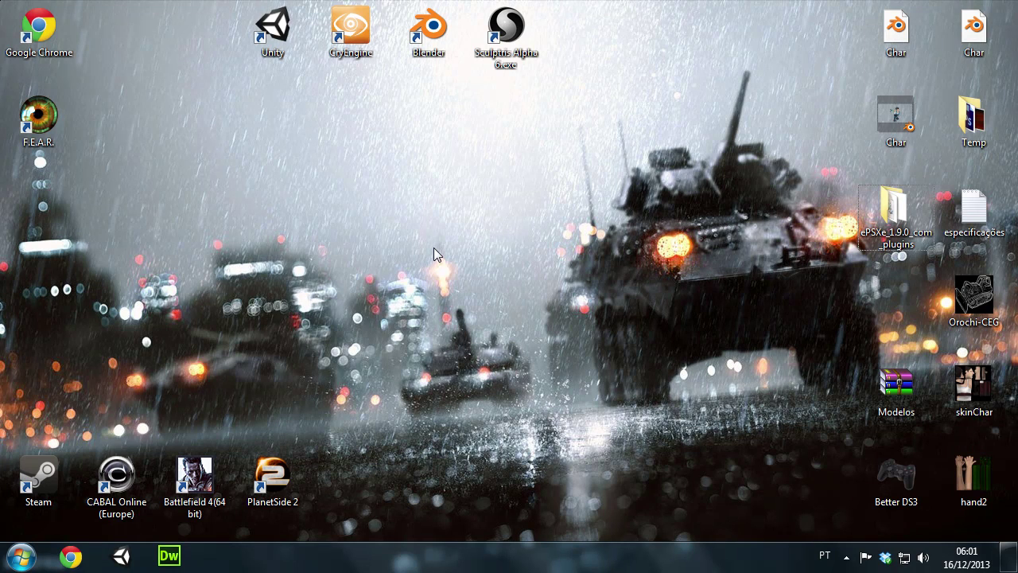
Start a new project in the Project Wizard with the location set to Documents\Rain
{"action": "left_click", "coordinate": [169, 532]}
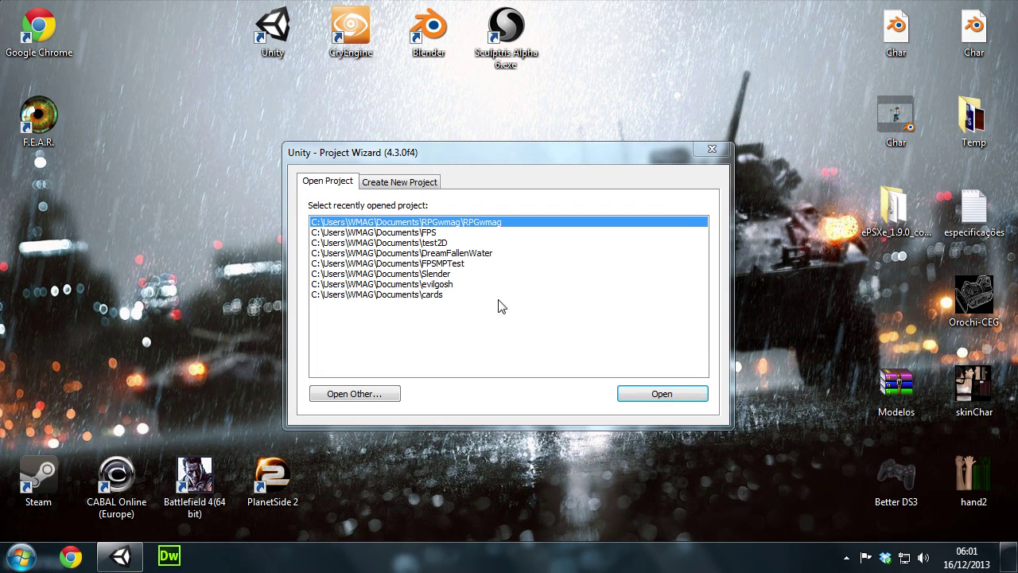
{"action": "left_click", "coordinate": [398, 183]}
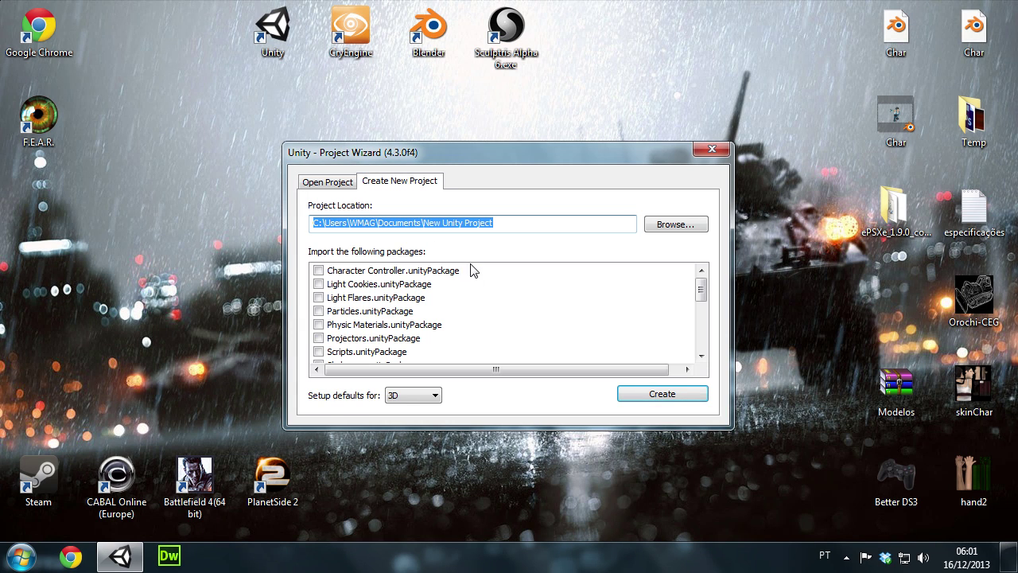
{"action": "left_click", "coordinate": [466, 223]}
{"action": "left_click_drag", "start_coordinate": [423, 222], "coordinate": [493, 222]}
{"action": "key", "text": "End"}
{"action": "left_click_drag", "start_coordinate": [421, 223], "coordinate": [493, 223]}
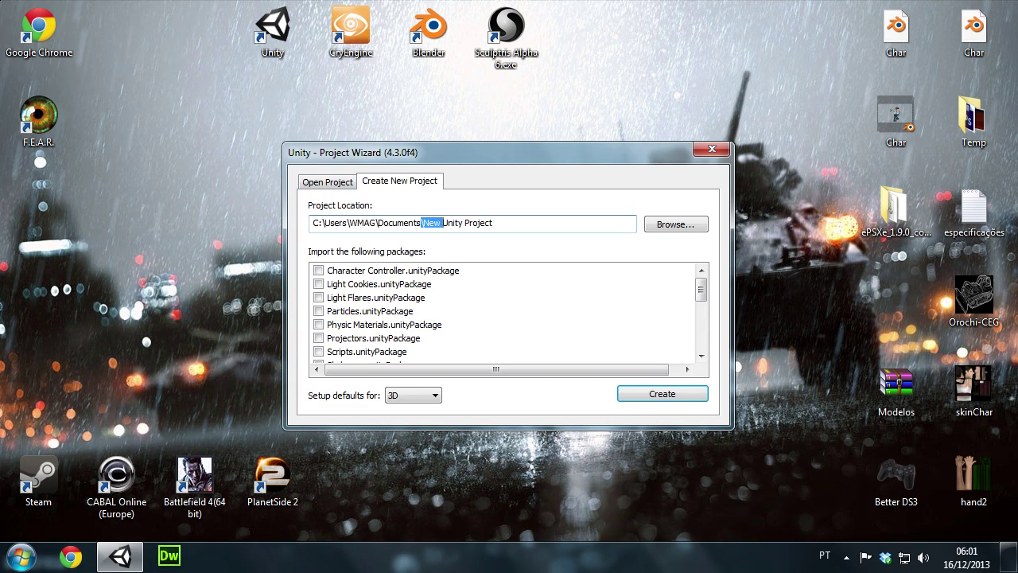
{"action": "key", "text": "End"}
{"action": "key", "text": "BackSpace"}
{"action": "key", "text": "BackSpace"}
{"action": "key", "text": "BackSpace"}
{"action": "key", "text": "BackSpace"}
{"action": "key", "text": "BackSpace"}
{"action": "key", "text": "BackSpace"}
{"action": "key", "text": "BackSpace"}
{"action": "key", "text": "BackSpace"}
{"action": "key", "text": "BackSpace"}
{"action": "key", "text": "BackSpace"}
{"action": "key", "text": "BackSpace"}
{"action": "key", "text": "BackSpace"}
{"action": "key", "text": "BackSpace"}
{"action": "key", "text": "BackSpace"}
{"action": "key", "text": "BackSpace"}
{"action": "type", "text": "\\"}
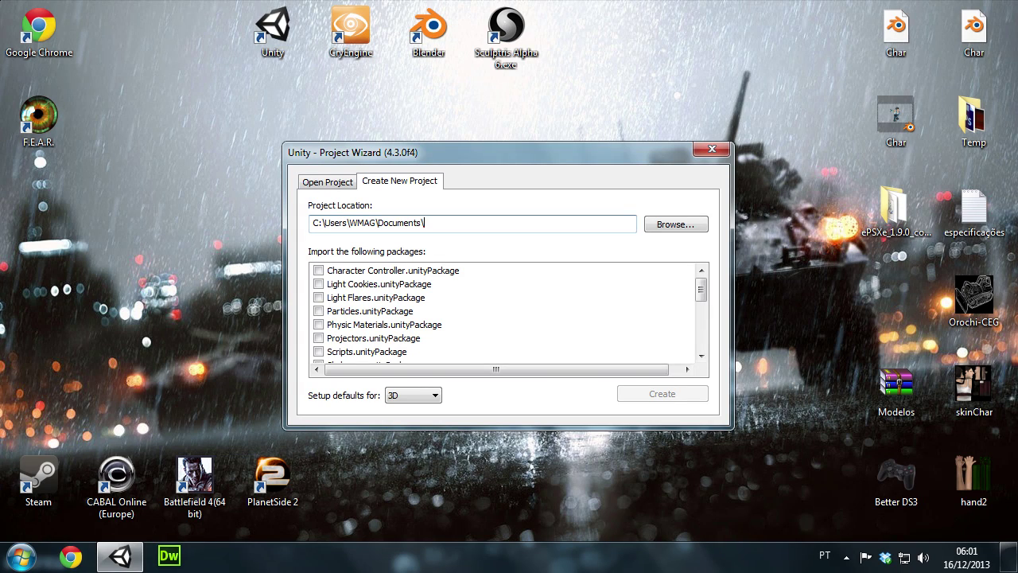
{"action": "type", "text": "R"}
{"action": "key", "text": "BackSpace"}
{"action": "type", "text": "Rain"}
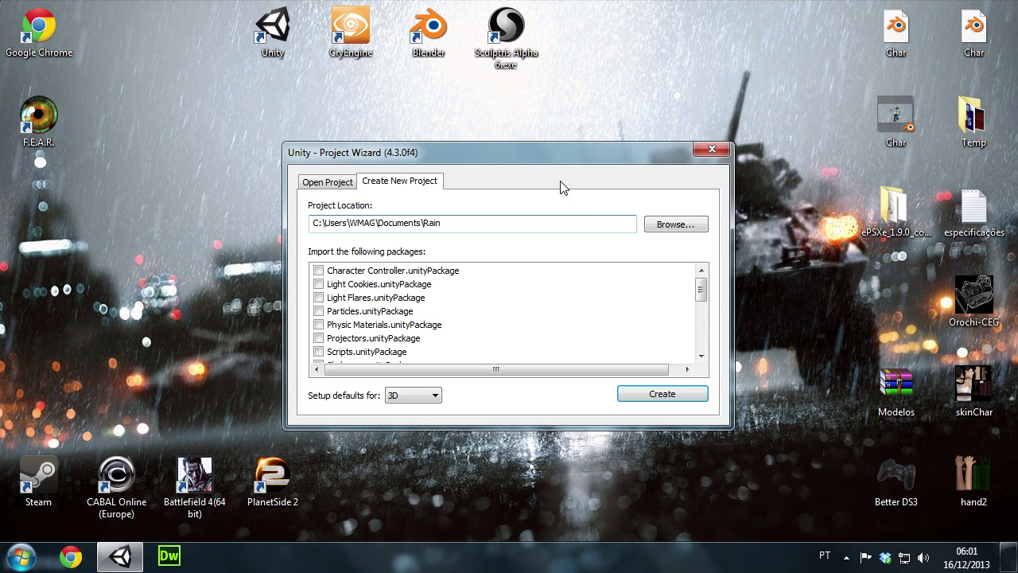
Tick the Particles and Skyboxes packages for import
{"action": "mouse_move", "coordinate": [700, 291]}
{"action": "left_mouse_down"}
{"action": "mouse_move", "coordinate": [698, 381]}
{"action": "mouse_move", "coordinate": [724, 384]}
{"action": "left_mouse_up"}
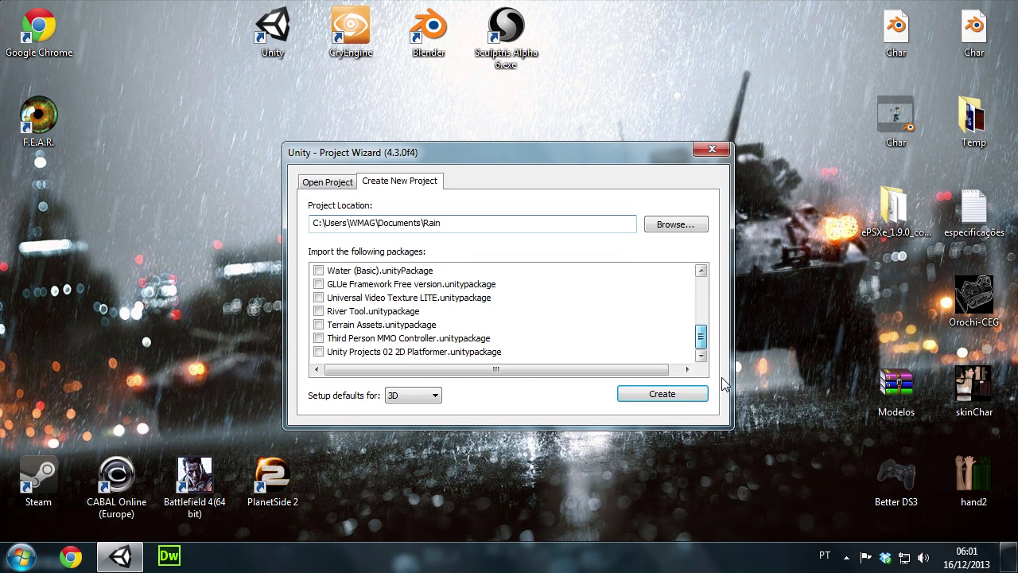
{"action": "left_click_drag", "start_coordinate": [724, 384], "coordinate": [720, 380]}
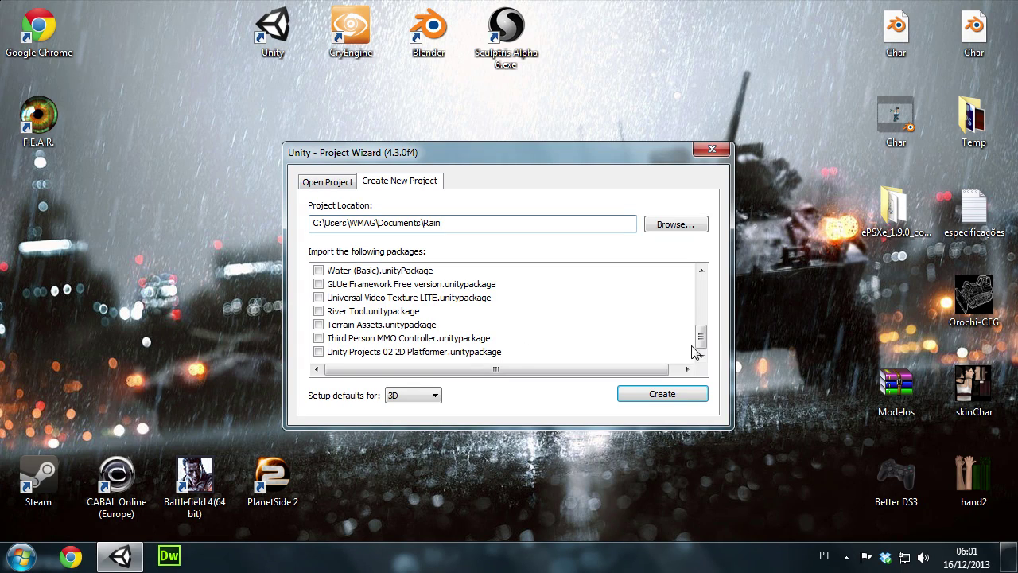
{"action": "left_click_drag", "start_coordinate": [704, 344], "coordinate": [705, 268]}
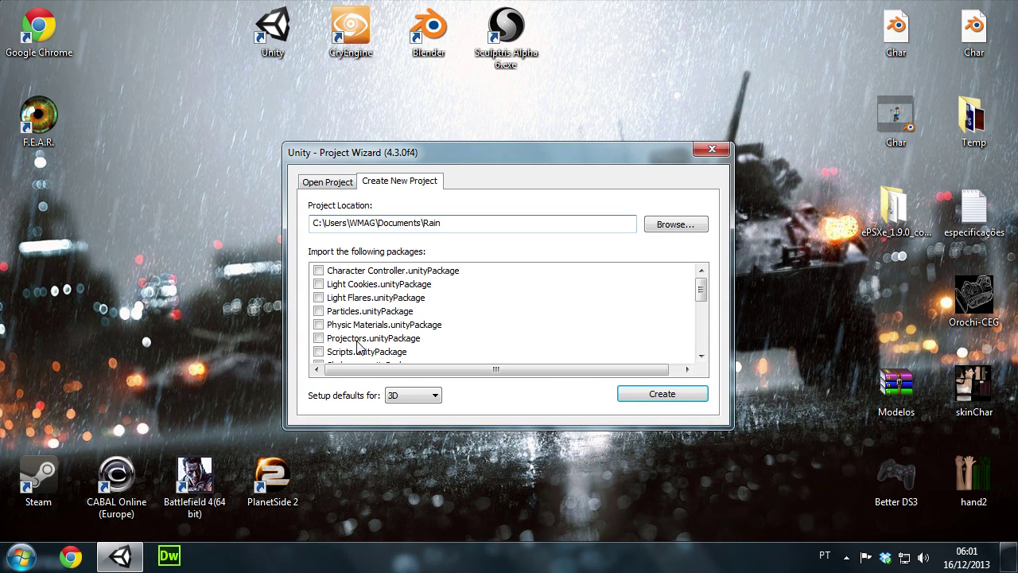
{"action": "left_click", "coordinate": [318, 311]}
{"action": "scroll", "coordinate": [360, 332], "scroll_direction": "down", "scroll_amount": 2}
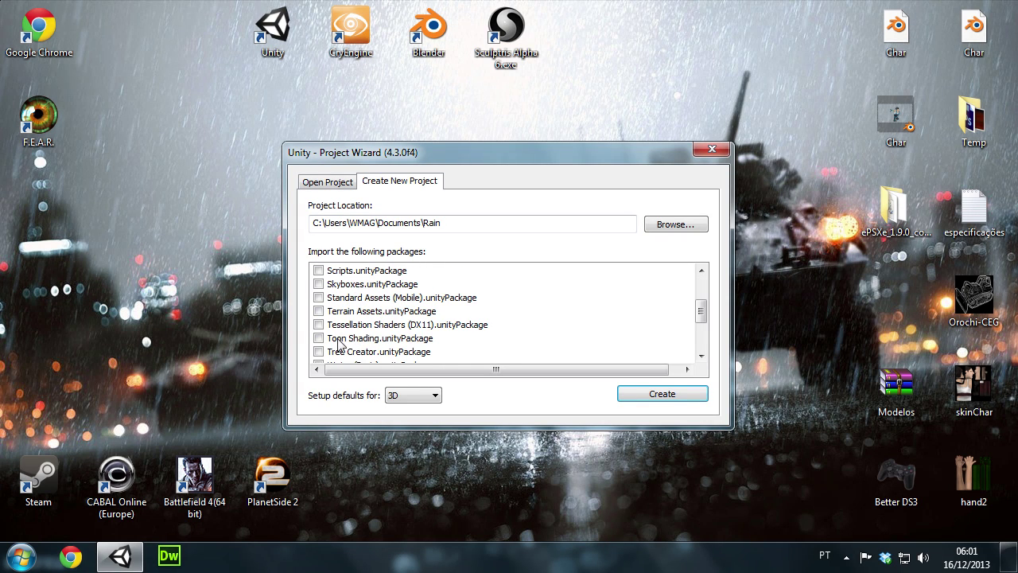
{"action": "scroll", "coordinate": [364, 341], "scroll_direction": "up", "scroll_amount": 1}
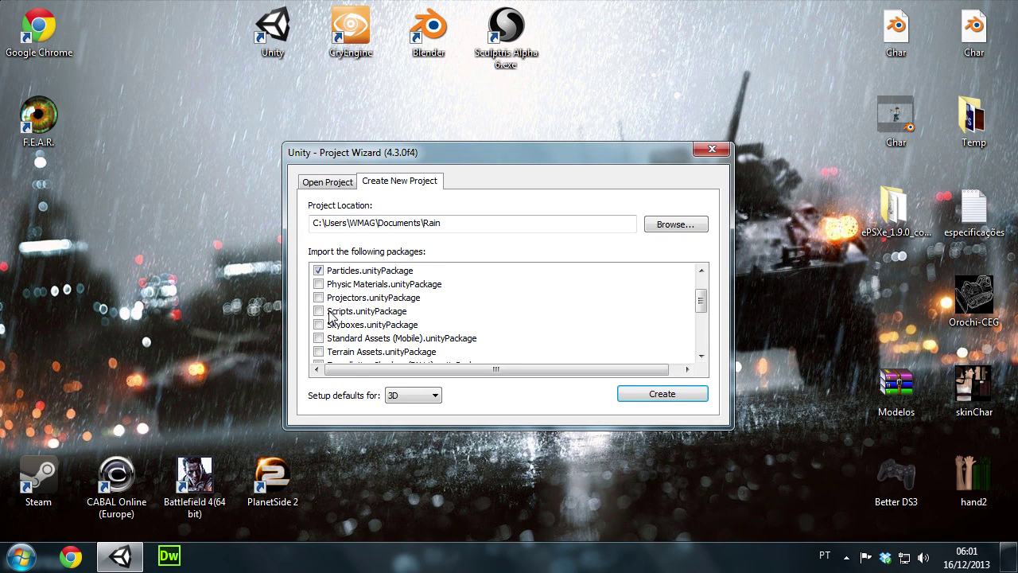
{"action": "scroll", "coordinate": [329, 334], "scroll_direction": "down", "scroll_amount": 1}
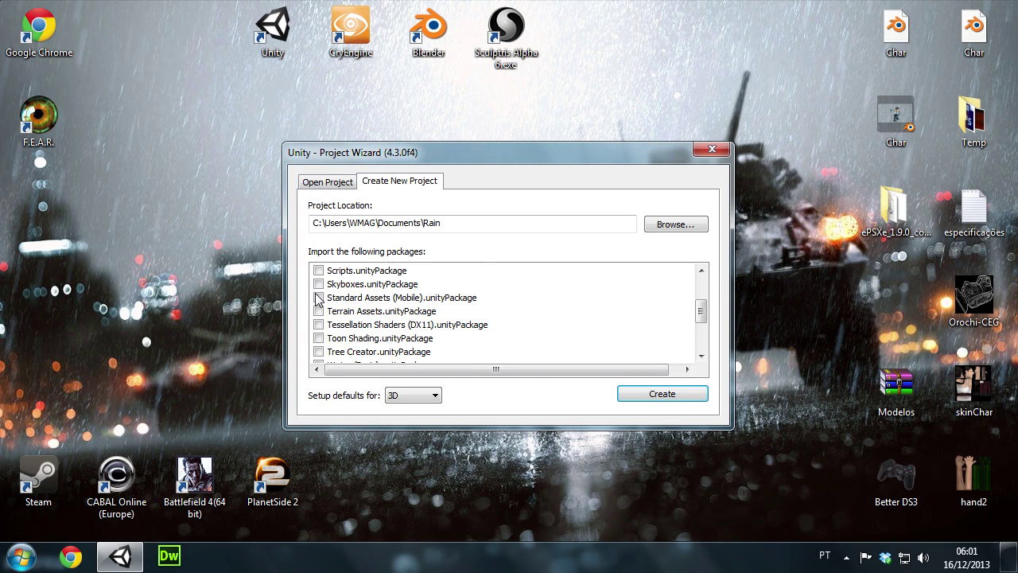
{"action": "left_click", "coordinate": [319, 284]}
Tick Terrain Assets and Character Controller too, then create the Rain project
{"action": "scroll", "coordinate": [423, 341], "scroll_direction": "down", "scroll_amount": 1}
{"action": "scroll", "coordinate": [424, 342], "scroll_direction": "down", "scroll_amount": 1}
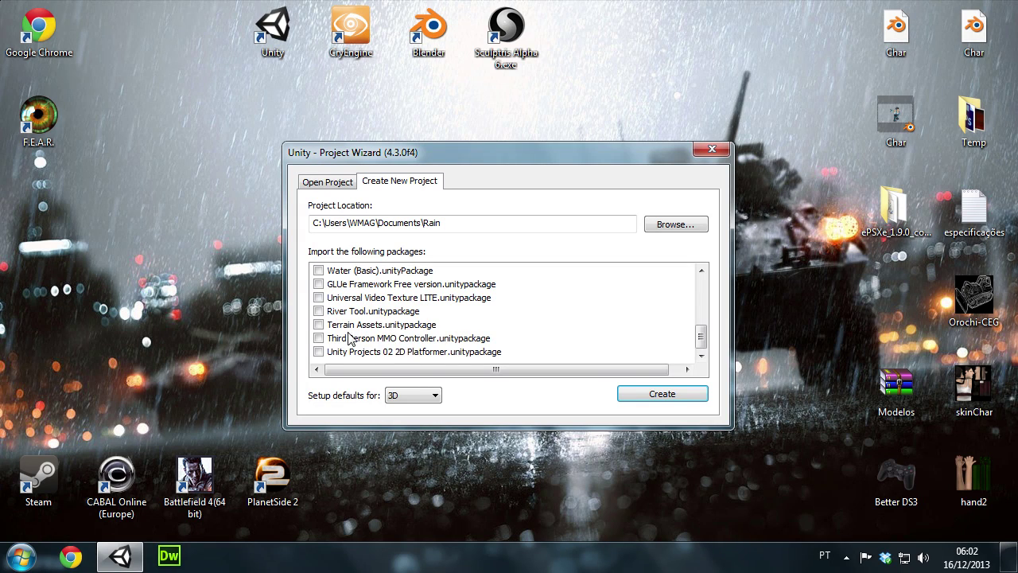
{"action": "scroll", "coordinate": [355, 334], "scroll_direction": "up", "scroll_amount": 1}
{"action": "scroll", "coordinate": [356, 334], "scroll_direction": "up", "scroll_amount": 1}
{"action": "left_click", "coordinate": [318, 297]}
{"action": "scroll", "coordinate": [436, 332], "scroll_direction": "down", "scroll_amount": 1}
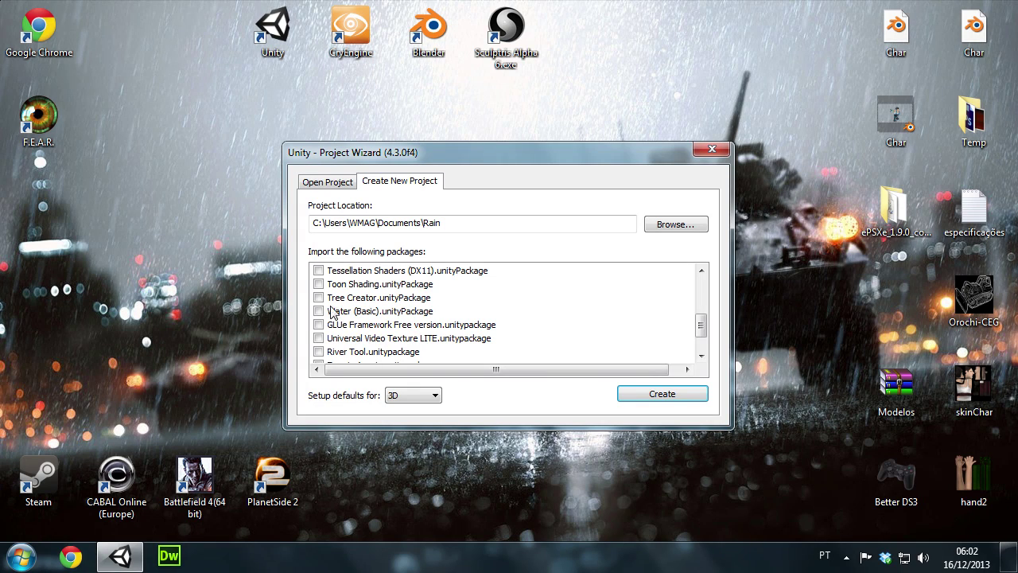
{"action": "scroll", "coordinate": [380, 344], "scroll_direction": "down", "scroll_amount": 1}
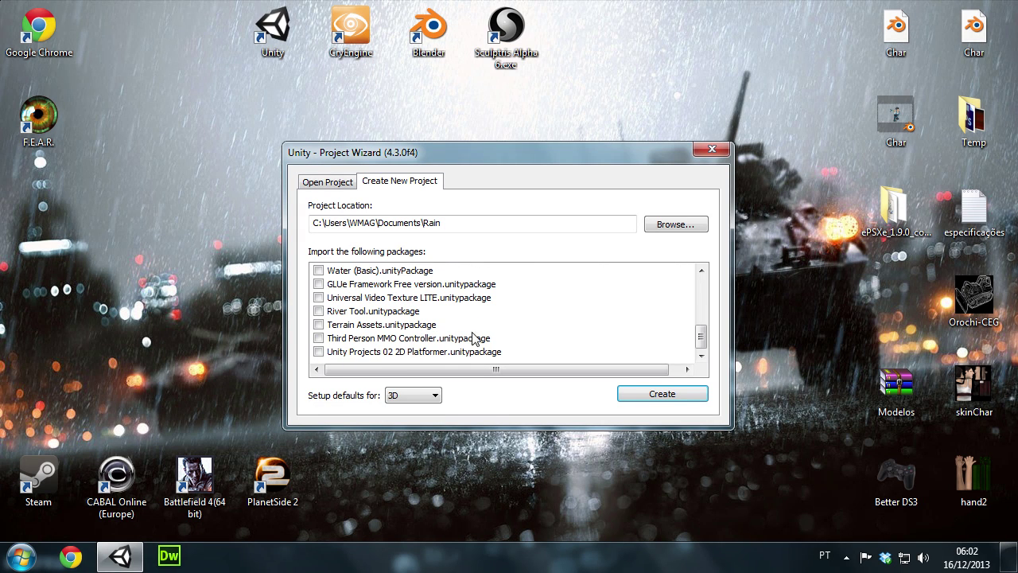
{"action": "scroll", "coordinate": [442, 352], "scroll_direction": "up", "scroll_amount": 5}
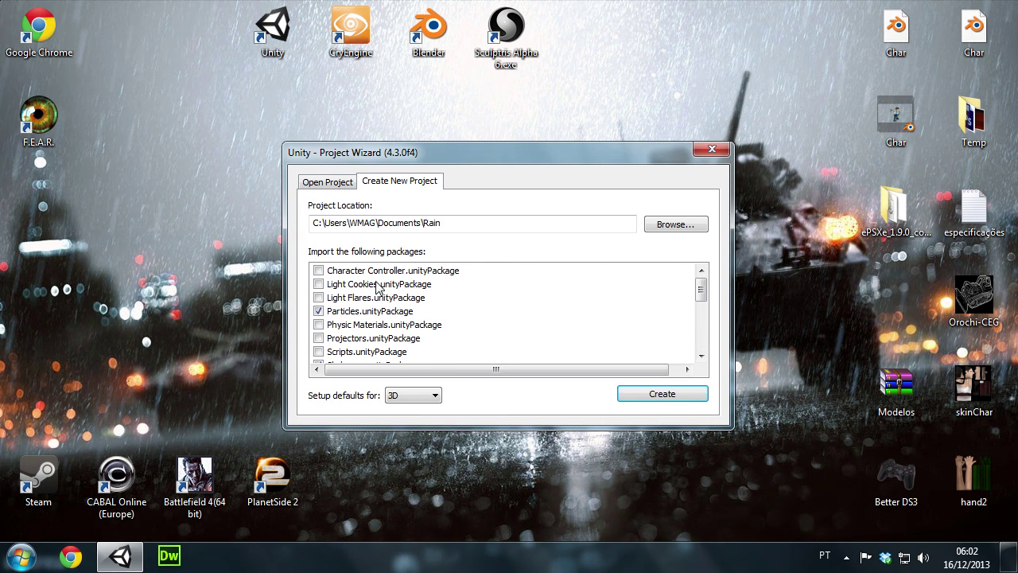
{"action": "left_click", "coordinate": [318, 271]}
{"action": "left_click", "coordinate": [672, 396]}
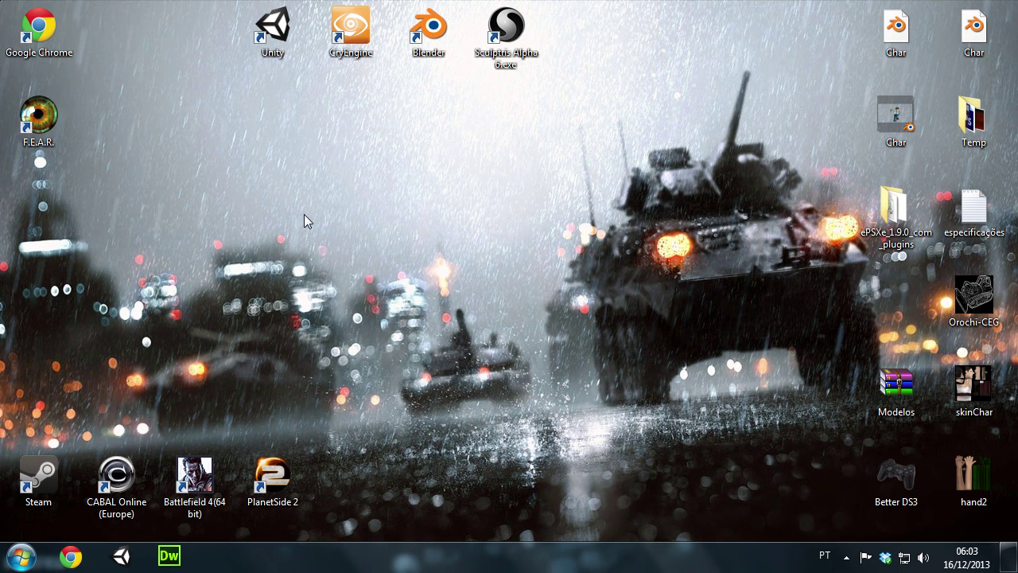
Let Unity import the packages and open the Rain editor with an untitled scene and Main Camera
{"action": "left_click_drag", "start_coordinate": [386, 140], "coordinate": [528, 301]}
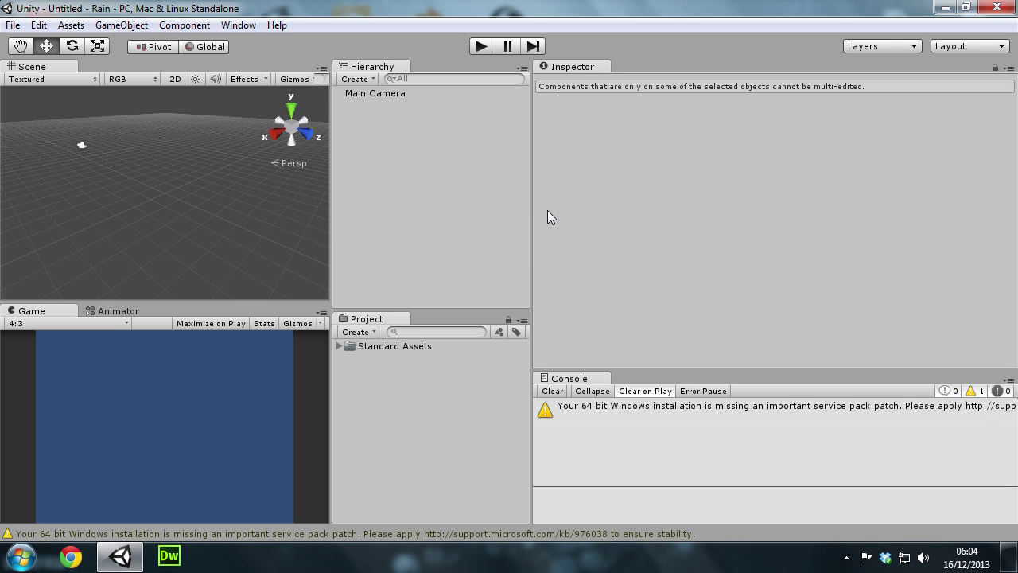
Drag the panel splitters so the Scene and Game views are wider
{"action": "left_click_drag", "start_coordinate": [531, 213], "coordinate": [748, 212]}
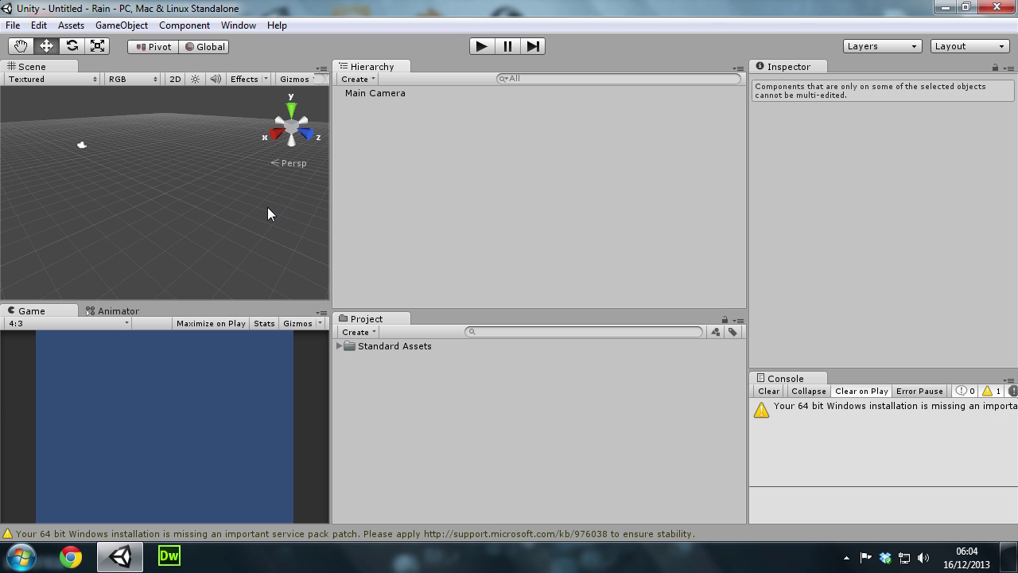
{"action": "left_click_drag", "start_coordinate": [334, 189], "coordinate": [527, 197]}
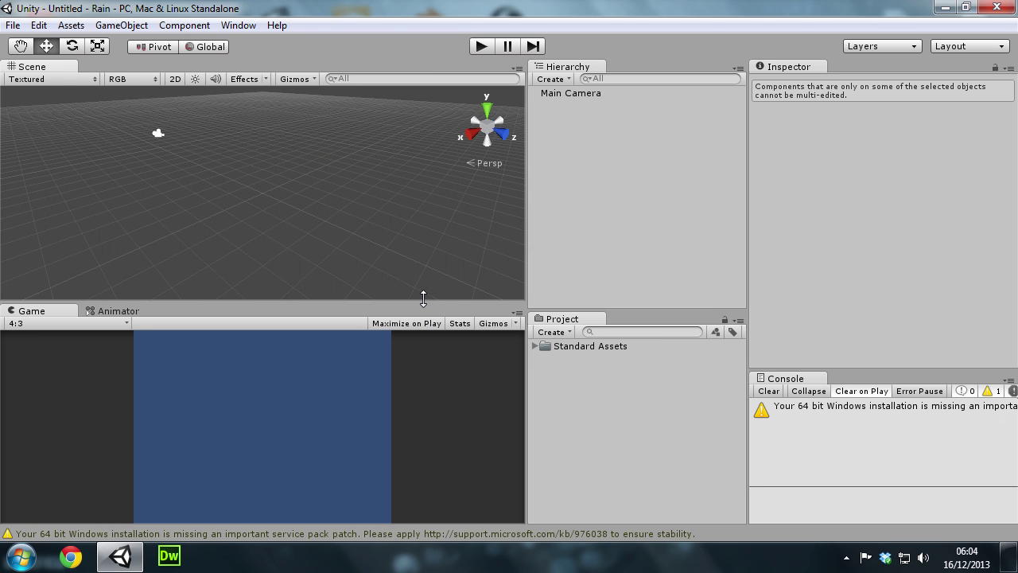
{"action": "left_click_drag", "start_coordinate": [422, 303], "coordinate": [427, 225]}
{"action": "left_click_drag", "start_coordinate": [505, 163], "coordinate": [356, 143], "text": "alt"}
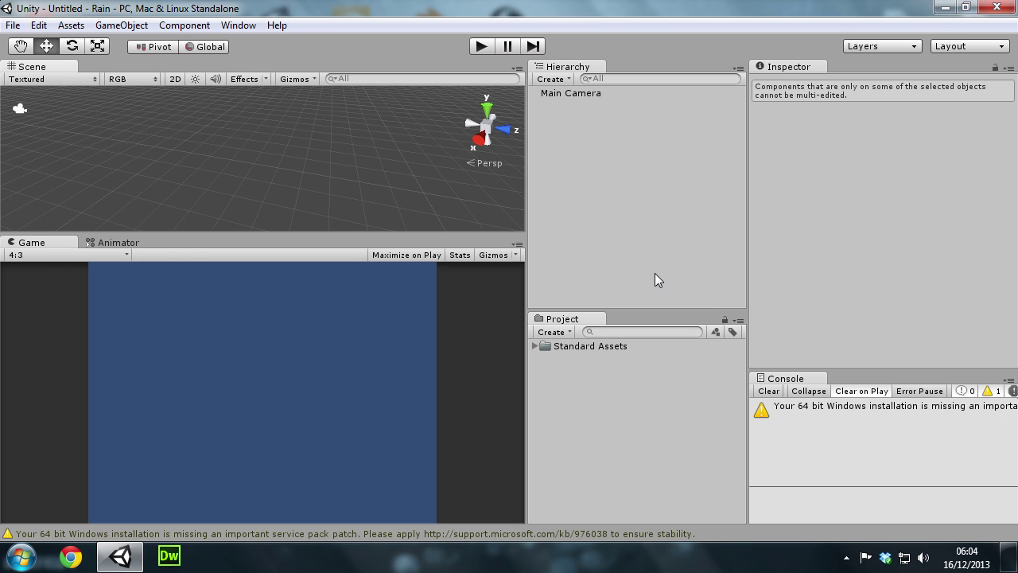
Expand Standard Assets to reveal Character Controllers, Particles, Skyboxes and Terrain Assets
{"action": "left_click", "coordinate": [535, 346]}
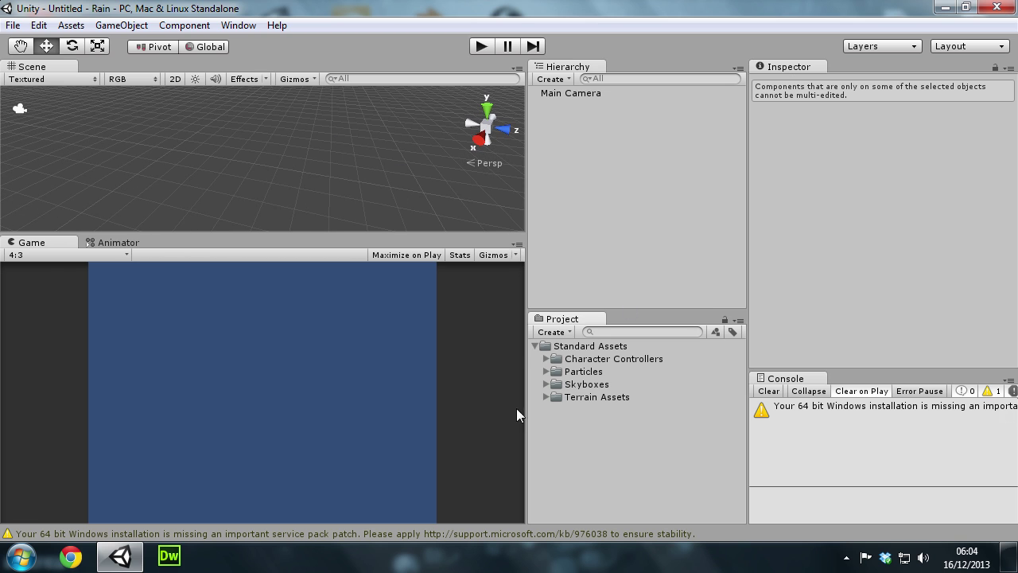
{"action": "left_click", "coordinate": [535, 345]}
{"action": "left_click", "coordinate": [535, 345]}
{"action": "mouse_move", "coordinate": [373, 166]}
{"action": "left_mouse_down", "text": "alt"}
{"action": "mouse_move", "coordinate": [182, 120]}
{"action": "mouse_move", "coordinate": [559, 170]}
{"action": "mouse_move", "coordinate": [345, 161]}
{"action": "left_mouse_up", "text": "alt"}
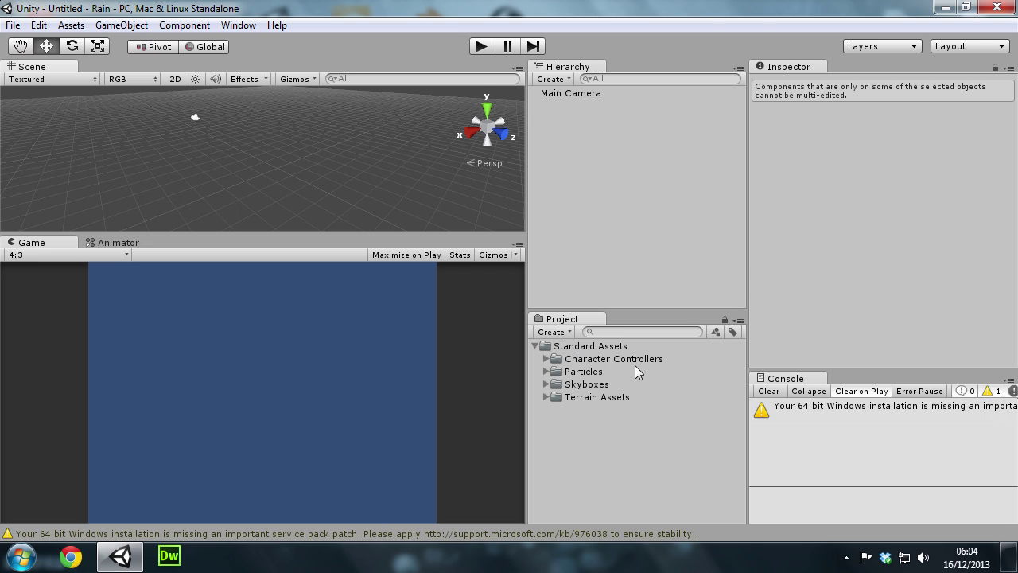
{"action": "left_click", "coordinate": [545, 397]}
{"action": "left_click", "coordinate": [545, 397]}
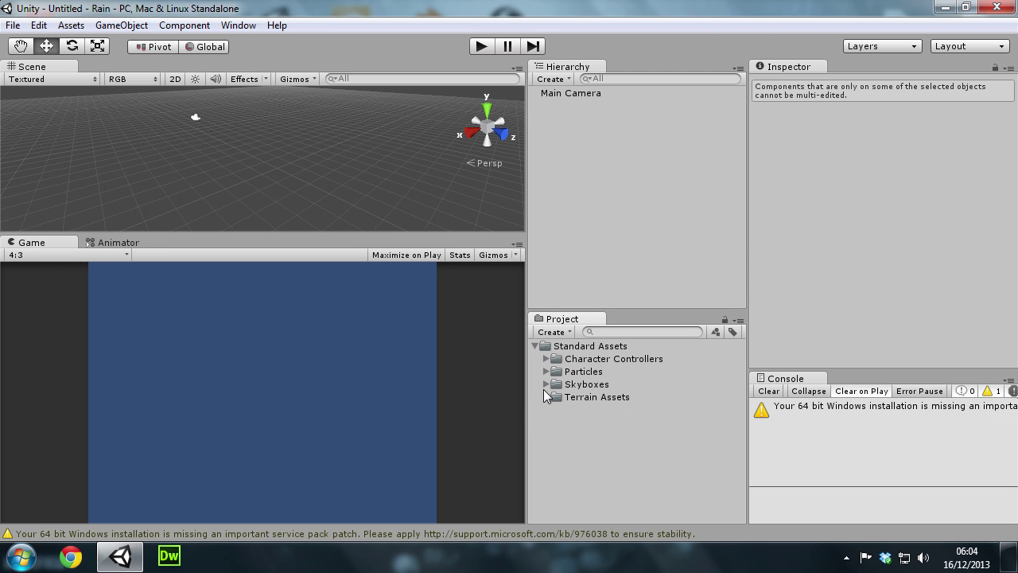
{"action": "left_click", "coordinate": [136, 26]}
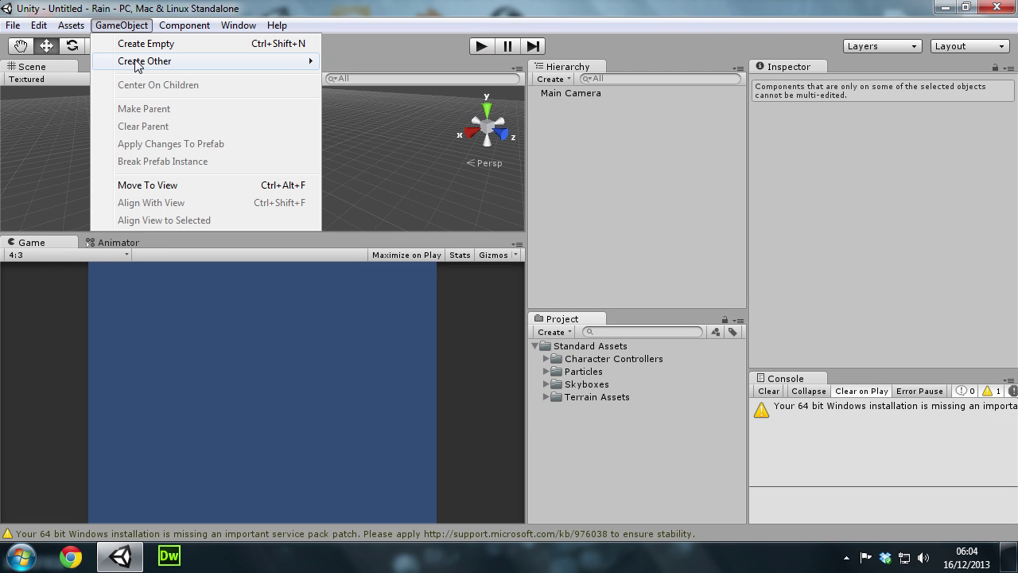
Add a terrain and set its width and length to 500 in Terrain Settings
{"action": "mouse_move", "coordinate": [137, 65]}
{"action": "left_click", "coordinate": [360, 416]}
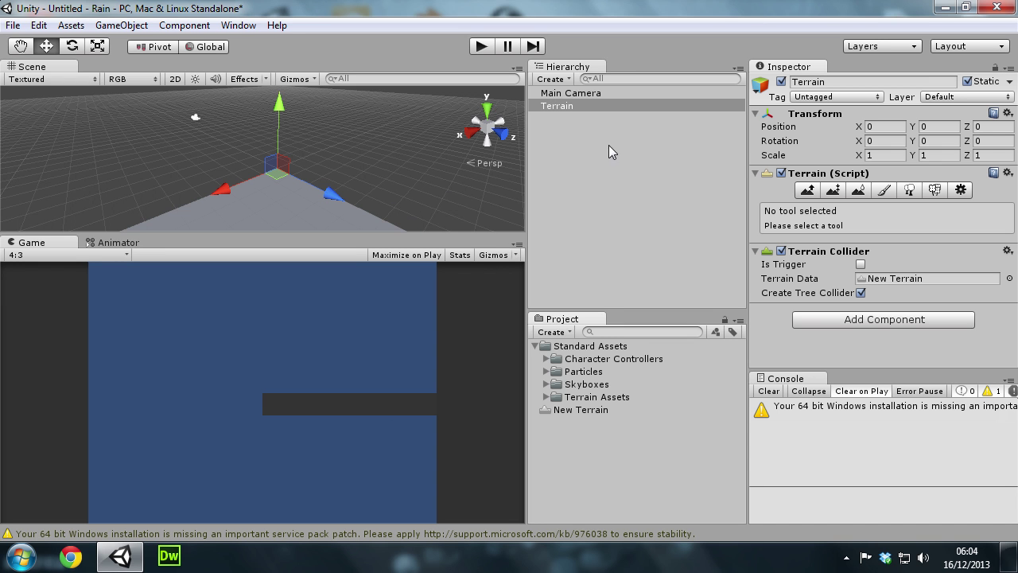
{"action": "left_click_drag", "start_coordinate": [341, 142], "coordinate": [541, 117], "text": "alt"}
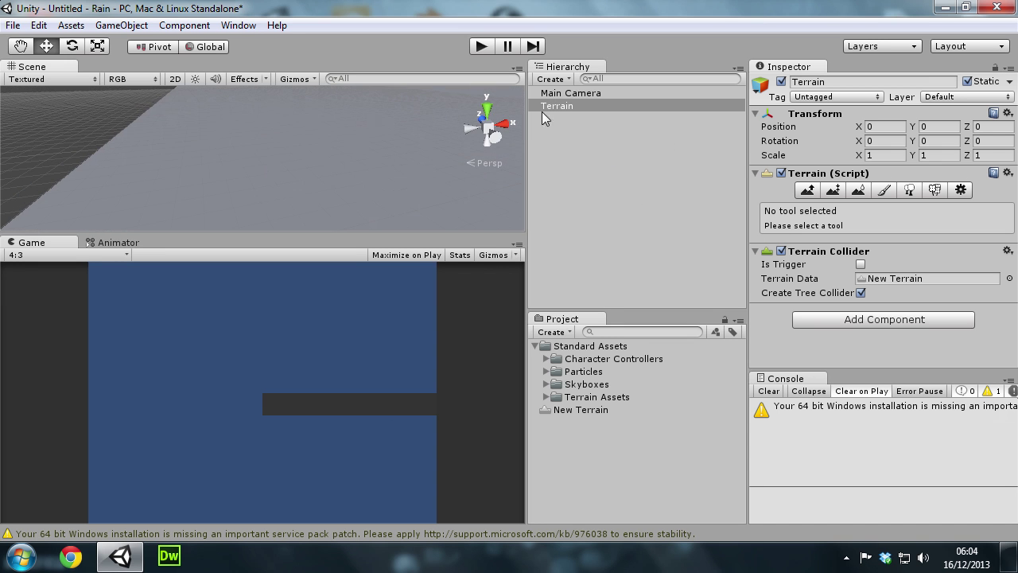
{"action": "left_click", "coordinate": [961, 190]}
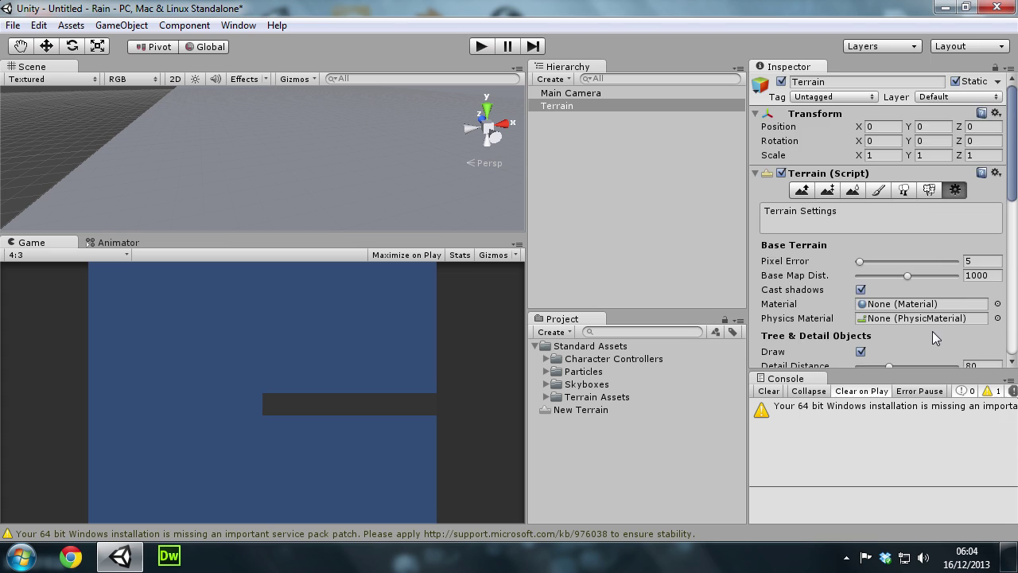
{"action": "scroll", "coordinate": [935, 328], "scroll_direction": "down", "scroll_amount": 5}
{"action": "scroll", "coordinate": [937, 327], "scroll_direction": "down", "scroll_amount": 1}
{"action": "left_click", "coordinate": [897, 104]}
{"action": "key", "text": "Home"}
{"action": "type", "text": "500"}
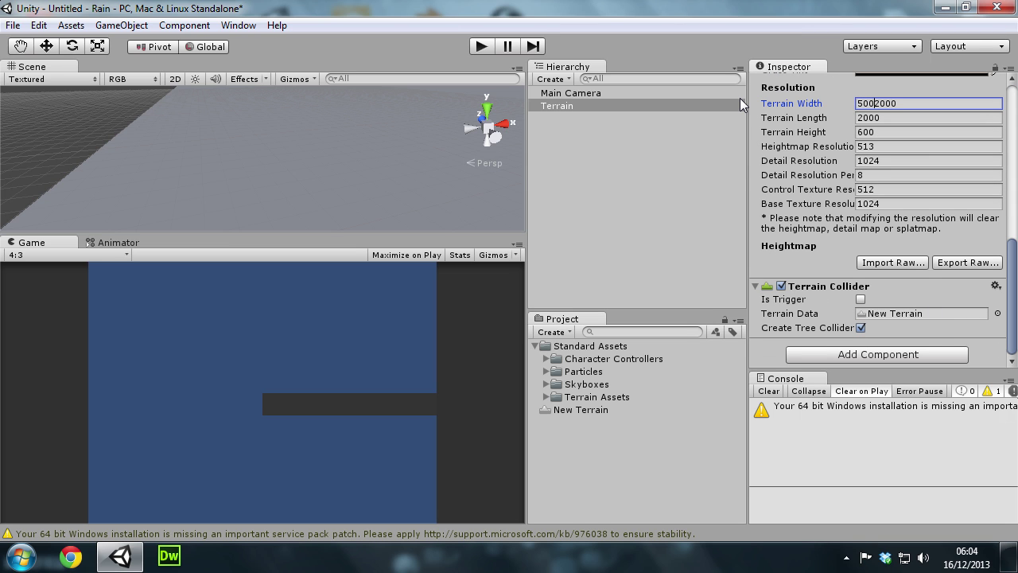
{"action": "key", "text": "Delete"}
{"action": "key", "text": "Delete"}
{"action": "key", "text": "Delete"}
{"action": "key", "text": "Tab"}
{"action": "type", "text": "500"}
{"action": "key", "text": "Tab"}
{"action": "type", "text": "100"}
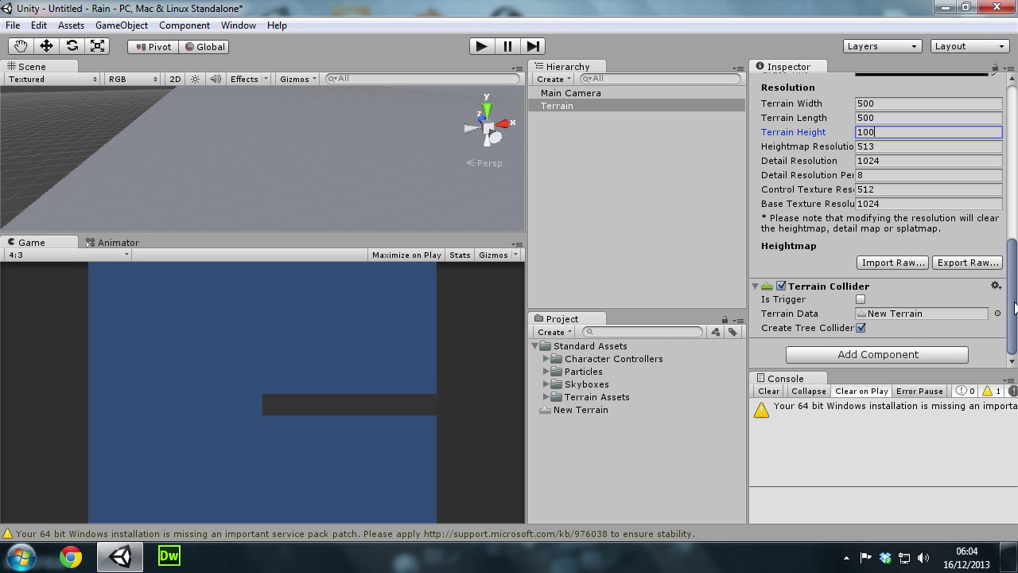
Orbit and pan the Scene view to an angled view of the terrain
{"action": "scroll", "coordinate": [1014, 309], "scroll_direction": "up", "scroll_amount": 5}
{"action": "scroll", "coordinate": [1014, 309], "scroll_direction": "up", "scroll_amount": 10}
{"action": "scroll", "coordinate": [1014, 308], "scroll_direction": "down", "scroll_amount": 15}
{"action": "left_click", "coordinate": [346, 86]}
{"action": "mouse_move", "coordinate": [323, 173]}
{"action": "left_mouse_down", "text": "alt"}
{"action": "mouse_move", "coordinate": [393, 97]}
{"action": "mouse_move", "coordinate": [401, 120]}
{"action": "left_mouse_up", "text": "alt"}
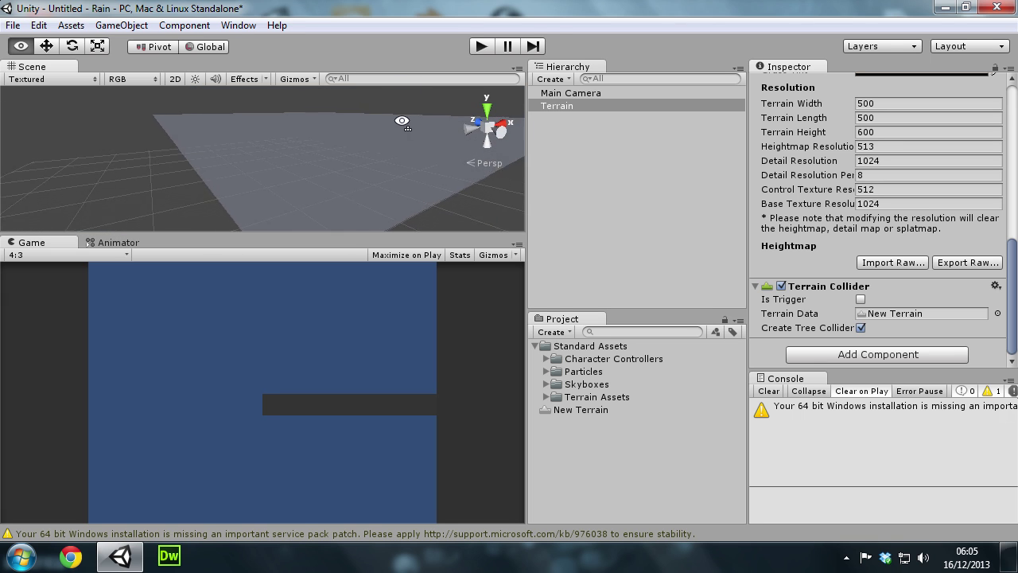
{"action": "mouse_move", "coordinate": [401, 120]}
{"action": "left_mouse_down", "text": "alt"}
{"action": "mouse_move", "coordinate": [403, 179]}
{"action": "mouse_move", "coordinate": [474, 238]}
{"action": "mouse_move", "coordinate": [488, 131]}
{"action": "left_mouse_up", "text": "alt"}
{"action": "key", "text": "w"}
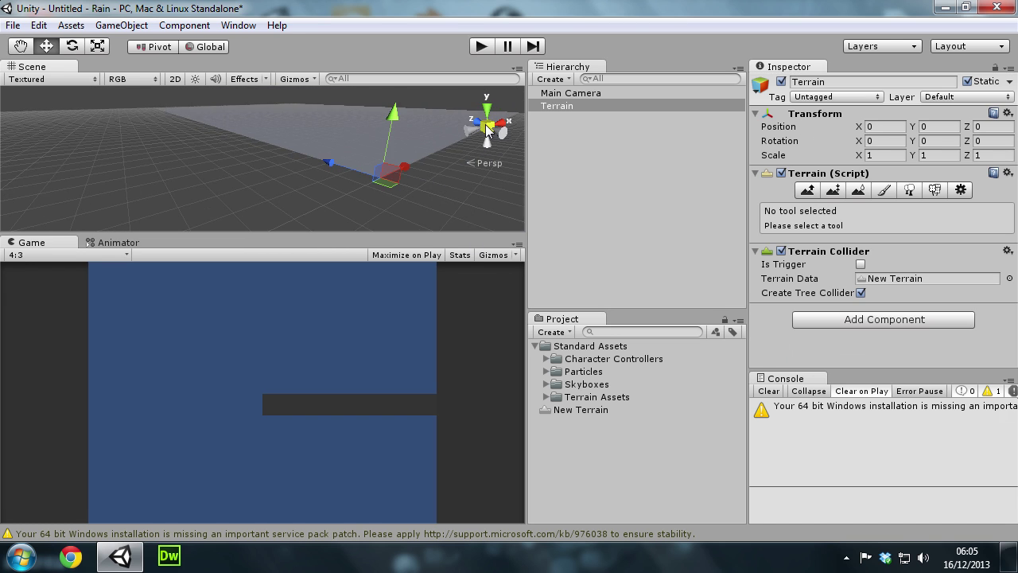
{"action": "left_click", "coordinate": [488, 131]}
{"action": "left_click_drag", "start_coordinate": [446, 159], "coordinate": [224, 218], "text": "alt"}
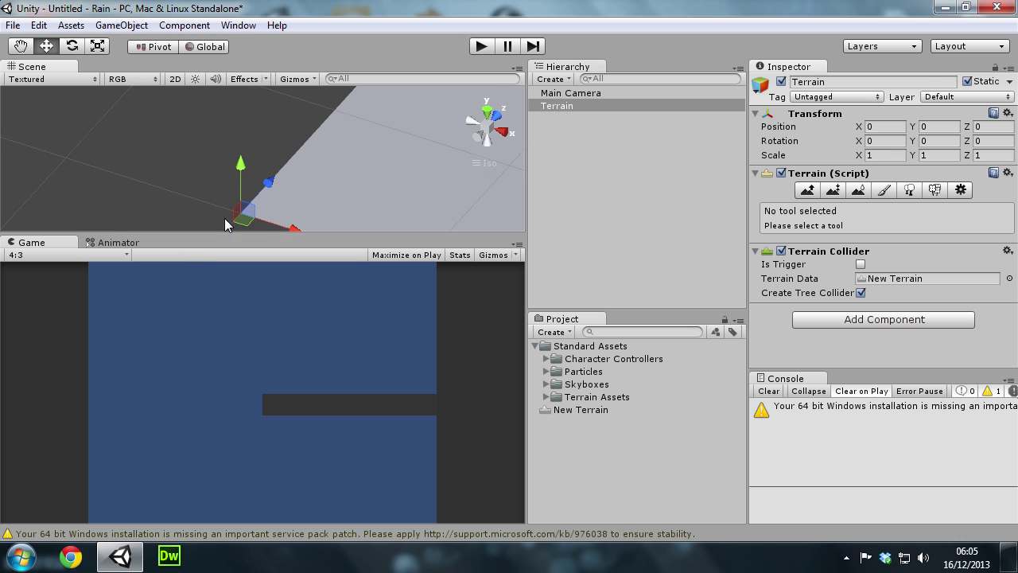
{"action": "mouse_move", "coordinate": [224, 218]}
{"action": "middle_mouse_down"}
{"action": "mouse_move", "coordinate": [359, 171]}
{"action": "mouse_move", "coordinate": [425, 178]}
{"action": "middle_mouse_up"}
Change the Terrain Height in Resolution settings to 200
{"action": "left_click", "coordinate": [961, 190]}
{"action": "left_click_drag", "start_coordinate": [1009, 195], "coordinate": [1012, 347]}
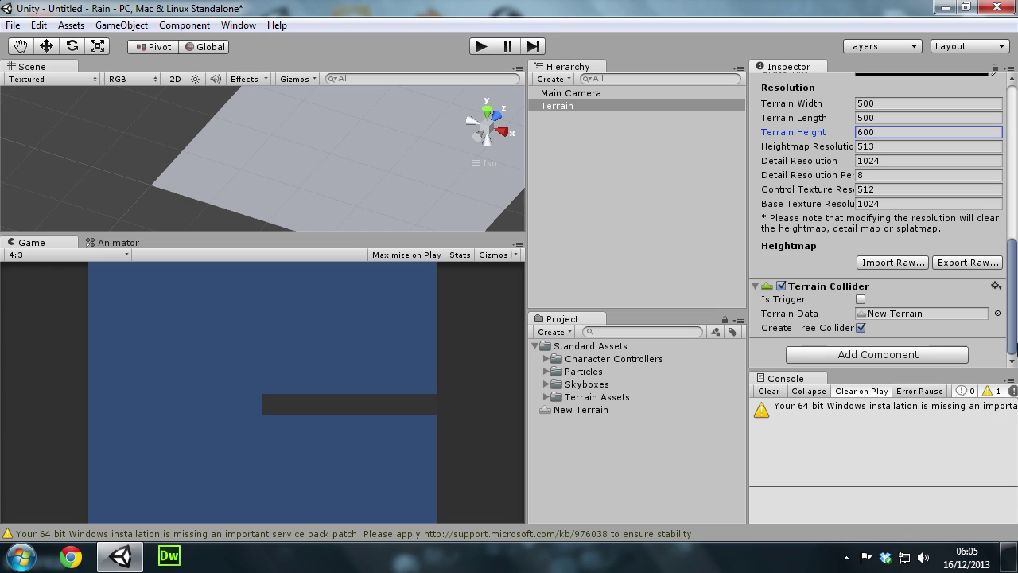
{"action": "key", "text": "ctrl+a"}
{"action": "type", "text": "0"}
{"action": "left_click", "coordinate": [880, 147]}
{"action": "left_click", "coordinate": [884, 174]}
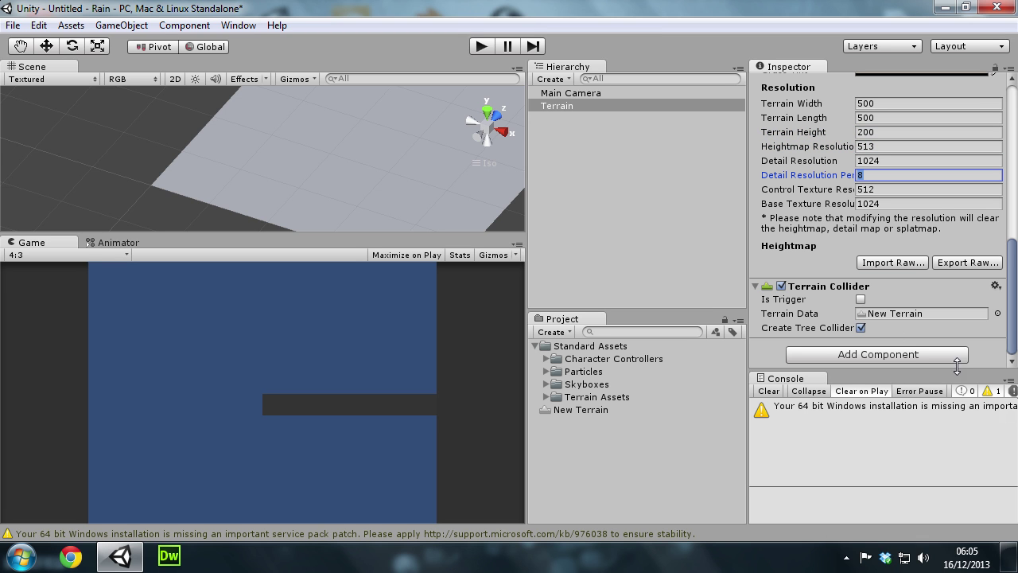
{"action": "scroll", "coordinate": [1013, 314], "scroll_direction": "up", "scroll_amount": 3}
{"action": "left_click_drag", "start_coordinate": [341, 188], "coordinate": [463, 141], "text": "alt"}
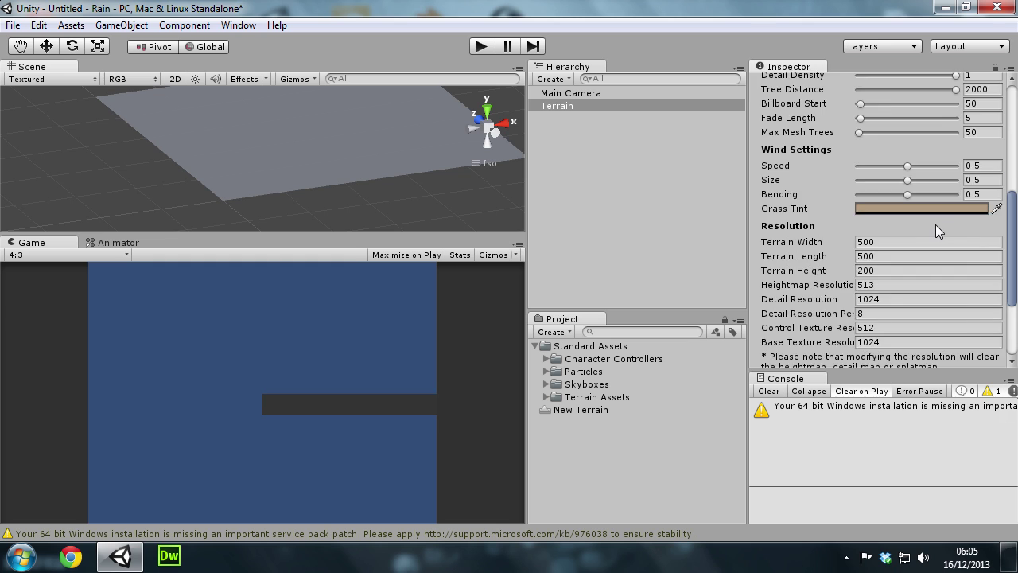
{"action": "scroll", "coordinate": [935, 231], "scroll_direction": "up", "scroll_amount": 5}
Choose Paint Texture with the soft round brush at size 78 and opacity 100
{"action": "left_click", "coordinate": [857, 192]}
{"action": "left_click", "coordinate": [879, 192]}
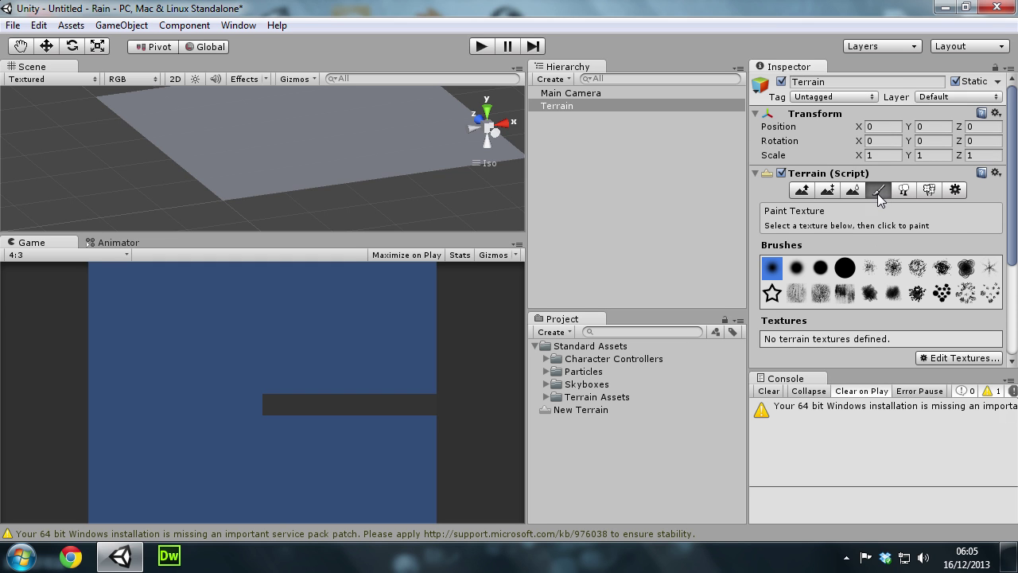
{"action": "left_click", "coordinate": [844, 269]}
{"action": "left_click", "coordinate": [773, 269]}
{"action": "left_click", "coordinate": [802, 272]}
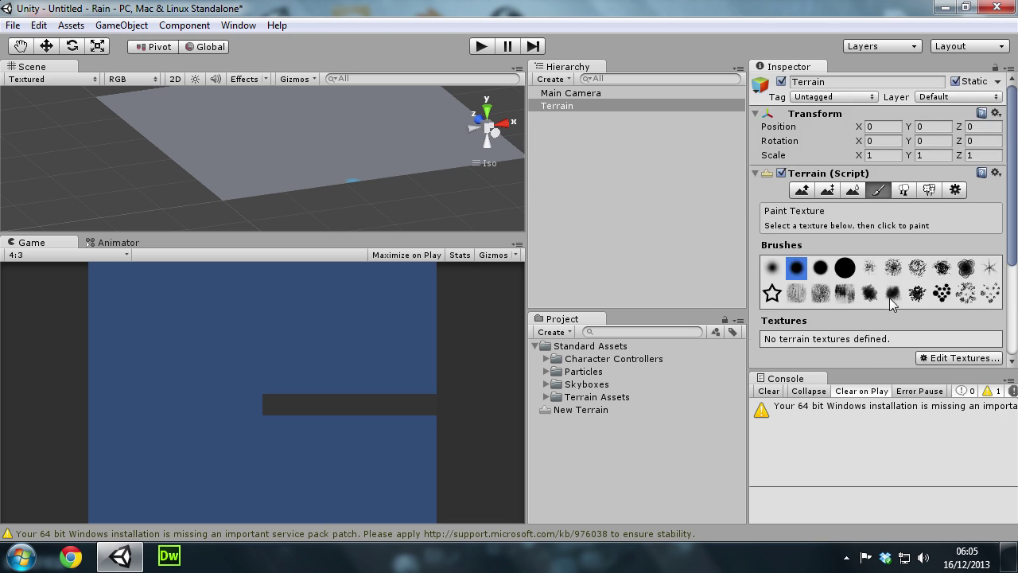
{"action": "scroll", "coordinate": [891, 302], "scroll_direction": "down", "scroll_amount": 5}
{"action": "mouse_move", "coordinate": [891, 237]}
{"action": "left_mouse_down"}
{"action": "mouse_move", "coordinate": [934, 237]}
{"action": "mouse_move", "coordinate": [887, 249]}
{"action": "left_mouse_up"}
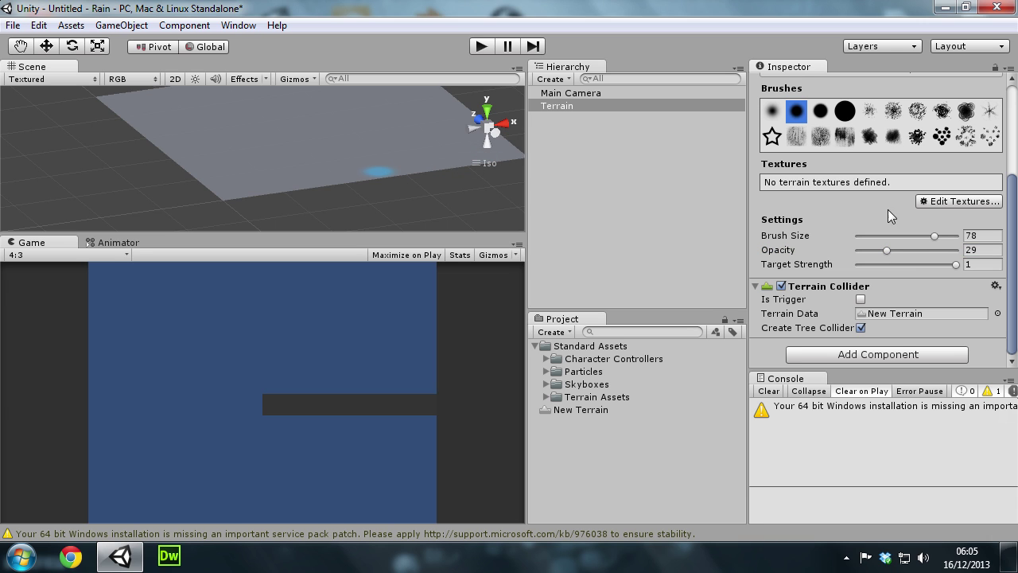
{"action": "left_click_drag", "start_coordinate": [887, 250], "coordinate": [947, 252]}
{"action": "left_click_drag", "start_coordinate": [405, 182], "coordinate": [398, 135], "text": "alt"}
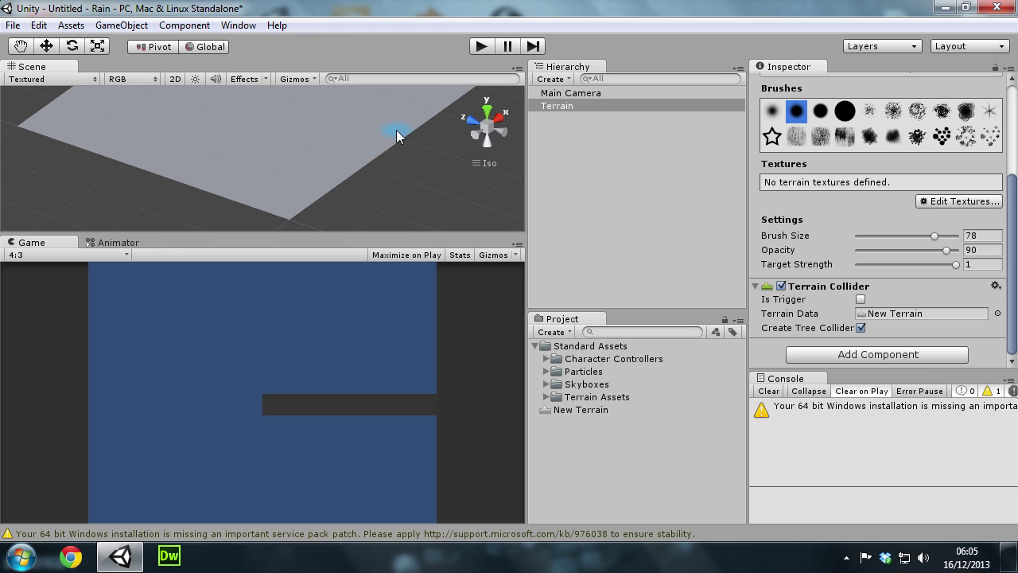
{"action": "left_click_drag", "start_coordinate": [946, 252], "coordinate": [963, 251]}
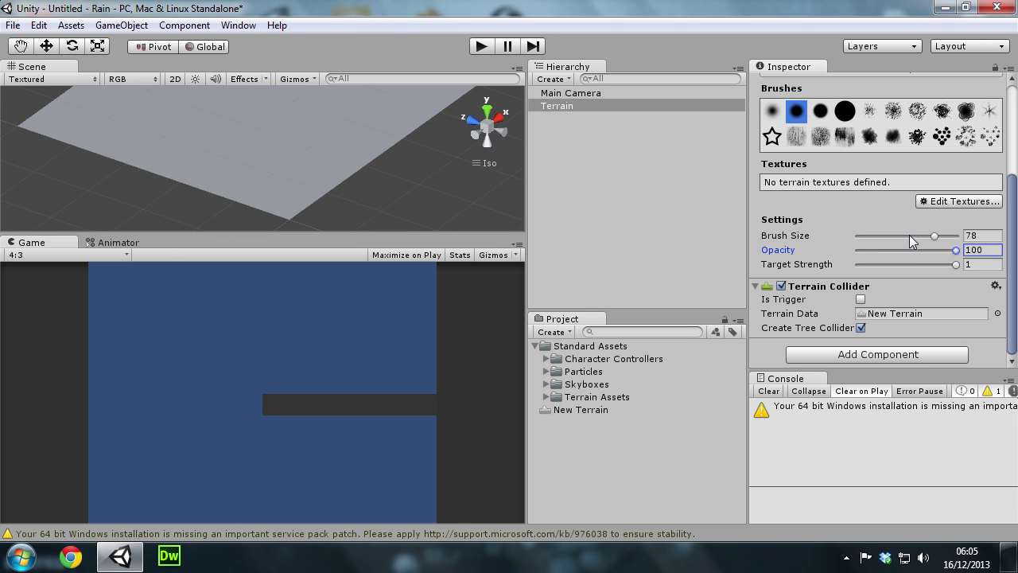
{"action": "scroll", "coordinate": [320, 191], "scroll_direction": "up", "scroll_amount": 2}
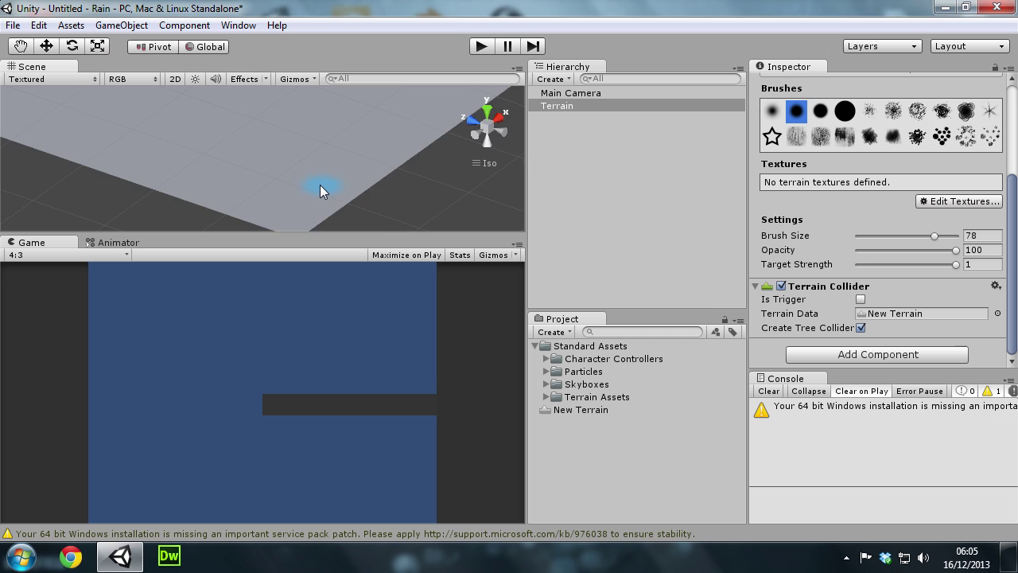
{"action": "scroll", "coordinate": [320, 191], "scroll_direction": "up", "scroll_amount": 2}
{"action": "scroll", "coordinate": [983, 220], "scroll_direction": "up", "scroll_amount": 4}
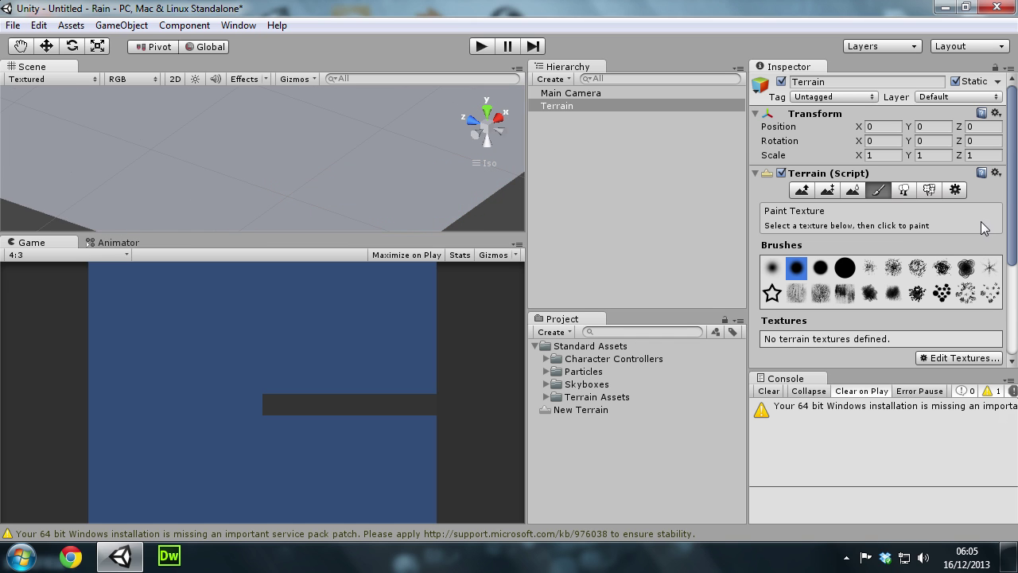
With the Raise/Lower Terrain tool, raise bumps across the flat terrain
{"action": "left_click", "coordinate": [802, 190]}
{"action": "scroll", "coordinate": [903, 292], "scroll_direction": "down", "scroll_amount": 3}
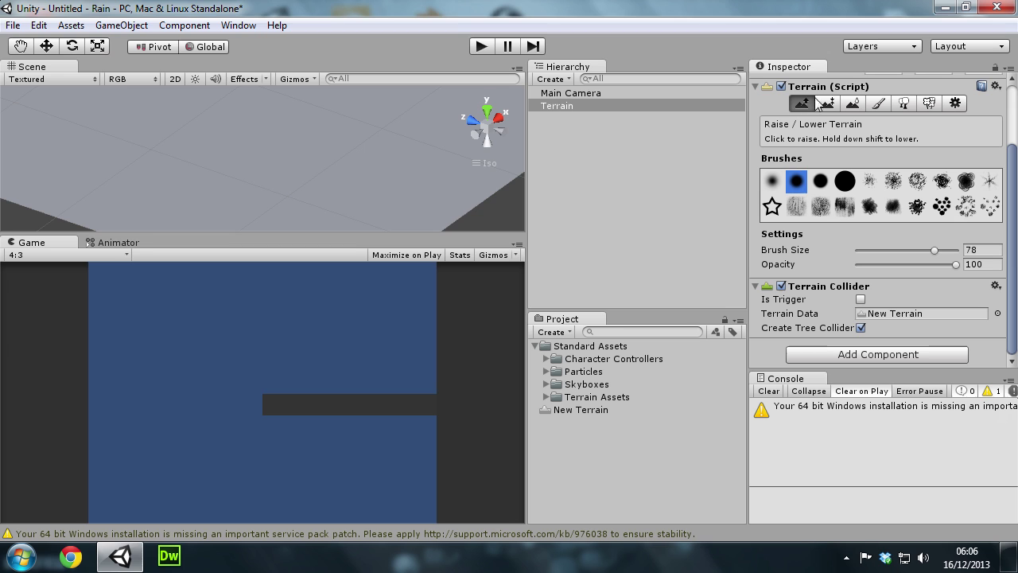
{"action": "mouse_move", "coordinate": [466, 199]}
{"action": "left_mouse_down"}
{"action": "mouse_move", "coordinate": [416, 234]}
{"action": "mouse_move", "coordinate": [492, 180]}
{"action": "left_mouse_up"}
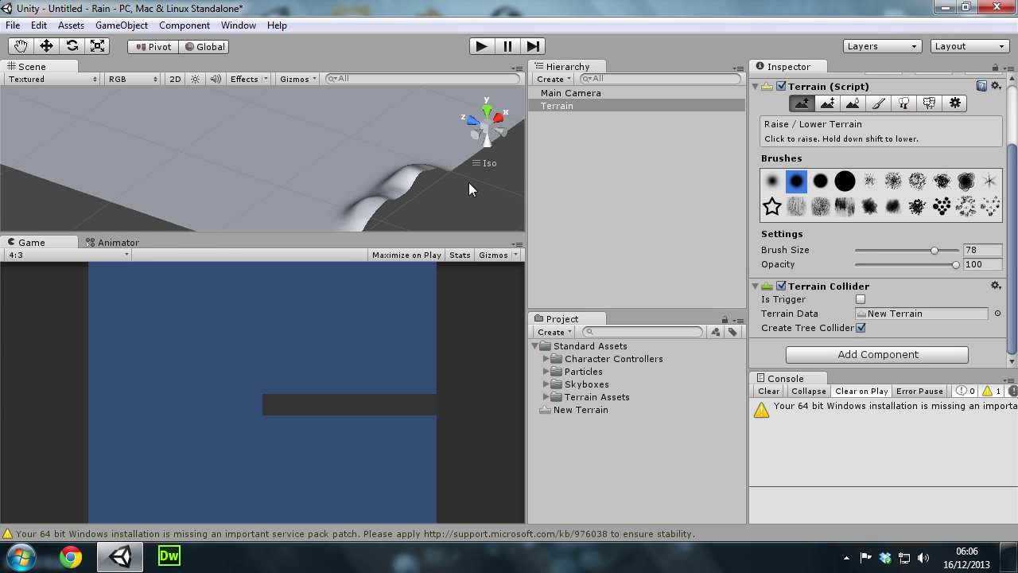
{"action": "scroll", "coordinate": [468, 182], "scroll_direction": "down", "scroll_amount": 5}
{"action": "left_click_drag", "start_coordinate": [306, 195], "coordinate": [388, 146]}
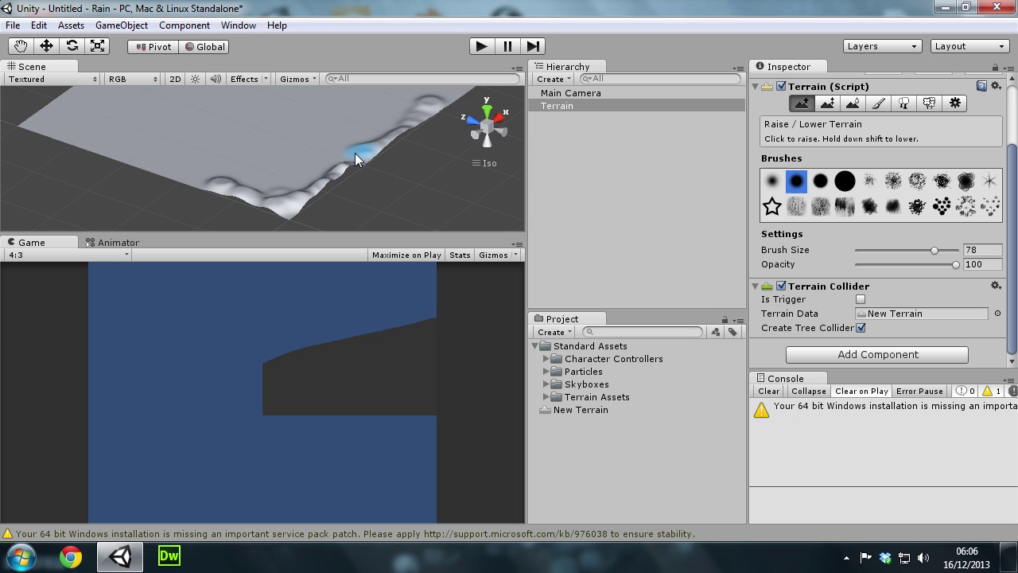
{"action": "left_click_drag", "start_coordinate": [336, 143], "coordinate": [439, 189], "text": "alt"}
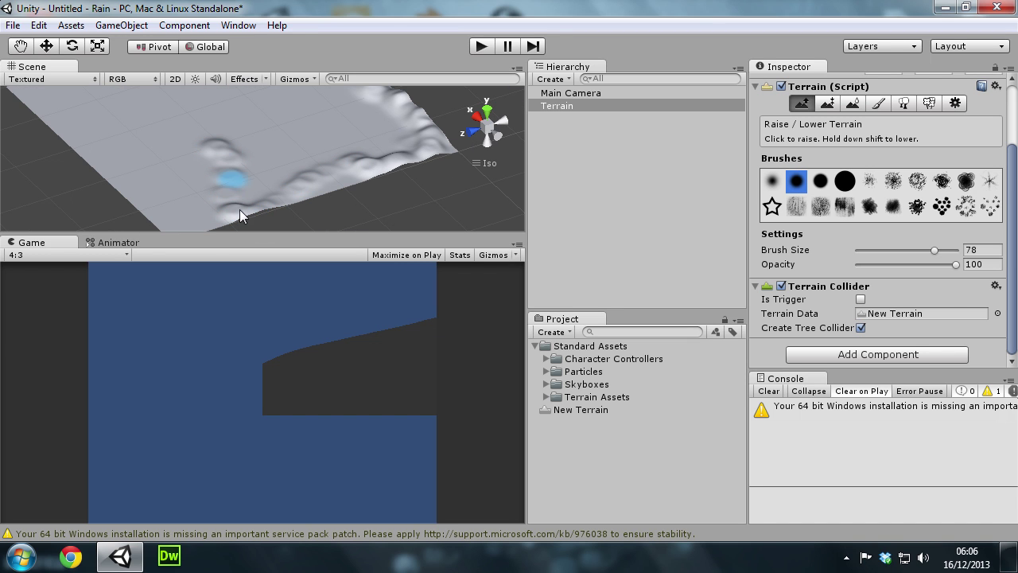
{"action": "left_click_drag", "start_coordinate": [228, 204], "coordinate": [210, 136]}
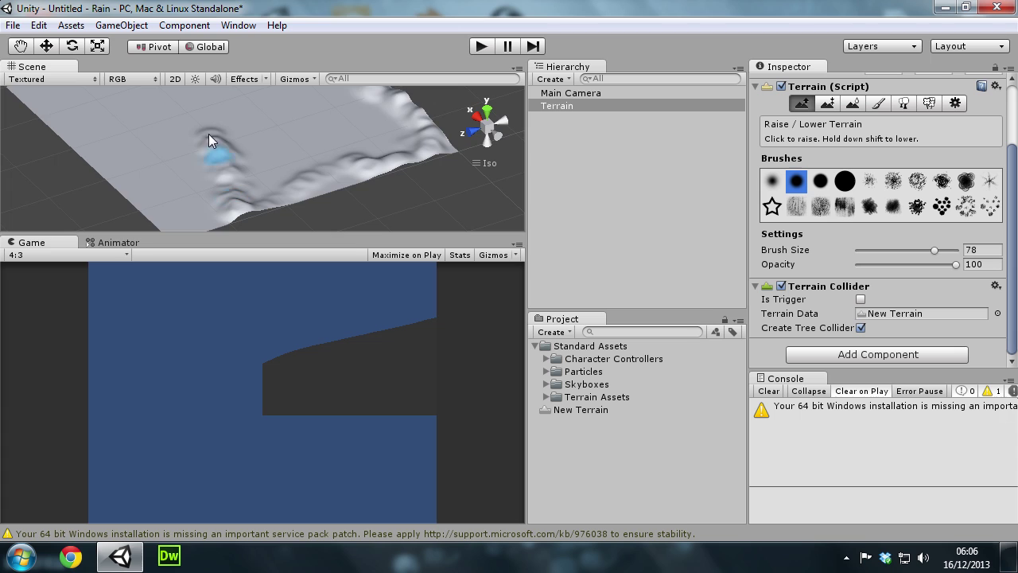
{"action": "mouse_move", "coordinate": [205, 170]}
{"action": "left_mouse_down", "text": "alt"}
{"action": "mouse_move", "coordinate": [254, 208]}
{"action": "mouse_move", "coordinate": [391, 155]}
{"action": "left_mouse_up", "text": "alt"}
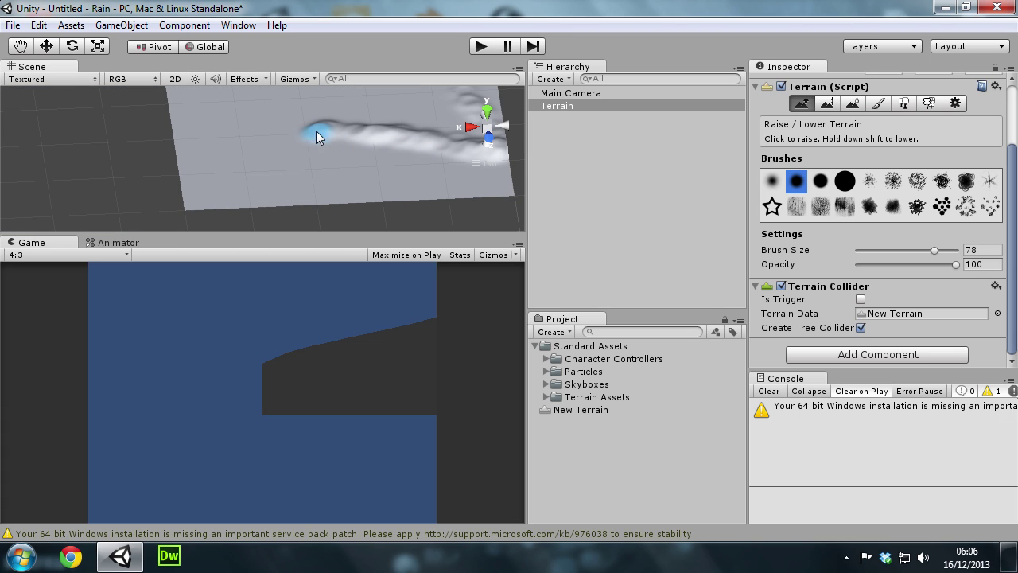
{"action": "left_click_drag", "start_coordinate": [315, 130], "coordinate": [231, 170]}
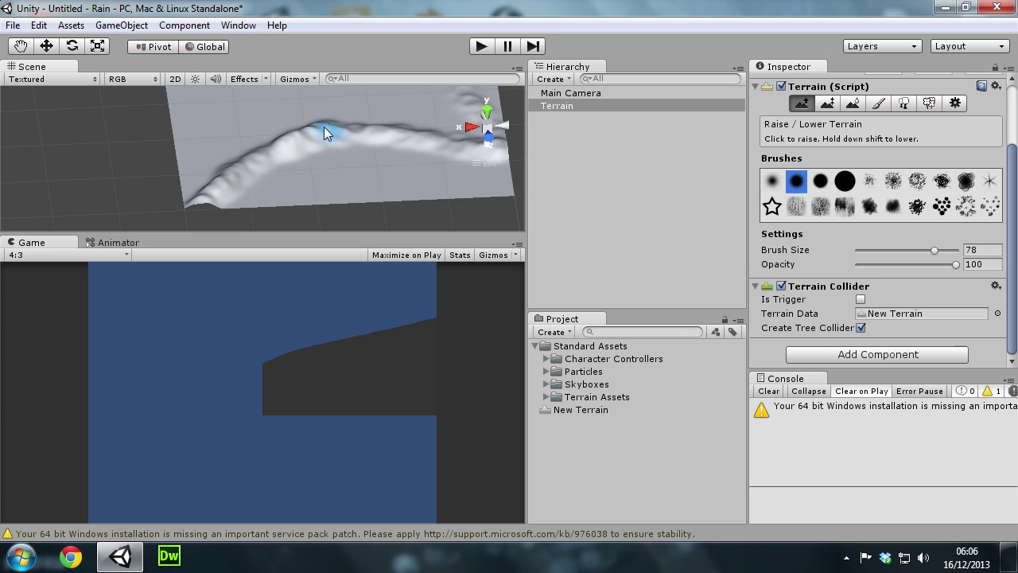
Raise further ridges across the terrain and along its right and far edges
{"action": "left_click_drag", "start_coordinate": [339, 149], "coordinate": [374, 163]}
{"action": "mouse_move", "coordinate": [303, 178]}
{"action": "left_mouse_down"}
{"action": "mouse_move", "coordinate": [302, 159]}
{"action": "mouse_move", "coordinate": [395, 190]}
{"action": "mouse_move", "coordinate": [441, 159]}
{"action": "left_mouse_up"}
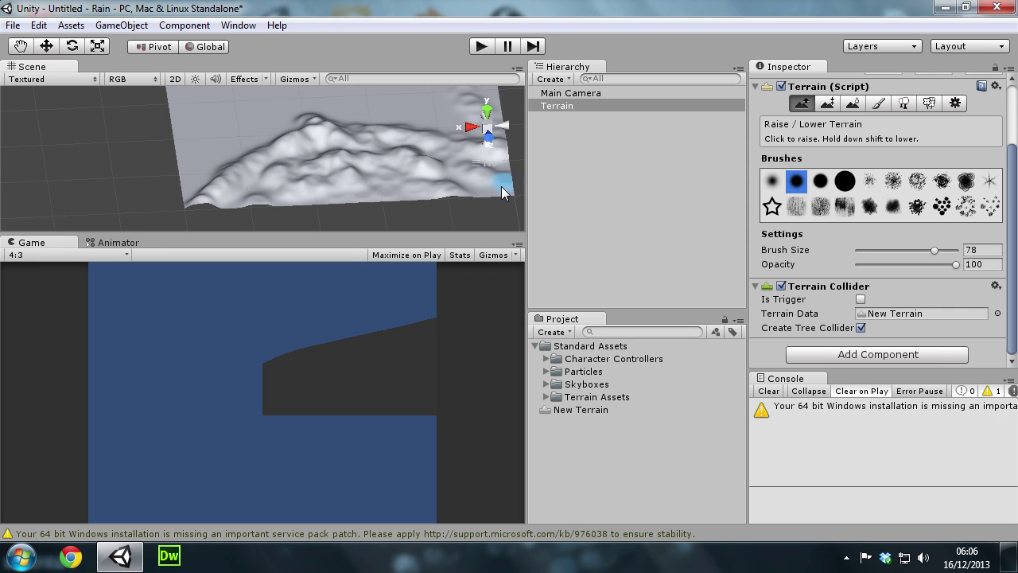
{"action": "mouse_move", "coordinate": [310, 196]}
{"action": "left_mouse_down", "text": "alt"}
{"action": "mouse_move", "coordinate": [423, 305]}
{"action": "mouse_move", "coordinate": [435, 191]}
{"action": "left_mouse_up", "text": "alt"}
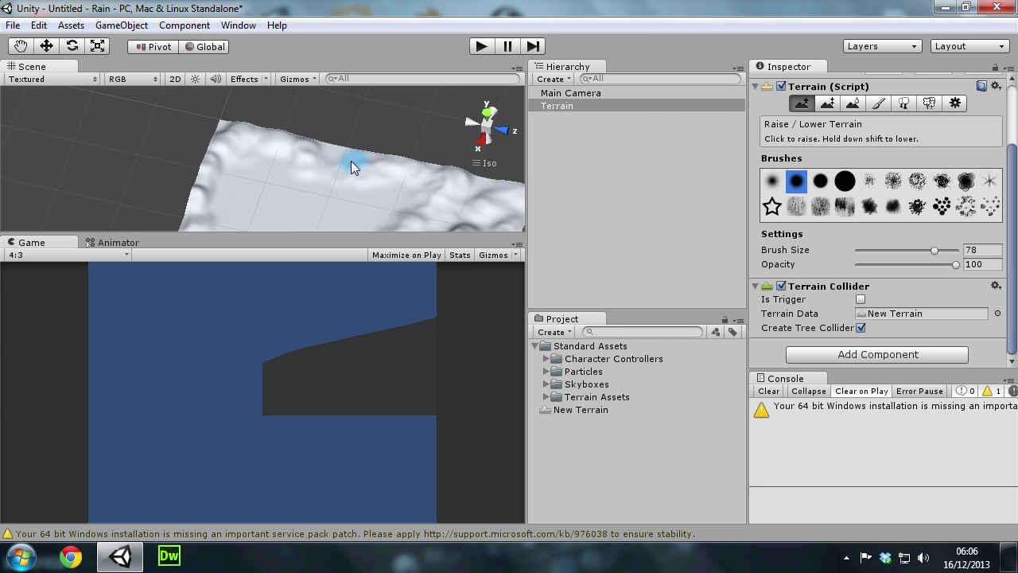
{"action": "mouse_move", "coordinate": [279, 132]}
{"action": "left_mouse_down"}
{"action": "mouse_move", "coordinate": [278, 167]}
{"action": "mouse_move", "coordinate": [199, 177]}
{"action": "mouse_move", "coordinate": [234, 118]}
{"action": "mouse_move", "coordinate": [174, 161]}
{"action": "mouse_move", "coordinate": [319, 182]}
{"action": "left_mouse_up"}
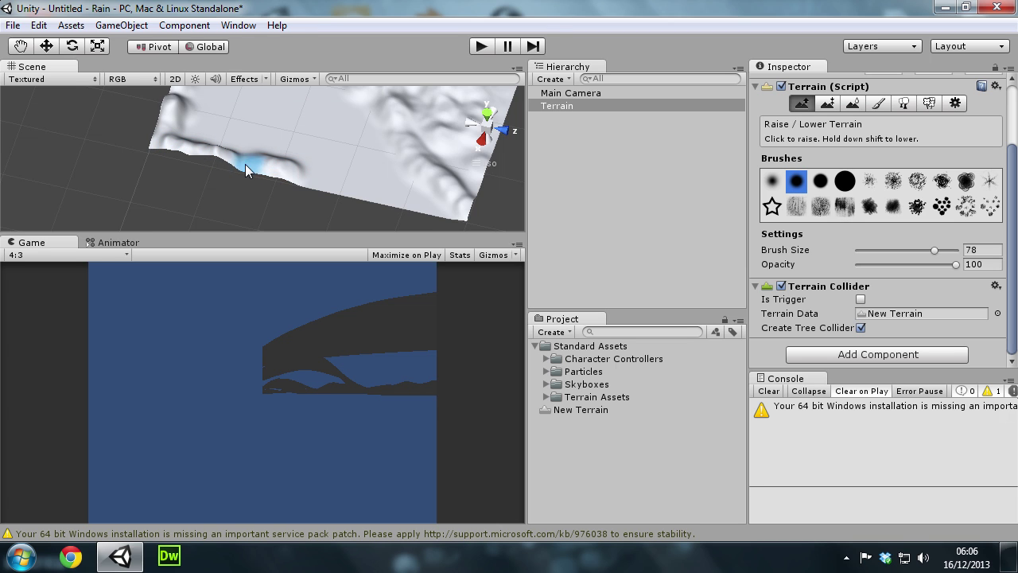
{"action": "left_click_drag", "start_coordinate": [390, 196], "coordinate": [379, 193]}
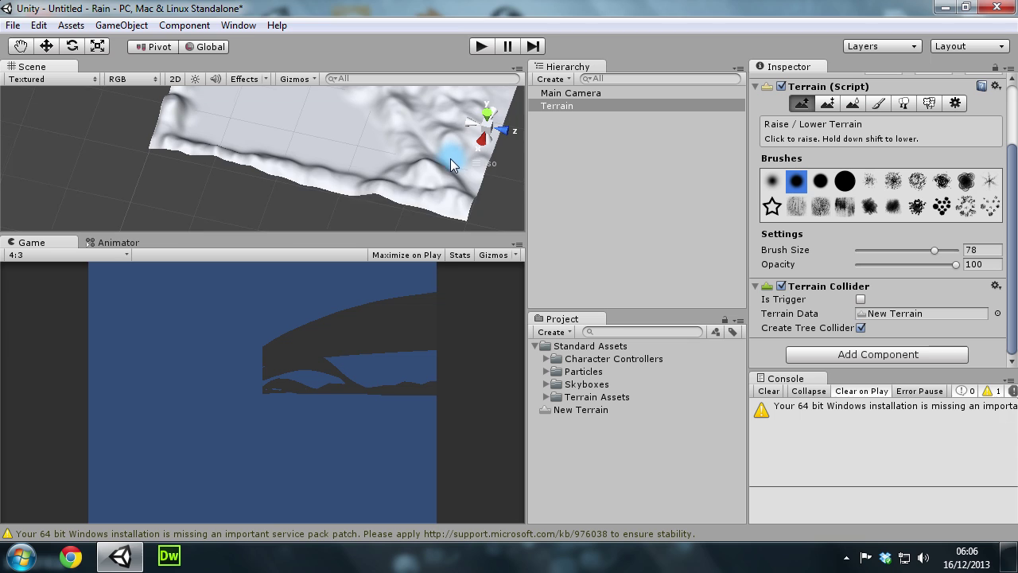
{"action": "left_click_drag", "start_coordinate": [445, 153], "coordinate": [429, 156], "text": "alt"}
{"action": "scroll", "coordinate": [398, 91], "scroll_direction": "up", "scroll_amount": 3}
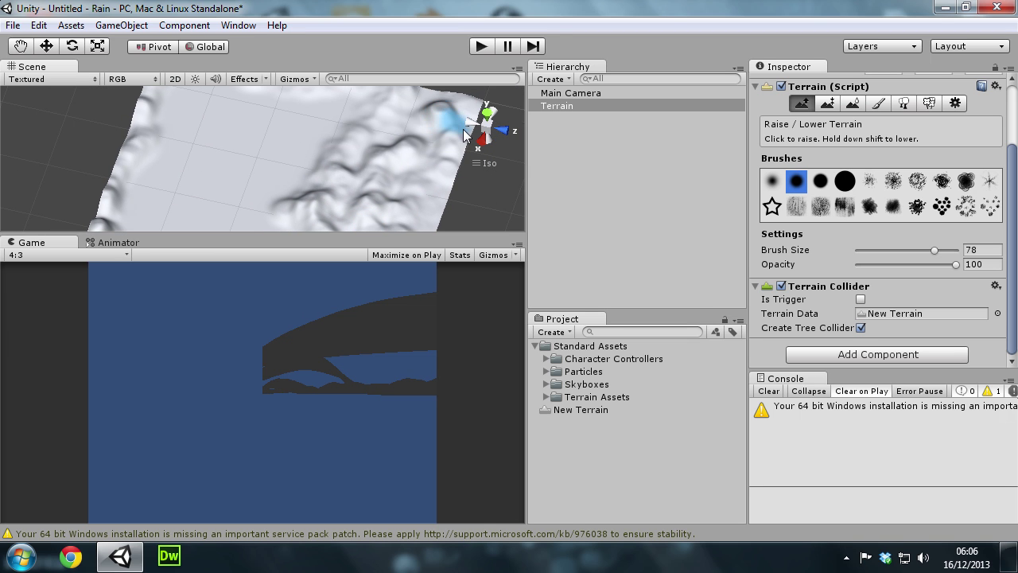
{"action": "middle_click_drag", "start_coordinate": [397, 98], "coordinate": [416, 167]}
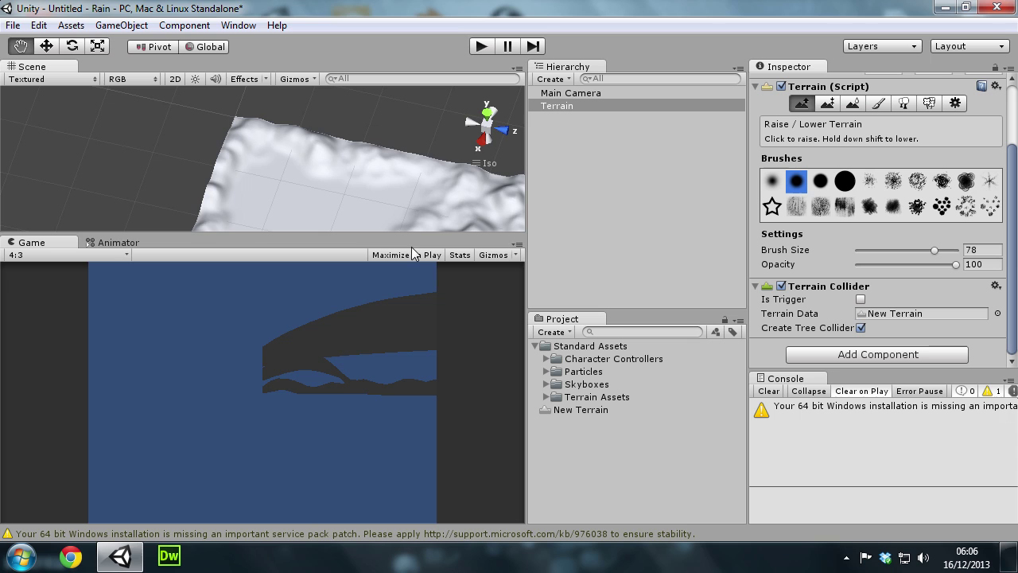
{"action": "left_click_drag", "start_coordinate": [312, 143], "coordinate": [244, 114]}
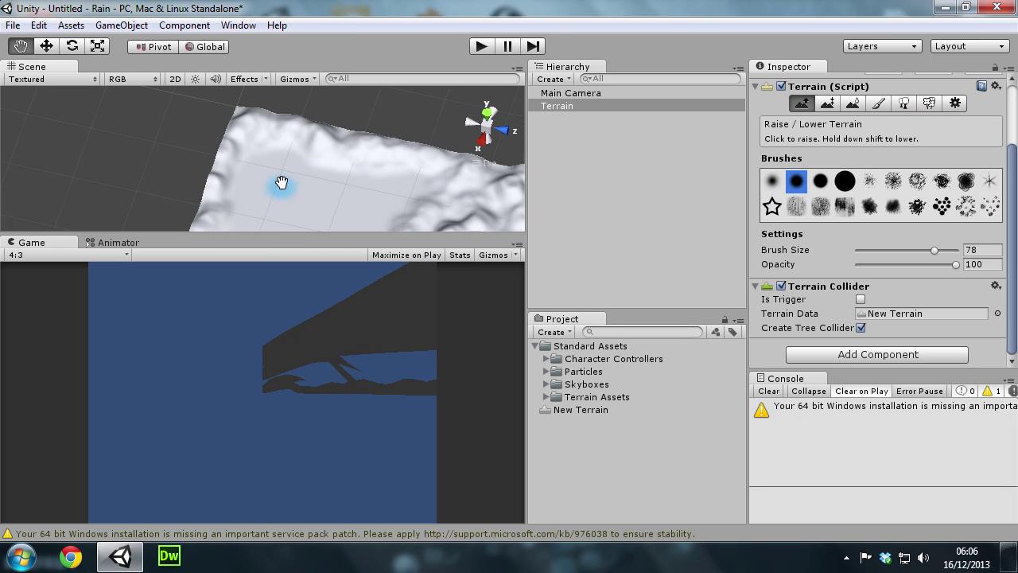
{"action": "middle_click_drag", "start_coordinate": [273, 156], "coordinate": [258, 121]}
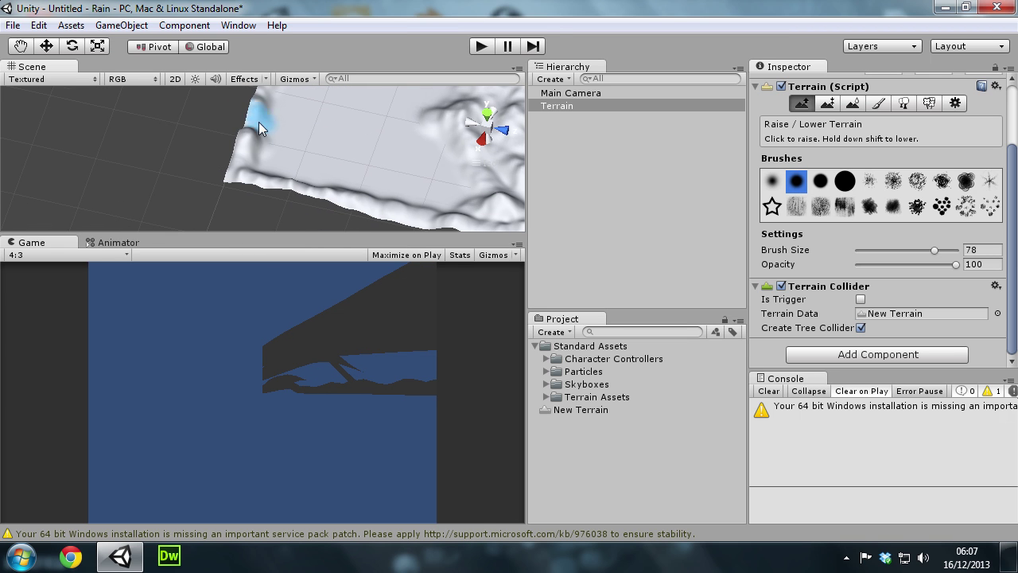
{"action": "mouse_move", "coordinate": [295, 171]}
{"action": "left_mouse_down", "text": "alt"}
{"action": "mouse_move", "coordinate": [378, 105]}
{"action": "mouse_move", "coordinate": [427, 282]}
{"action": "mouse_move", "coordinate": [420, 119]}
{"action": "left_mouse_up", "text": "alt"}
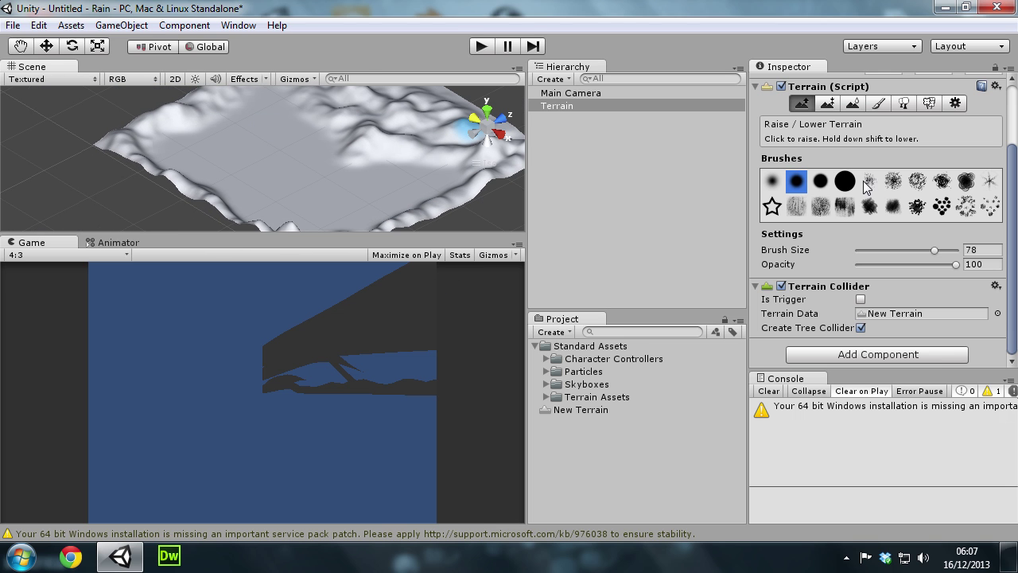
Switch to a splotchy brush of size 100, opacity 16, and raise a gentle rippled bump
{"action": "left_click", "coordinate": [893, 181]}
{"action": "left_click_drag", "start_coordinate": [935, 250], "coordinate": [958, 252]}
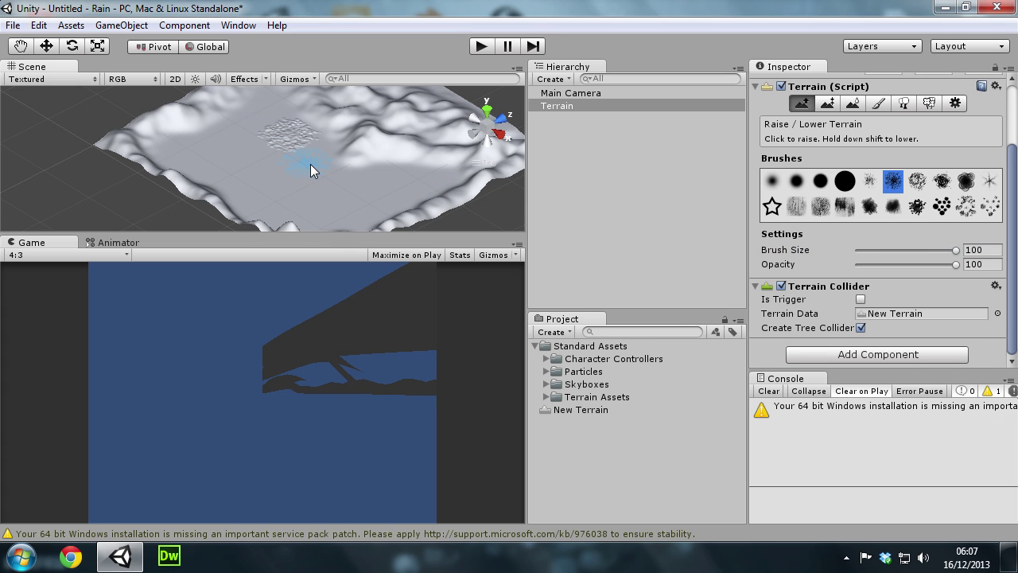
{"action": "scroll", "coordinate": [932, 262], "scroll_direction": "up", "scroll_amount": 1}
{"action": "left_click_drag", "start_coordinate": [946, 269], "coordinate": [876, 285]}
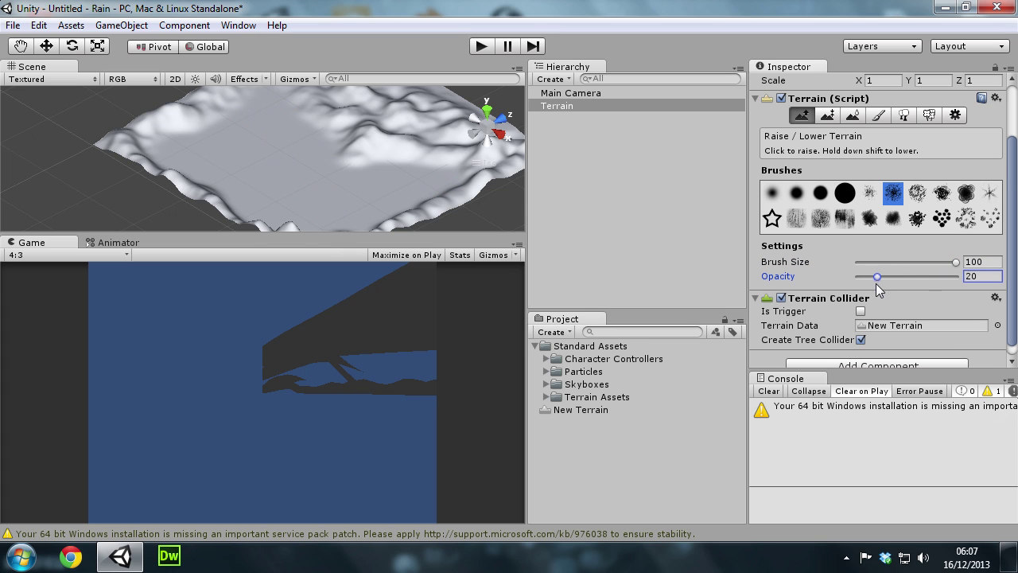
{"action": "left_click", "coordinate": [267, 103]}
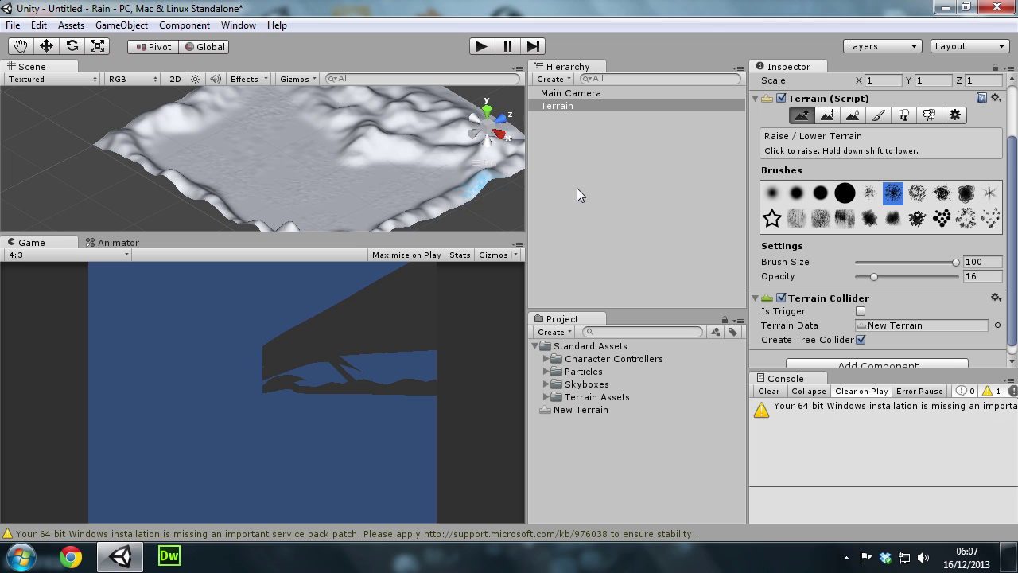
{"action": "mouse_move", "coordinate": [238, 200]}
{"action": "right_mouse_down"}
{"action": "mouse_move", "coordinate": [390, 178]}
{"action": "mouse_move", "coordinate": [345, 103]}
{"action": "mouse_move", "coordinate": [432, 132]}
{"action": "right_mouse_up"}
{"action": "scroll", "coordinate": [397, 175], "scroll_direction": "up", "scroll_amount": 3}
{"action": "scroll", "coordinate": [433, 135], "scroll_direction": "down", "scroll_amount": 3}
{"action": "scroll", "coordinate": [435, 137], "scroll_direction": "down", "scroll_amount": 3}
{"action": "scroll", "coordinate": [435, 137], "scroll_direction": "down", "scroll_amount": 3}
{"action": "scroll", "coordinate": [435, 151], "scroll_direction": "down", "scroll_amount": 3}
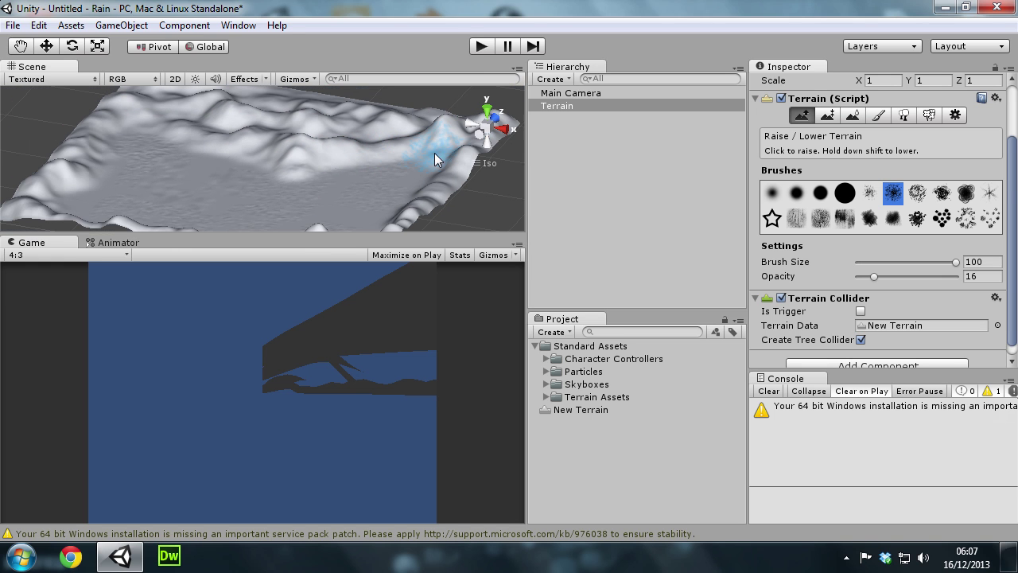
Add Cliff (Layered Rock) as the first paint texture covering the terrain
{"action": "left_click", "coordinate": [878, 115]}
{"action": "scroll", "coordinate": [954, 284], "scroll_direction": "down", "scroll_amount": 2}
{"action": "left_click", "coordinate": [953, 207]}
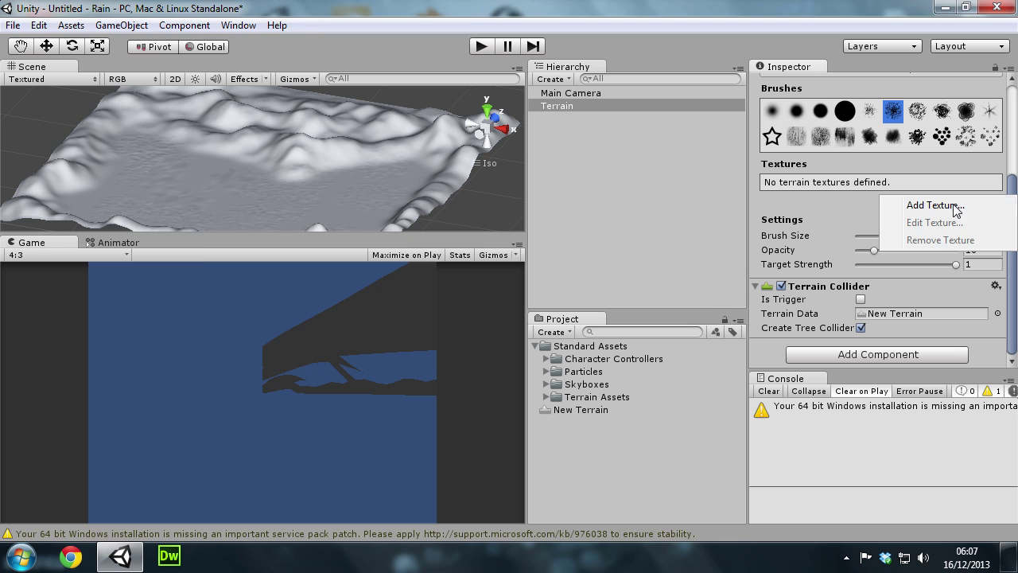
{"action": "left_click", "coordinate": [953, 206]}
{"action": "left_click", "coordinate": [90, 109]}
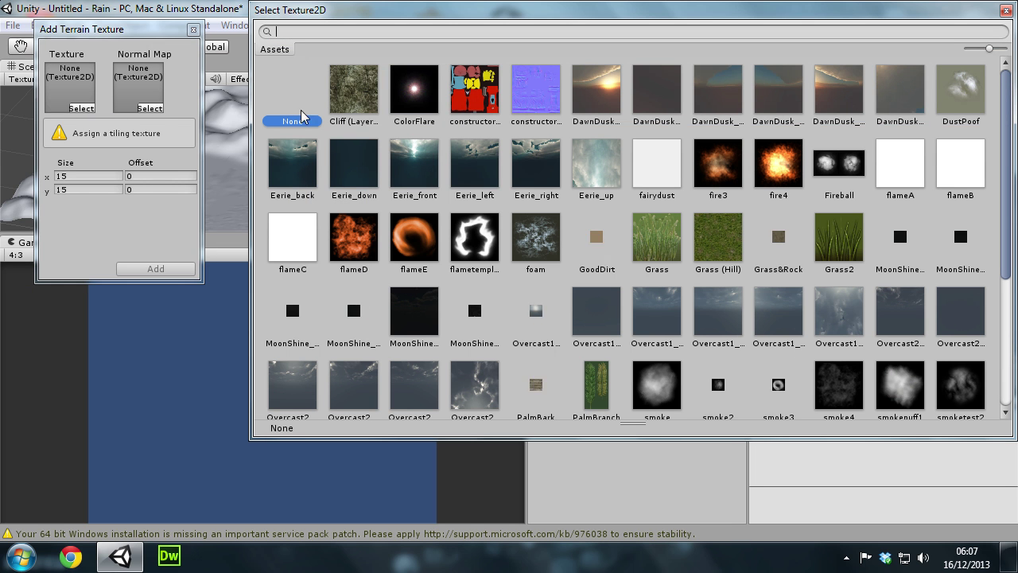
{"action": "left_click", "coordinate": [348, 88]}
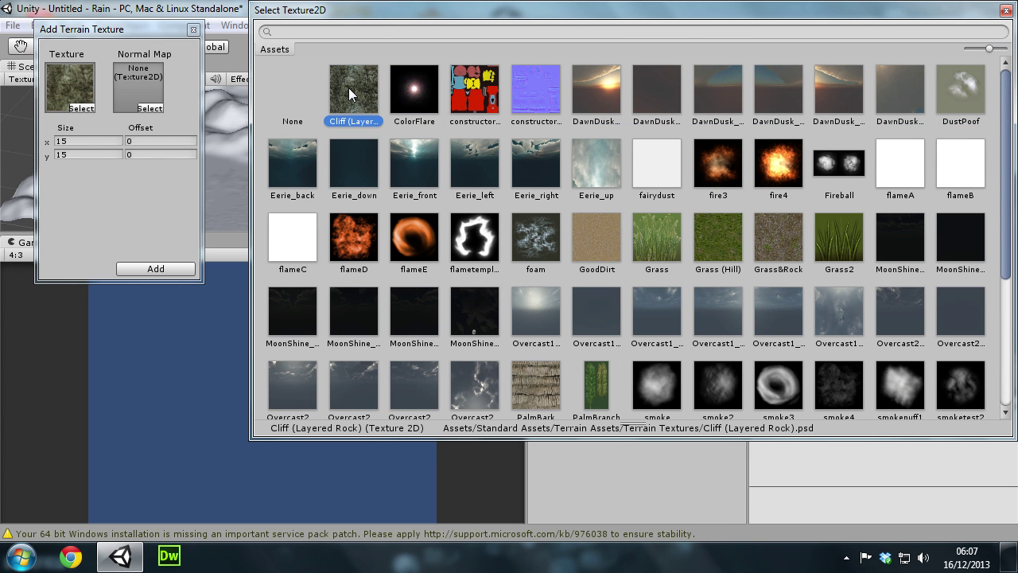
{"action": "double_click", "coordinate": [348, 88]}
{"action": "left_click", "coordinate": [157, 269]}
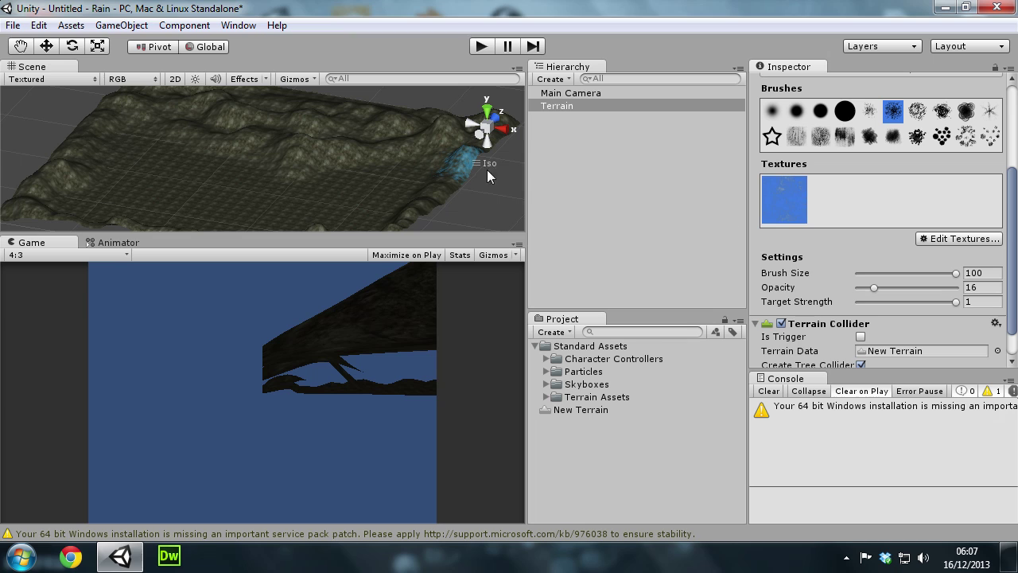
Retile the Cliff (Layered Rock) texture to size 30 by 30
{"action": "left_click", "coordinate": [964, 239]}
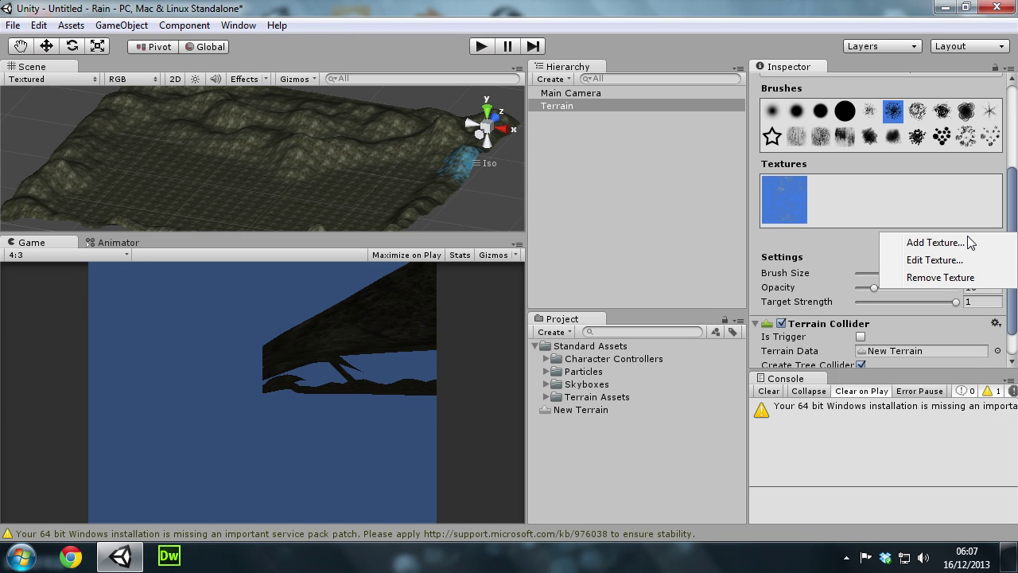
{"action": "left_click", "coordinate": [942, 260]}
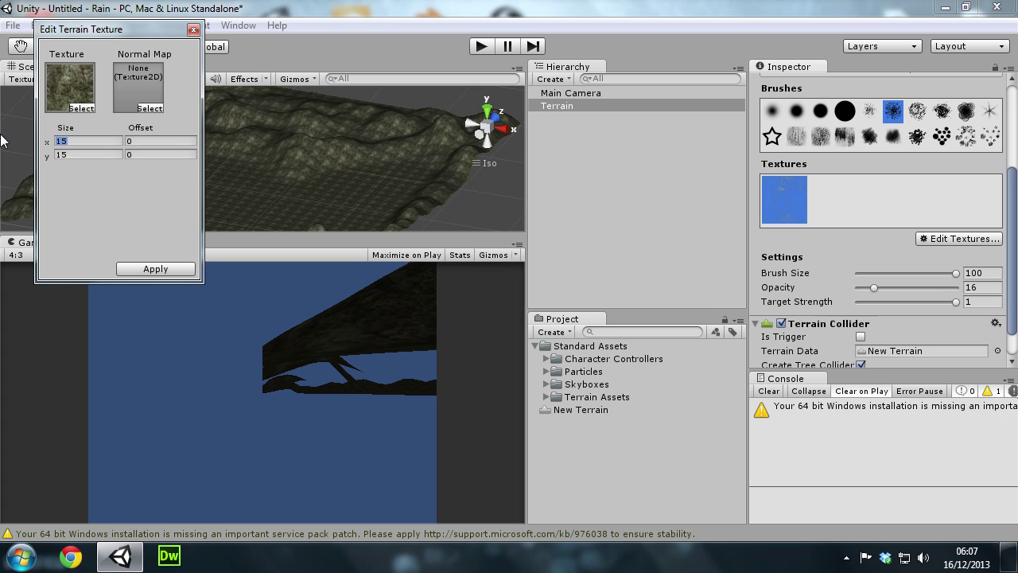
{"action": "type", "text": "30"}
{"action": "key", "text": "Tab"}
{"action": "type", "text": "30"}
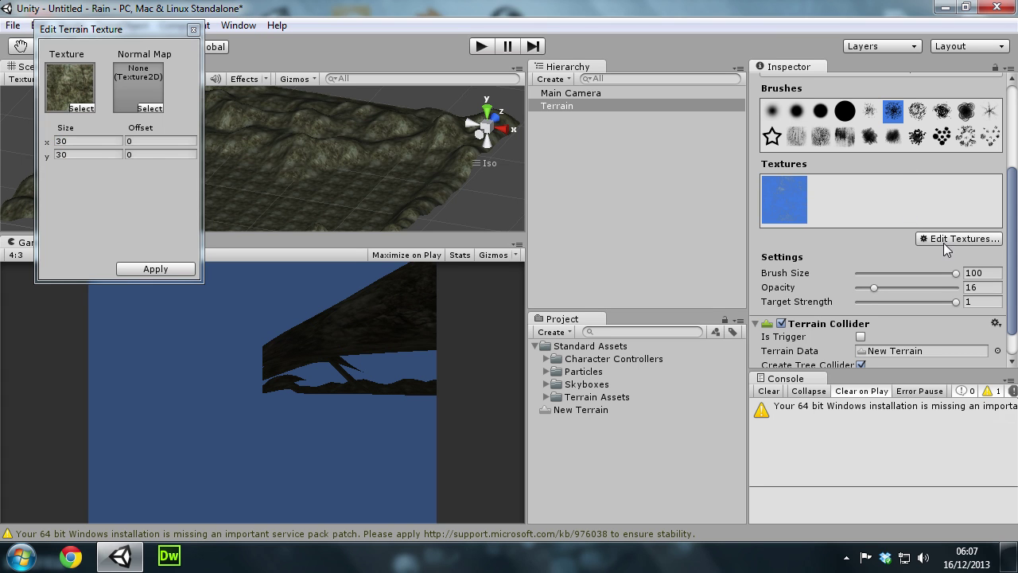
{"action": "left_click", "coordinate": [147, 270]}
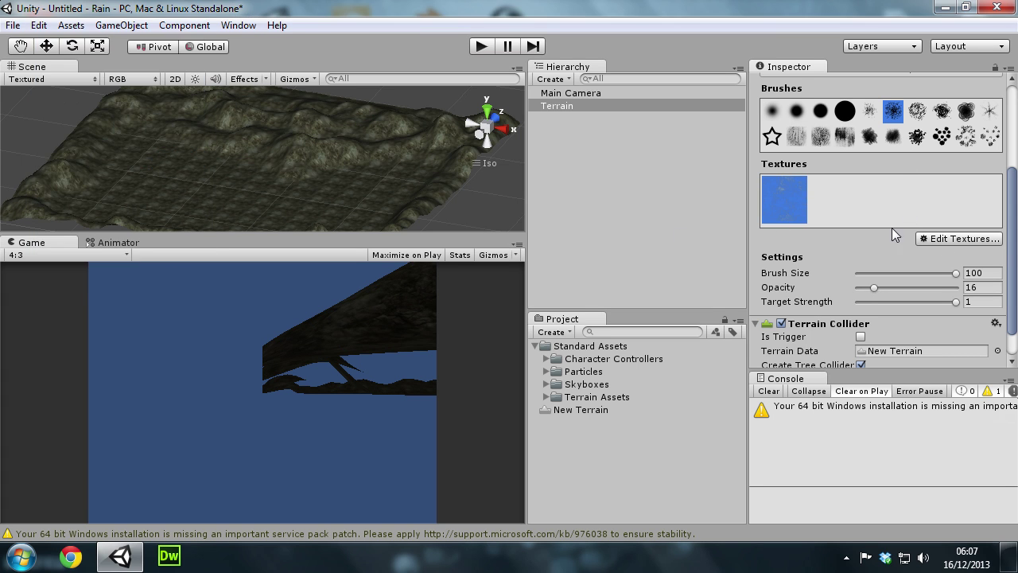
Add Grass (Hill) as a second texture tiled 15 by 15 and select it for painting
{"action": "left_click", "coordinate": [972, 239]}
{"action": "left_click", "coordinate": [958, 244]}
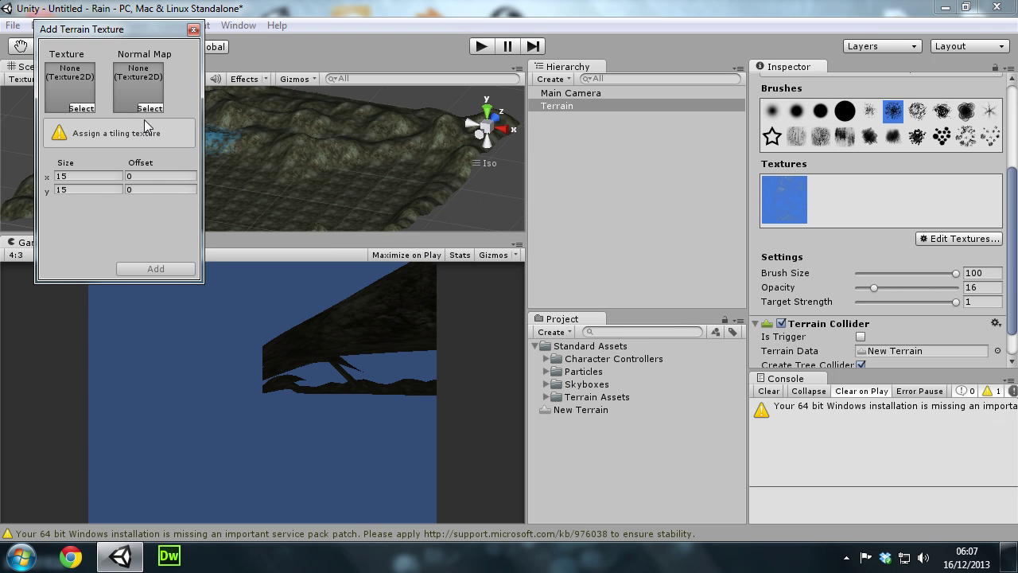
{"action": "left_click", "coordinate": [80, 108]}
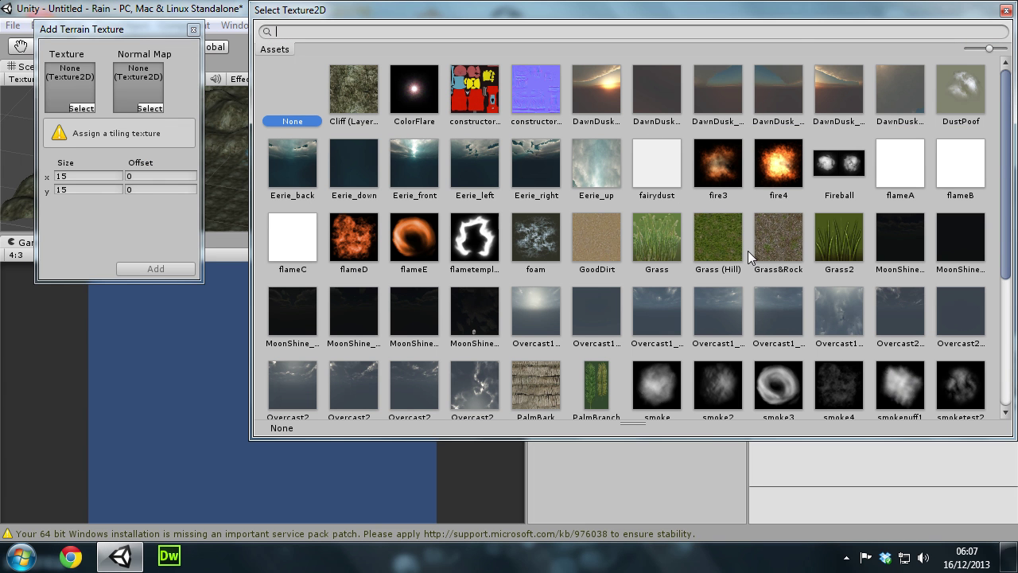
{"action": "left_click", "coordinate": [714, 229]}
{"action": "double_click", "coordinate": [707, 229]}
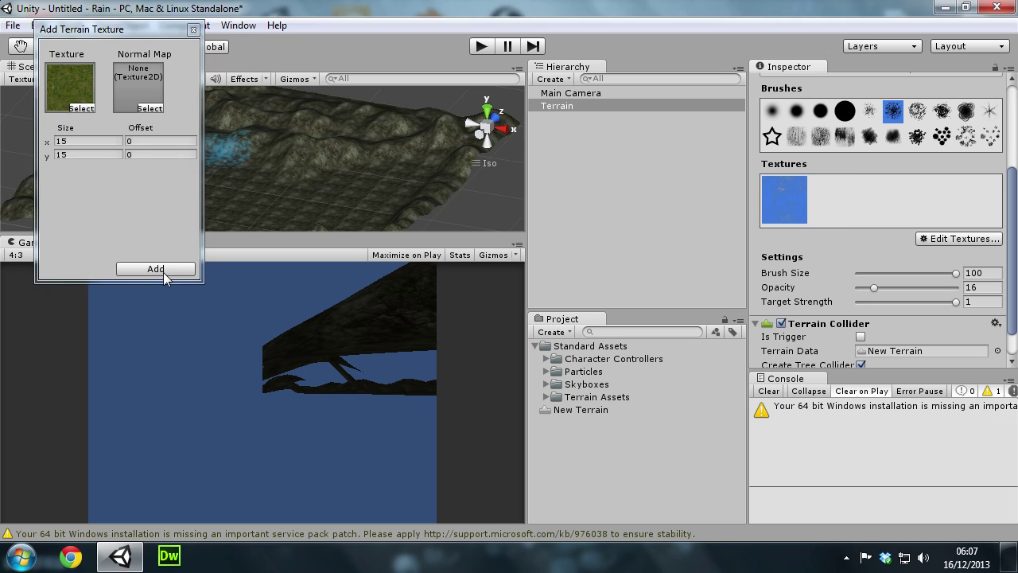
{"action": "left_click", "coordinate": [155, 269]}
{"action": "left_click", "coordinate": [825, 205]}
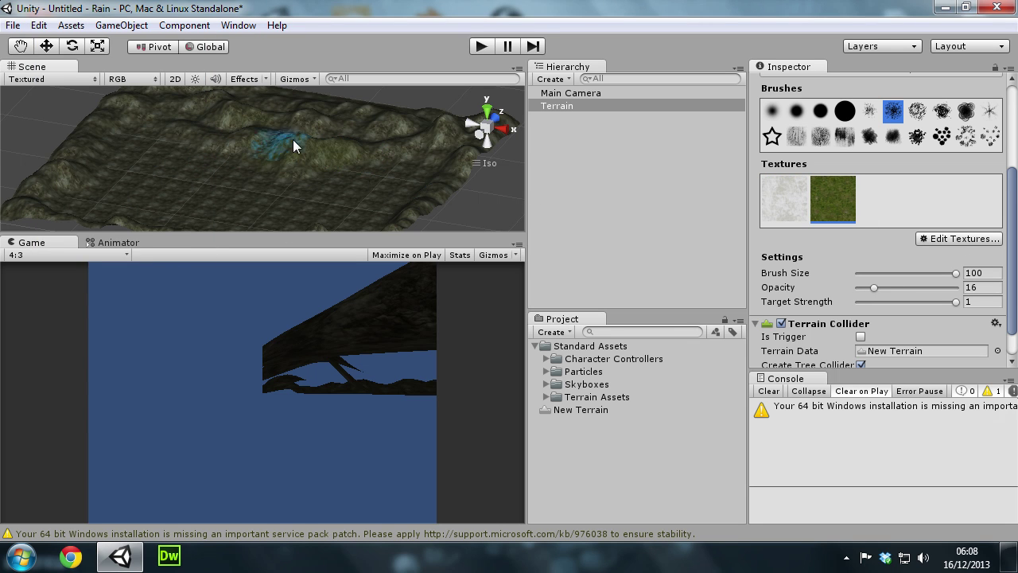
Paint two grass strips across the terrain's flat centre
{"action": "left_click_drag", "start_coordinate": [357, 184], "coordinate": [240, 184]}
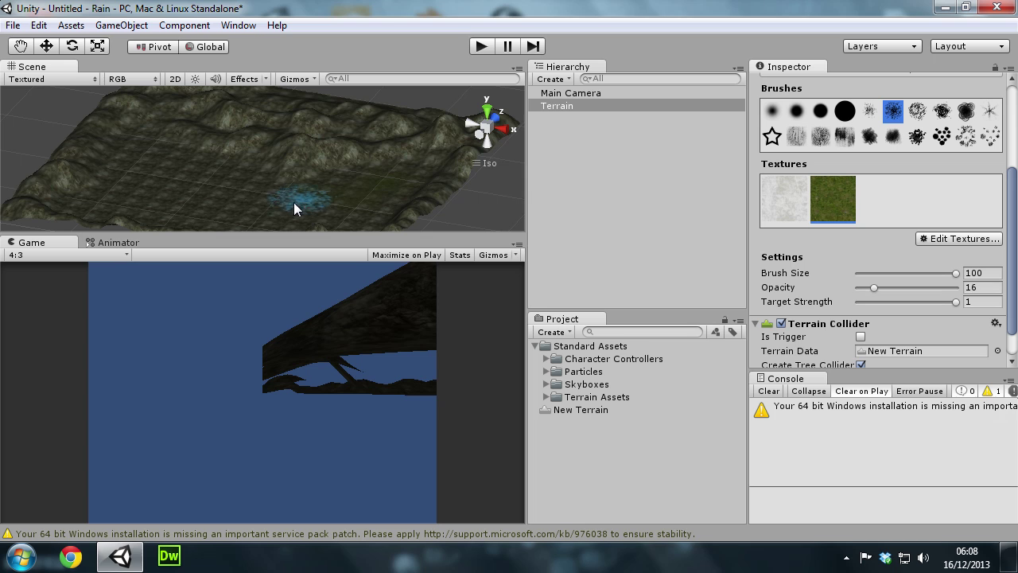
{"action": "mouse_move", "coordinate": [188, 201]}
{"action": "left_mouse_down"}
{"action": "mouse_move", "coordinate": [346, 193]}
{"action": "mouse_move", "coordinate": [625, 208]}
{"action": "mouse_move", "coordinate": [217, 190]}
{"action": "left_mouse_up"}
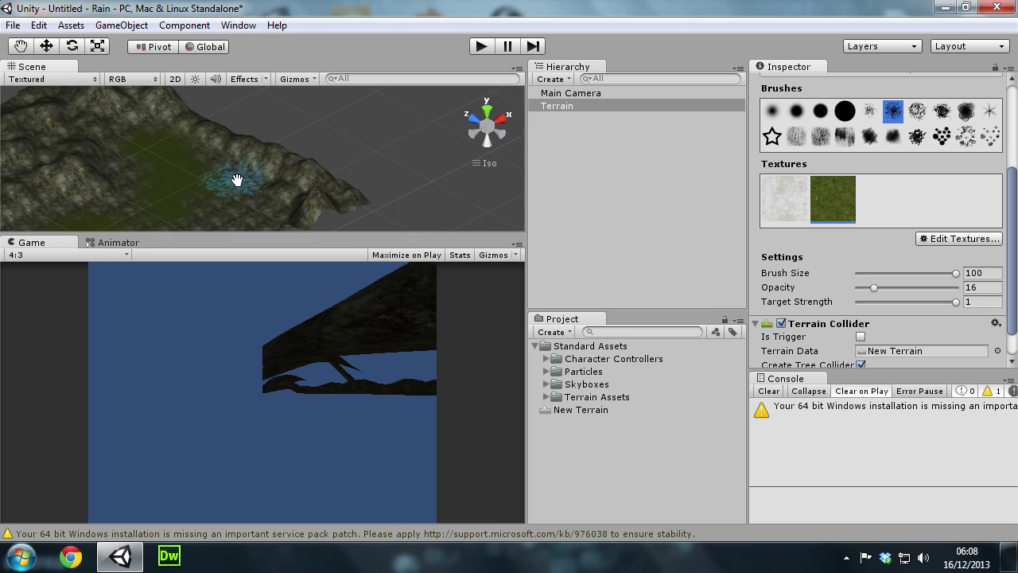
{"action": "middle_click_drag", "start_coordinate": [227, 177], "coordinate": [369, 113]}
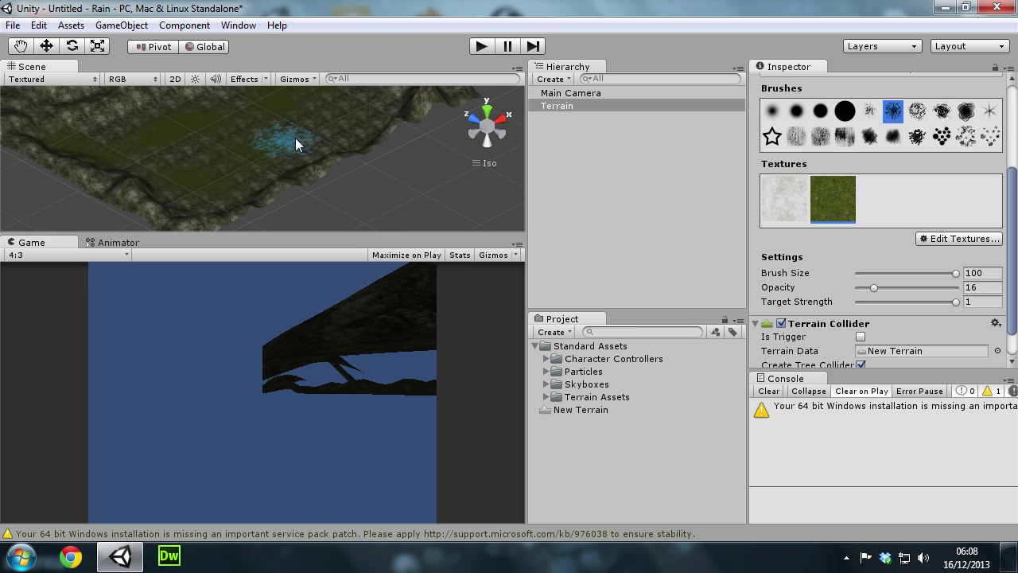
Orbit, zoom and pan around the terrain to inspect the newly green basin
{"action": "mouse_move", "coordinate": [151, 123]}
{"action": "left_mouse_down", "text": "alt"}
{"action": "mouse_move", "coordinate": [284, 155]}
{"action": "mouse_move", "coordinate": [58, 178]}
{"action": "left_mouse_up", "text": "alt"}
{"action": "mouse_move", "coordinate": [108, 134]}
{"action": "left_mouse_down", "text": "alt"}
{"action": "mouse_move", "coordinate": [352, 210]}
{"action": "mouse_move", "coordinate": [305, 154]}
{"action": "mouse_move", "coordinate": [298, 109]}
{"action": "left_mouse_up", "text": "alt"}
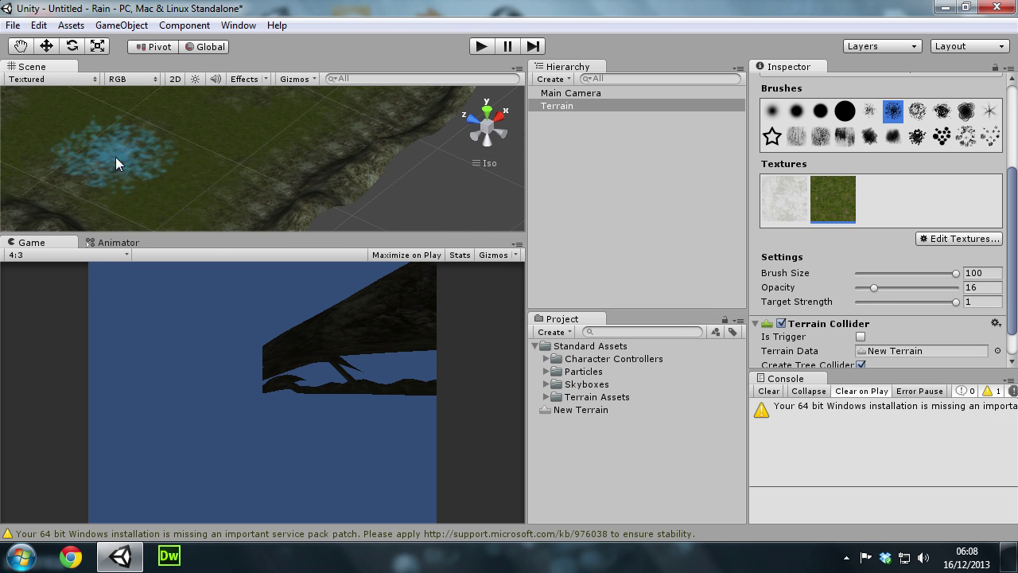
{"action": "mouse_move", "coordinate": [383, 148]}
{"action": "left_mouse_down", "text": "alt"}
{"action": "mouse_move", "coordinate": [448, 145]}
{"action": "mouse_move", "coordinate": [446, 168]}
{"action": "mouse_move", "coordinate": [333, 72]}
{"action": "left_mouse_up", "text": "alt"}
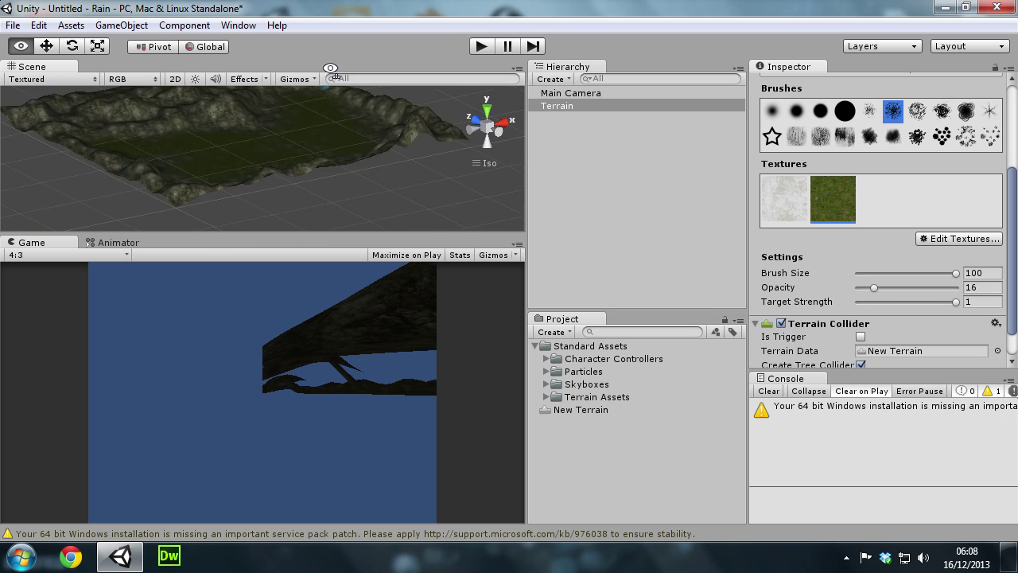
{"action": "scroll", "coordinate": [406, 122], "scroll_direction": "up", "scroll_amount": 3}
{"action": "left_click_drag", "start_coordinate": [407, 121], "coordinate": [420, 181], "text": "alt"}
{"action": "mouse_move", "coordinate": [420, 181]}
{"action": "middle_mouse_down"}
{"action": "mouse_move", "coordinate": [467, 176]}
{"action": "mouse_move", "coordinate": [170, 108]}
{"action": "mouse_move", "coordinate": [324, 182]}
{"action": "middle_mouse_up"}
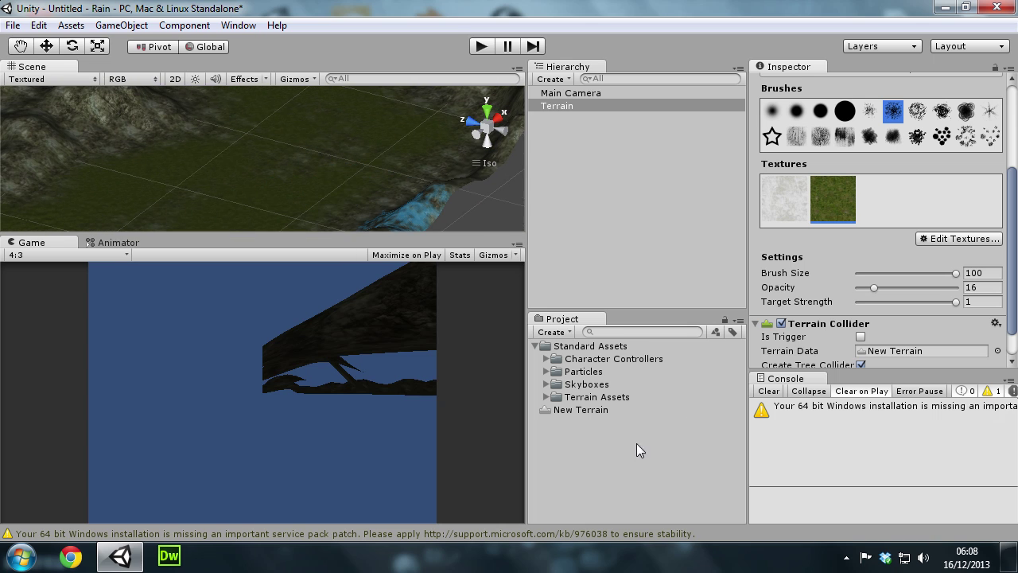
Replace the Main Camera with a First Person Controller from the character controller assets
{"action": "left_click", "coordinate": [547, 359]}
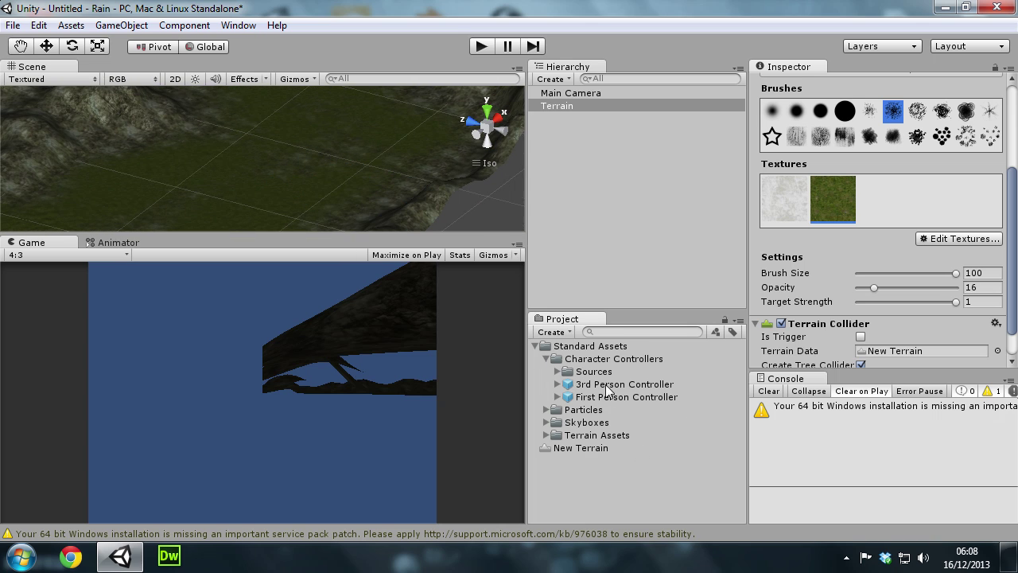
{"action": "left_click", "coordinate": [585, 94]}
{"action": "key", "text": "Delete"}
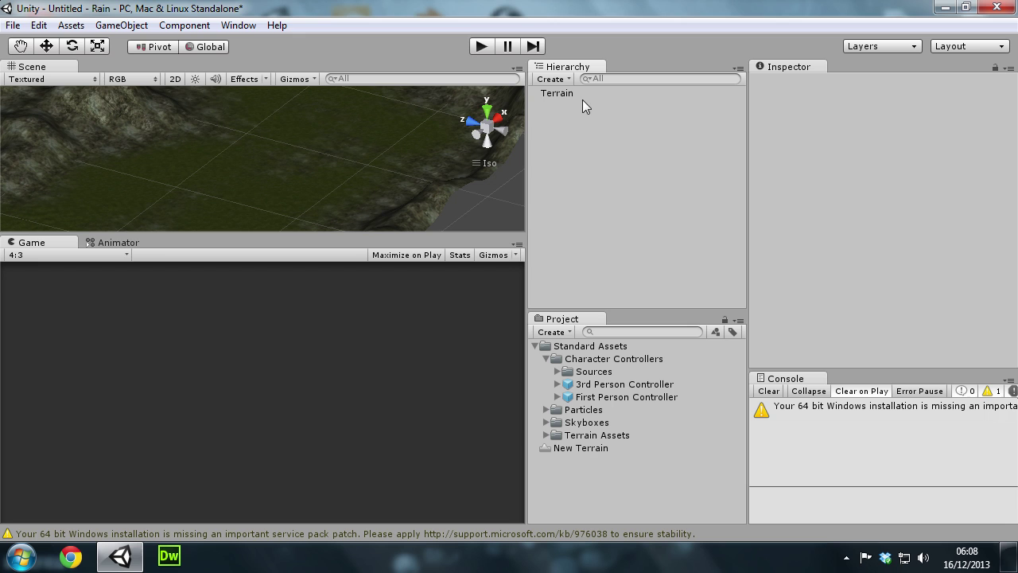
{"action": "left_click_drag", "start_coordinate": [613, 398], "coordinate": [581, 142]}
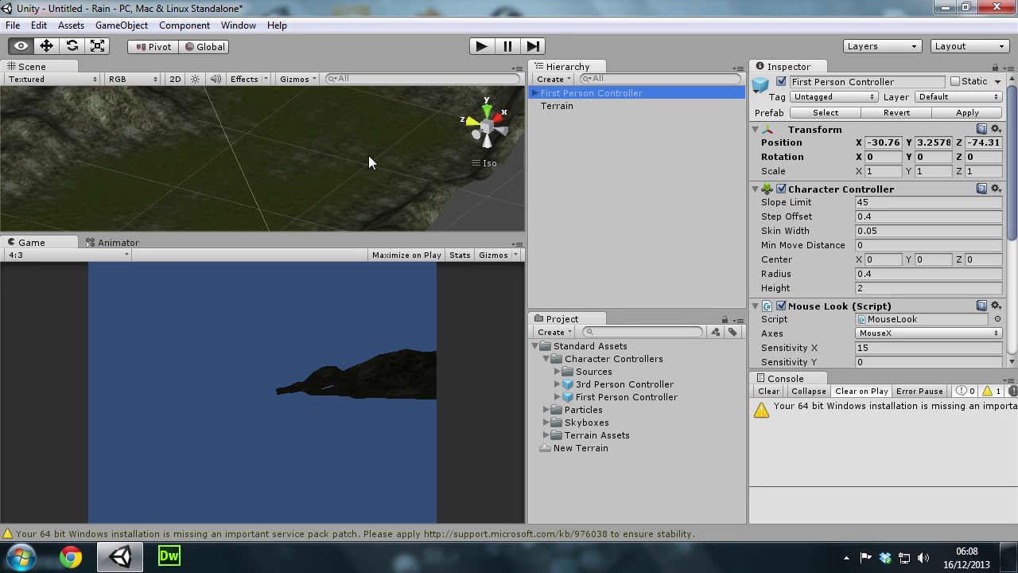
Move the First Person Controller over the terrain and lower it onto the ground
{"action": "left_click_drag", "start_coordinate": [369, 155], "coordinate": [493, 127], "text": "alt"}
{"action": "left_click", "coordinate": [585, 78]}
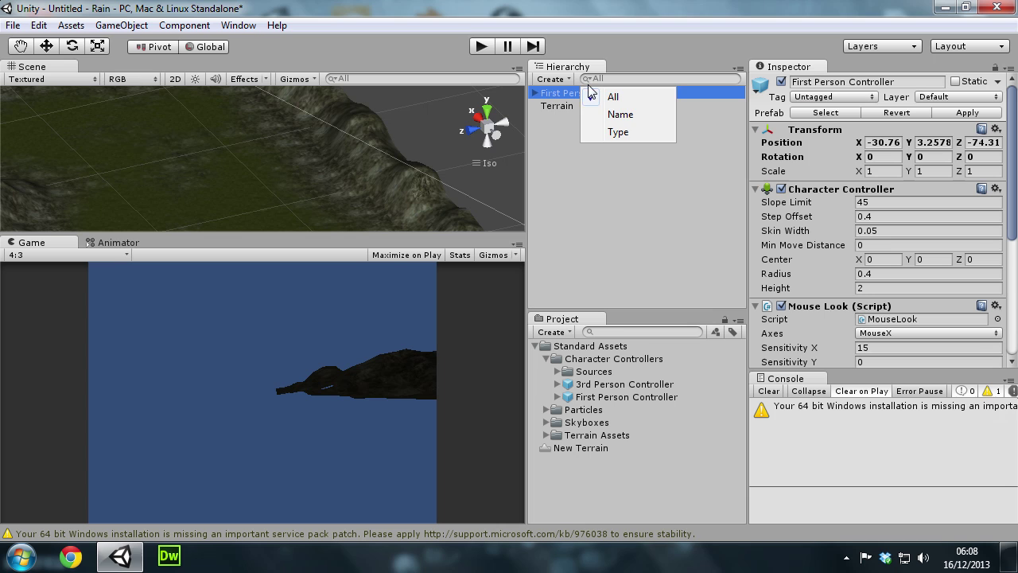
{"action": "left_click", "coordinate": [511, 100]}
{"action": "left_click", "coordinate": [46, 47]}
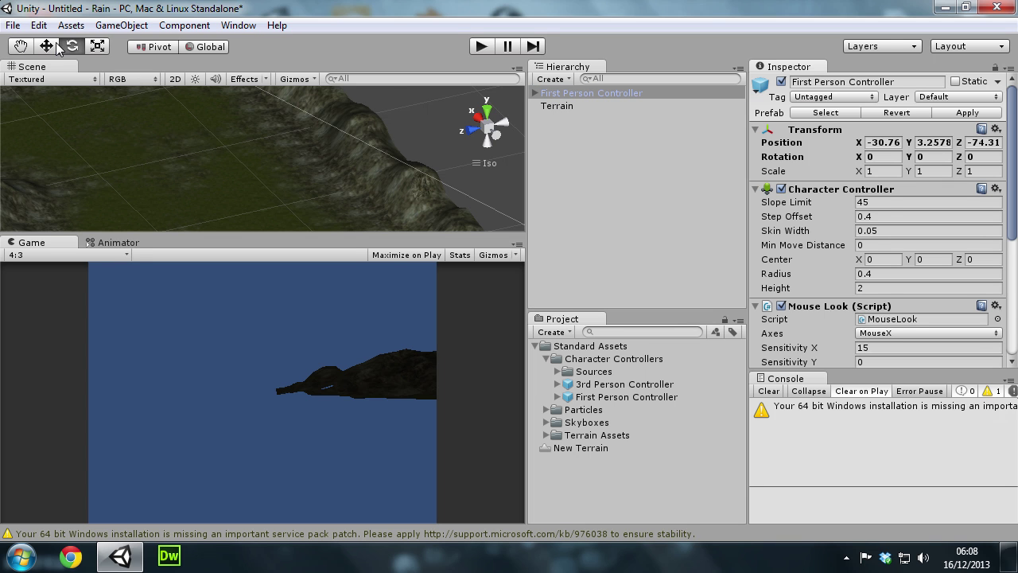
{"action": "scroll", "coordinate": [309, 160], "scroll_direction": "down", "scroll_amount": 3}
{"action": "scroll", "coordinate": [309, 166], "scroll_direction": "down", "scroll_amount": 2}
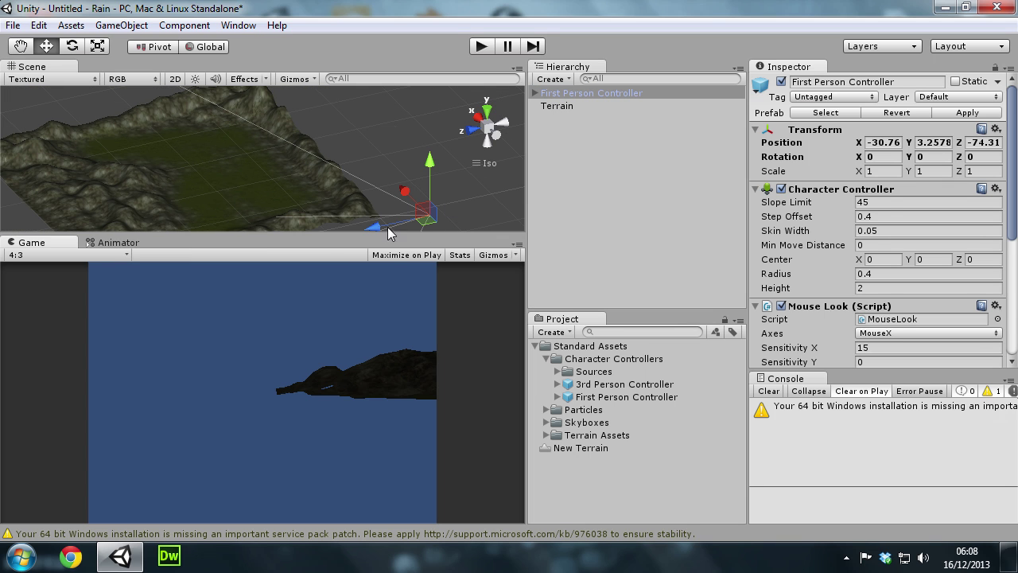
{"action": "mouse_move", "coordinate": [427, 226]}
{"action": "left_mouse_down"}
{"action": "mouse_move", "coordinate": [242, 189]}
{"action": "mouse_move", "coordinate": [315, 147]}
{"action": "left_mouse_up"}
{"action": "key", "text": "f"}
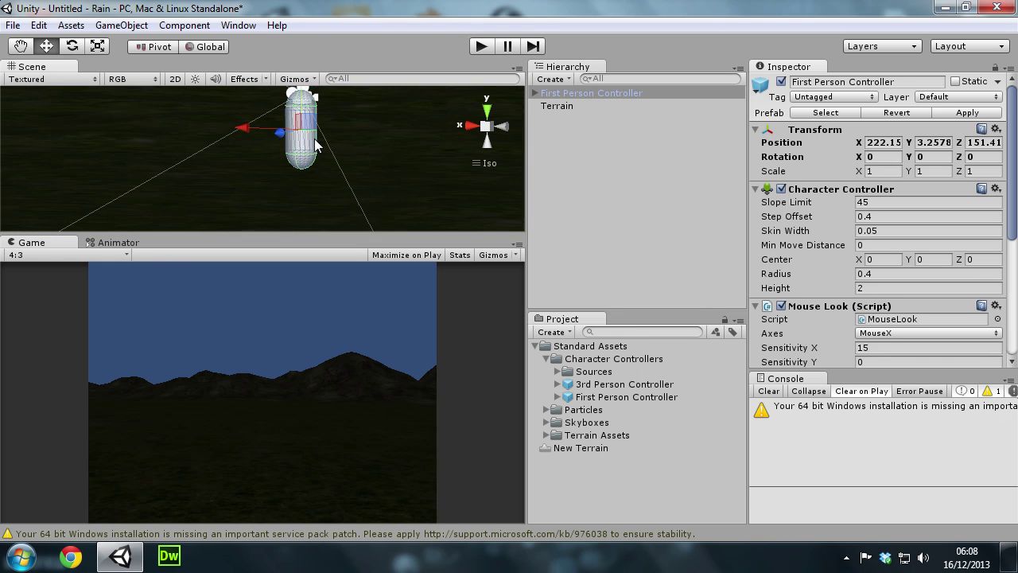
{"action": "mouse_move", "coordinate": [288, 104]}
{"action": "left_mouse_down"}
{"action": "mouse_move", "coordinate": [303, 168]}
{"action": "mouse_move", "coordinate": [303, 127]}
{"action": "mouse_move", "coordinate": [292, 144]}
{"action": "mouse_move", "coordinate": [278, 100]}
{"action": "left_mouse_up"}
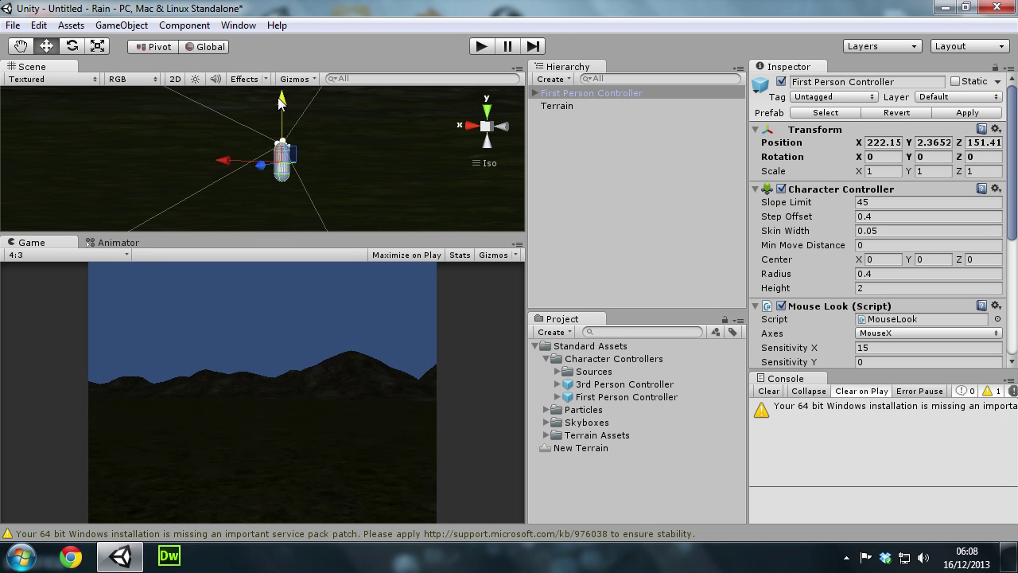
Test-walk the controller with W in play mode, then stop play and scroll the Inspector
{"action": "left_click", "coordinate": [483, 48]}
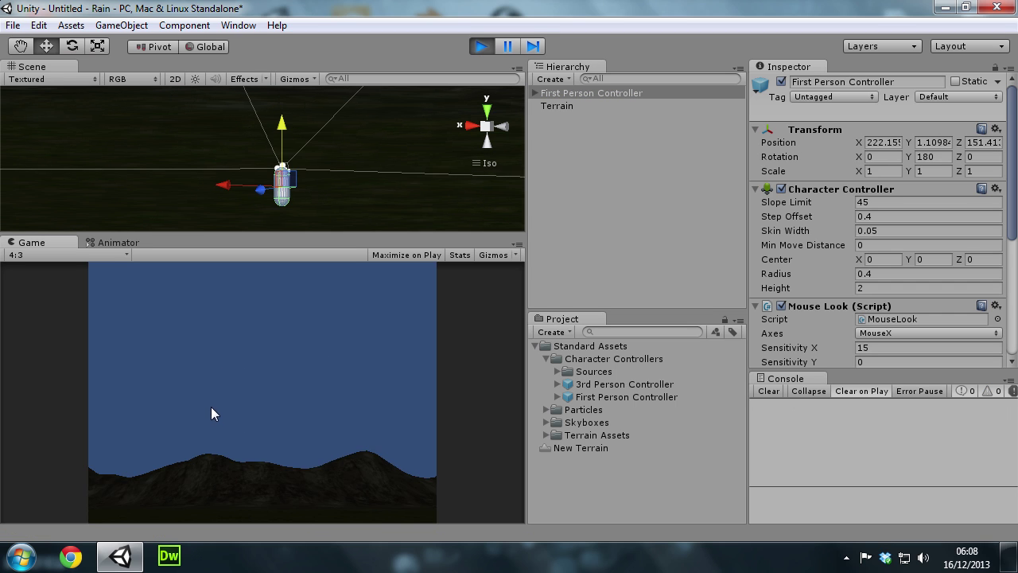
{"action": "key", "text": "w"}
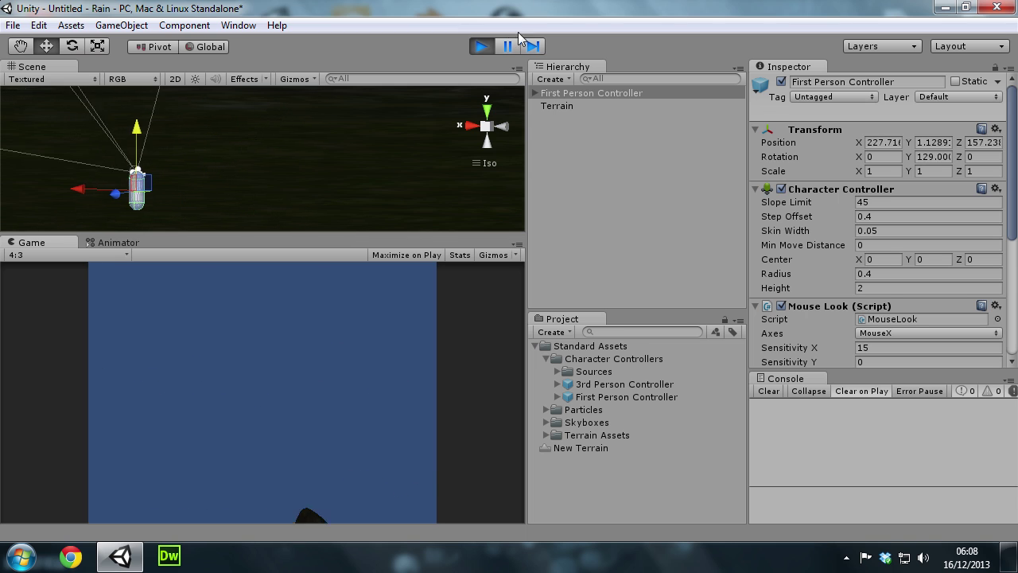
{"action": "left_click", "coordinate": [482, 47]}
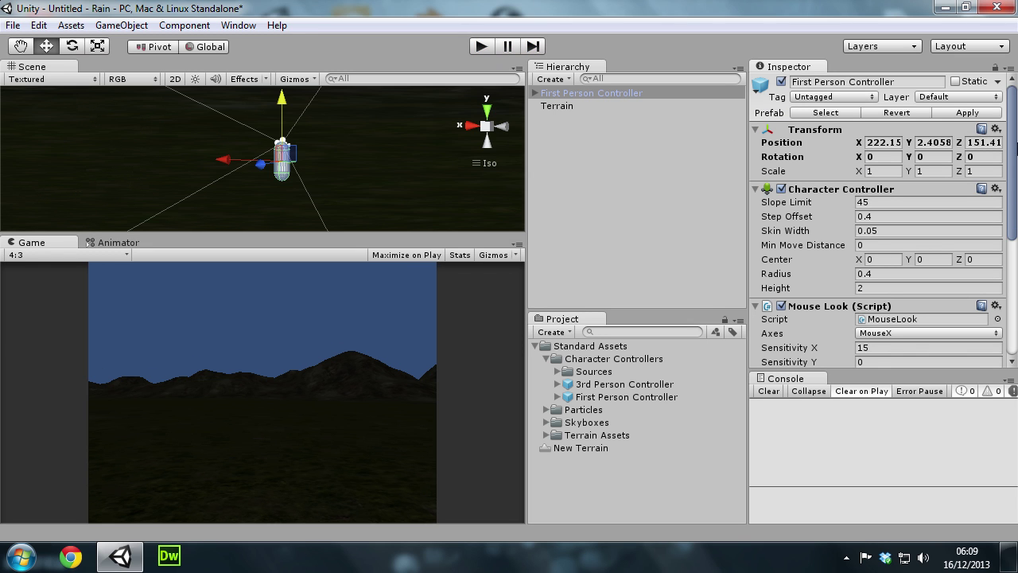
{"action": "left_click_drag", "start_coordinate": [1015, 163], "coordinate": [1015, 291]}
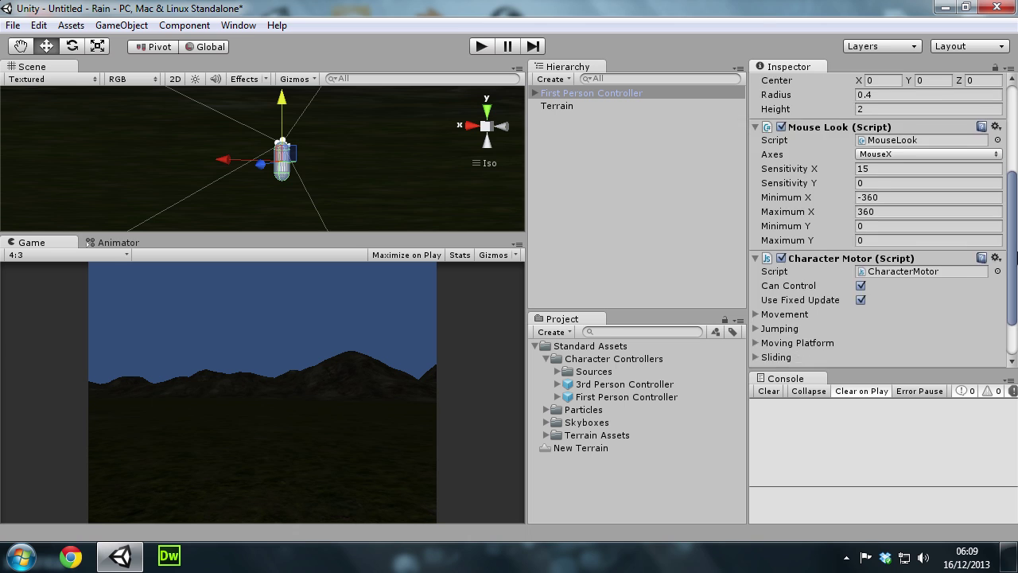
Bring up the scene's Render Settings and the Skybox Material picker
{"action": "left_click", "coordinate": [39, 26]}
{"action": "mouse_move", "coordinate": [71, 25]}
{"action": "mouse_move", "coordinate": [37, 27]}
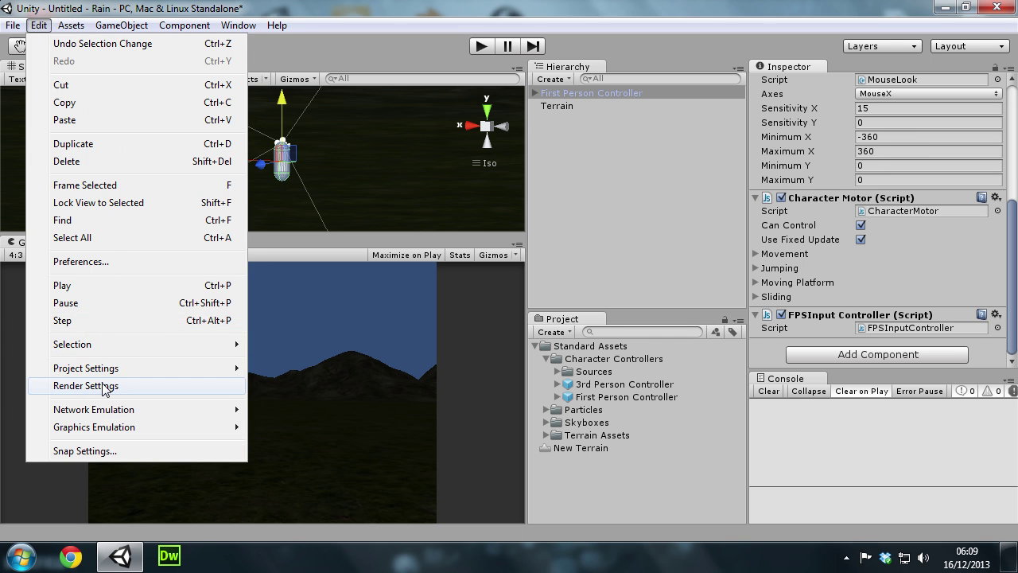
{"action": "left_click", "coordinate": [101, 385]}
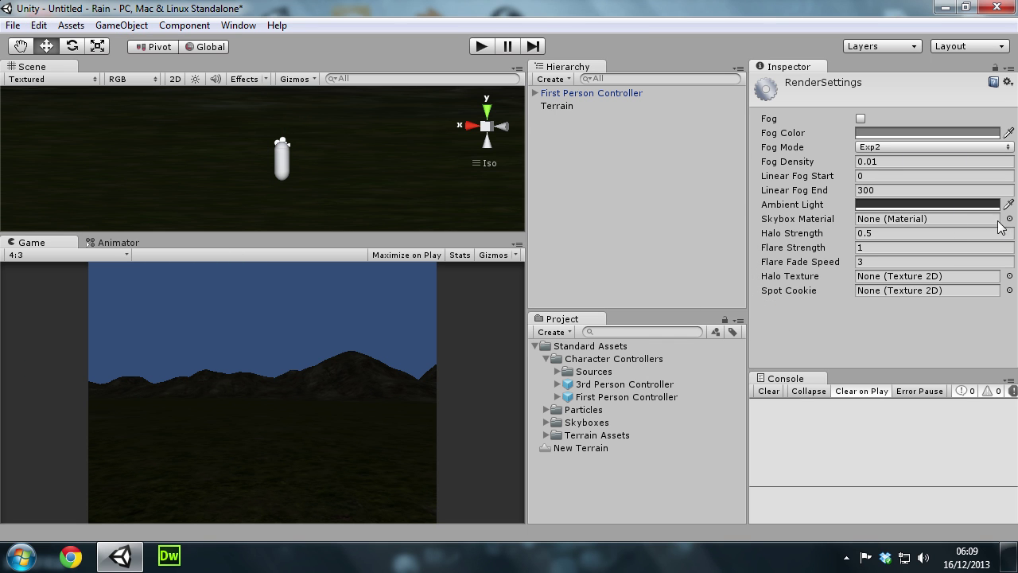
{"action": "left_click", "coordinate": [1009, 219]}
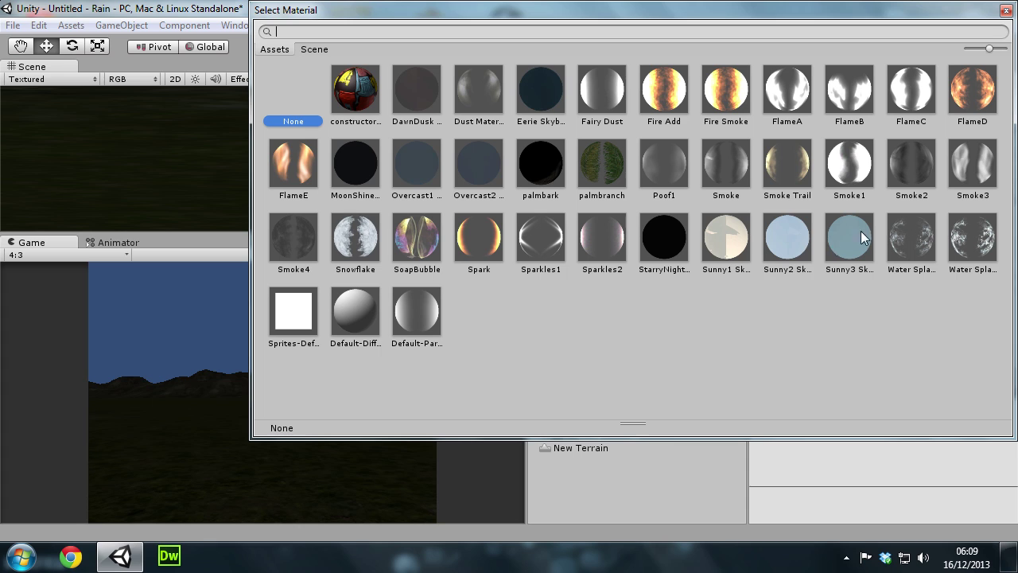
Preview Sunny1, Sunny2, StarryNight and Poof1 as the sky, then settle on Sunny3 Skybox
{"action": "left_click", "coordinate": [802, 243]}
{"action": "left_click", "coordinate": [857, 249]}
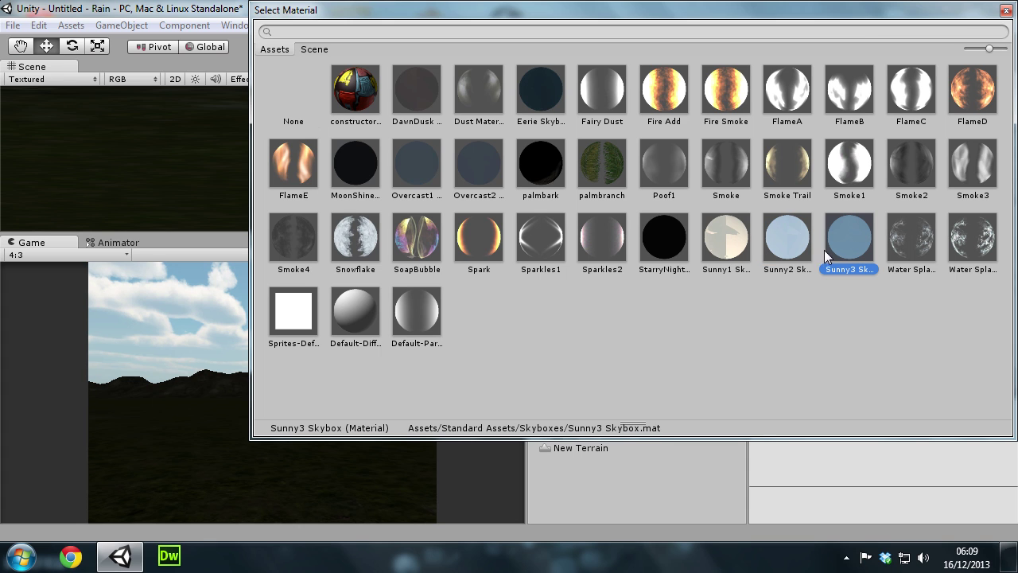
{"action": "left_click", "coordinate": [722, 248]}
{"action": "left_click", "coordinate": [674, 241]}
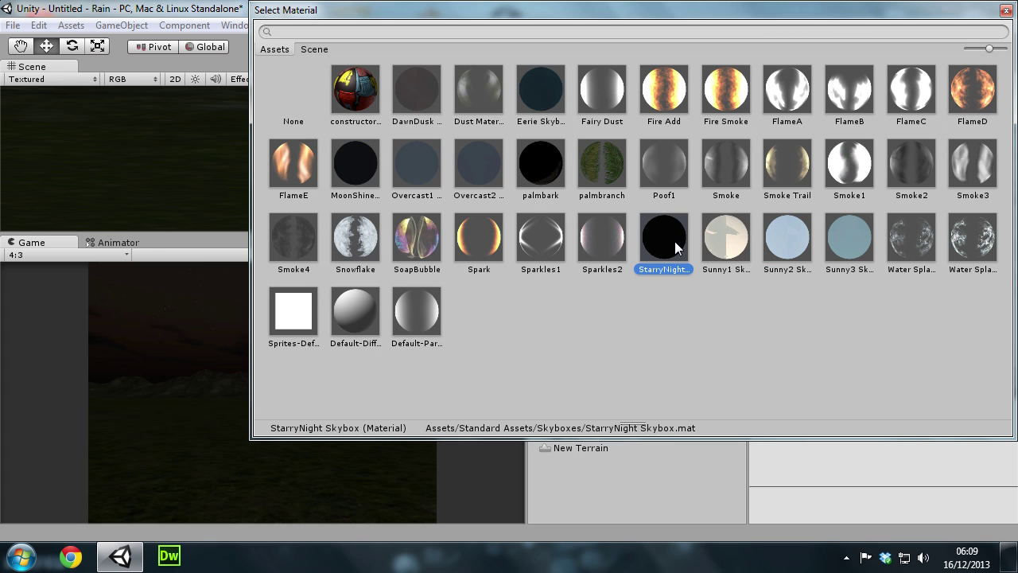
{"action": "left_click", "coordinate": [746, 241]}
{"action": "left_click", "coordinate": [795, 248]}
{"action": "left_click", "coordinate": [842, 241]}
{"action": "left_click", "coordinate": [765, 224]}
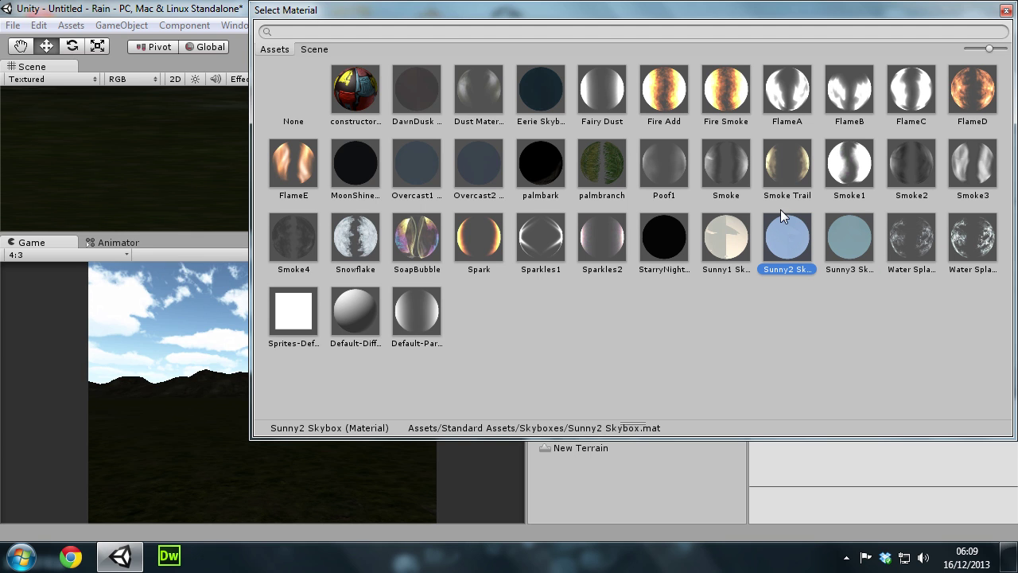
{"action": "left_click", "coordinate": [673, 156]}
{"action": "left_click", "coordinate": [799, 222]}
{"action": "left_click", "coordinate": [846, 243]}
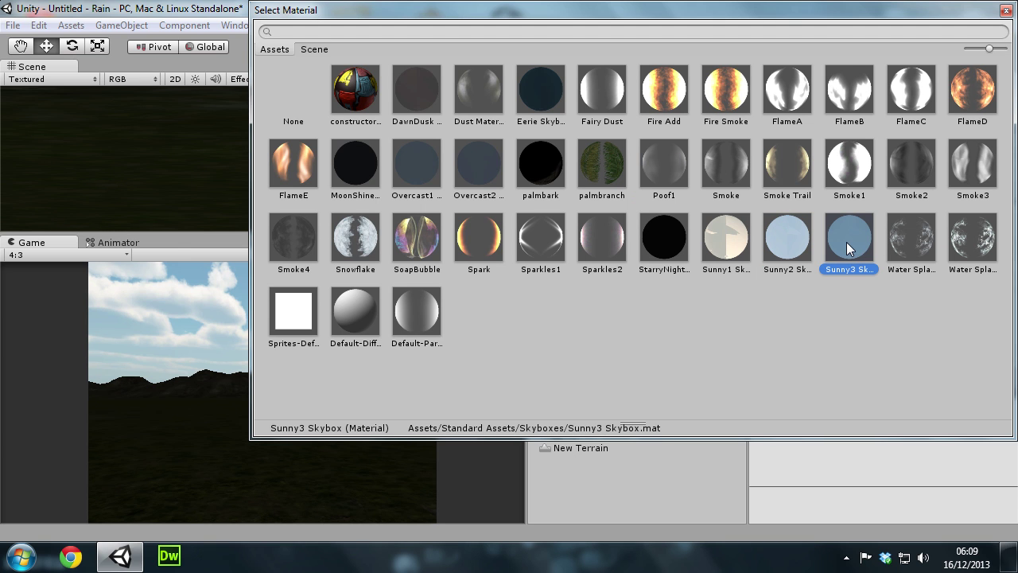
{"action": "double_click", "coordinate": [853, 239]}
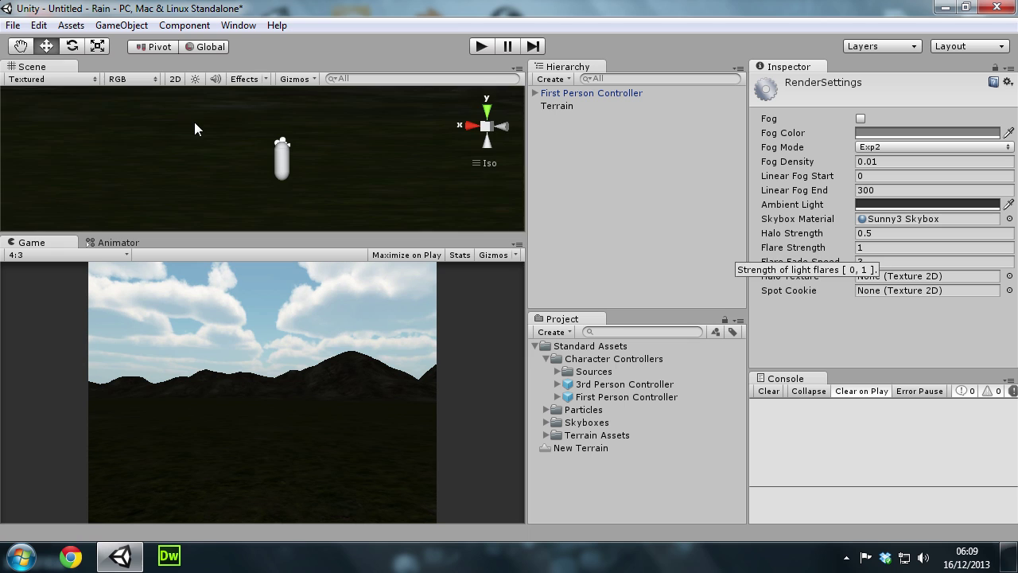
Set the Ambient Light colour to pure white
{"action": "right_click_drag", "start_coordinate": [195, 128], "coordinate": [219, 127]}
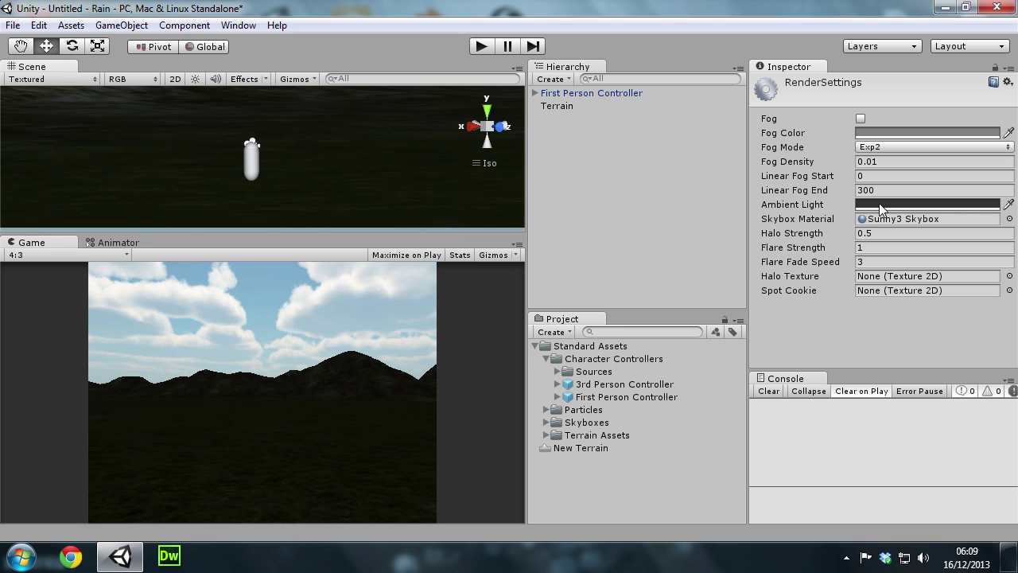
{"action": "left_click", "coordinate": [880, 204]}
{"action": "left_click_drag", "start_coordinate": [24, 162], "coordinate": [2, 14]}
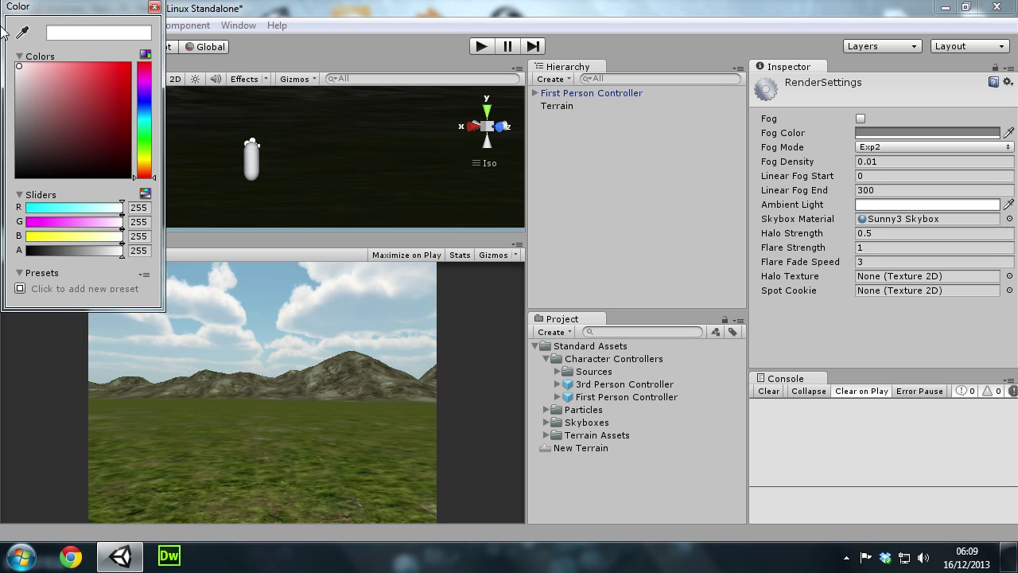
{"action": "mouse_move", "coordinate": [345, 171]}
{"action": "right_mouse_down"}
{"action": "mouse_move", "coordinate": [403, 200]}
{"action": "mouse_move", "coordinate": [412, 234]}
{"action": "right_mouse_up"}
Run the scene with Ctrl+P, walk forward with W, then stop play mode
{"action": "key", "text": "ctrl+p"}
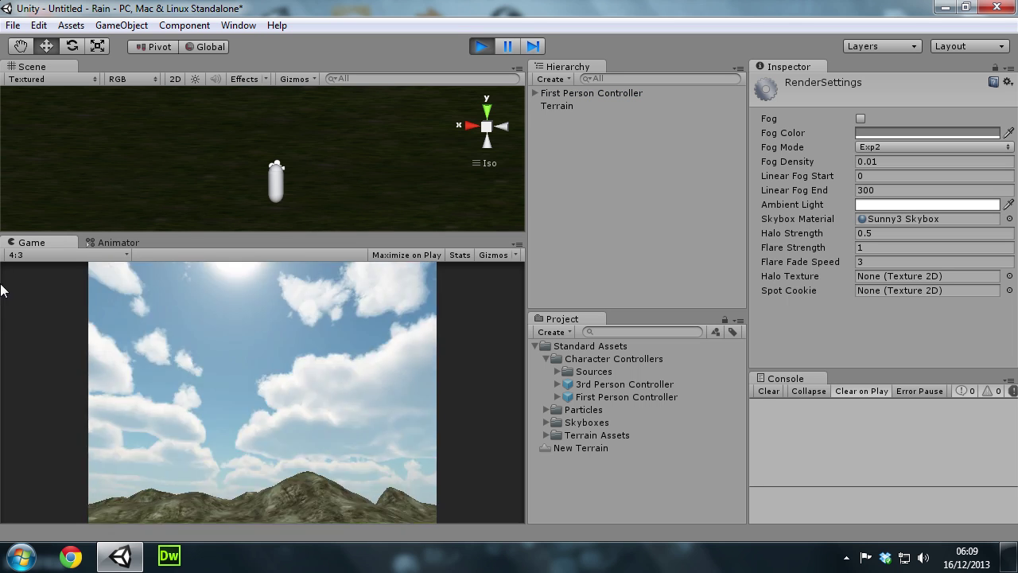
{"action": "key", "text": "w"}
{"action": "key", "text": "w"}
{"action": "key", "text": "w"}
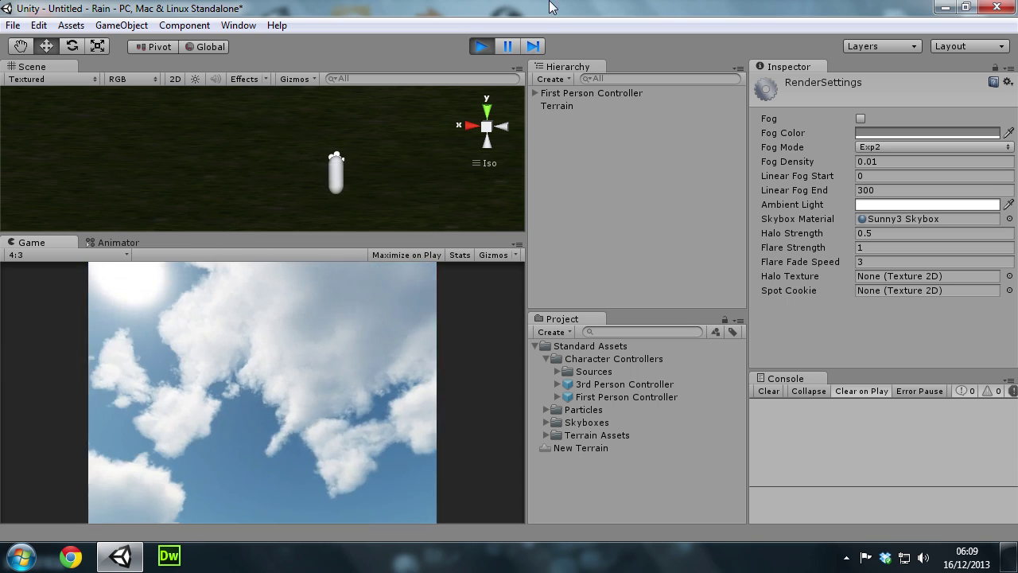
{"action": "left_click", "coordinate": [481, 46]}
Deselect everything, fold up Standard Assets, and orbit the Scene view to a perspective angle
{"action": "left_click", "coordinate": [643, 237]}
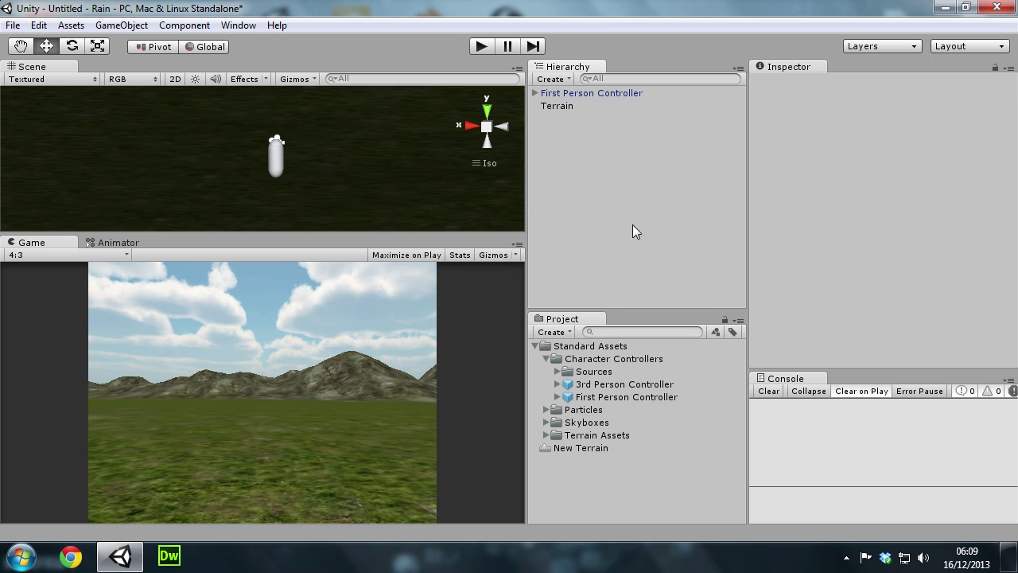
{"action": "left_click", "coordinate": [535, 344]}
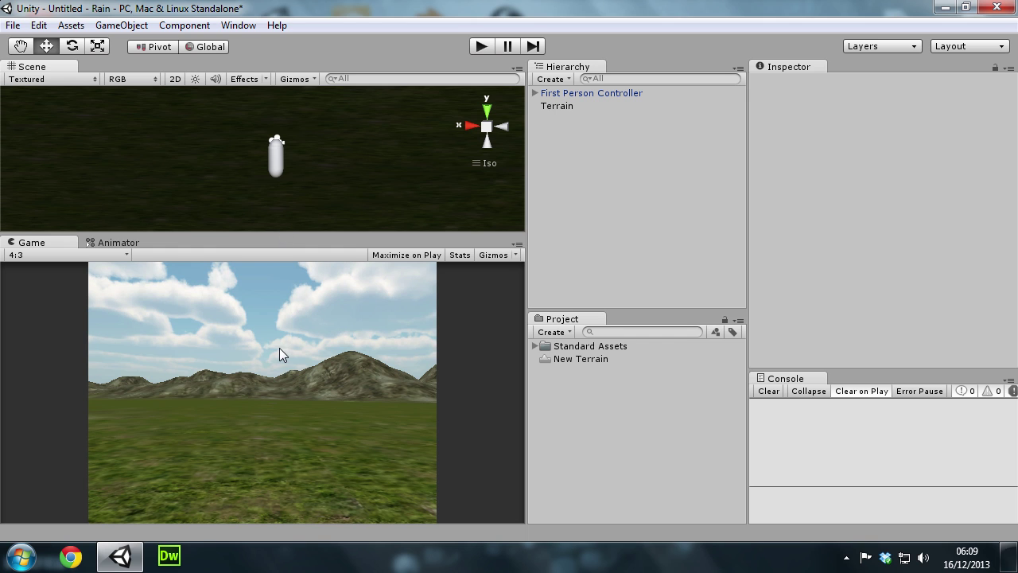
{"action": "left_click_drag", "start_coordinate": [338, 231], "coordinate": [334, 232]}
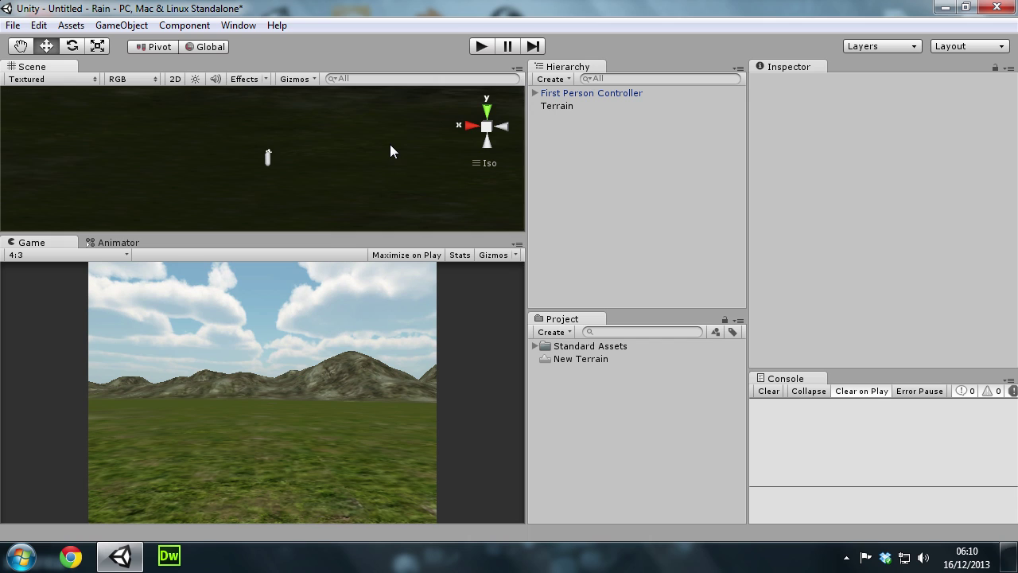
{"action": "mouse_move", "coordinate": [243, 151]}
{"action": "left_mouse_down", "text": "alt"}
{"action": "mouse_move", "coordinate": [412, 188]}
{"action": "mouse_move", "coordinate": [271, 138]}
{"action": "left_mouse_up", "text": "alt"}
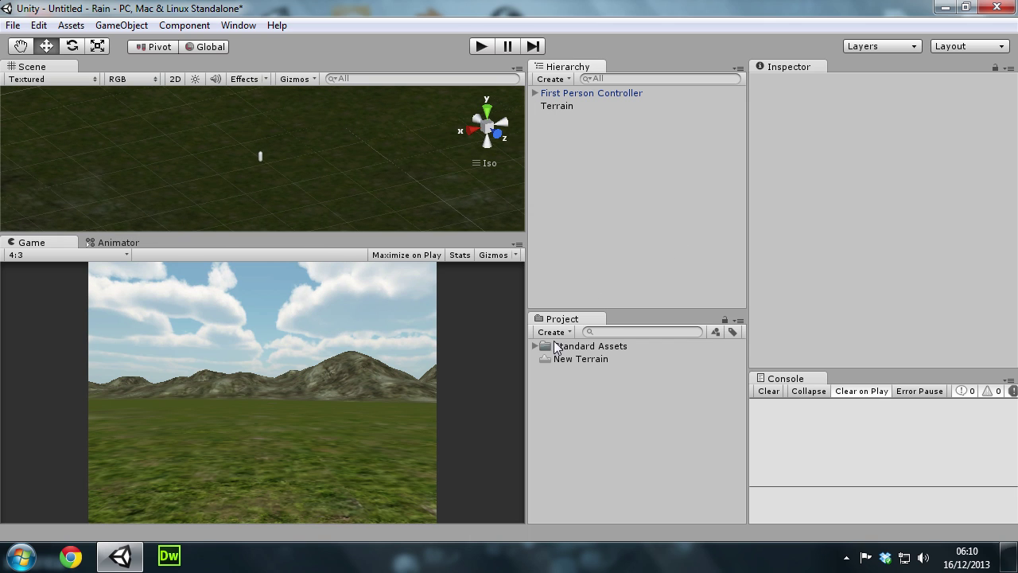
Turn on scene fog with a dark grey fog colour in Render Settings
{"action": "left_click", "coordinate": [38, 25]}
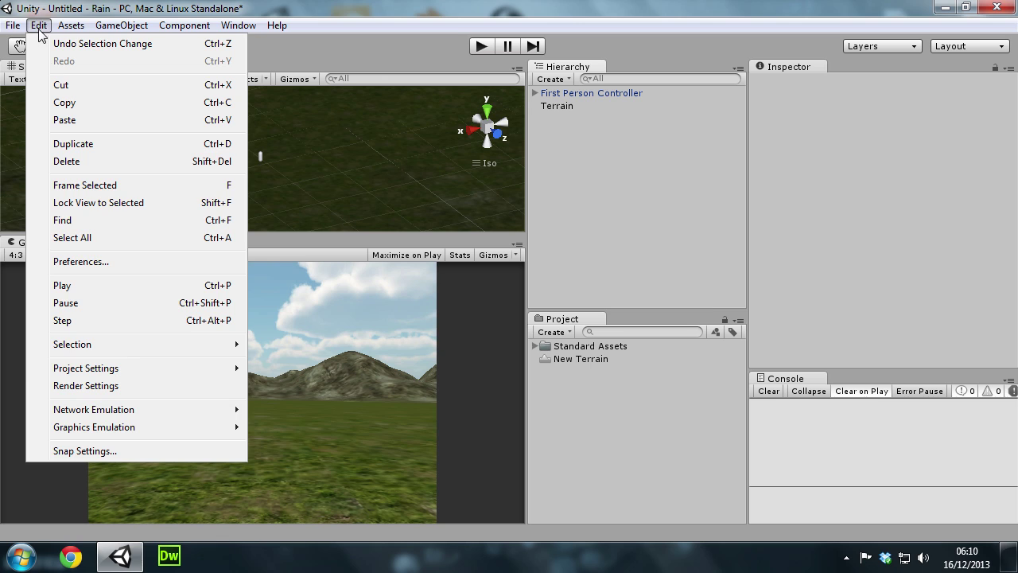
{"action": "left_click", "coordinate": [120, 385]}
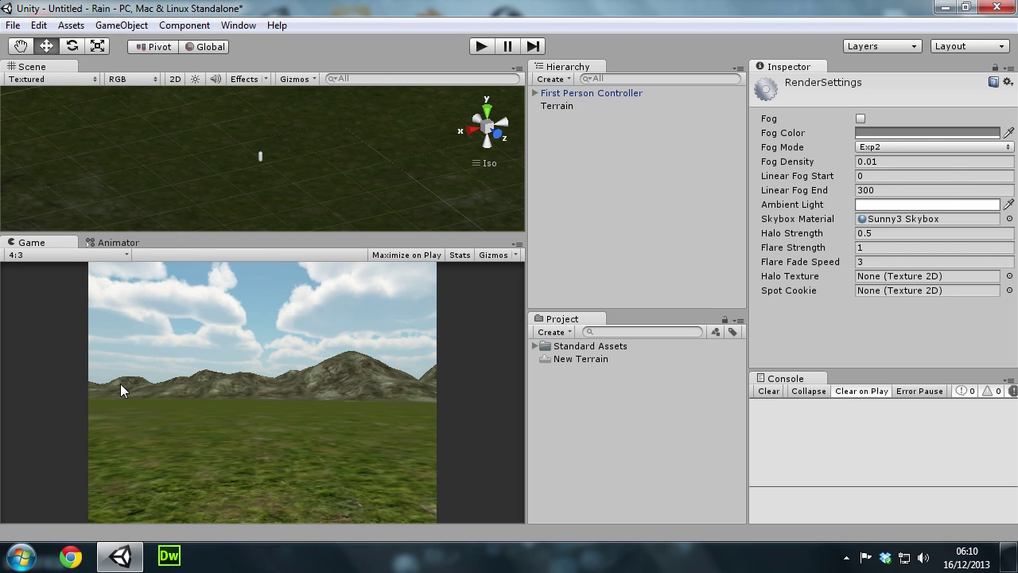
{"action": "left_click", "coordinate": [859, 120]}
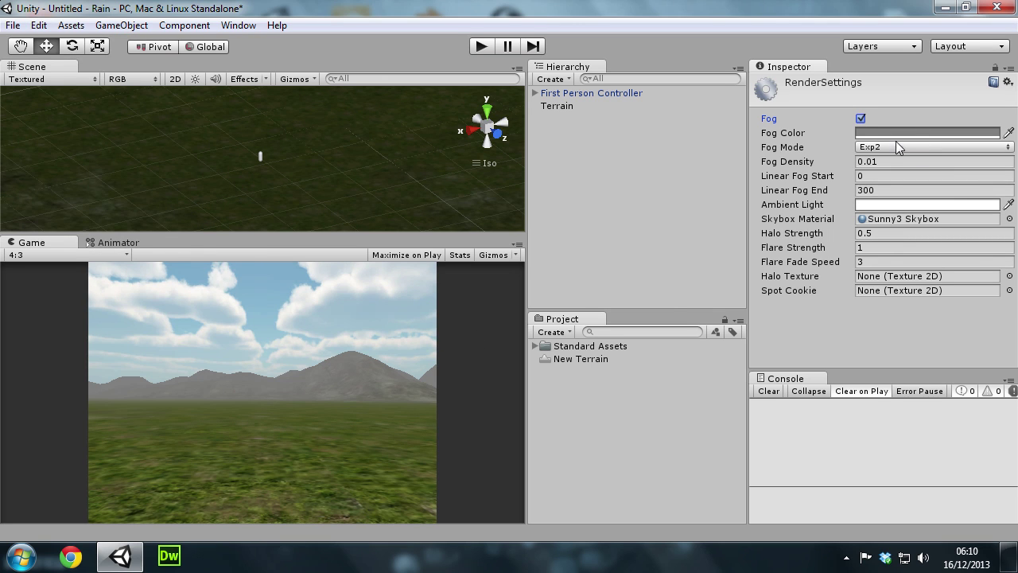
{"action": "left_click", "coordinate": [870, 131]}
{"action": "left_click", "coordinate": [23, 129]}
{"action": "mouse_move", "coordinate": [17, 149]}
{"action": "left_mouse_down"}
{"action": "mouse_move", "coordinate": [2, 143]}
{"action": "mouse_move", "coordinate": [1, 168]}
{"action": "mouse_move", "coordinate": [1, 155]}
{"action": "left_mouse_up"}
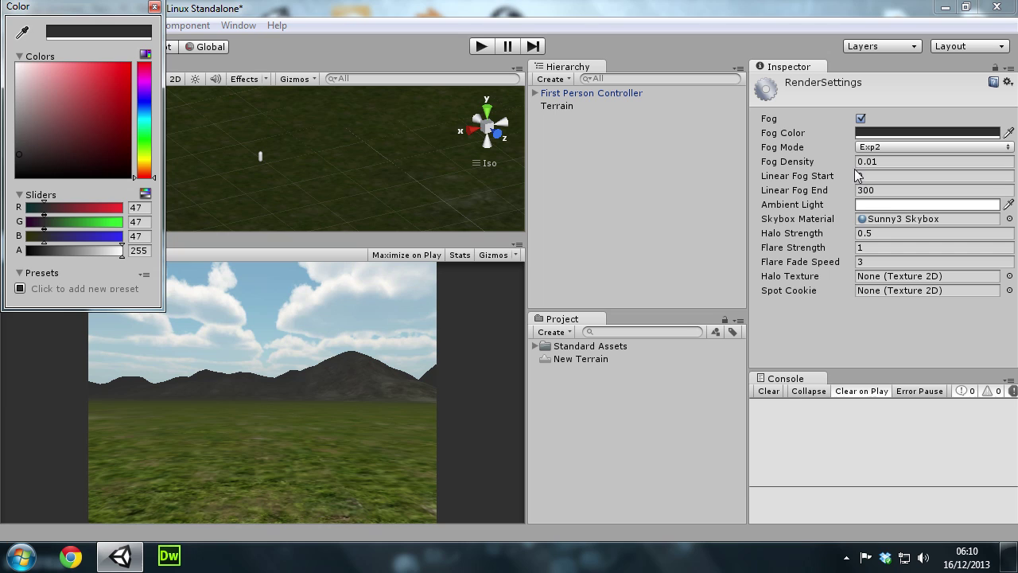
{"action": "left_click", "coordinate": [841, 161]}
Try a few Fog Density values, reset it to 0, and switch fog off again
{"action": "left_click", "coordinate": [866, 162]}
{"action": "type", "text": "0.65"}
{"action": "key", "text": "BackSpace"}
{"action": "key", "text": "BackSpace"}
{"action": "type", "text": "51"}
{"action": "key", "text": "BackSpace"}
{"action": "key", "text": "BackSpace"}
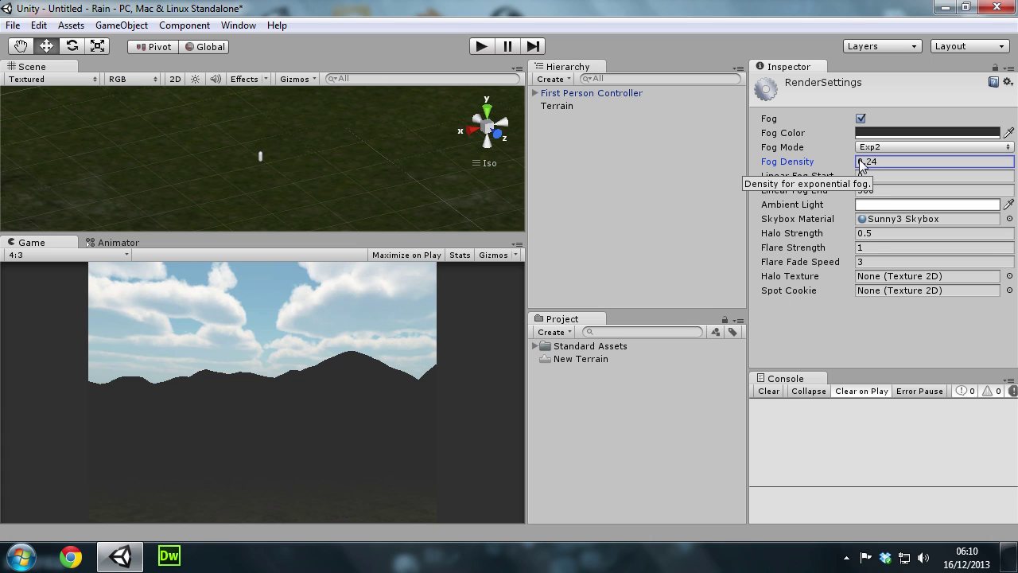
{"action": "key", "text": "BackSpace"}
{"action": "key", "text": "BackSpace"}
{"action": "type", "text": "0"}
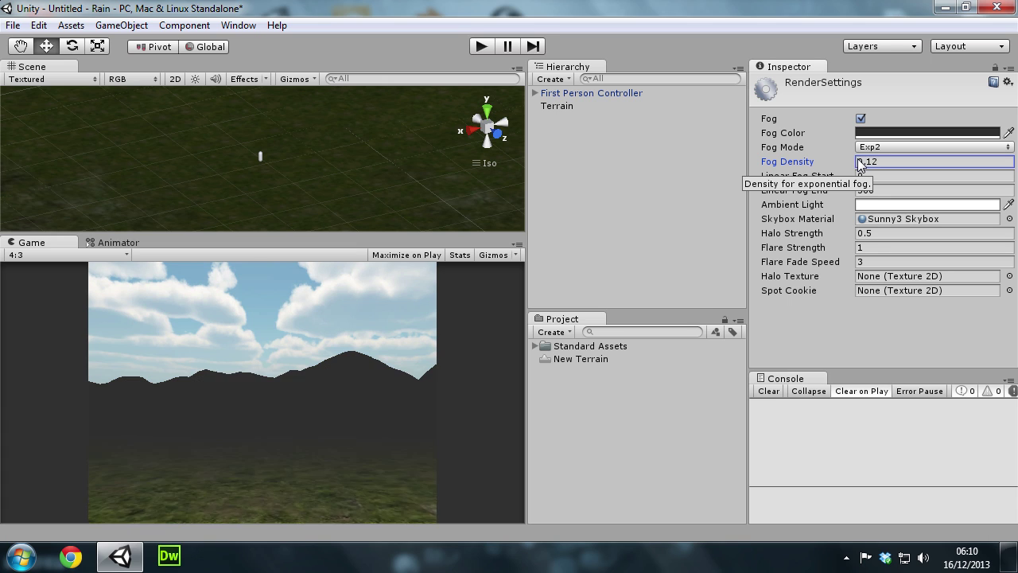
{"action": "left_click", "coordinate": [861, 118]}
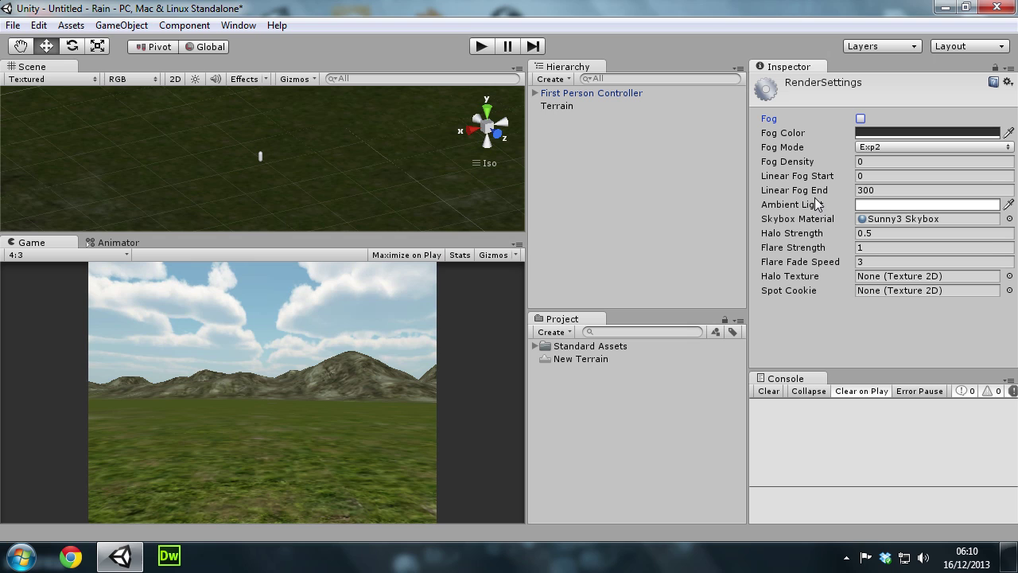
Test a darker ambient light, return it to white, and toggle the controller's children
{"action": "left_click", "coordinate": [893, 206]}
{"action": "left_click_drag", "start_coordinate": [19, 71], "coordinate": [2, 16]}
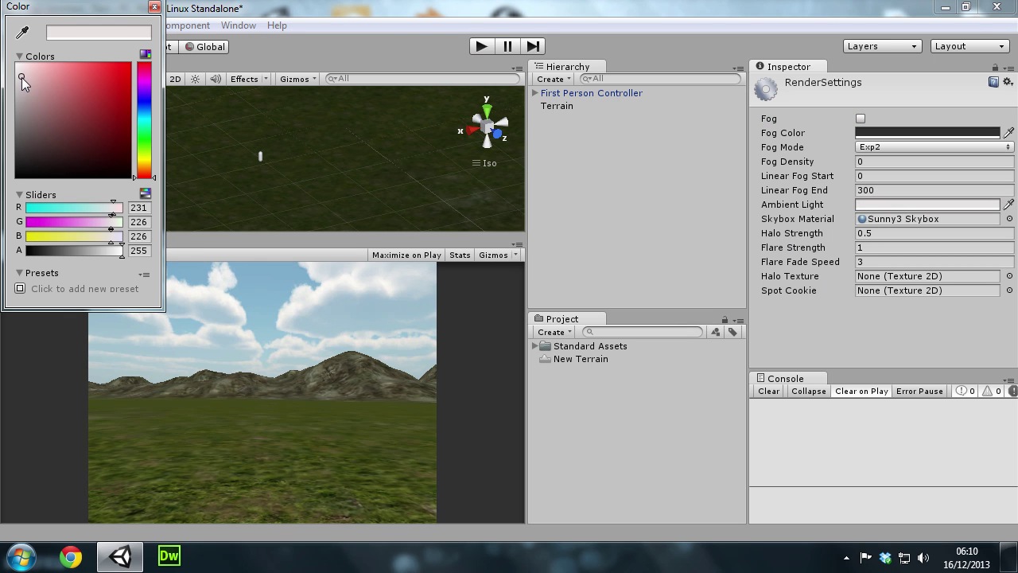
{"action": "left_click", "coordinate": [699, 205]}
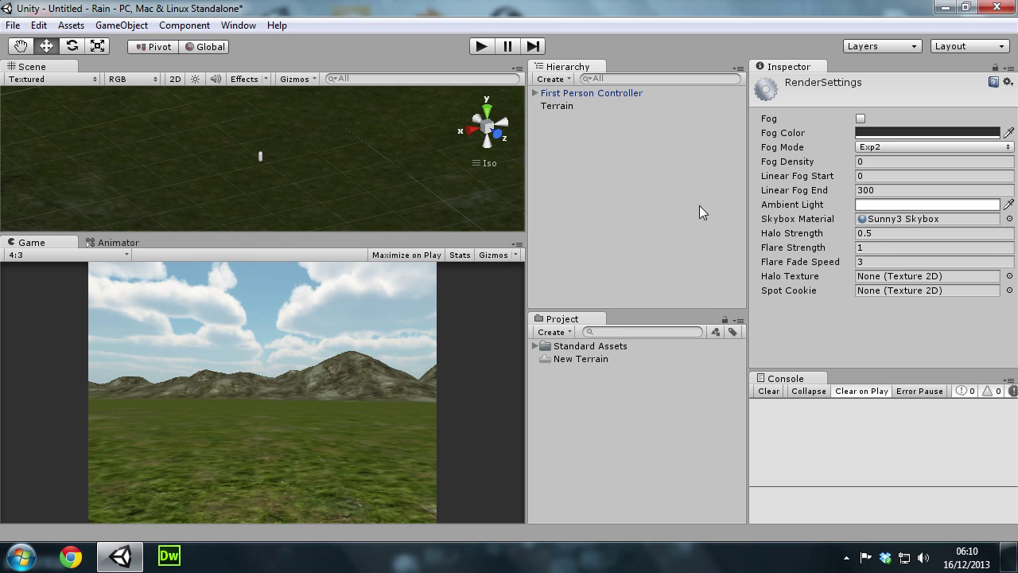
{"action": "left_click", "coordinate": [535, 94]}
{"action": "left_click", "coordinate": [534, 92]}
Set the Sunny3 Skybox material's Tint Color to black with alpha 224
{"action": "left_click", "coordinate": [888, 219]}
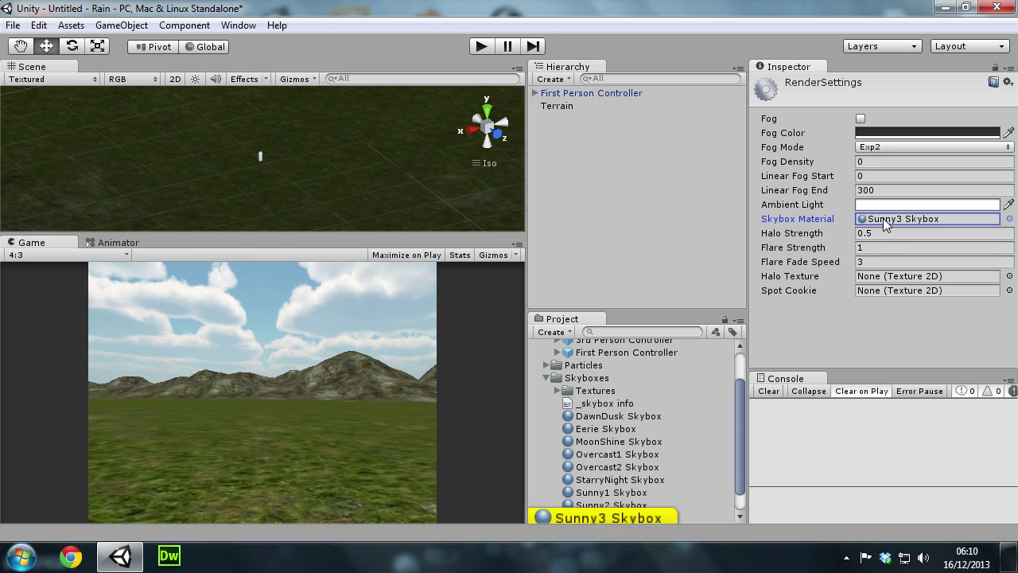
{"action": "left_click", "coordinate": [595, 517]}
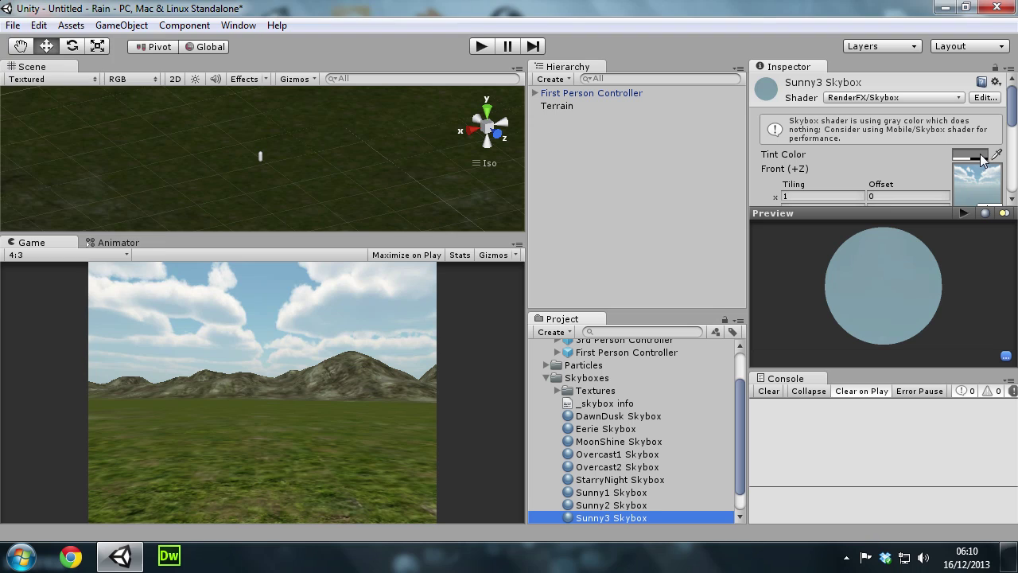
{"action": "left_click", "coordinate": [980, 155]}
{"action": "left_click_drag", "start_coordinate": [80, 108], "coordinate": [7, 177]}
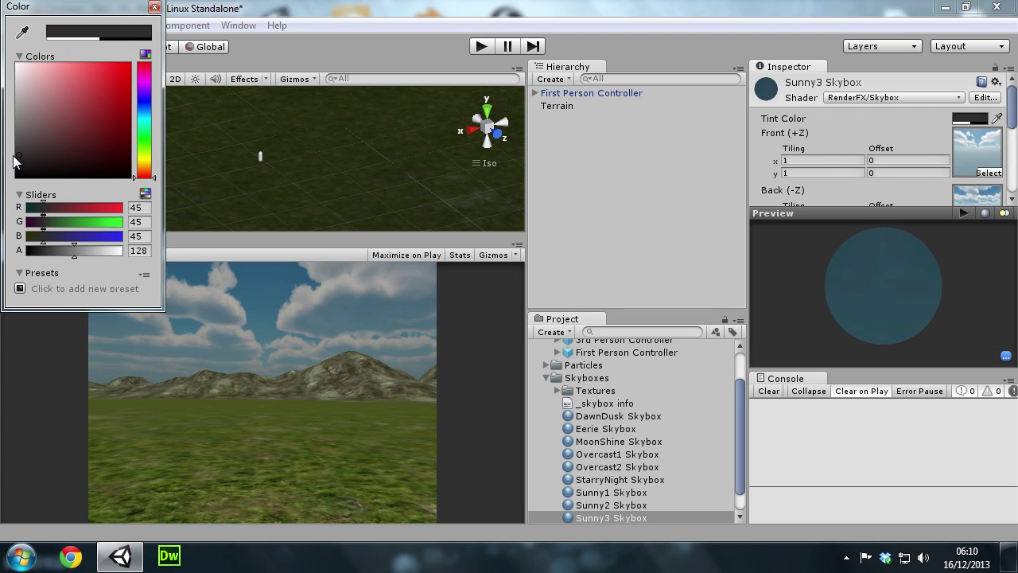
{"action": "left_click_drag", "start_coordinate": [7, 176], "coordinate": [21, 162]}
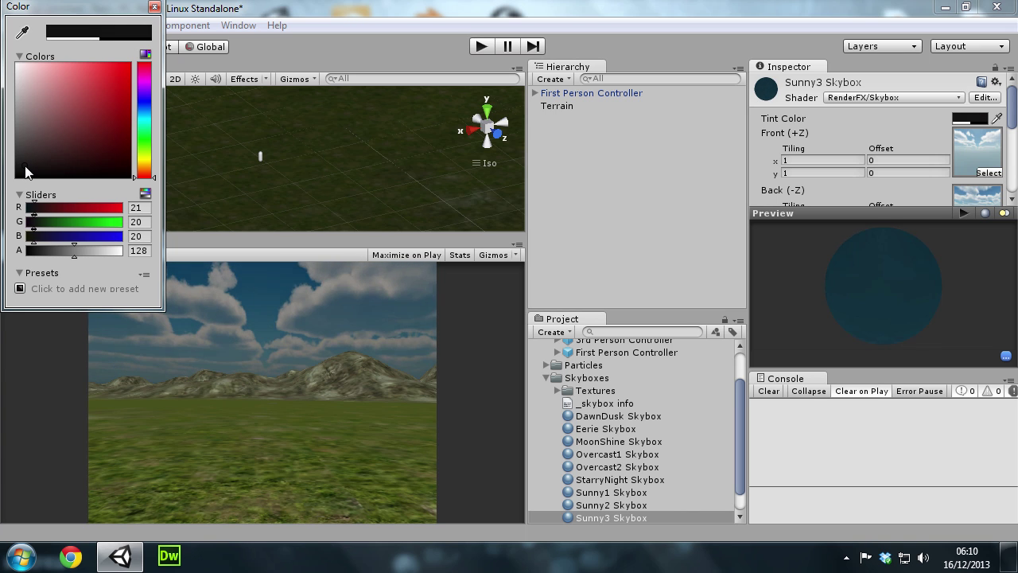
{"action": "left_click_drag", "start_coordinate": [74, 250], "coordinate": [118, 249]}
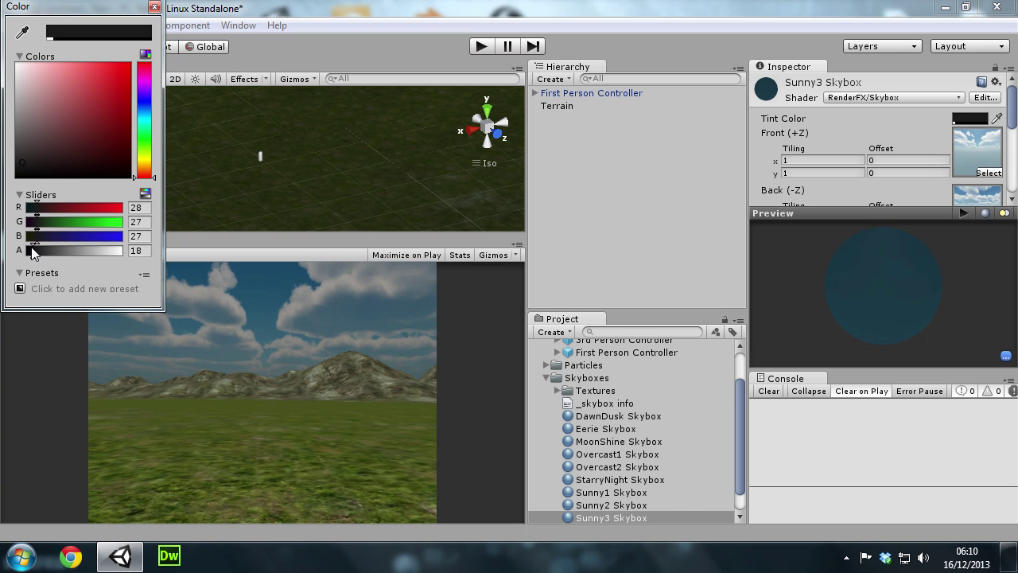
{"action": "left_click_drag", "start_coordinate": [68, 142], "coordinate": [2, 180]}
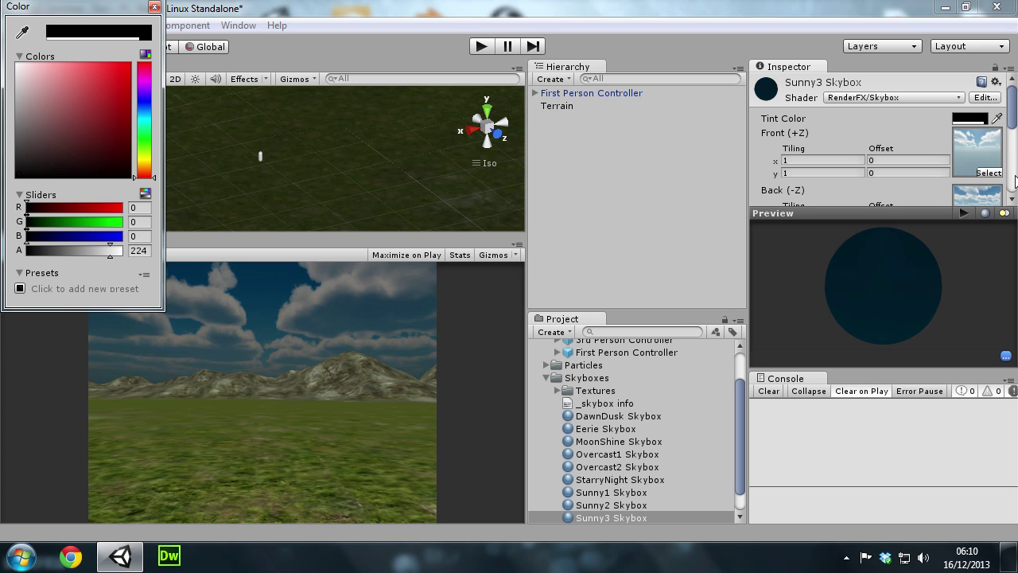
{"action": "mouse_move", "coordinate": [1015, 135]}
{"action": "left_mouse_down"}
{"action": "mouse_move", "coordinate": [1015, 97]}
{"action": "mouse_move", "coordinate": [1014, 201]}
{"action": "mouse_move", "coordinate": [1015, 79]}
{"action": "left_mouse_up"}
{"action": "mouse_move", "coordinate": [363, 136]}
{"action": "left_mouse_down", "text": "alt"}
{"action": "mouse_move", "coordinate": [564, 44]}
{"action": "mouse_move", "coordinate": [501, 127]}
{"action": "left_mouse_up", "text": "alt"}
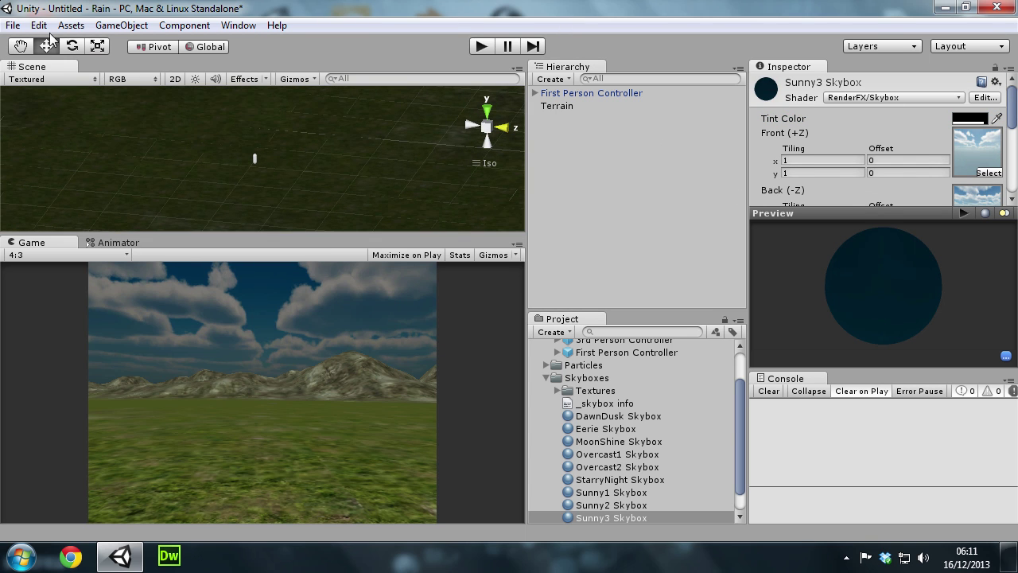
Set the Ambient Light to a mid grey (118) in Render Settings
{"action": "left_click", "coordinate": [38, 25]}
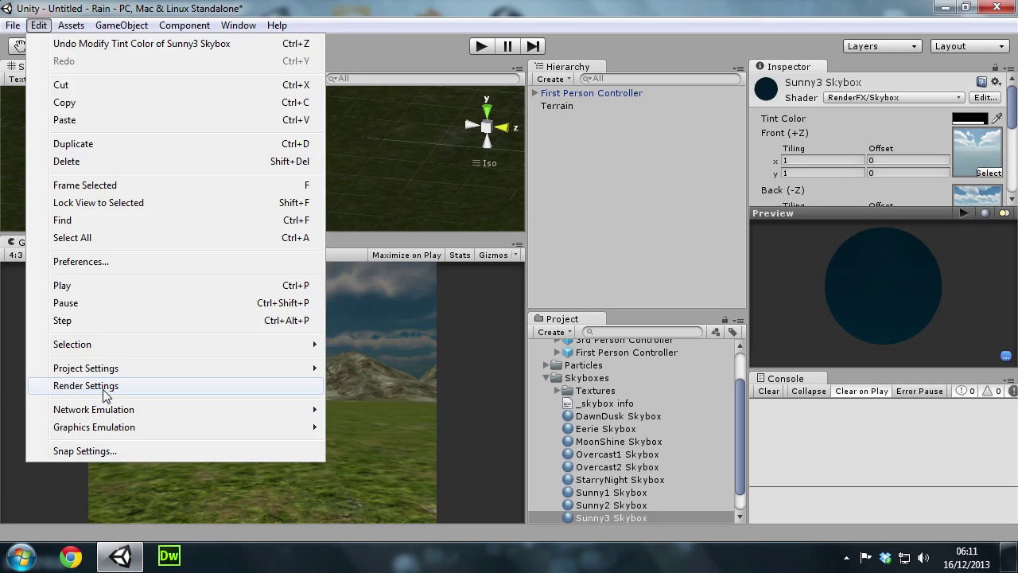
{"action": "left_click", "coordinate": [86, 386]}
{"action": "left_click", "coordinate": [927, 205]}
{"action": "left_click", "coordinate": [45, 92]}
{"action": "left_click_drag", "start_coordinate": [34, 102], "coordinate": [4, 125]}
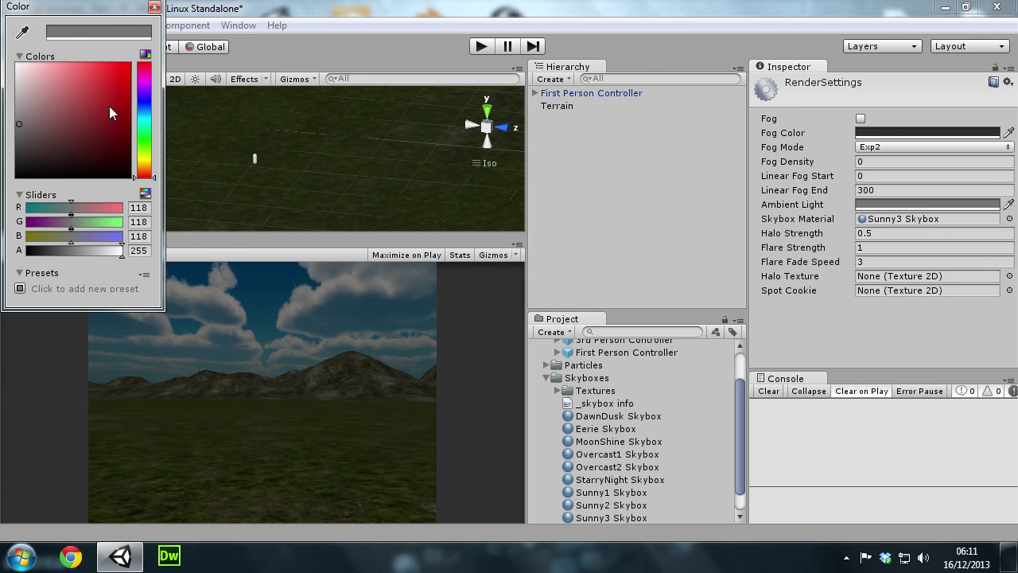
{"action": "left_click", "coordinate": [860, 119]}
Turn fog on and try a Fog Density of .24
{"action": "left_click", "coordinate": [861, 119]}
{"action": "left_click_drag", "start_coordinate": [851, 171], "coordinate": [857, 173]}
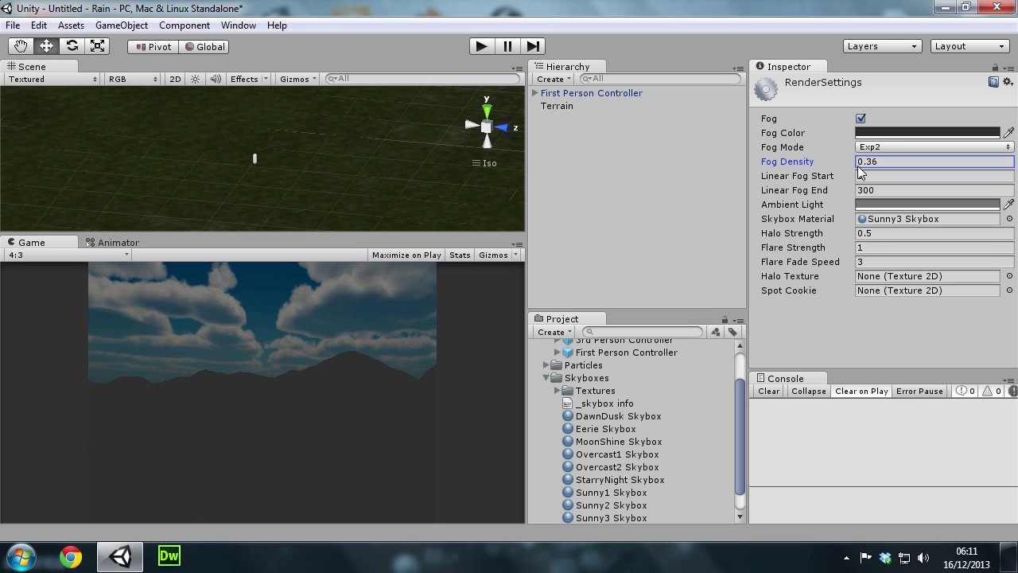
{"action": "type", "text": ".24"}
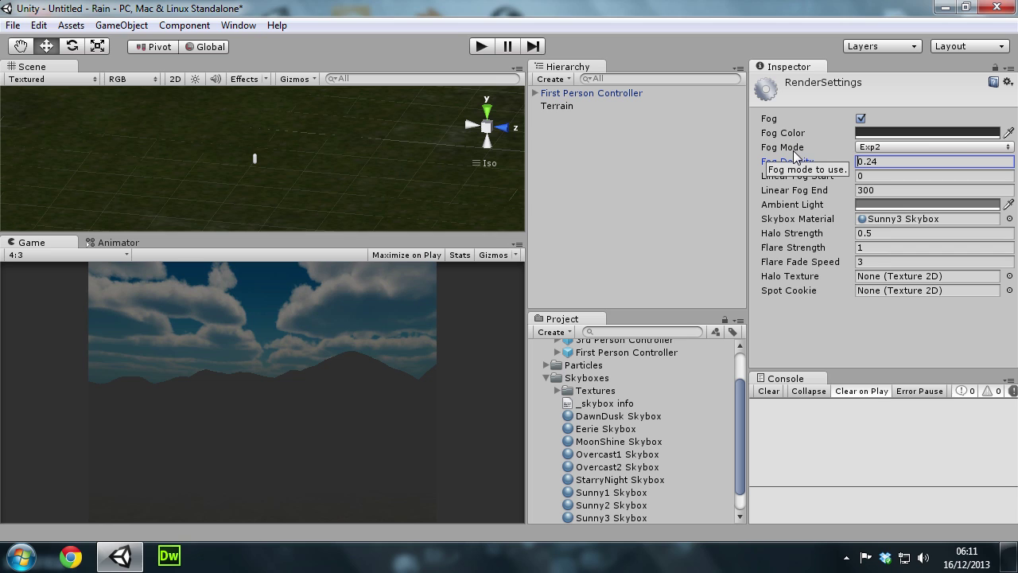
Try Linear fog mode, then switch to Exponential with Fog Density 0.12
{"action": "left_click", "coordinate": [931, 147]}
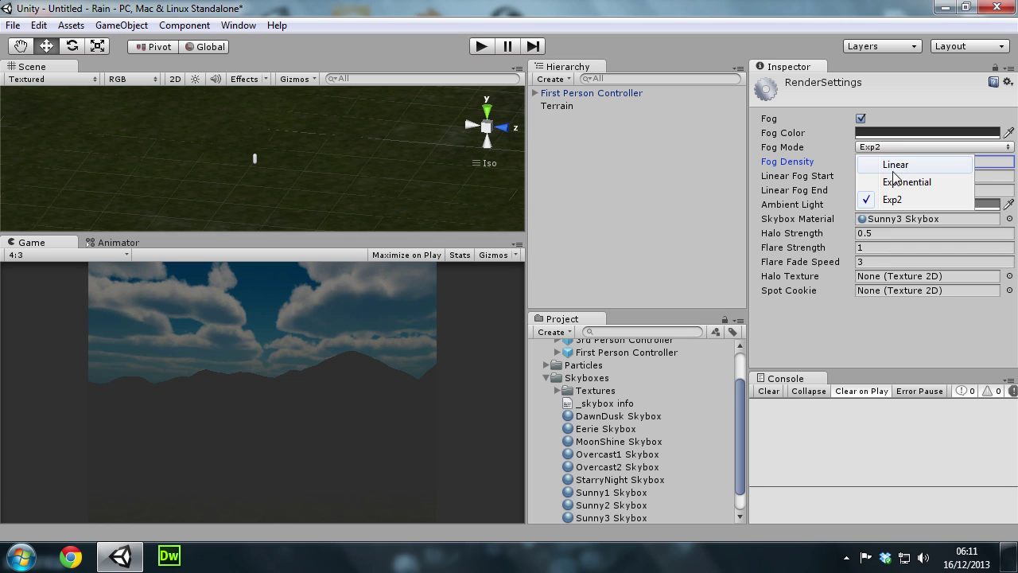
{"action": "left_click", "coordinate": [883, 164]}
{"action": "left_click", "coordinate": [863, 162]}
{"action": "type", "text": "1"}
{"action": "key", "text": "BackSpace"}
{"action": "type", "text": "0"}
{"action": "left_click", "coordinate": [881, 148]}
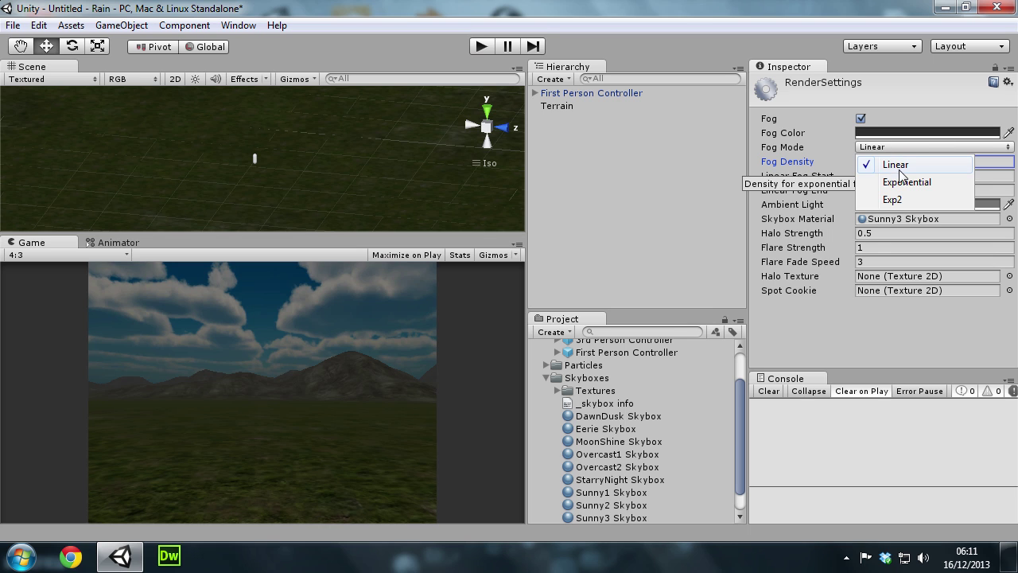
{"action": "left_click", "coordinate": [867, 181]}
{"action": "left_click", "coordinate": [879, 161]}
{"action": "type", "text": "0.12"}
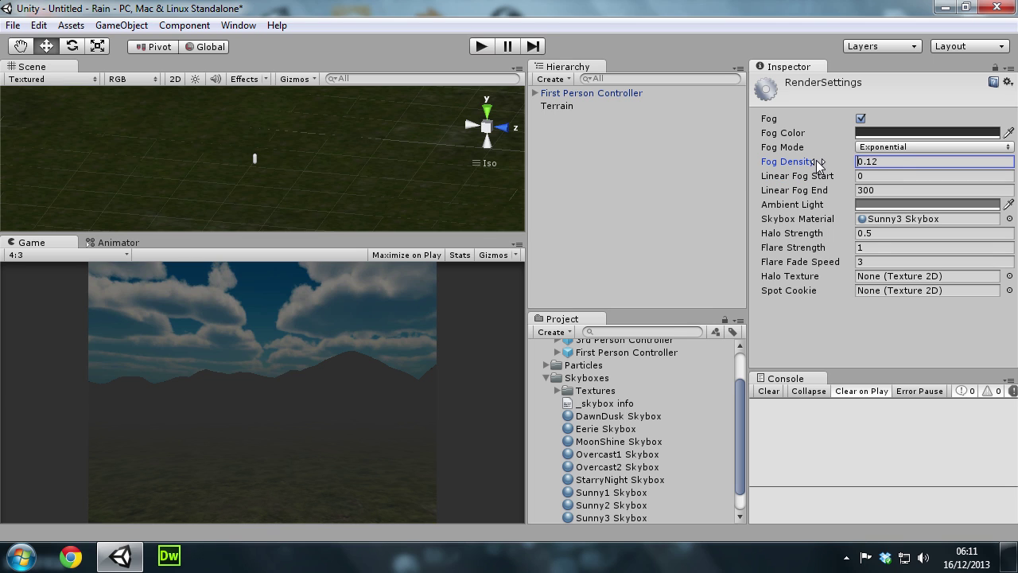
Preview several Fog Density values, leaving the density at 0.12
{"action": "double_click", "coordinate": [883, 164]}
{"action": "key", "text": "BackSpace"}
{"action": "key", "text": "Return"}
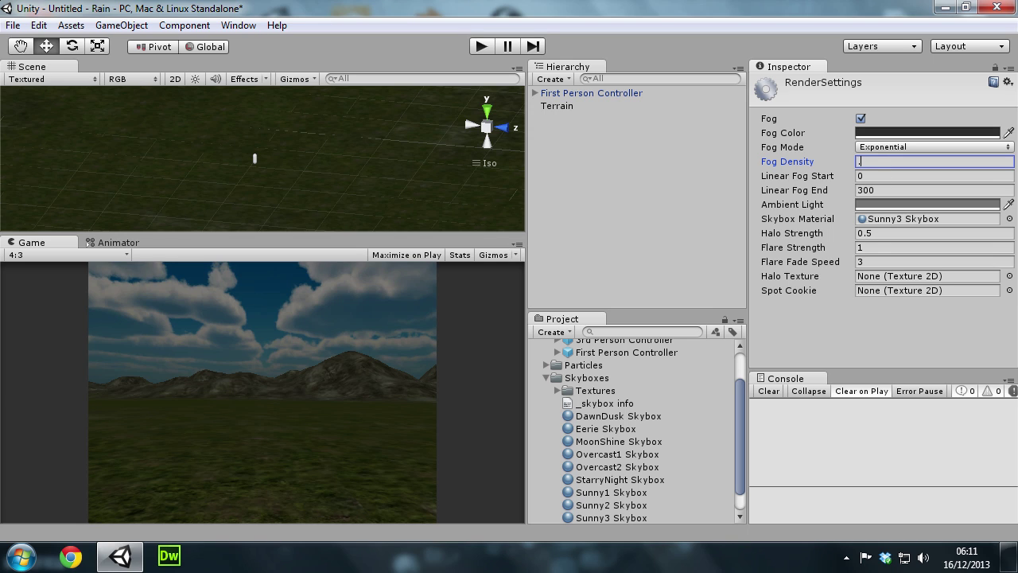
{"action": "left_click_drag", "start_coordinate": [849, 164], "coordinate": [854, 167]}
{"action": "left_click", "coordinate": [852, 165]}
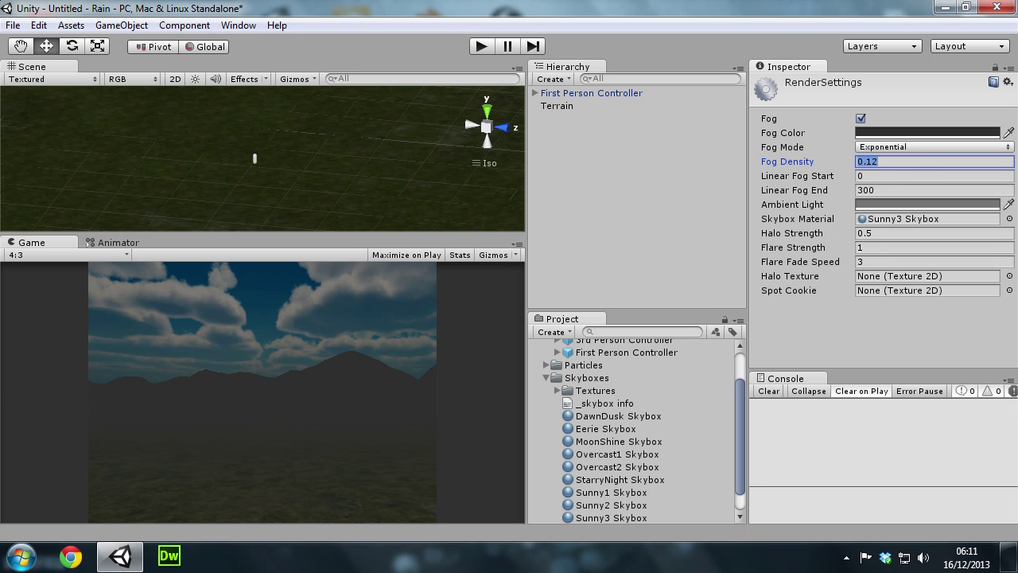
{"action": "left_click", "coordinate": [877, 161]}
{"action": "key", "text": "ctrl+a"}
{"action": "key", "text": "BackSpace"}
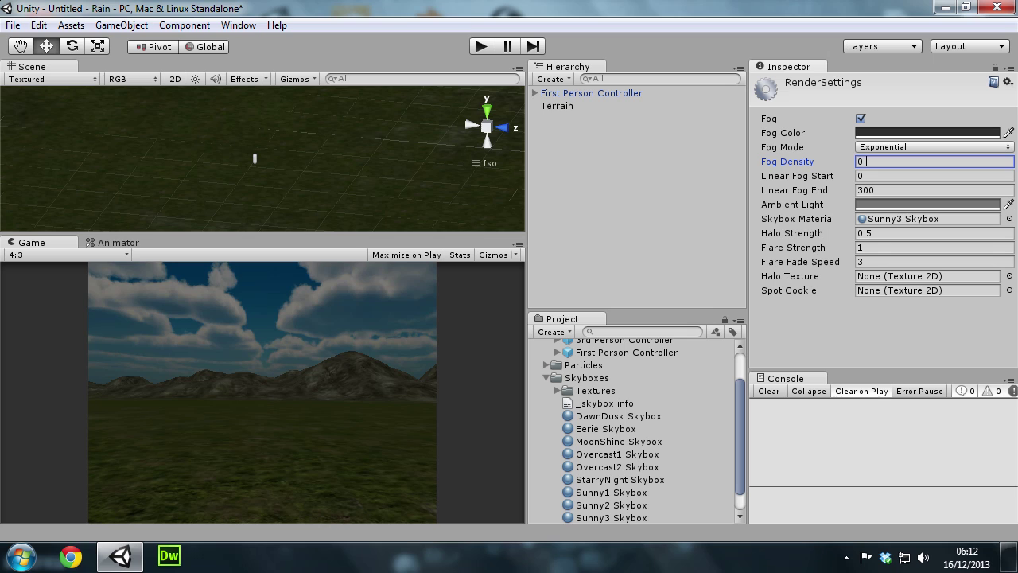
{"action": "key", "text": "Tab"}
{"action": "key", "text": "Tab"}
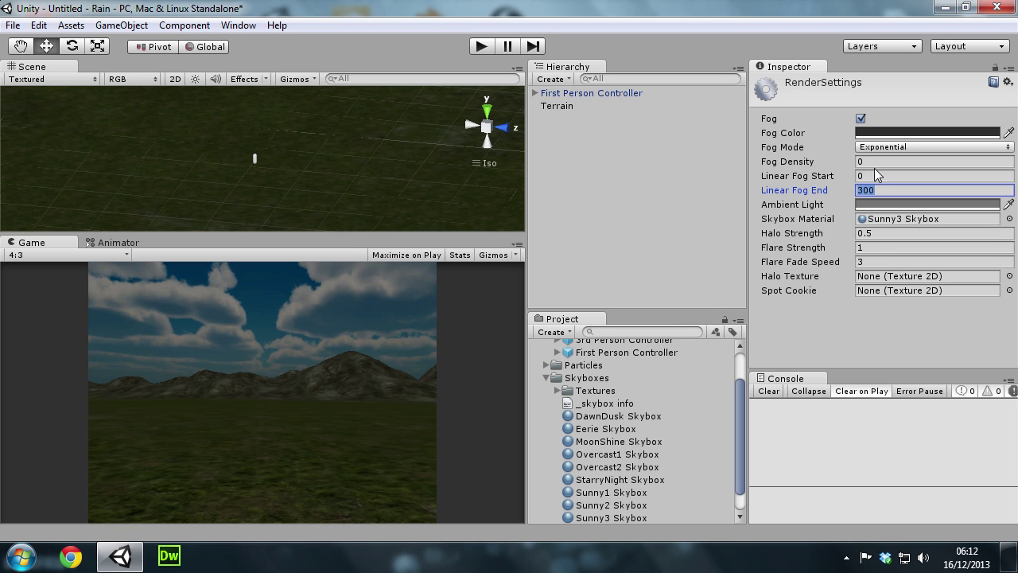
{"action": "left_click_drag", "start_coordinate": [842, 155], "coordinate": [849, 160]}
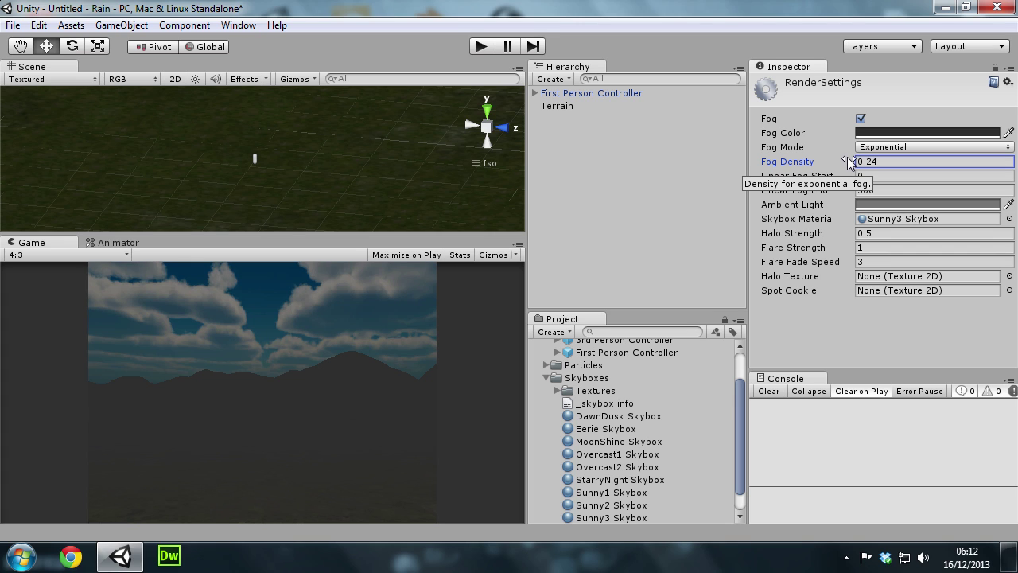
{"action": "left_click_drag", "start_coordinate": [850, 161], "coordinate": [848, 160]}
Change the fog colour to a very dark grey (about 38, 38, 39)
{"action": "left_click", "coordinate": [883, 135]}
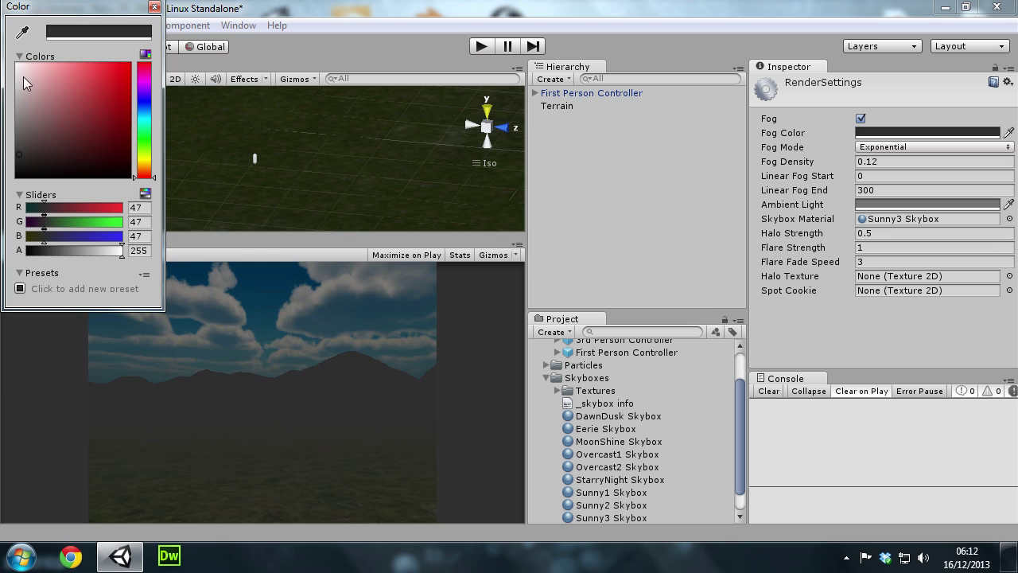
{"action": "left_click_drag", "start_coordinate": [23, 77], "coordinate": [56, 127]}
{"action": "mouse_move", "coordinate": [140, 117]}
{"action": "left_mouse_down"}
{"action": "mouse_move", "coordinate": [141, 103]}
{"action": "mouse_move", "coordinate": [30, 173]}
{"action": "mouse_move", "coordinate": [23, 155]}
{"action": "left_mouse_up"}
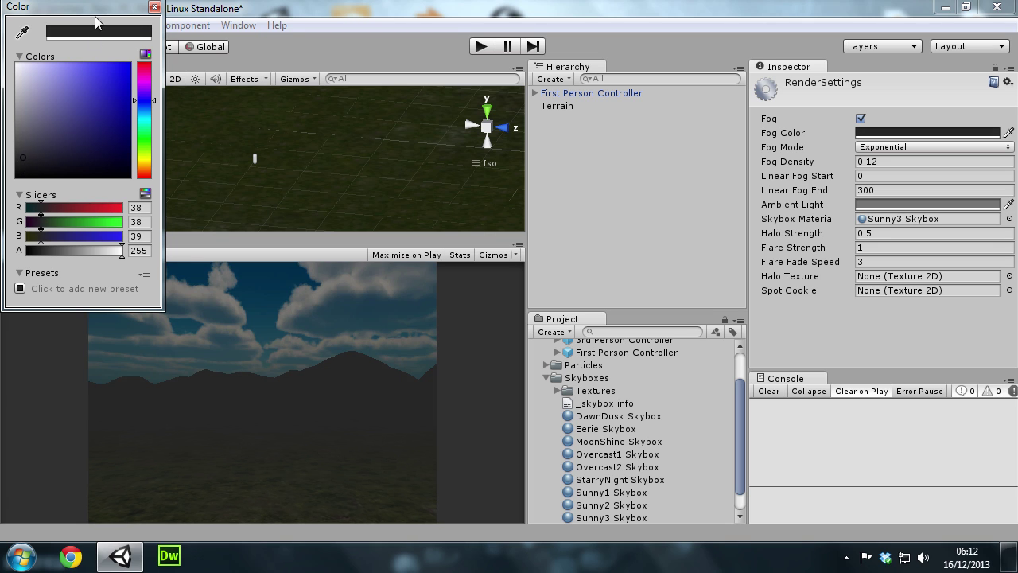
{"action": "left_click", "coordinate": [150, 8]}
Select the First Person Controller and brighten the ambient light grey to 152
{"action": "left_click", "coordinate": [698, 245]}
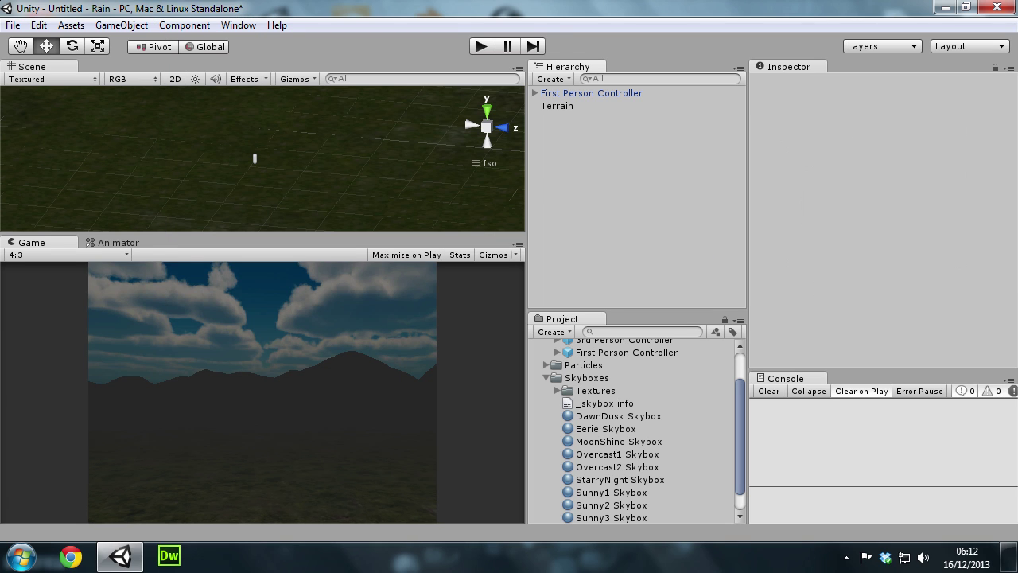
{"action": "left_click", "coordinate": [583, 94]}
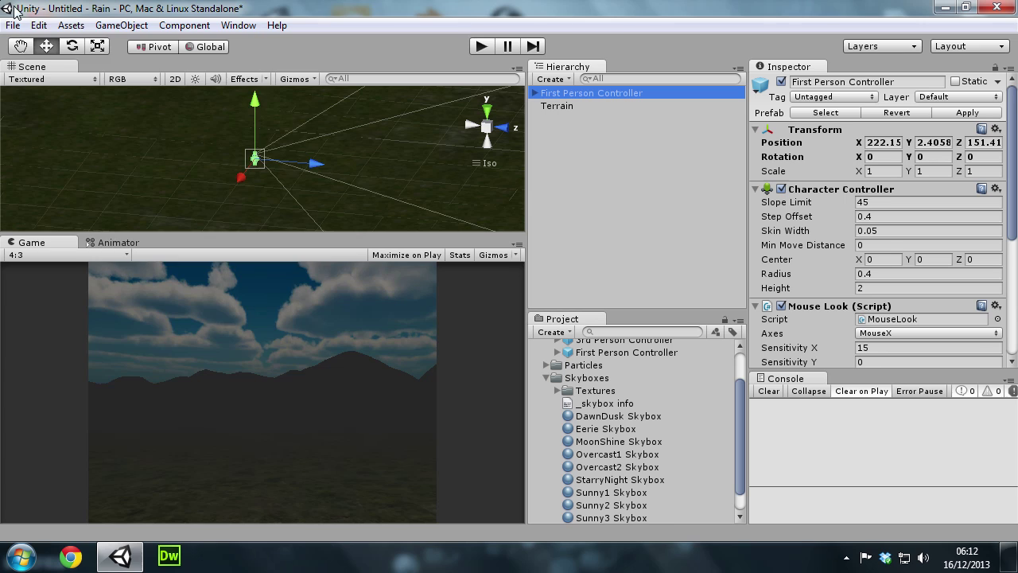
{"action": "left_click", "coordinate": [38, 25]}
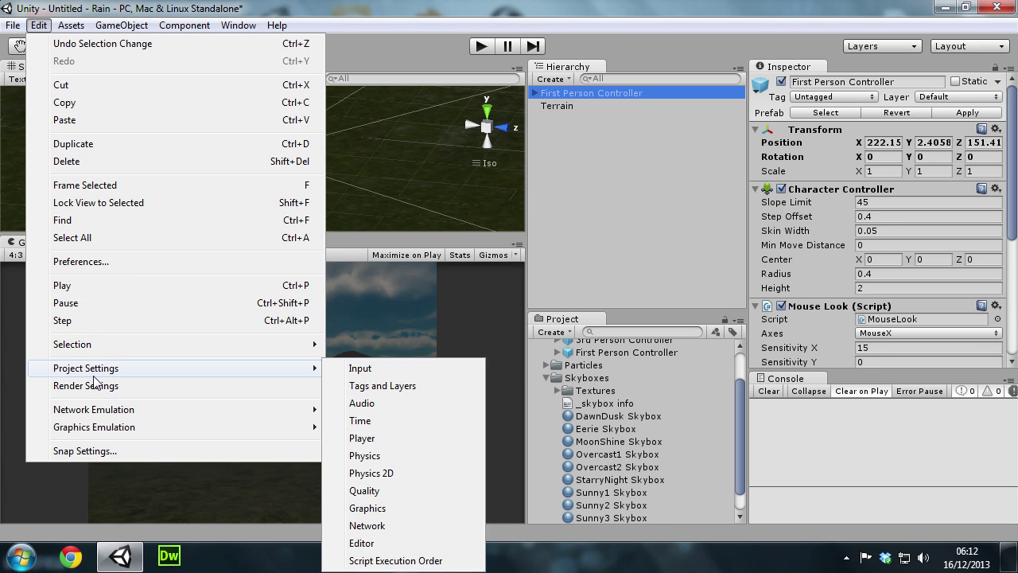
{"action": "left_click", "coordinate": [93, 384]}
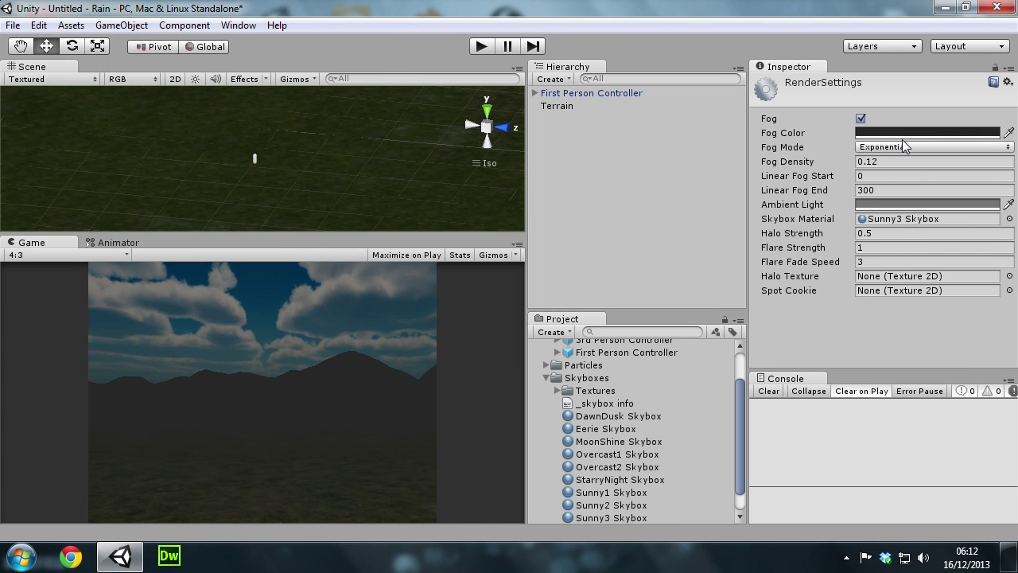
{"action": "left_click", "coordinate": [875, 205]}
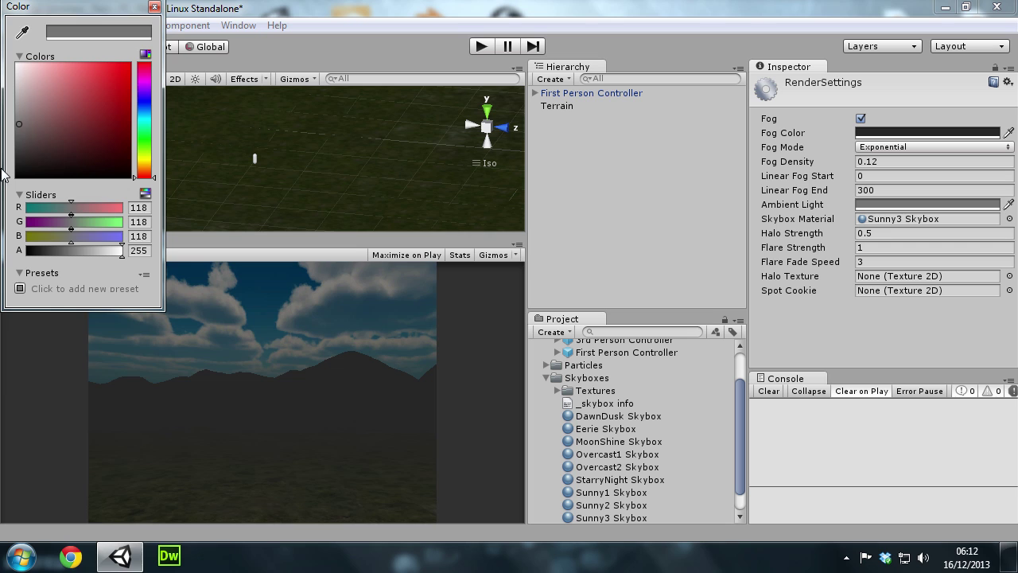
{"action": "left_click_drag", "start_coordinate": [4, 175], "coordinate": [4, 117]}
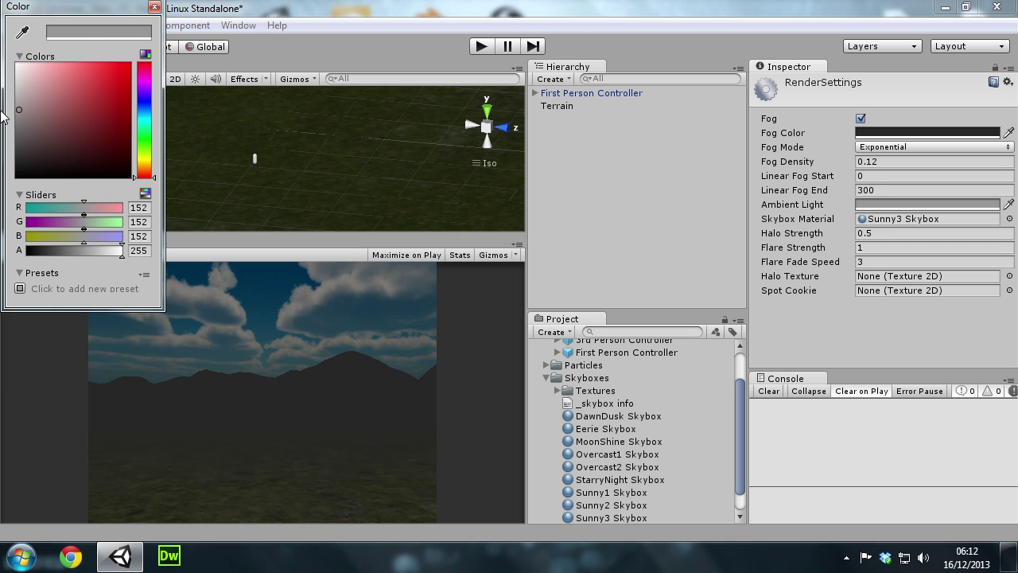
Try other hues for the Sunny3 Skybox tint, then set it back to black
{"action": "left_click", "coordinate": [891, 221]}
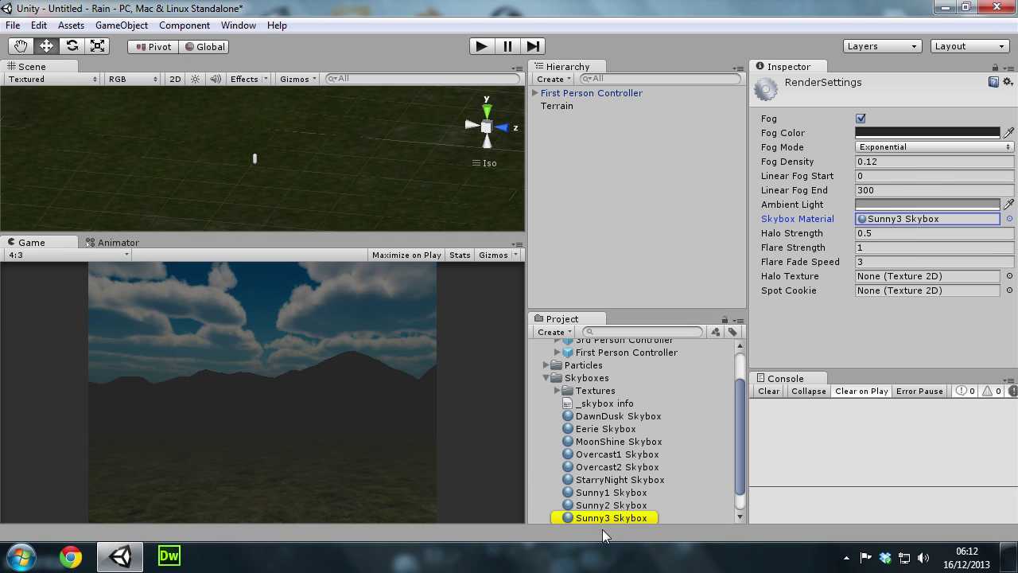
{"action": "left_click", "coordinate": [610, 517]}
{"action": "left_click", "coordinate": [968, 121]}
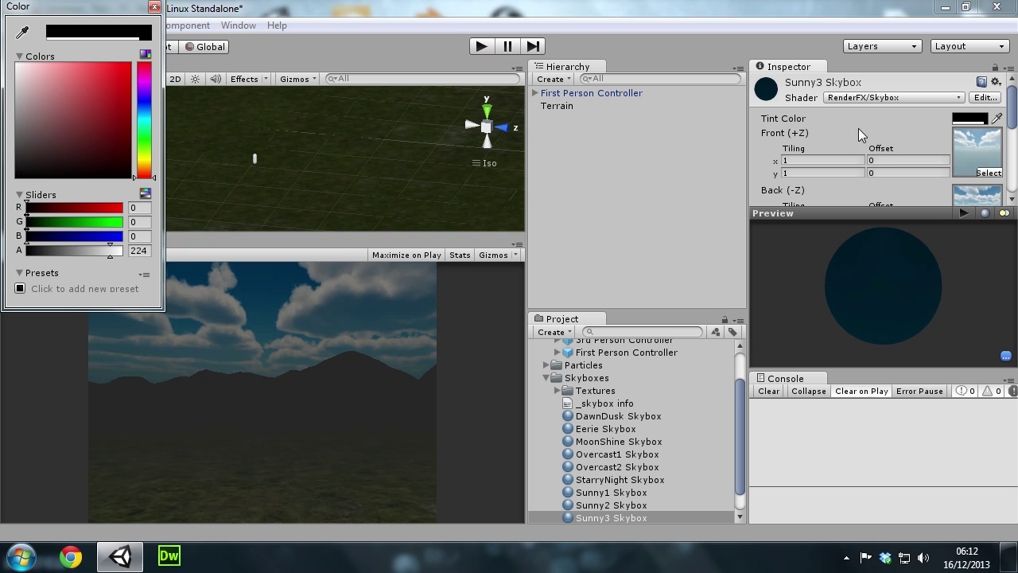
{"action": "left_click", "coordinate": [58, 149]}
{"action": "left_click_drag", "start_coordinate": [145, 136], "coordinate": [144, 113]}
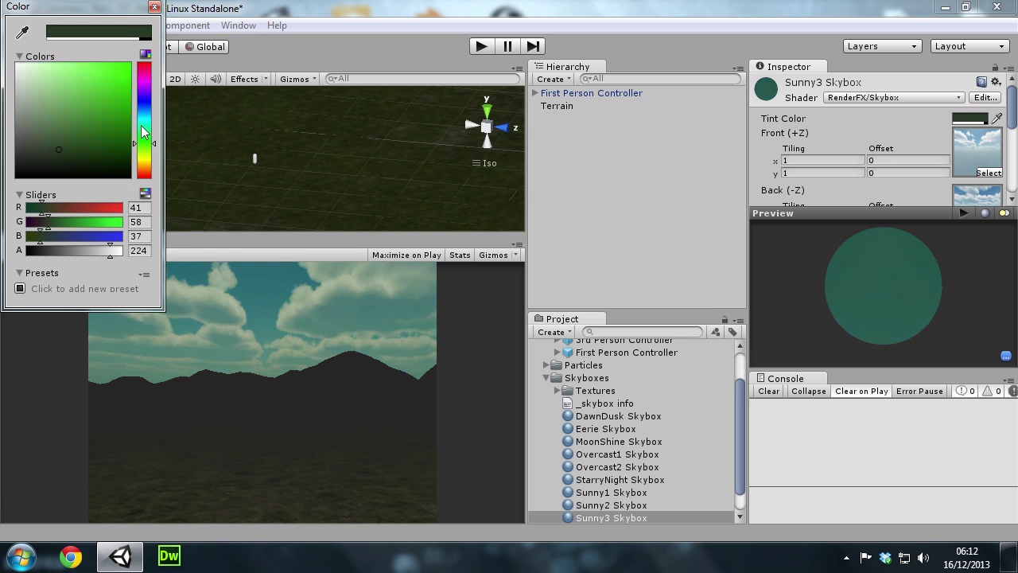
{"action": "left_click_drag", "start_coordinate": [97, 84], "coordinate": [2, 253]}
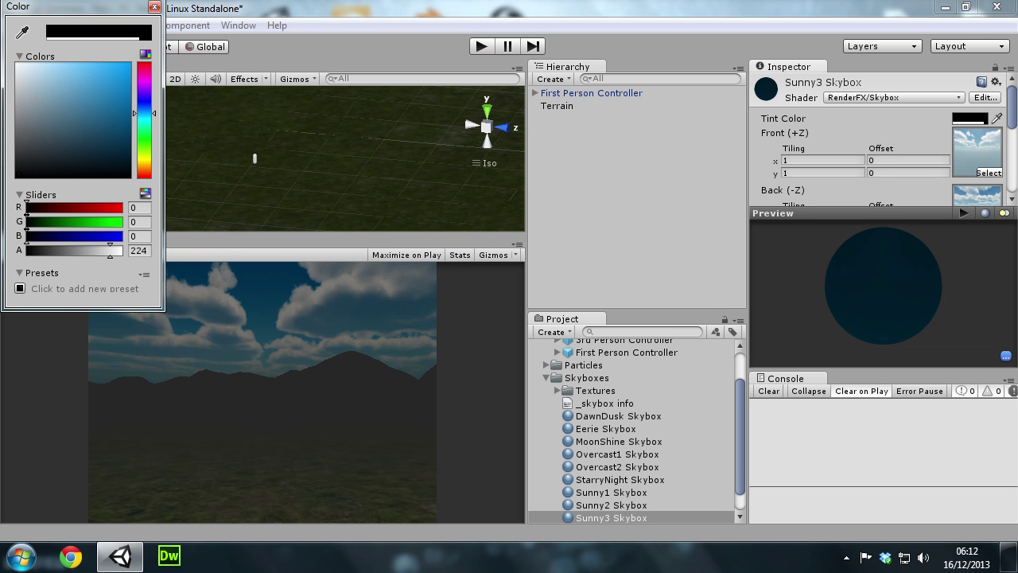
{"action": "left_click", "coordinate": [588, 436]}
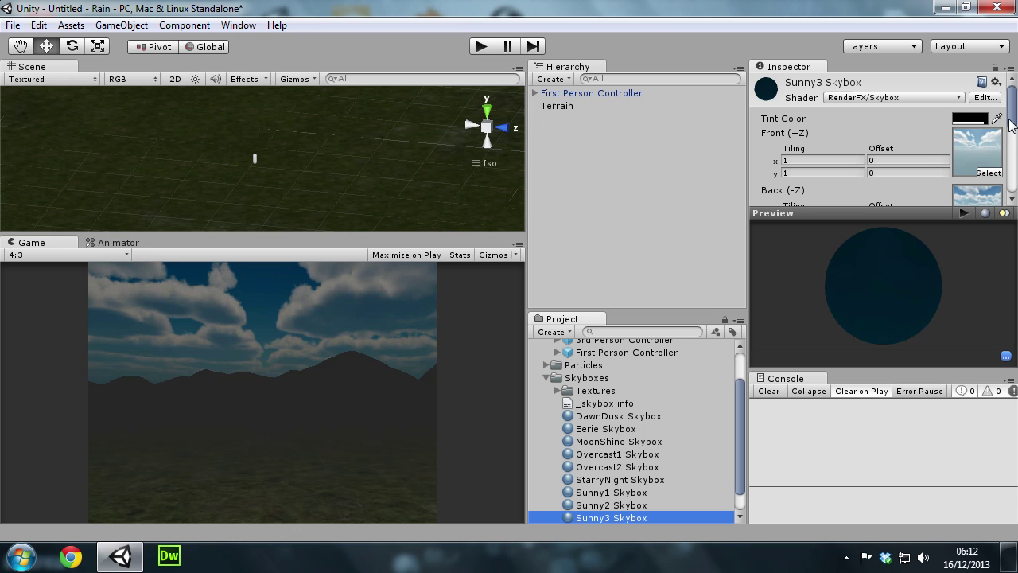
Expand First Person Controller's children, orbit the Scene view, and clear the selection
{"action": "left_click", "coordinate": [535, 94]}
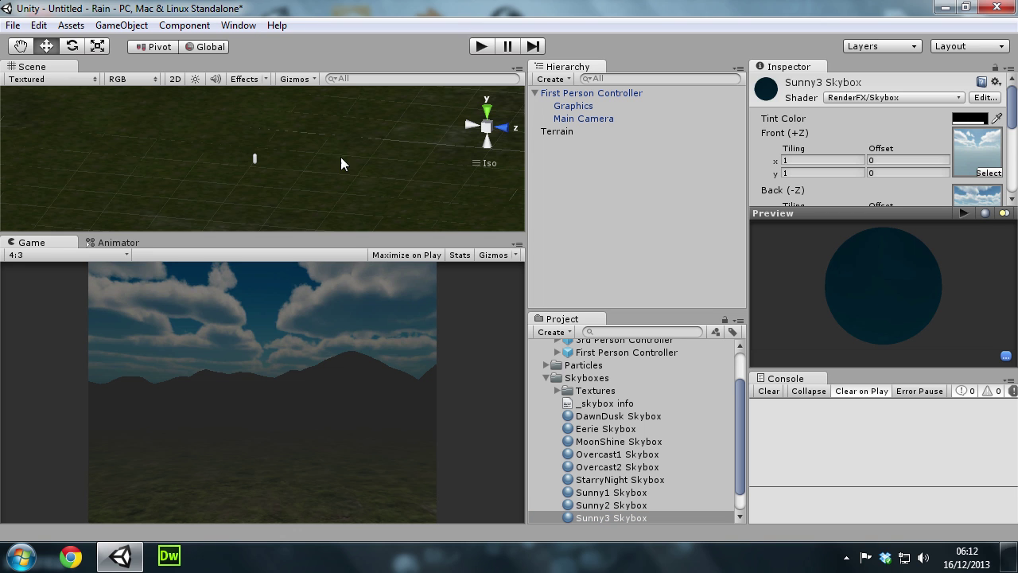
{"action": "mouse_move", "coordinate": [342, 164]}
{"action": "left_mouse_down", "text": "alt"}
{"action": "mouse_move", "coordinate": [345, 211]}
{"action": "mouse_move", "coordinate": [275, 140]}
{"action": "left_mouse_up", "text": "alt"}
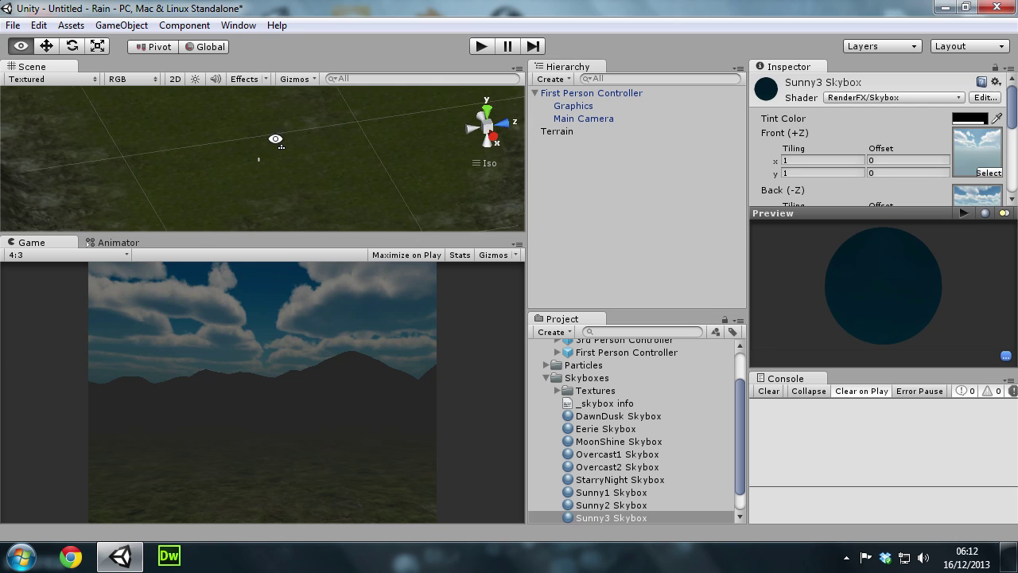
{"action": "left_click", "coordinate": [619, 227]}
Create a new Particle System from GameObject > Create Other
{"action": "left_click", "coordinate": [120, 25]}
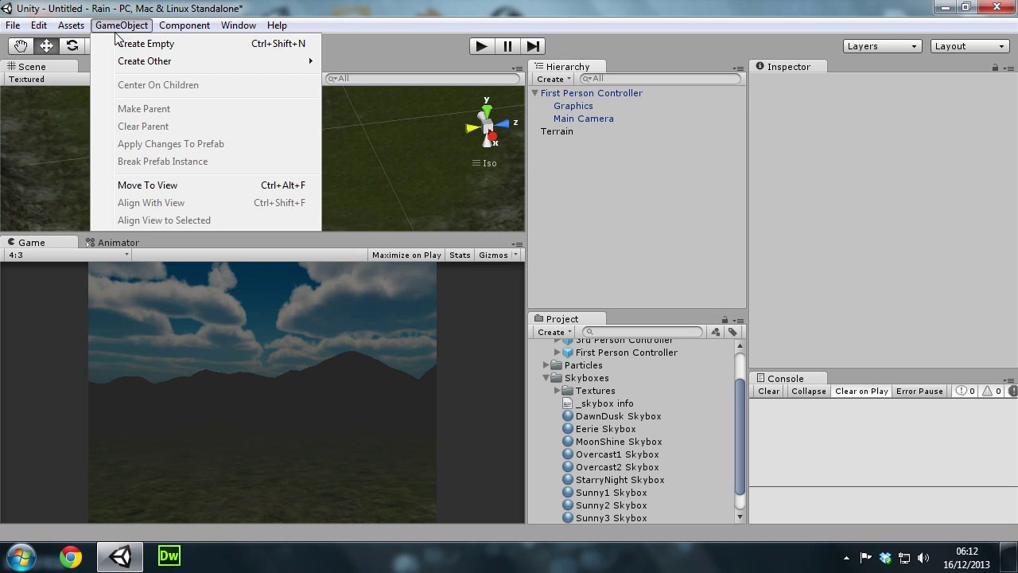
{"action": "mouse_move", "coordinate": [129, 64]}
{"action": "left_click", "coordinate": [370, 63]}
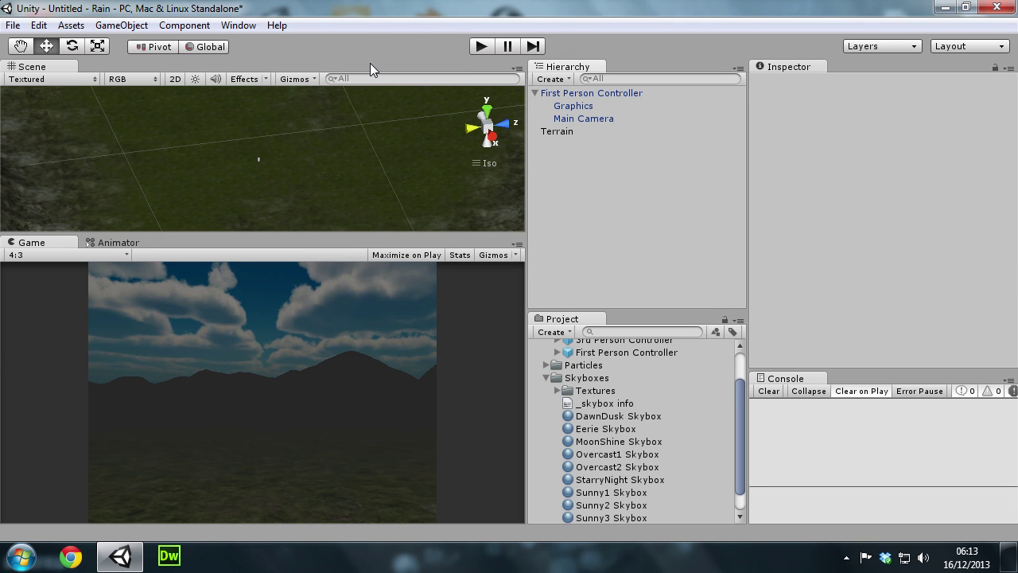
{"action": "mouse_move", "coordinate": [329, 132]}
{"action": "left_mouse_down", "text": "alt"}
{"action": "mouse_move", "coordinate": [727, 189]}
{"action": "mouse_move", "coordinate": [209, 110]}
{"action": "mouse_move", "coordinate": [727, 131]}
{"action": "left_mouse_up", "text": "alt"}
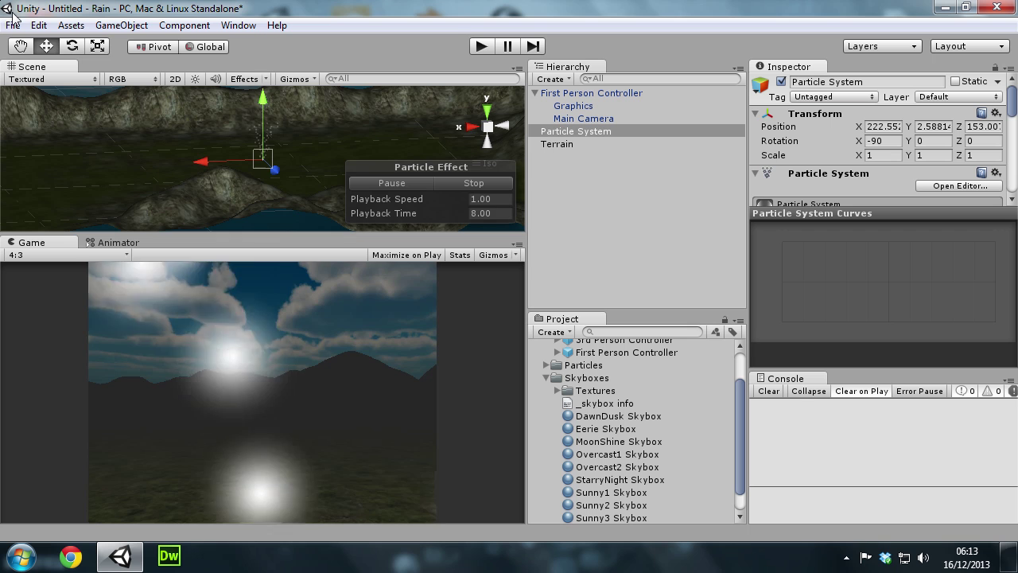
Tilt the particle system with the Rotate tool so it emits in a new direction
{"action": "left_click", "coordinate": [76, 47]}
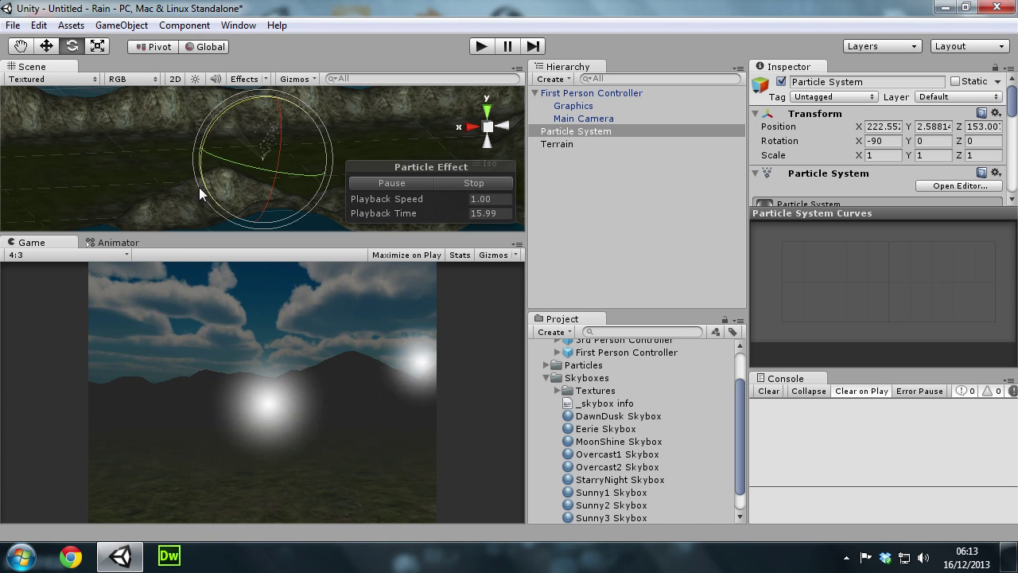
{"action": "left_click_drag", "start_coordinate": [199, 193], "coordinate": [213, 128]}
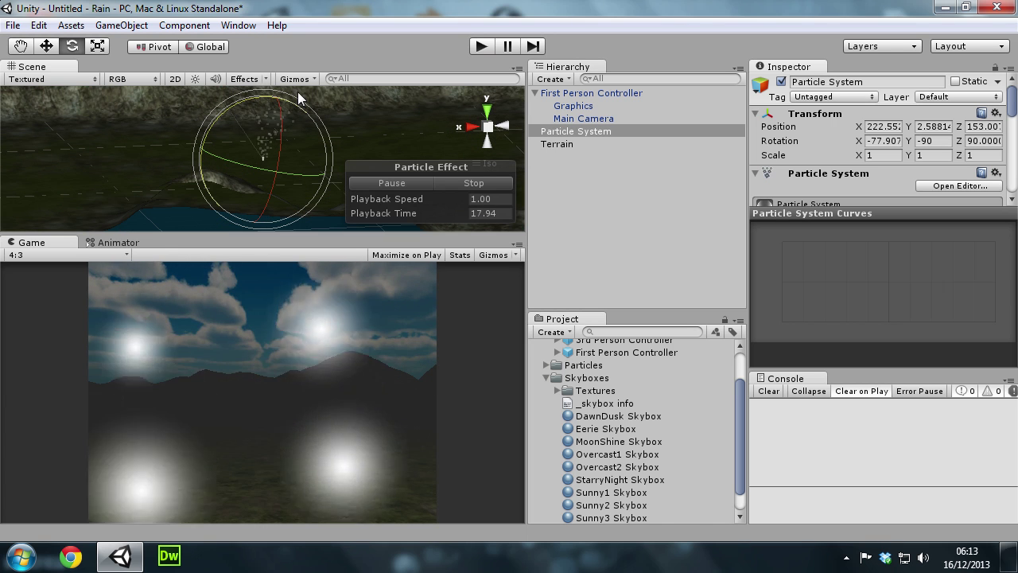
{"action": "mouse_move", "coordinate": [309, 109]}
{"action": "left_mouse_down"}
{"action": "mouse_move", "coordinate": [148, 121]}
{"action": "mouse_move", "coordinate": [187, 131]}
{"action": "mouse_move", "coordinate": [142, 397]}
{"action": "mouse_move", "coordinate": [307, 346]}
{"action": "mouse_move", "coordinate": [298, 125]}
{"action": "left_mouse_up"}
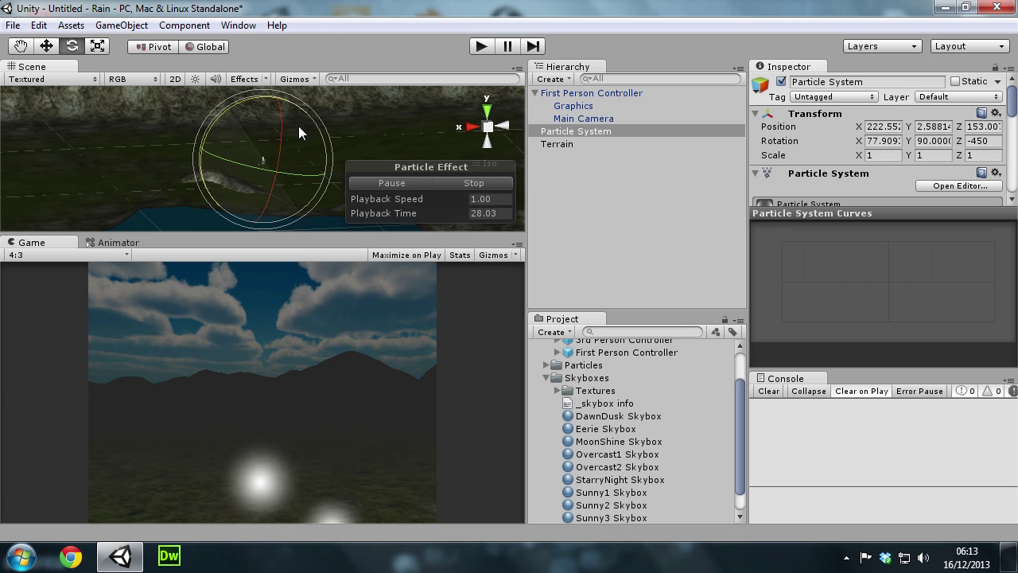
Use world-oriented Move handles and reposition the particle system to a height of about 17.7
{"action": "key", "text": "w"}
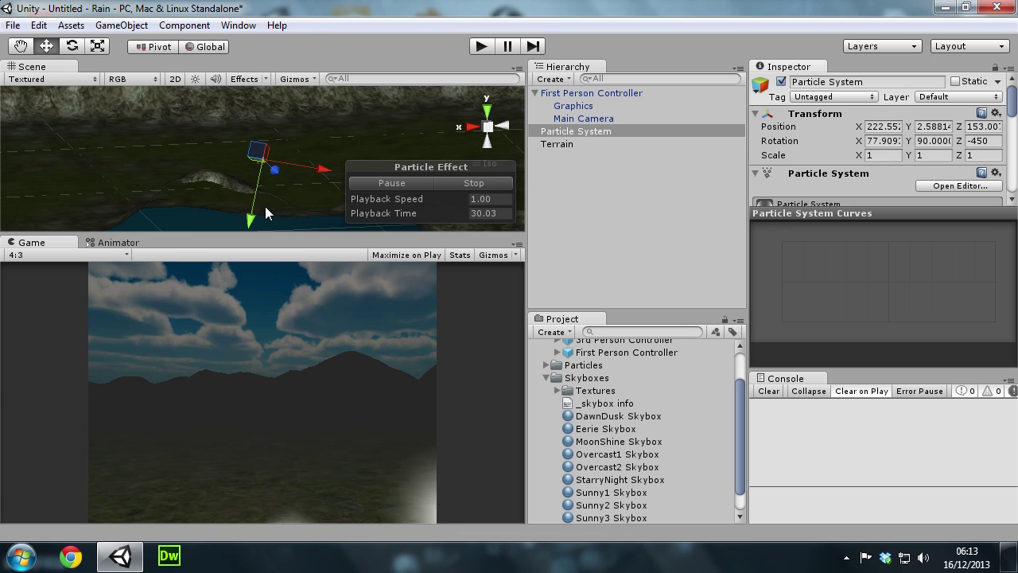
{"action": "left_click", "coordinate": [204, 47]}
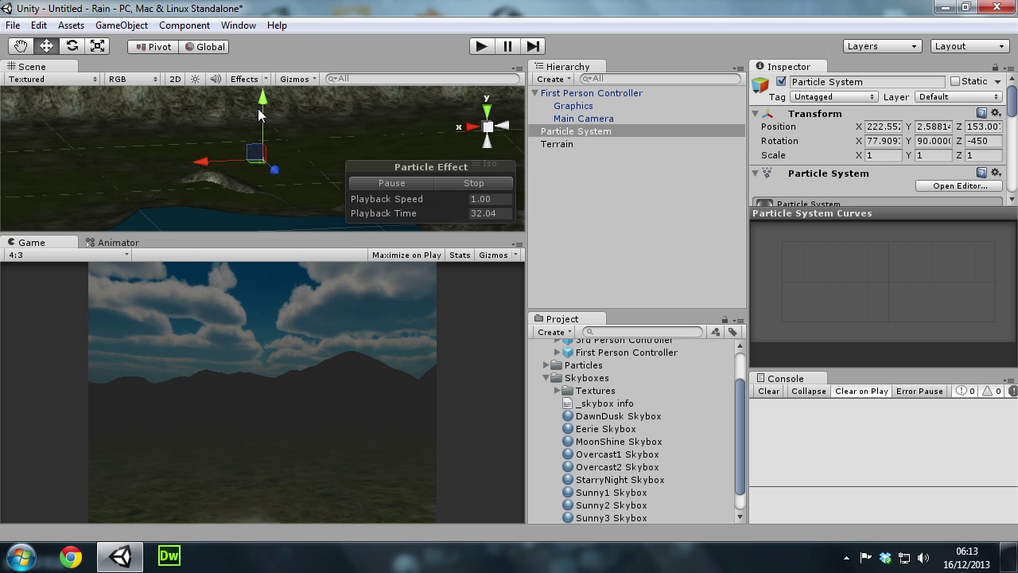
{"action": "middle_click_drag", "start_coordinate": [278, 97], "coordinate": [285, 153]}
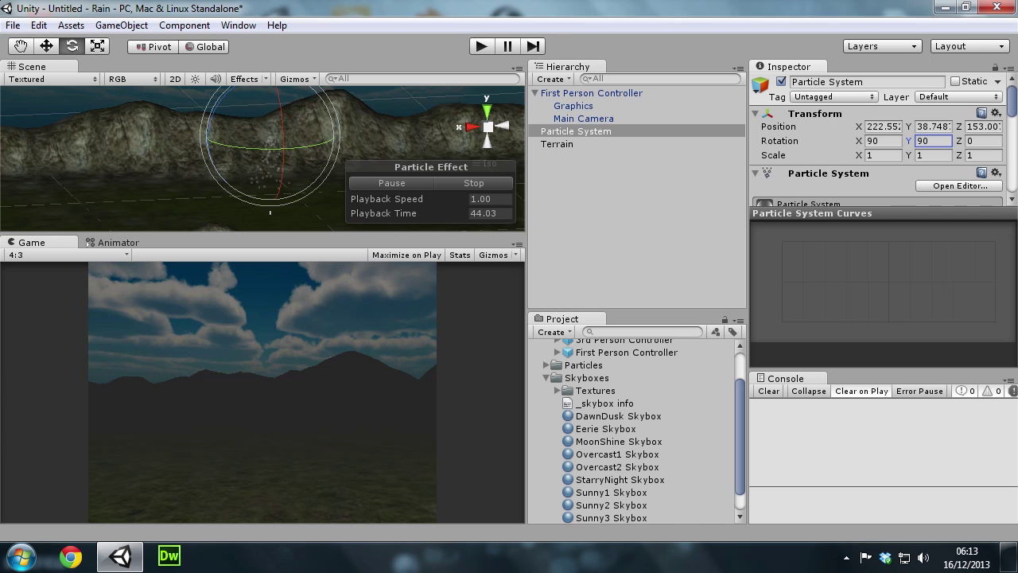
{"action": "left_click_drag", "start_coordinate": [182, 194], "coordinate": [26, 77], "text": "alt"}
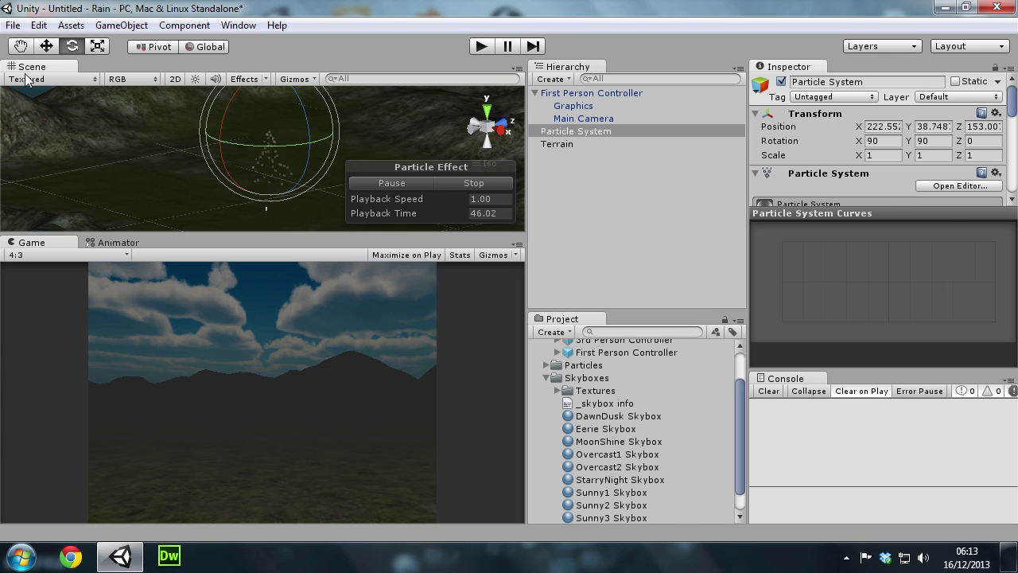
{"action": "left_click", "coordinate": [47, 47]}
{"action": "mouse_move", "coordinate": [284, 107]}
{"action": "left_mouse_down", "text": "alt"}
{"action": "mouse_move", "coordinate": [273, 101]}
{"action": "mouse_move", "coordinate": [277, 133]}
{"action": "left_mouse_up", "text": "alt"}
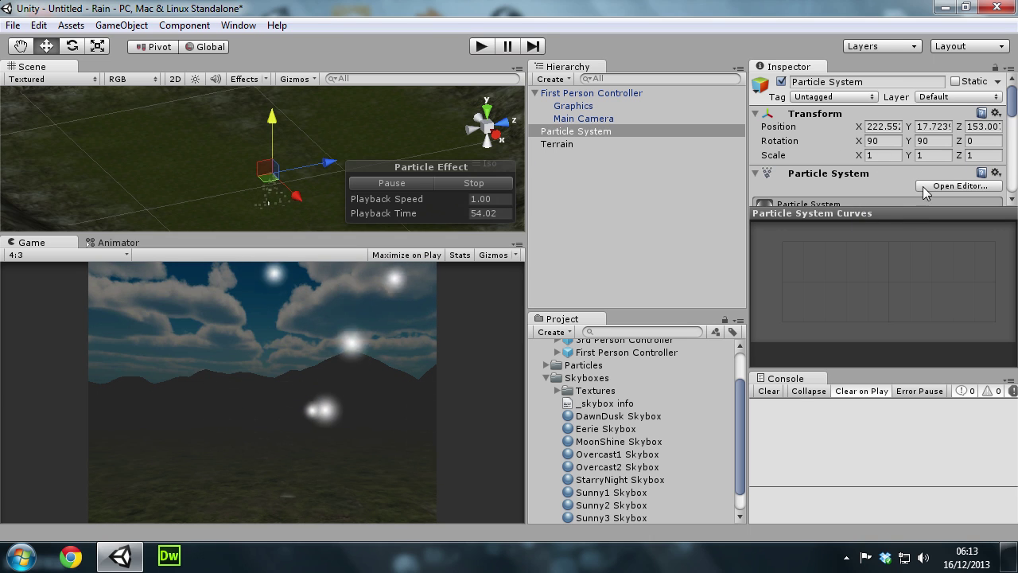
{"action": "mouse_move", "coordinate": [1013, 102]}
{"action": "left_mouse_down"}
{"action": "mouse_move", "coordinate": [1014, 132]}
{"action": "mouse_move", "coordinate": [1015, 120]}
{"action": "left_mouse_up"}
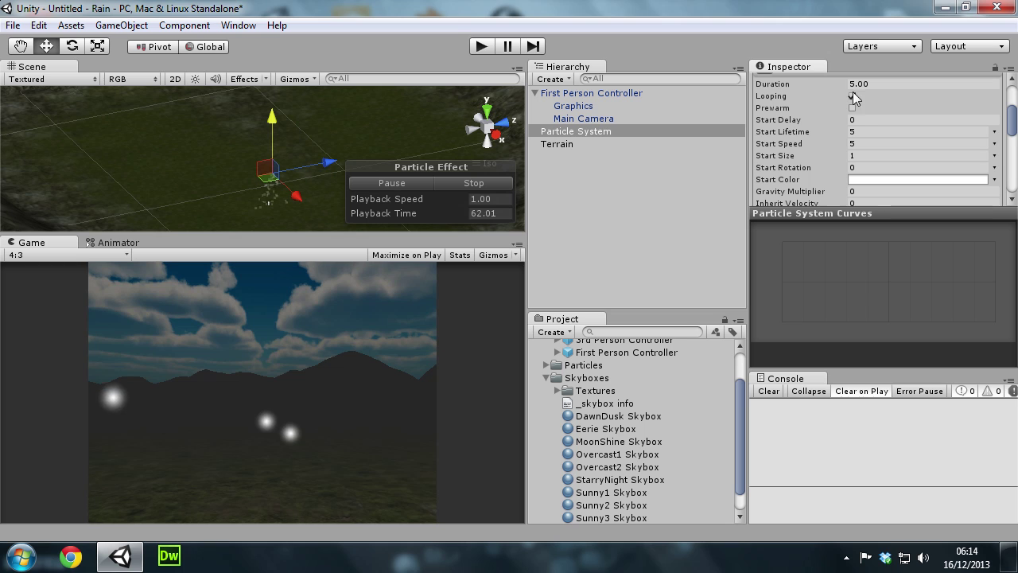
Expand the Emission module and change its Rate from 10 to 500
{"action": "scroll", "coordinate": [943, 162], "scroll_direction": "down", "scroll_amount": 2}
{"action": "scroll", "coordinate": [943, 163], "scroll_direction": "up", "scroll_amount": 1}
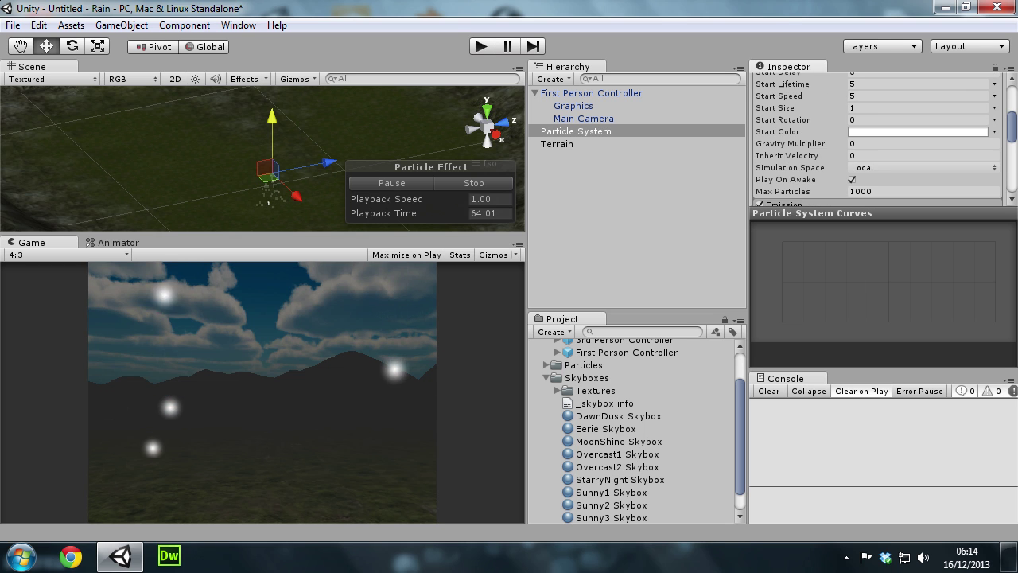
{"action": "scroll", "coordinate": [903, 157], "scroll_direction": "up", "scroll_amount": 2}
{"action": "scroll", "coordinate": [900, 157], "scroll_direction": "down", "scroll_amount": 1}
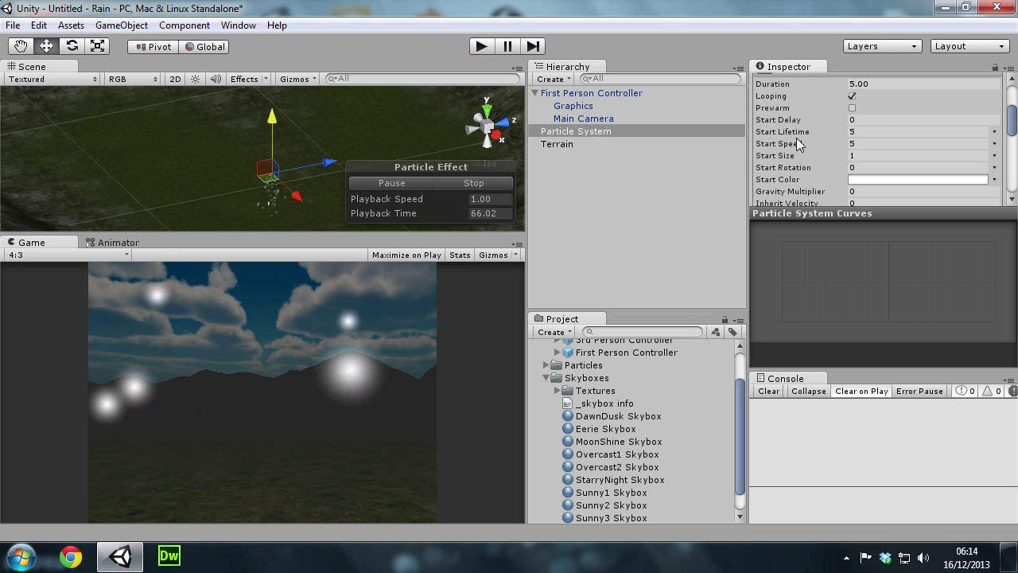
{"action": "scroll", "coordinate": [800, 192], "scroll_direction": "down", "scroll_amount": 1}
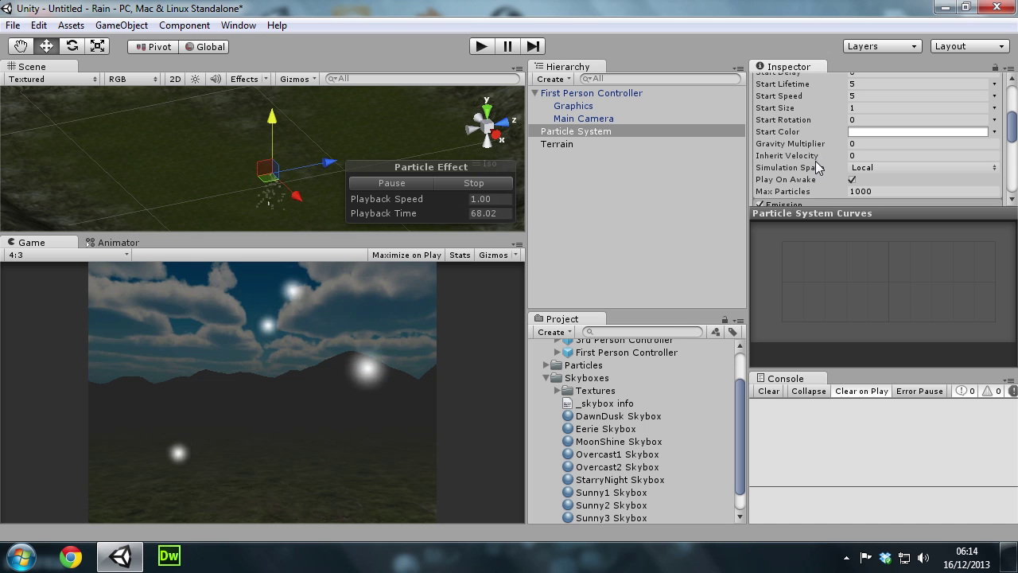
{"action": "scroll", "coordinate": [785, 186], "scroll_direction": "down", "scroll_amount": 1}
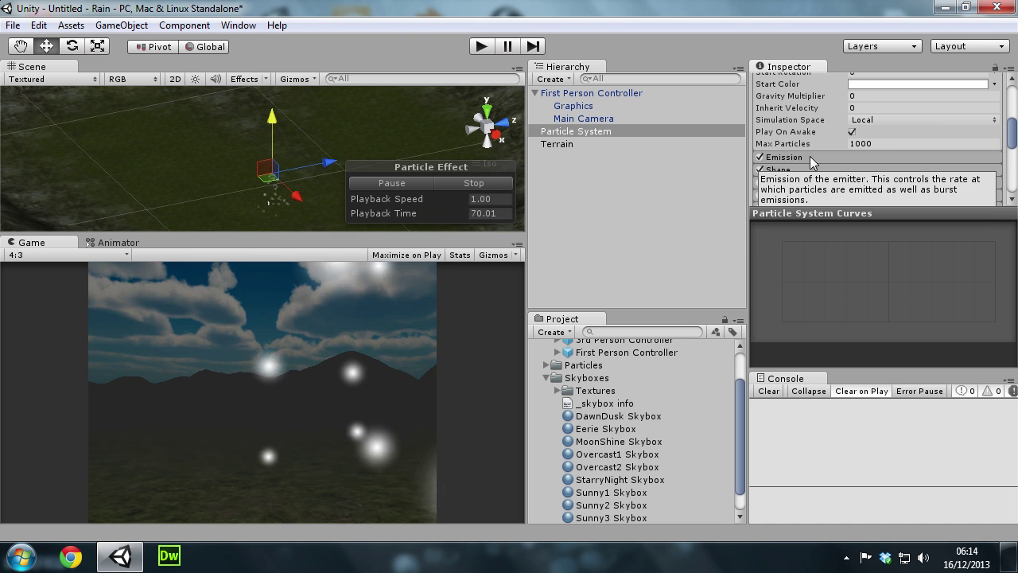
{"action": "left_click", "coordinate": [795, 157]}
{"action": "scroll", "coordinate": [883, 165], "scroll_direction": "down", "scroll_amount": 1}
{"action": "scroll", "coordinate": [881, 165], "scroll_direction": "down", "scroll_amount": 1}
{"action": "scroll", "coordinate": [890, 167], "scroll_direction": "up", "scroll_amount": 2}
{"action": "scroll", "coordinate": [881, 174], "scroll_direction": "down", "scroll_amount": 1}
{"action": "left_click", "coordinate": [885, 125]}
{"action": "key", "text": "ctrl+a"}
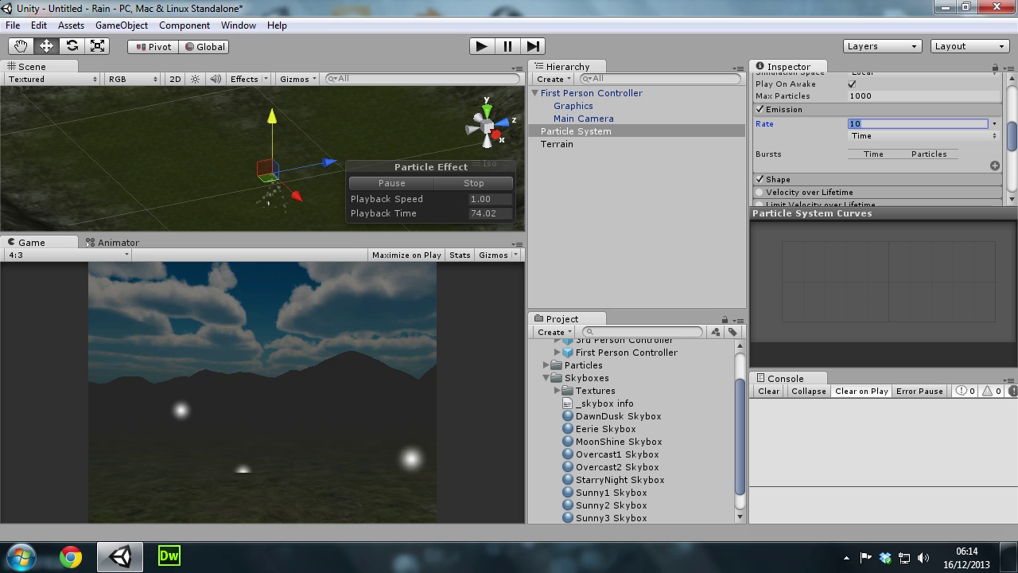
{"action": "type", "text": "500"}
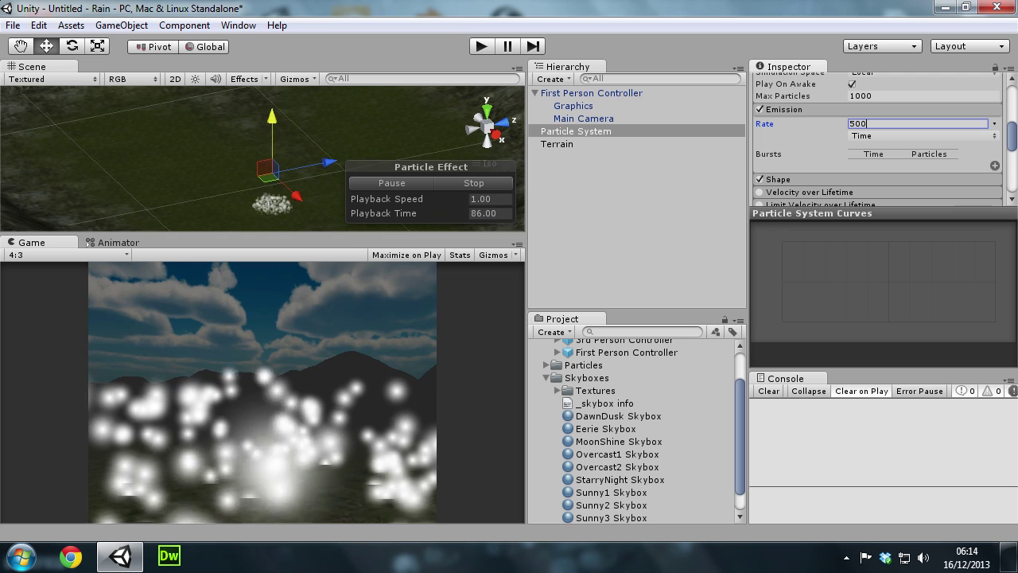
{"action": "left_click_drag", "start_coordinate": [1016, 141], "coordinate": [1016, 120]}
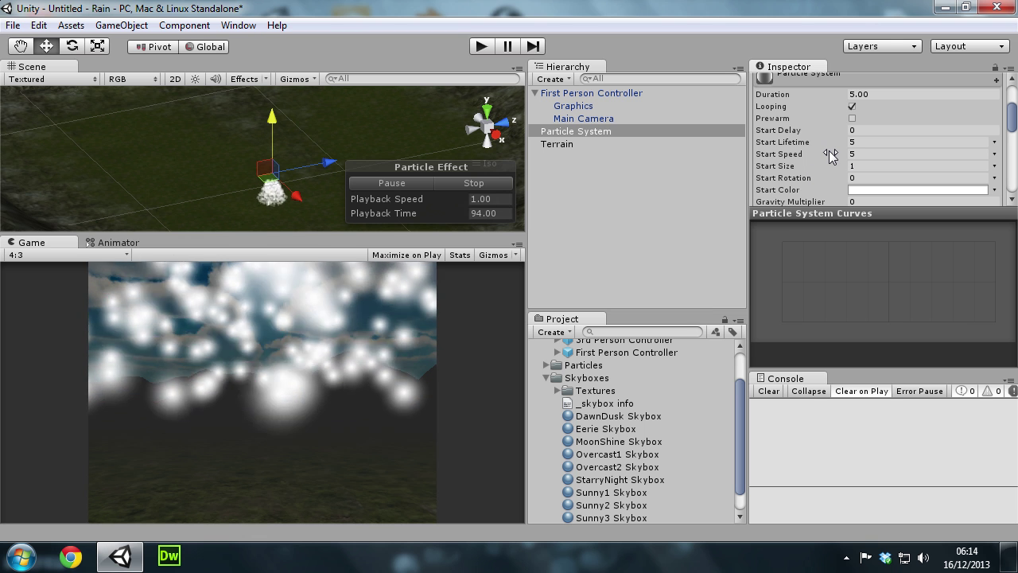
Set the particle system's Duration to 5 and Start Lifetime to 1
{"action": "left_click", "coordinate": [859, 94]}
{"action": "type", "text": "1"}
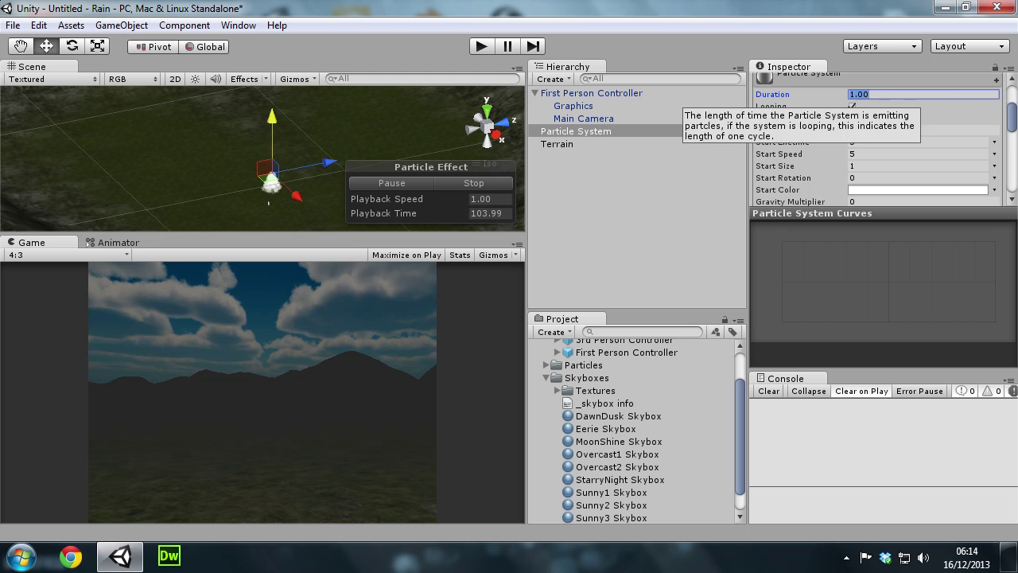
{"action": "type", "text": "5"}
{"action": "key", "text": "Return"}
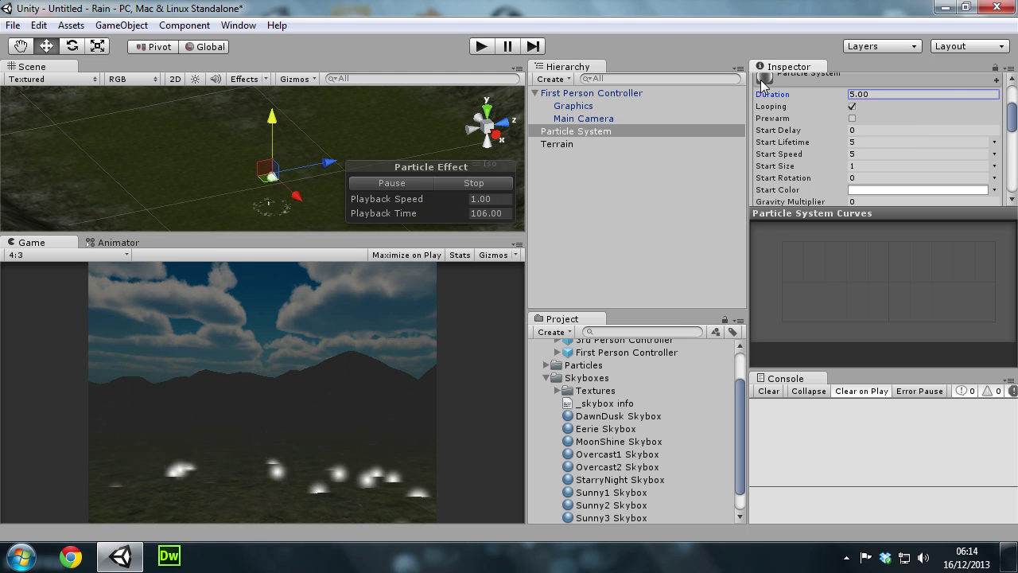
{"action": "left_click", "coordinate": [874, 141]}
{"action": "type", "text": "3"}
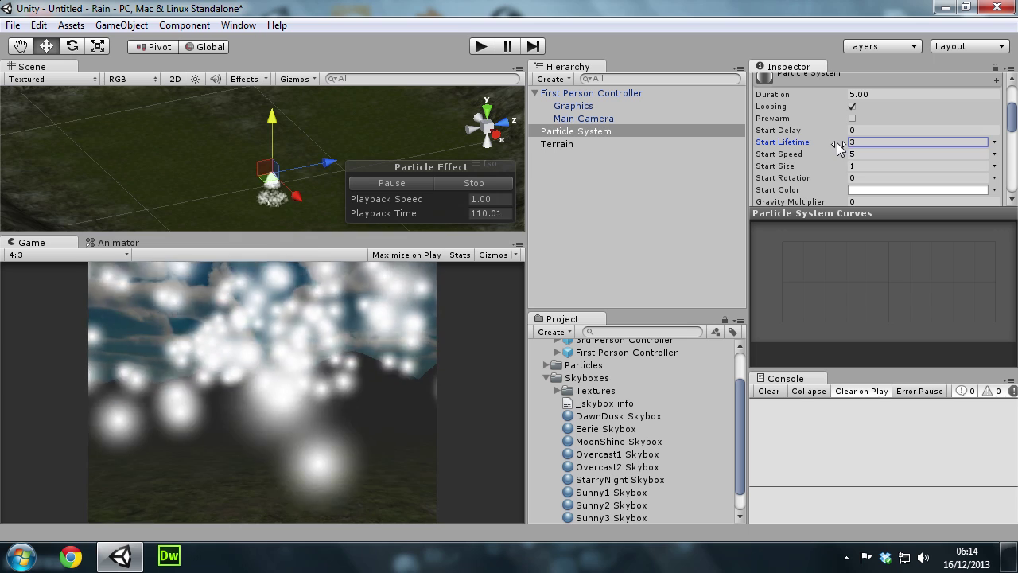
{"action": "left_click_drag", "start_coordinate": [845, 141], "coordinate": [911, 149]}
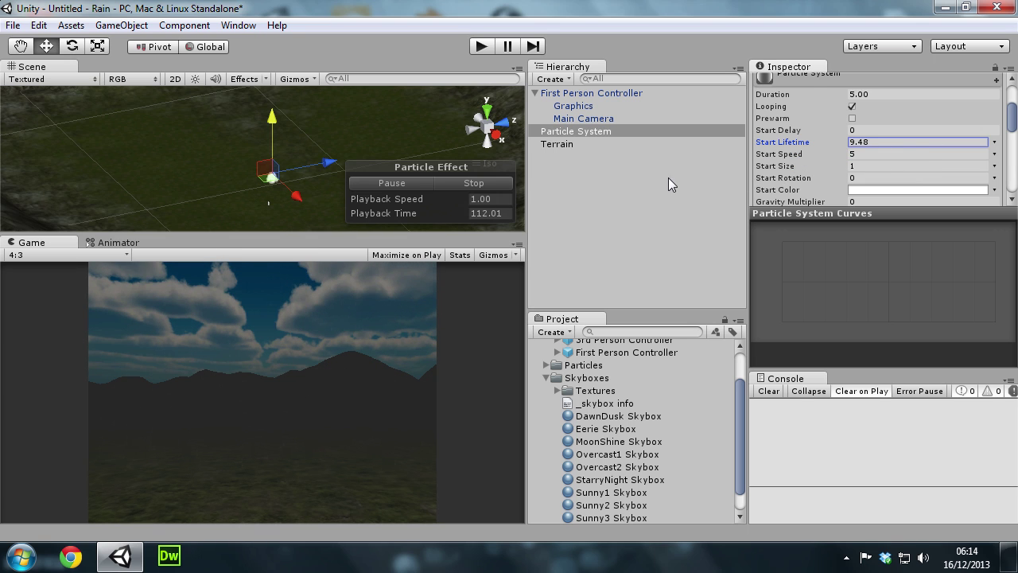
{"action": "type", "text": "0"}
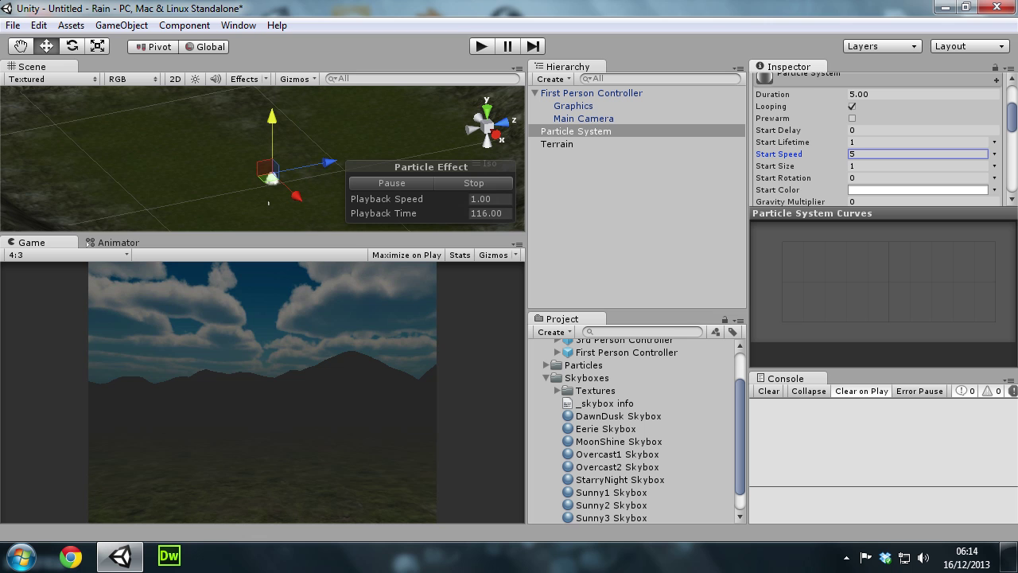
Raise Start Speed to 18.08 and lift the system higher above the terrain
{"action": "left_click_drag", "start_coordinate": [276, 129], "coordinate": [262, 144]}
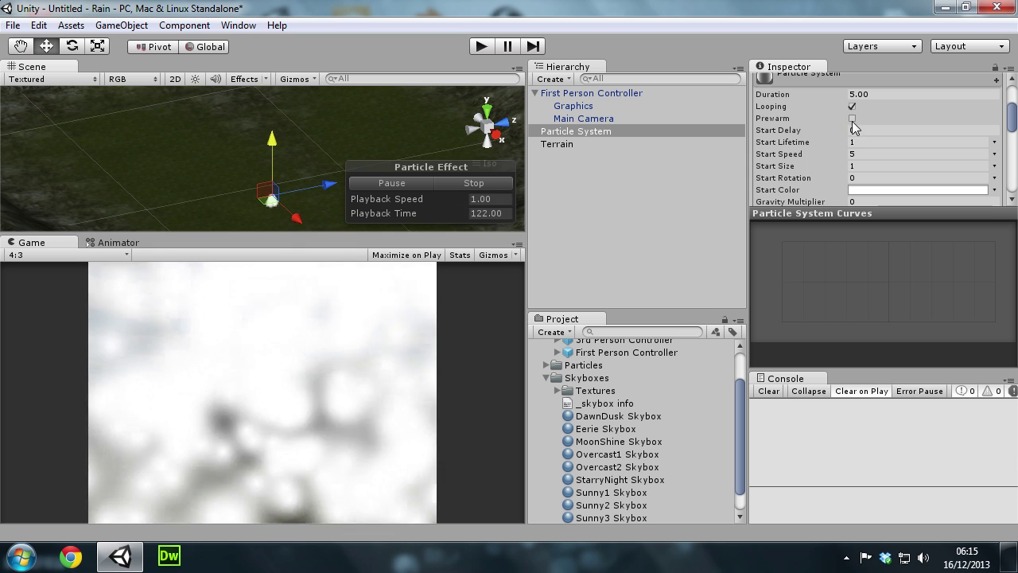
{"action": "left_click_drag", "start_coordinate": [842, 155], "coordinate": [46, 154]}
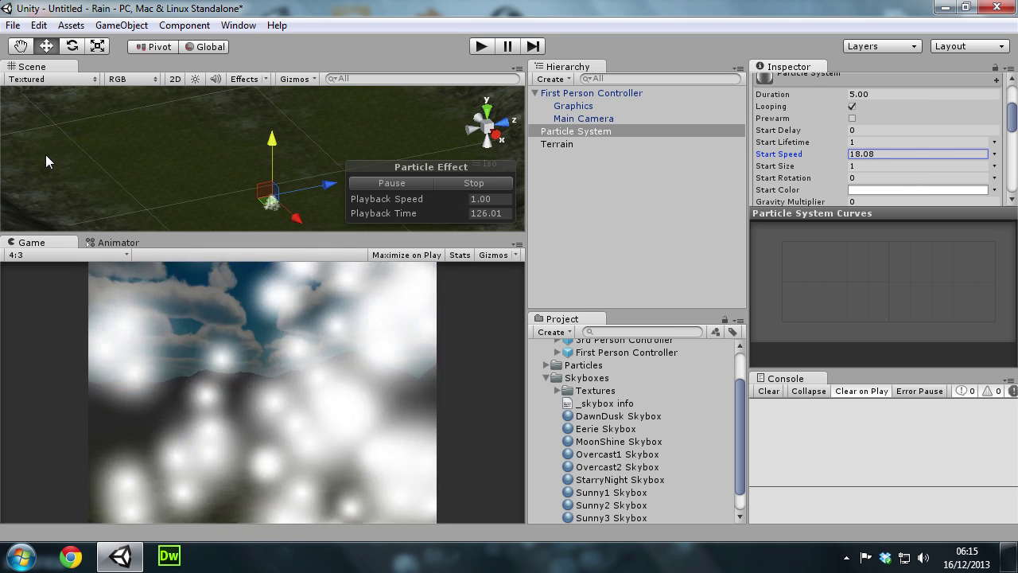
{"action": "left_click_drag", "start_coordinate": [272, 137], "coordinate": [266, 44]}
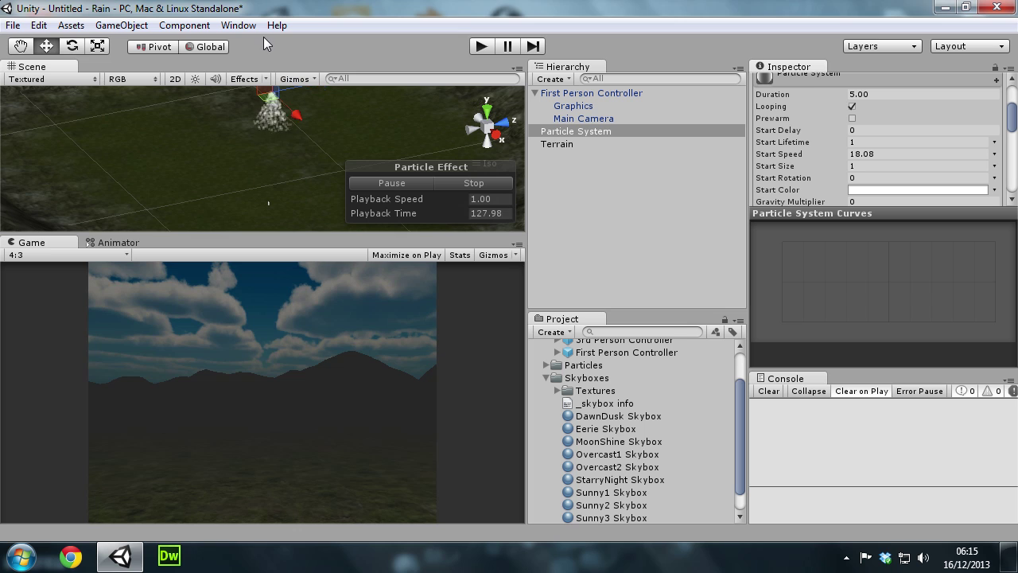
Frame the particle system and set the Shape module's emitter shape to Box
{"action": "key", "text": "f"}
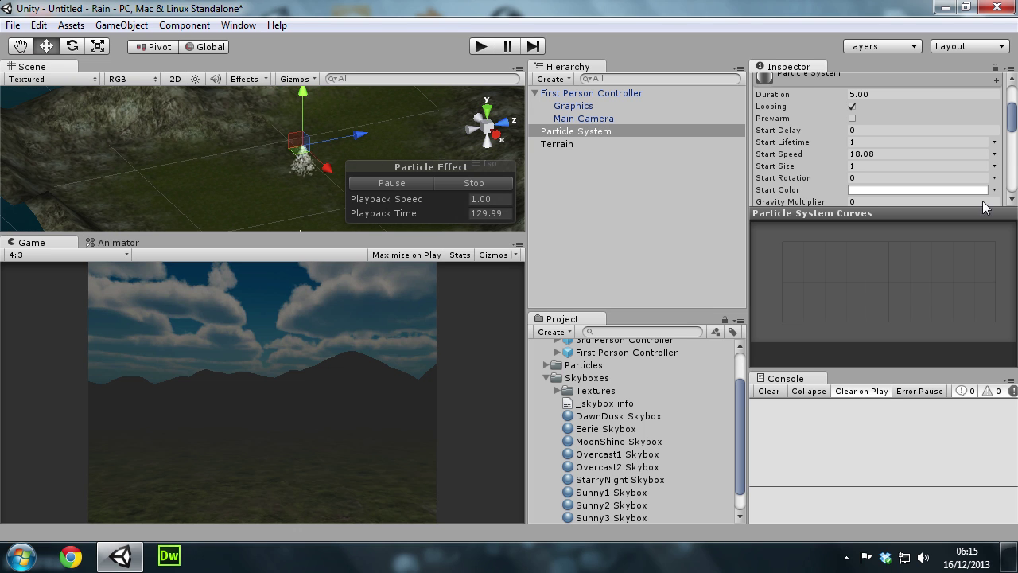
{"action": "scroll", "coordinate": [957, 175], "scroll_direction": "down", "scroll_amount": 5}
{"action": "scroll", "coordinate": [959, 168], "scroll_direction": "down", "scroll_amount": 3}
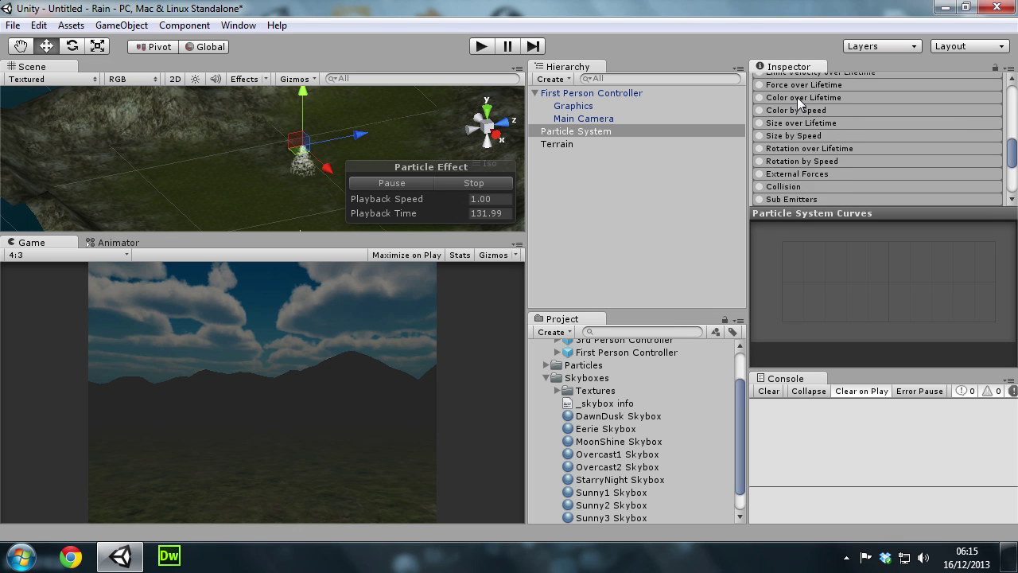
{"action": "scroll", "coordinate": [959, 163], "scroll_direction": "up", "scroll_amount": 12}
{"action": "scroll", "coordinate": [959, 163], "scroll_direction": "down", "scroll_amount": 7}
{"action": "scroll", "coordinate": [959, 163], "scroll_direction": "up", "scroll_amount": 4}
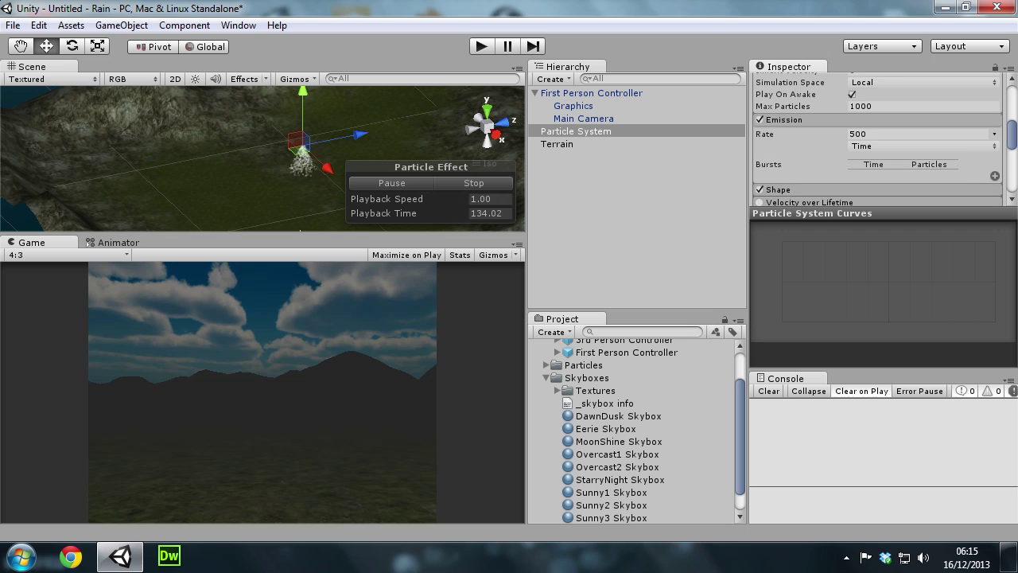
{"action": "scroll", "coordinate": [842, 154], "scroll_direction": "down", "scroll_amount": 3}
{"action": "left_click", "coordinate": [804, 140]}
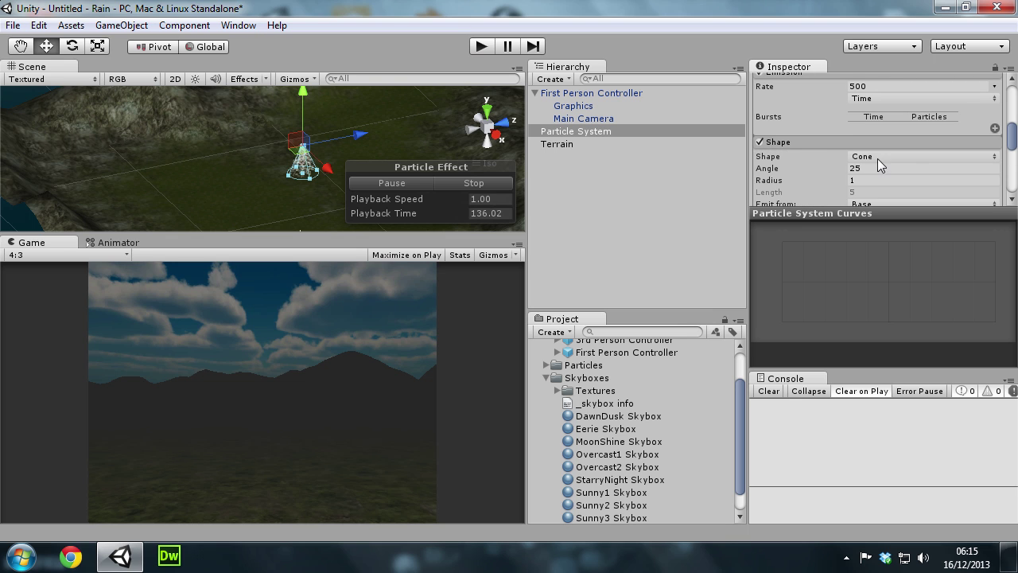
{"action": "scroll", "coordinate": [894, 131], "scroll_direction": "down", "scroll_amount": 3}
{"action": "scroll", "coordinate": [894, 132], "scroll_direction": "up", "scroll_amount": 3}
{"action": "left_click", "coordinate": [875, 110]}
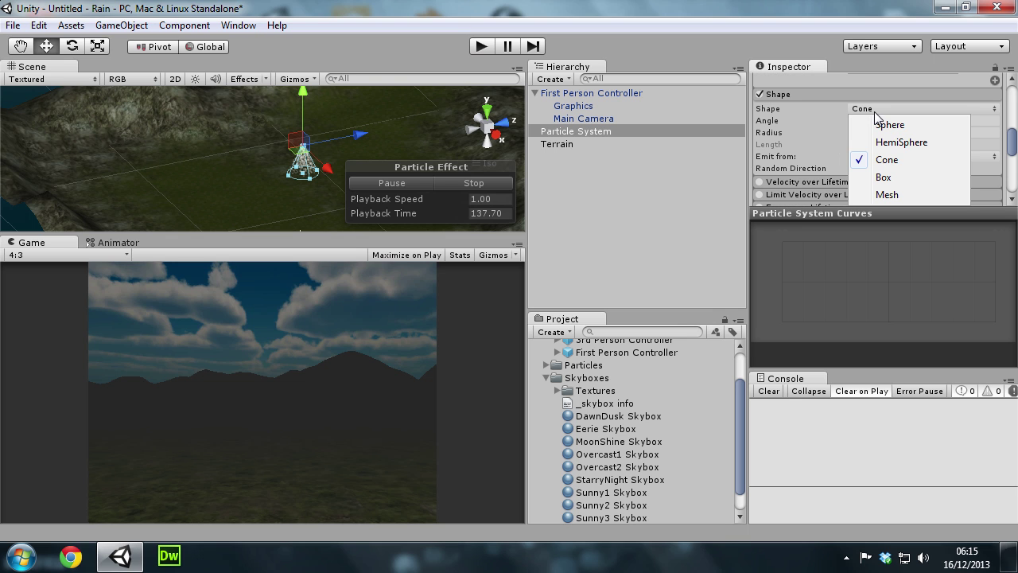
{"action": "left_click", "coordinate": [898, 181]}
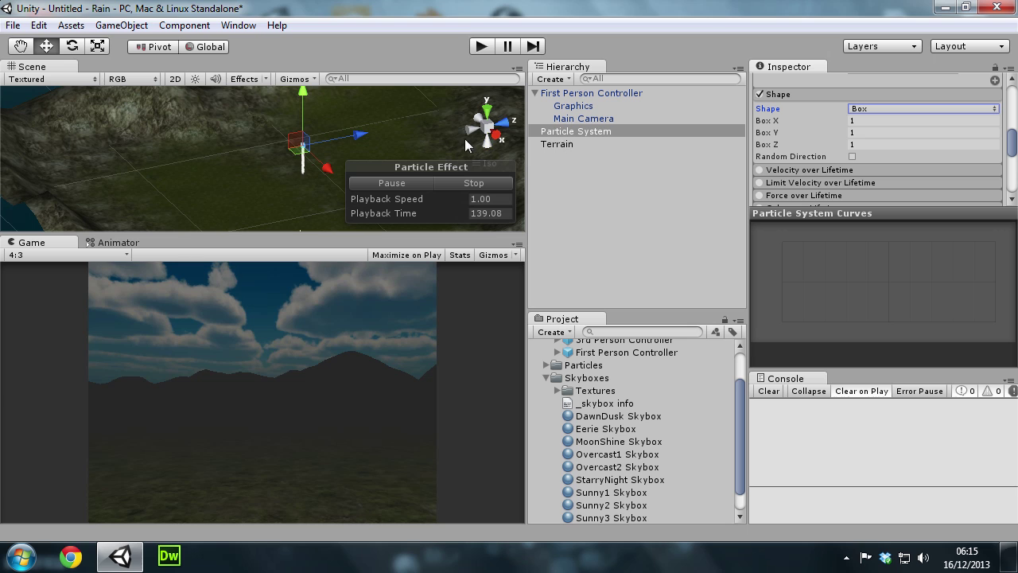
Size the emitter box to 500 by 500 by 61.15 across the terrain
{"action": "left_click_drag", "start_coordinate": [846, 122], "coordinate": [562, 11]}
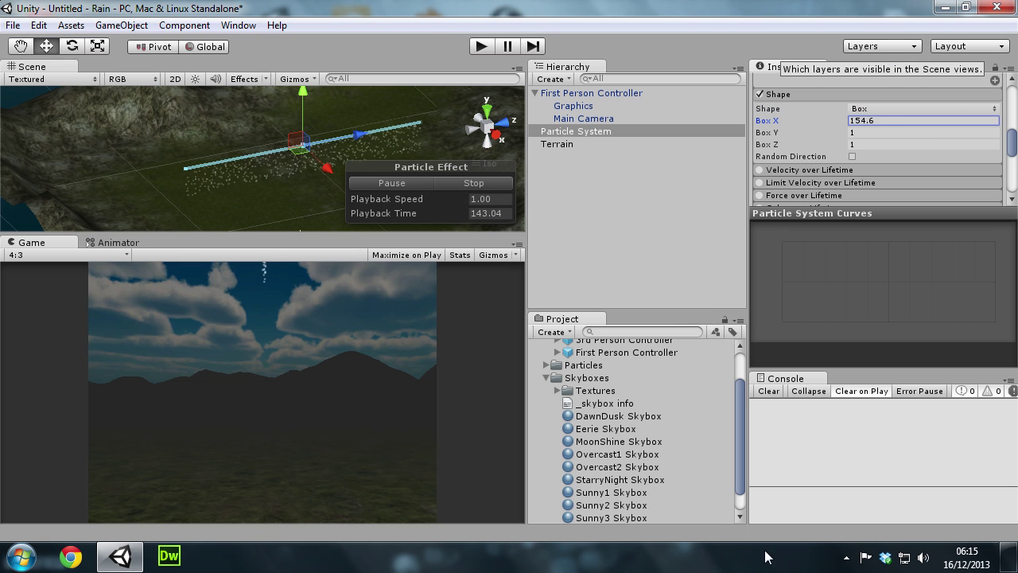
{"action": "left_click_drag", "start_coordinate": [337, 478], "coordinate": [863, 392]}
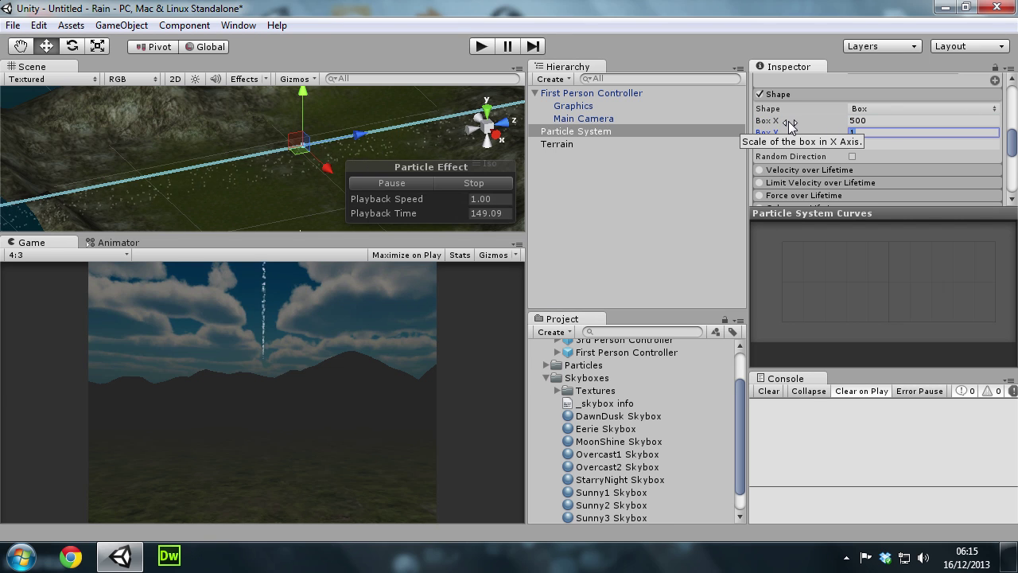
{"action": "key", "text": "Tab"}
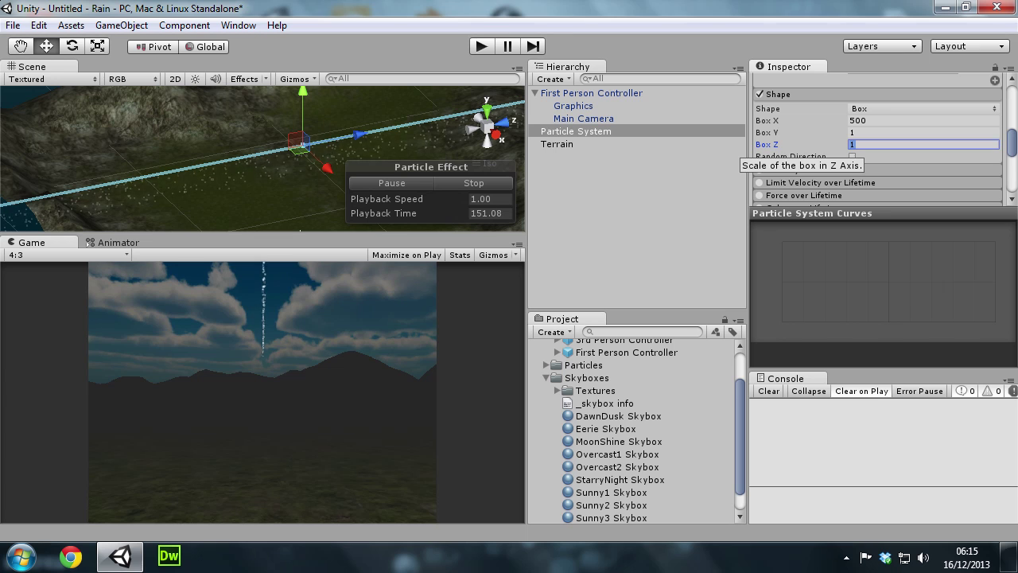
{"action": "type", "text": "500"}
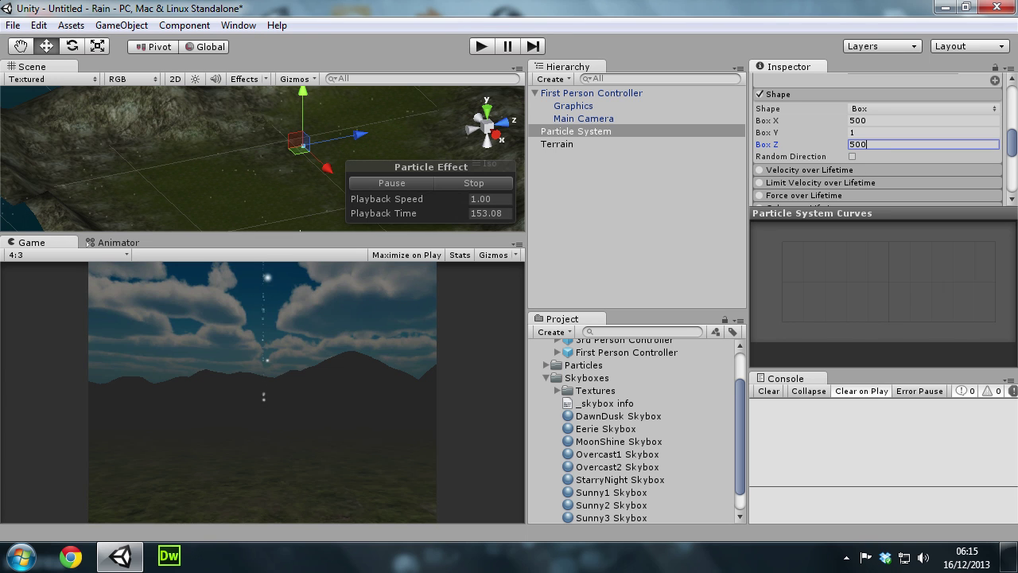
{"action": "left_click", "coordinate": [476, 118]}
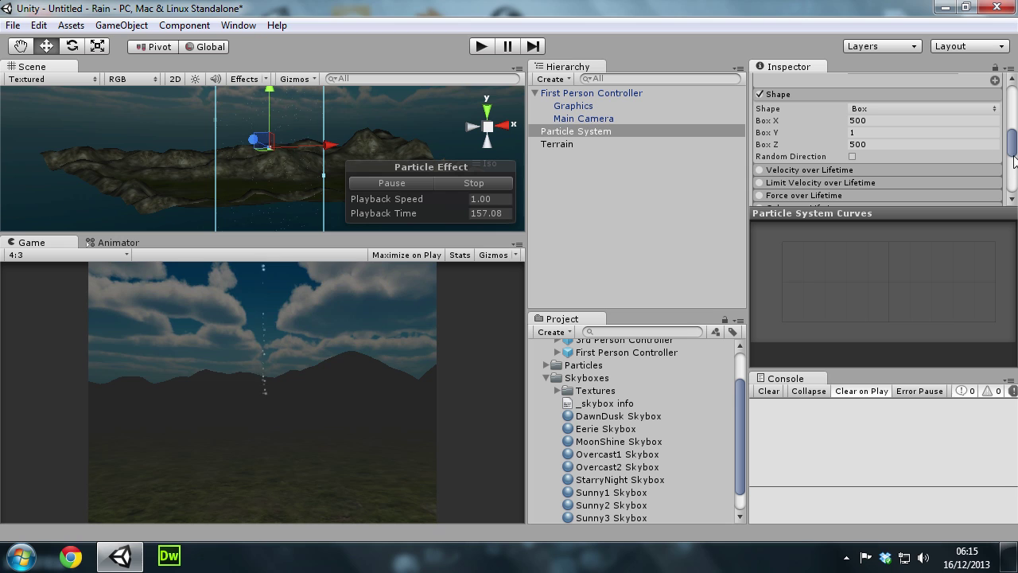
{"action": "left_click", "coordinate": [890, 144]}
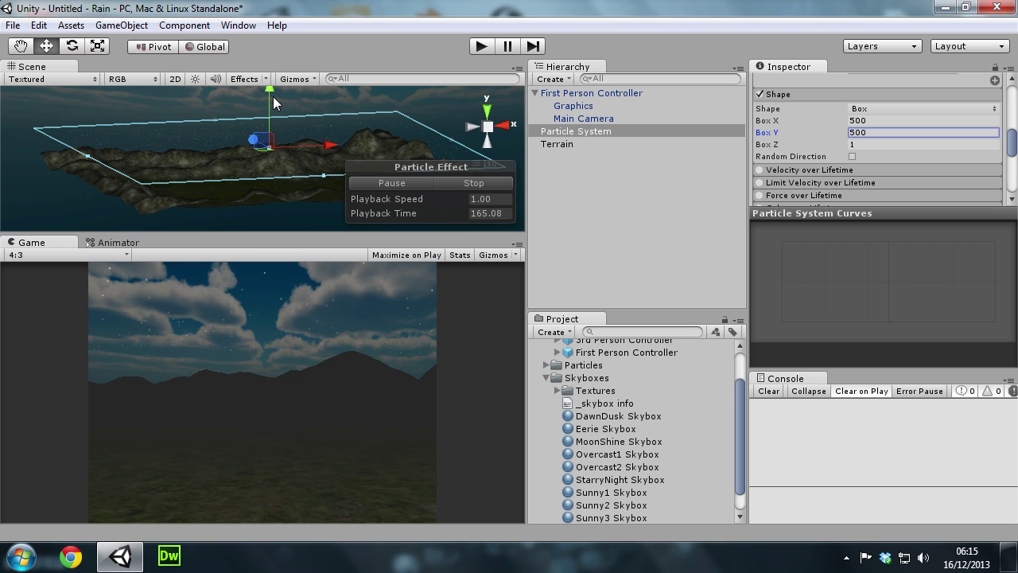
{"action": "mouse_move", "coordinate": [273, 102]}
{"action": "left_mouse_down"}
{"action": "mouse_move", "coordinate": [272, 127]}
{"action": "mouse_move", "coordinate": [524, 131]}
{"action": "mouse_move", "coordinate": [218, 161]}
{"action": "left_mouse_up"}
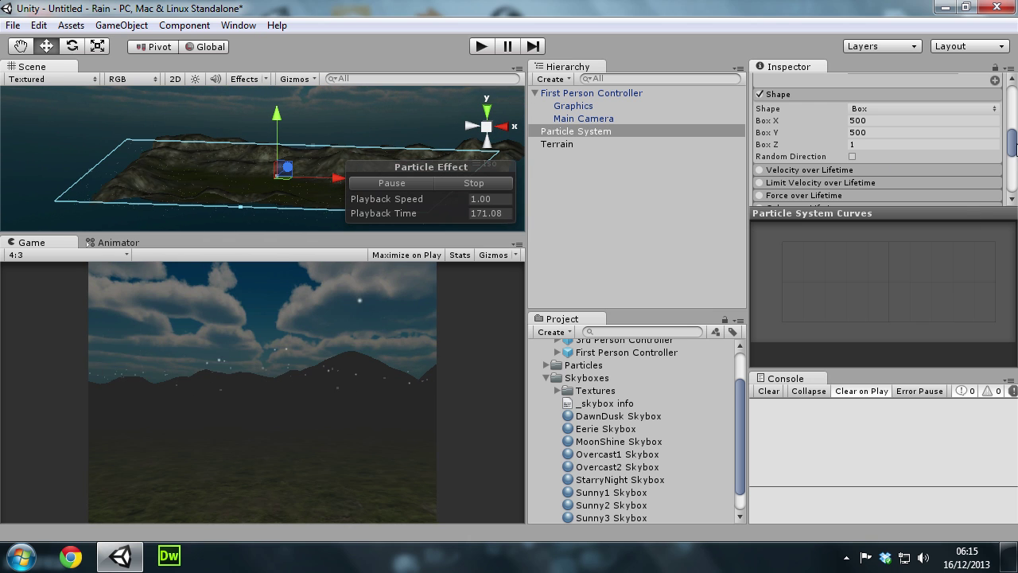
{"action": "left_click_drag", "start_coordinate": [1012, 143], "coordinate": [1014, 140]}
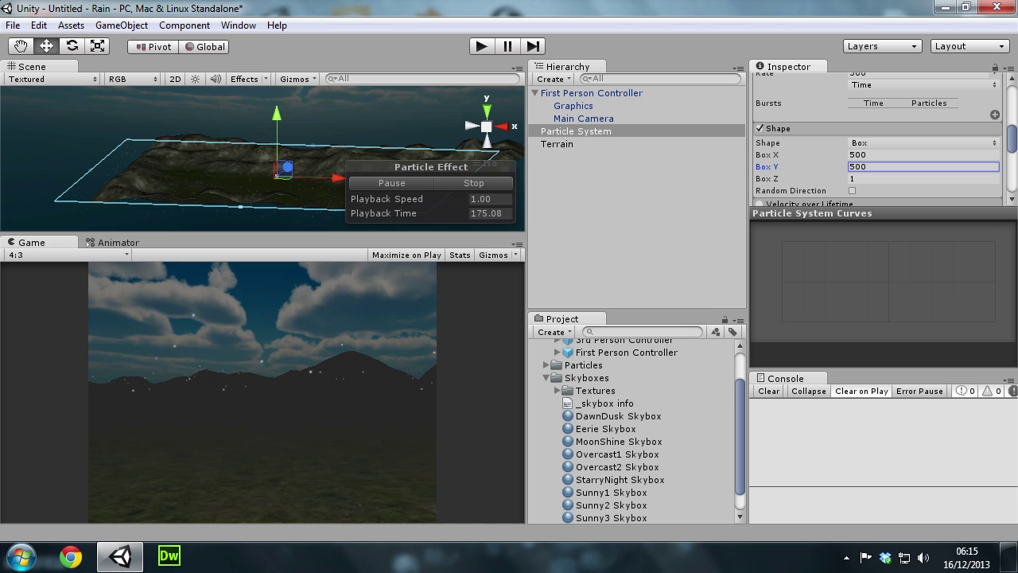
{"action": "left_click_drag", "start_coordinate": [914, 175], "coordinate": [618, 173]}
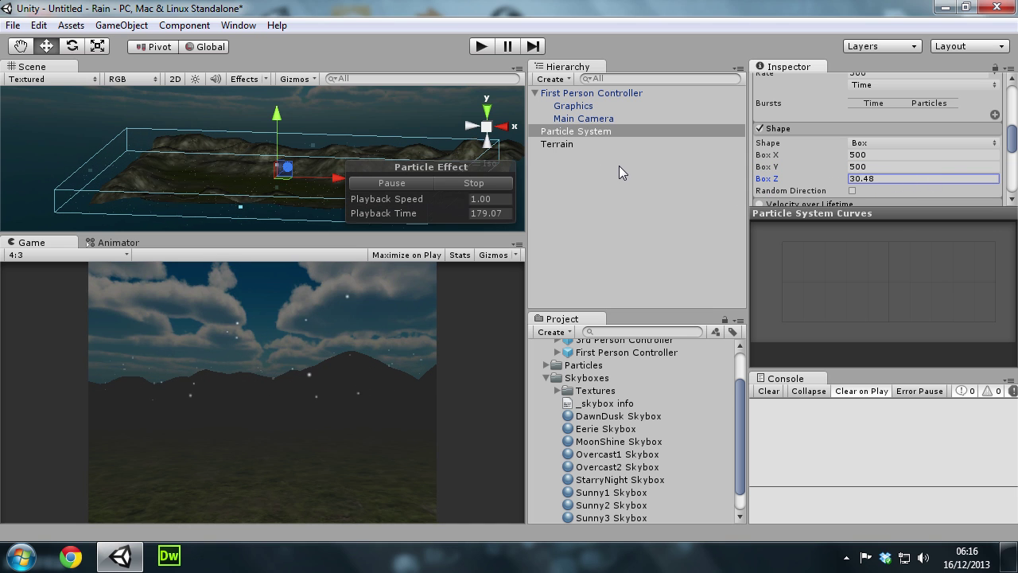
{"action": "mouse_move", "coordinate": [616, 173]}
{"action": "left_mouse_down"}
{"action": "mouse_move", "coordinate": [857, 159]}
{"action": "mouse_move", "coordinate": [277, 114]}
{"action": "left_mouse_up"}
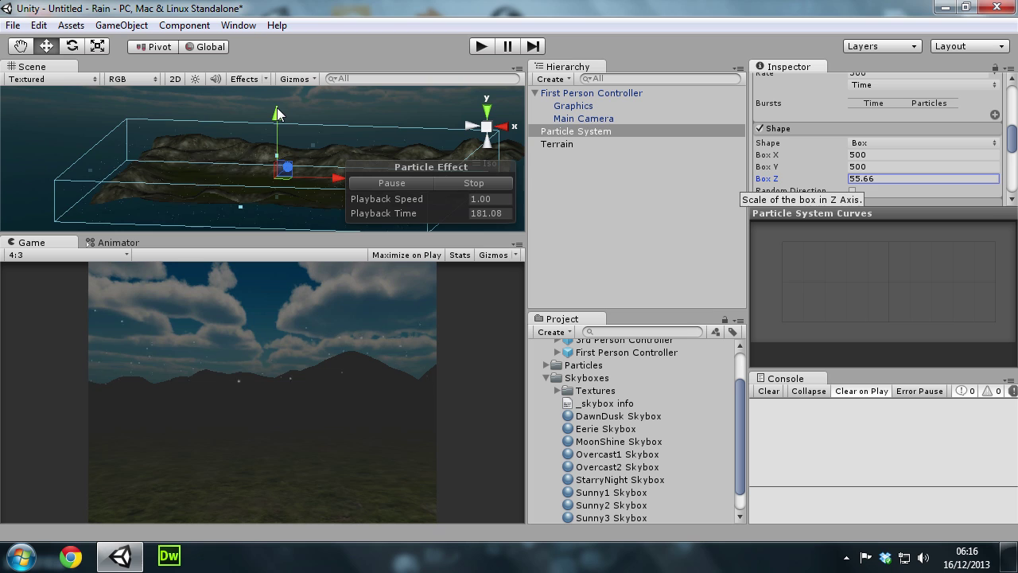
{"action": "mouse_move", "coordinate": [220, 136]}
{"action": "left_mouse_down", "text": "alt"}
{"action": "mouse_move", "coordinate": [380, 59]}
{"action": "mouse_move", "coordinate": [281, 166]}
{"action": "left_mouse_up", "text": "alt"}
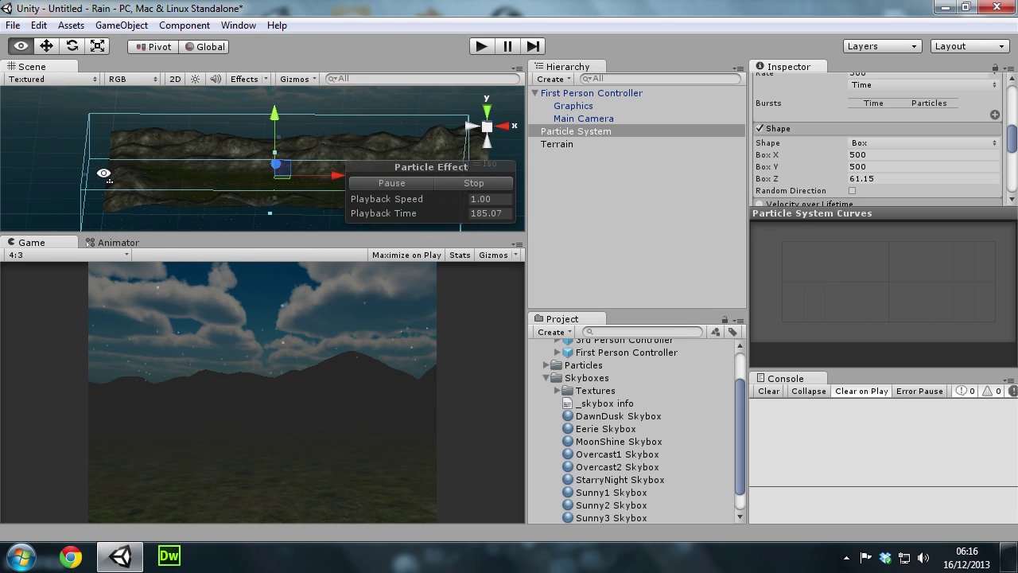
{"action": "scroll", "coordinate": [286, 159], "scroll_direction": "down", "scroll_amount": 5}
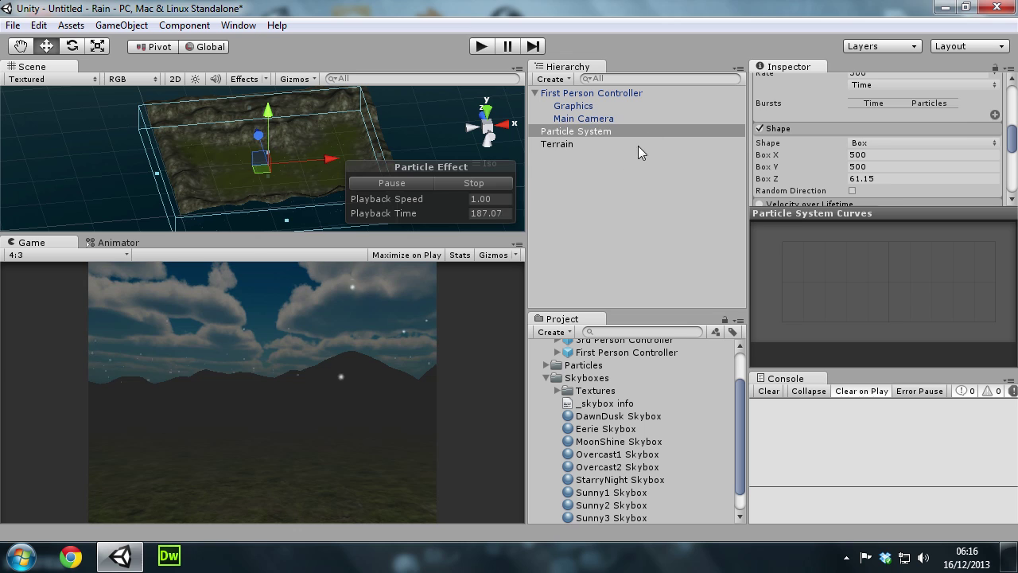
Move the particle system to Position X 250, Y 0, Z 250 over the terrain
{"action": "left_click", "coordinate": [638, 145]}
{"action": "left_click", "coordinate": [608, 132]}
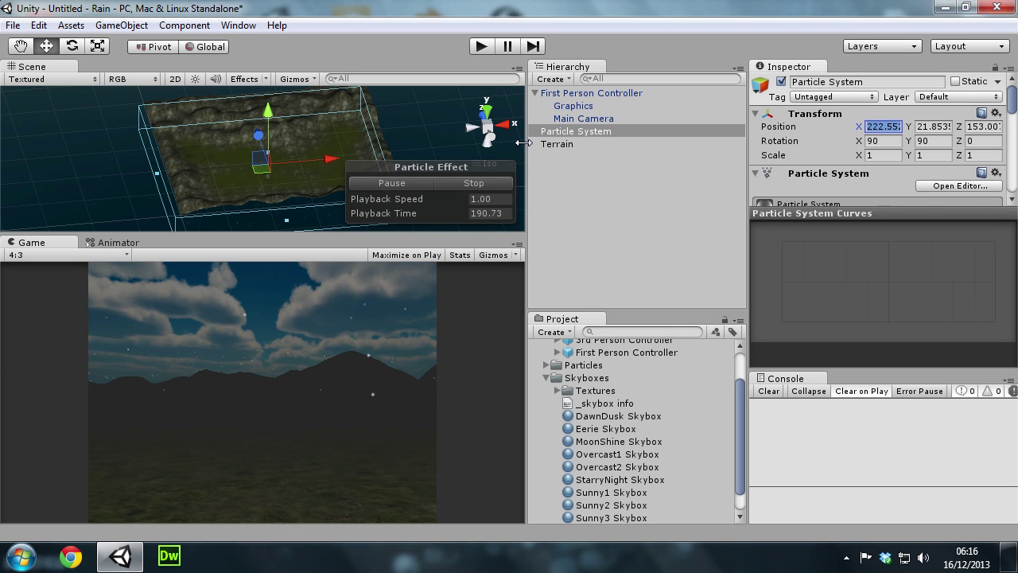
{"action": "type", "text": "250"}
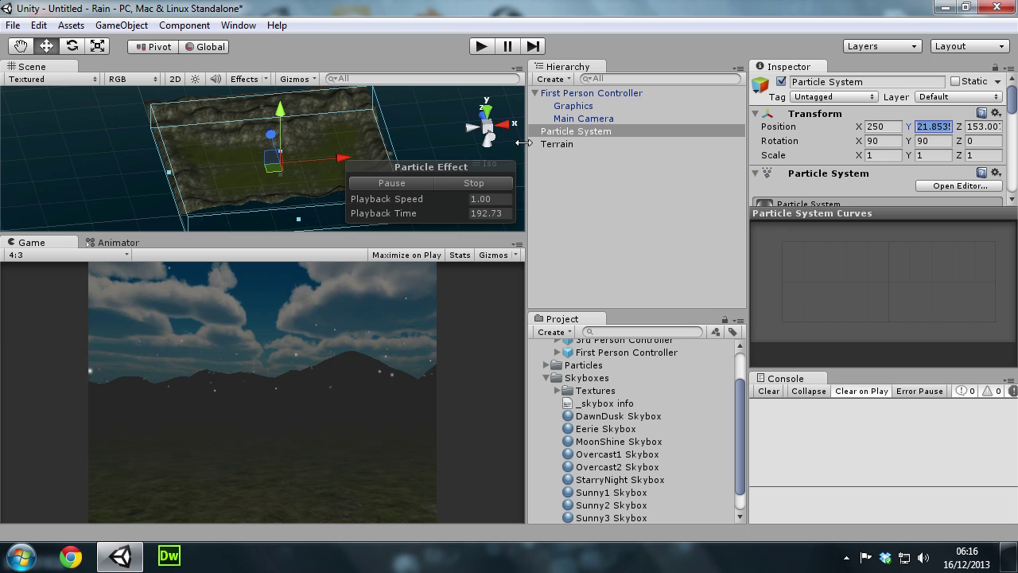
{"action": "type", "text": "0"}
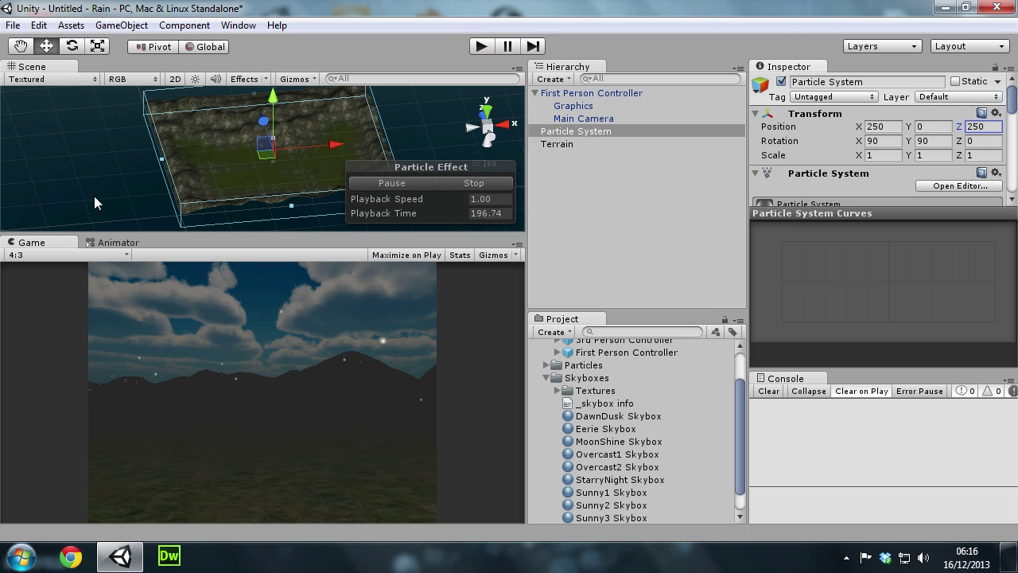
{"action": "left_click_drag", "start_coordinate": [94, 202], "coordinate": [220, 106], "text": "alt"}
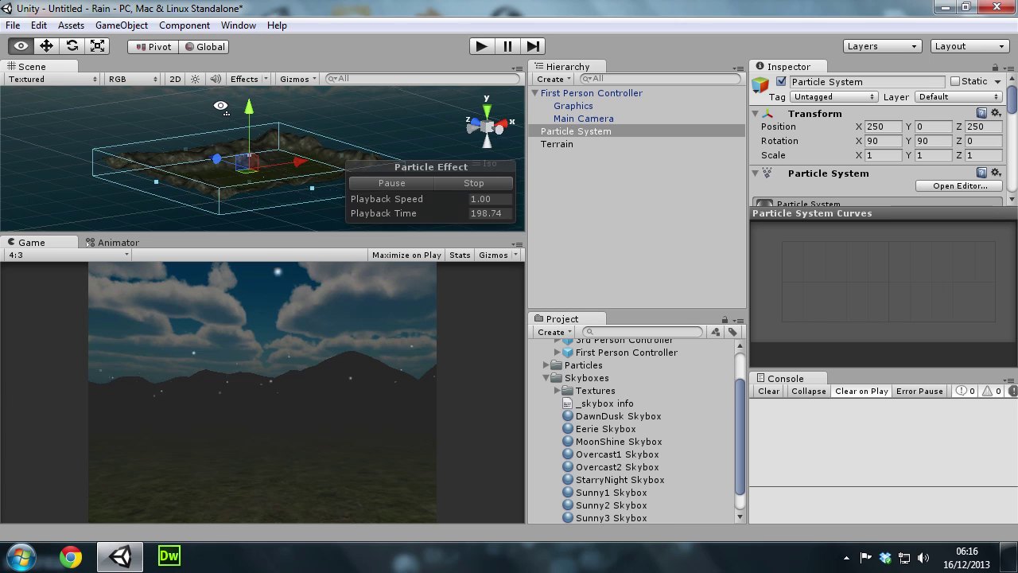
Set the Emission Rate to 1000 and lift the emitter slightly higher
{"action": "left_click", "coordinate": [576, 129]}
{"action": "scroll", "coordinate": [905, 172], "scroll_direction": "down", "scroll_amount": 5}
{"action": "scroll", "coordinate": [905, 173], "scroll_direction": "down", "scroll_amount": 5}
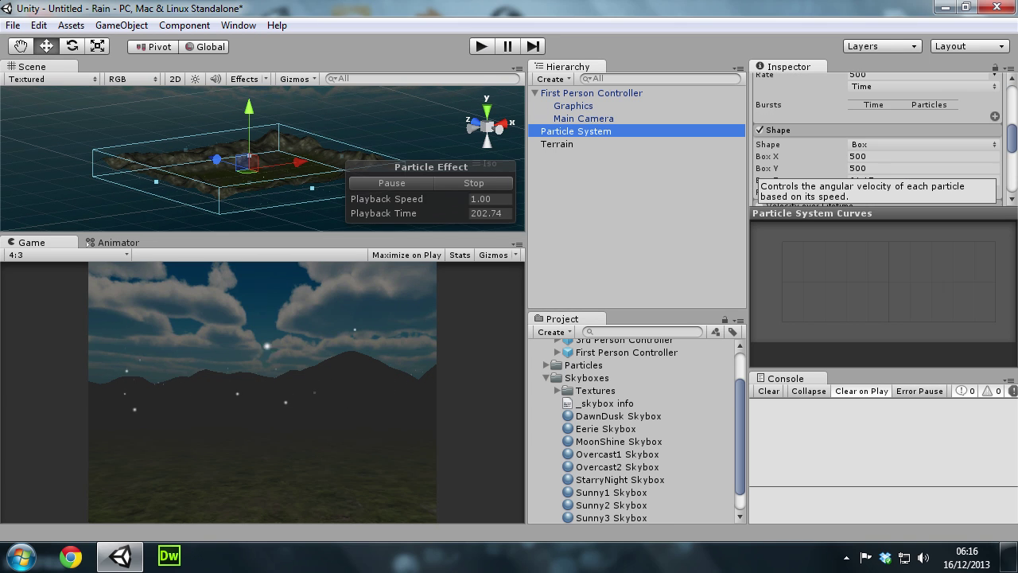
{"action": "scroll", "coordinate": [889, 167], "scroll_direction": "up", "scroll_amount": 3}
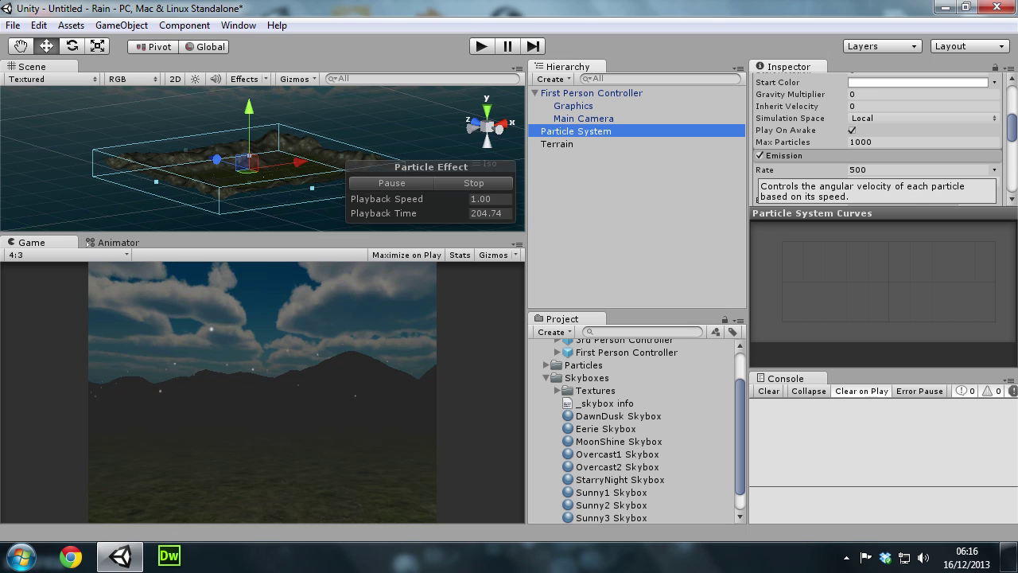
{"action": "left_click", "coordinate": [859, 169]}
{"action": "type", "text": "1000"}
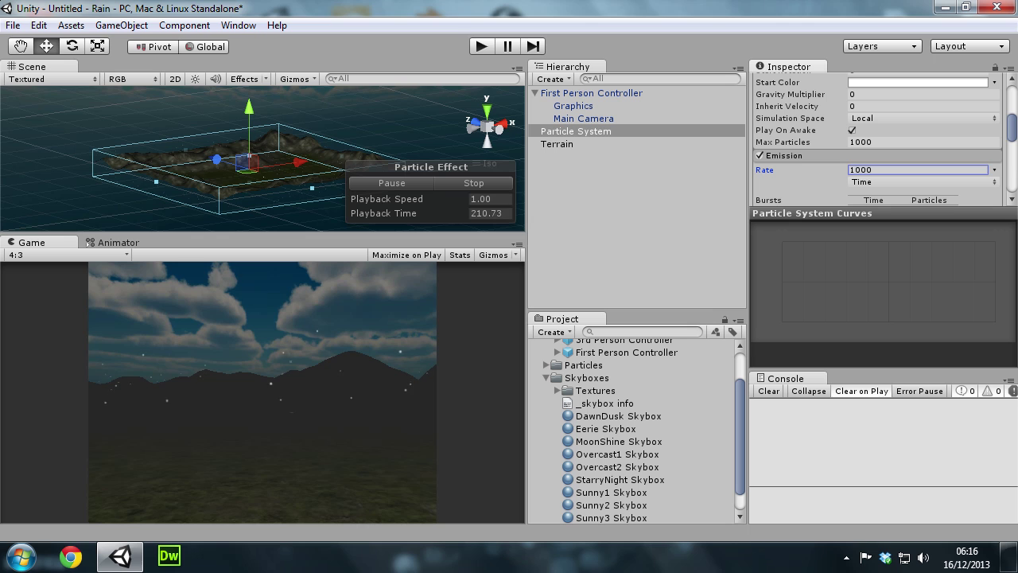
{"action": "left_click_drag", "start_coordinate": [249, 113], "coordinate": [249, 102]}
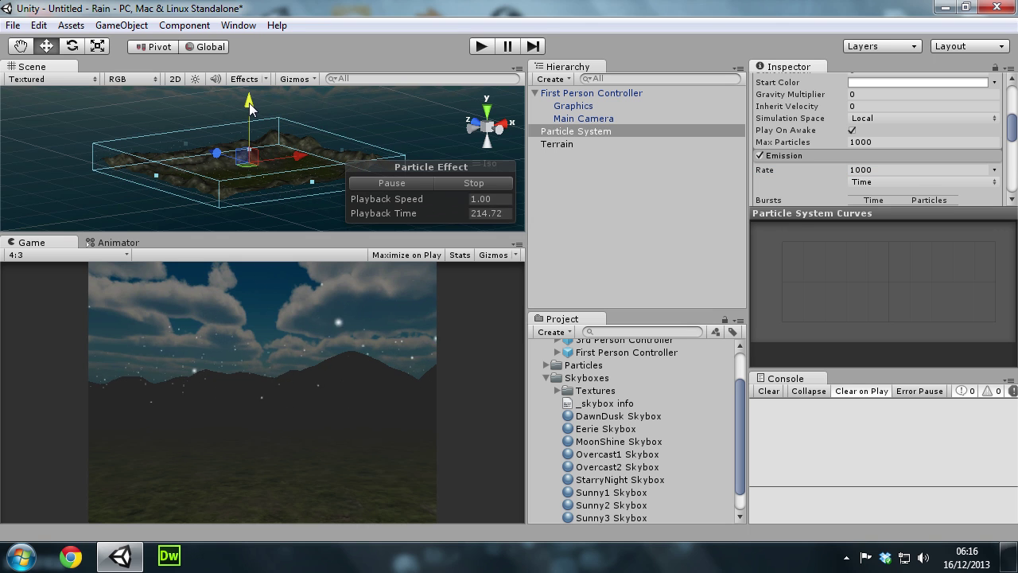
{"action": "mouse_move", "coordinate": [239, 201]}
{"action": "left_mouse_down", "text": "alt"}
{"action": "mouse_move", "coordinate": [433, 146]}
{"action": "mouse_move", "coordinate": [429, 190]}
{"action": "left_mouse_up", "text": "alt"}
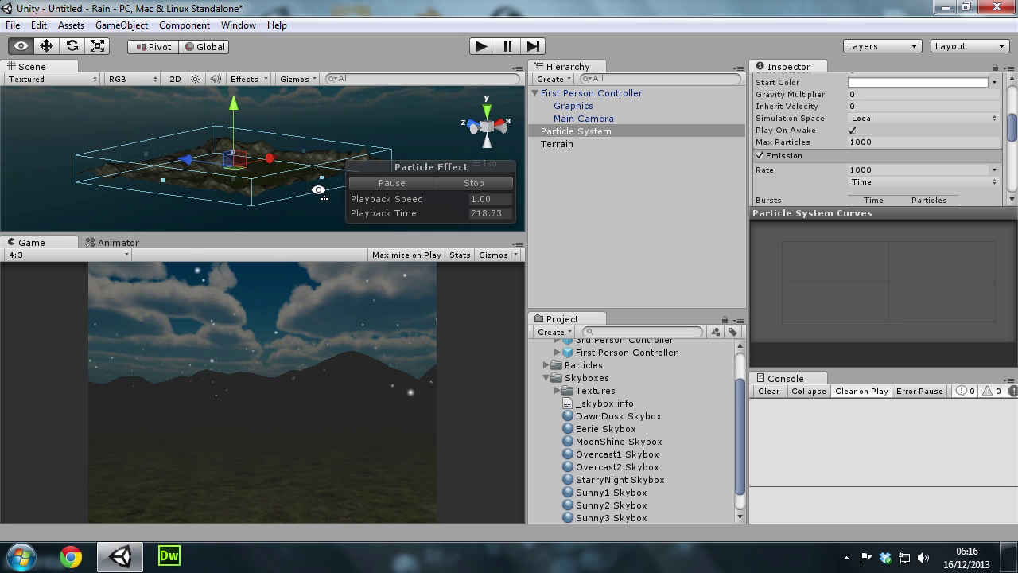
{"action": "left_click", "coordinate": [482, 47]}
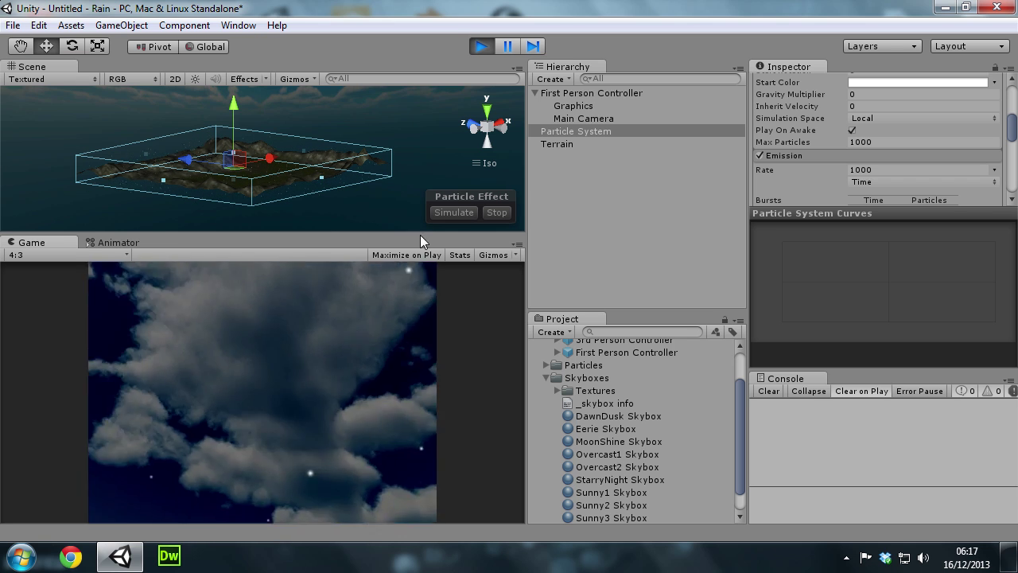
{"action": "key", "text": "ctrl+p"}
{"action": "middle_click_drag", "start_coordinate": [298, 170], "coordinate": [302, 171]}
{"action": "scroll", "coordinate": [302, 170], "scroll_direction": "up", "scroll_amount": 5}
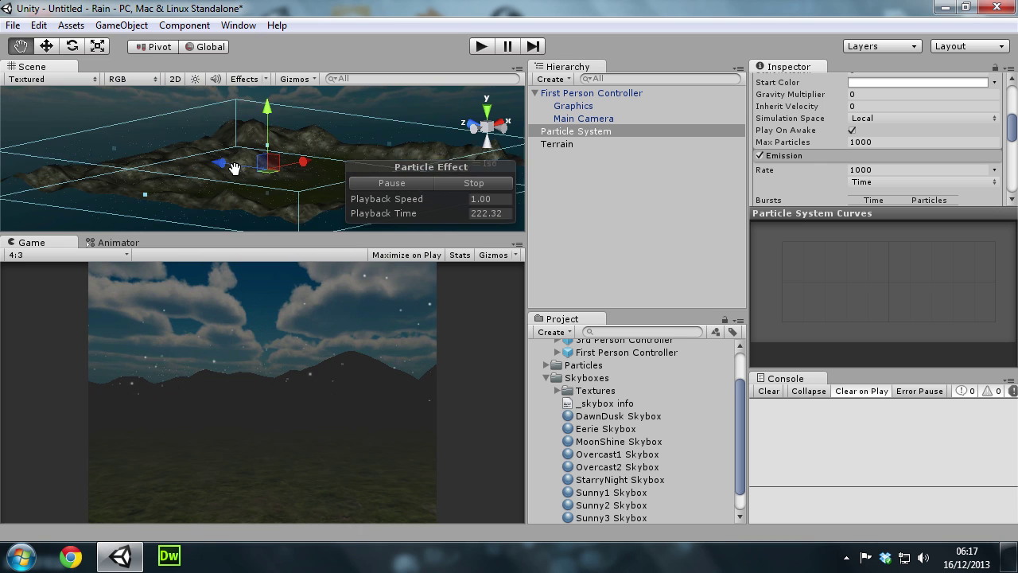
{"action": "middle_click_drag", "start_coordinate": [235, 169], "coordinate": [240, 171]}
Enable Random Direction and set Start Speed to 50 and Start Size to 0.5
{"action": "scroll", "coordinate": [972, 150], "scroll_direction": "down", "scroll_amount": 3}
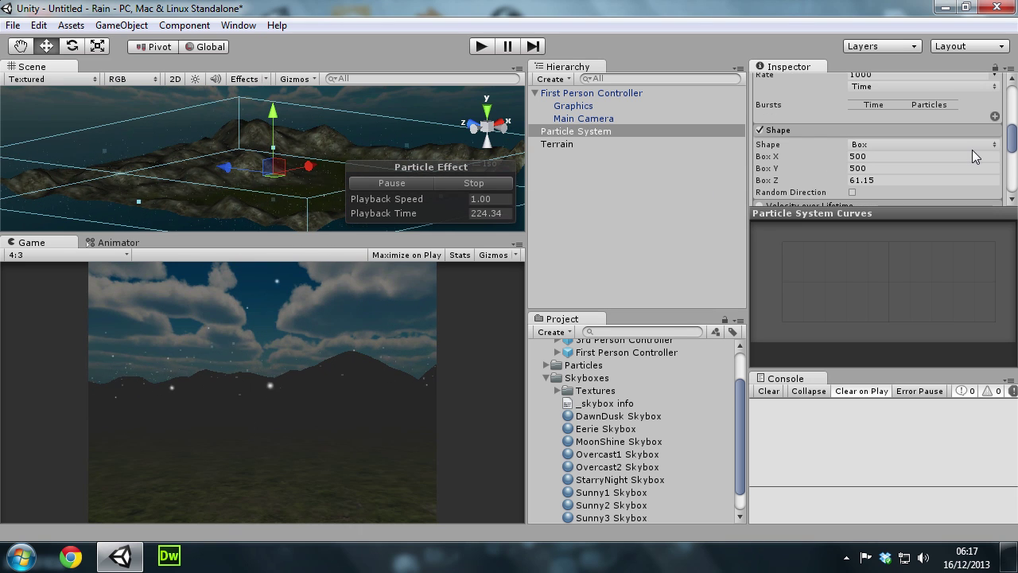
{"action": "scroll", "coordinate": [958, 162], "scroll_direction": "down", "scroll_amount": 2}
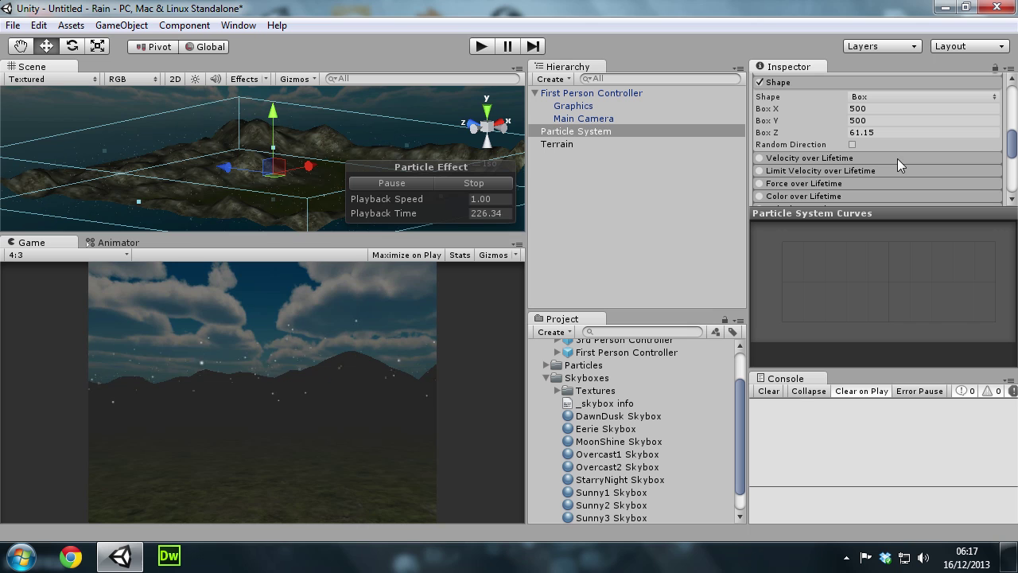
{"action": "left_click", "coordinate": [852, 143]}
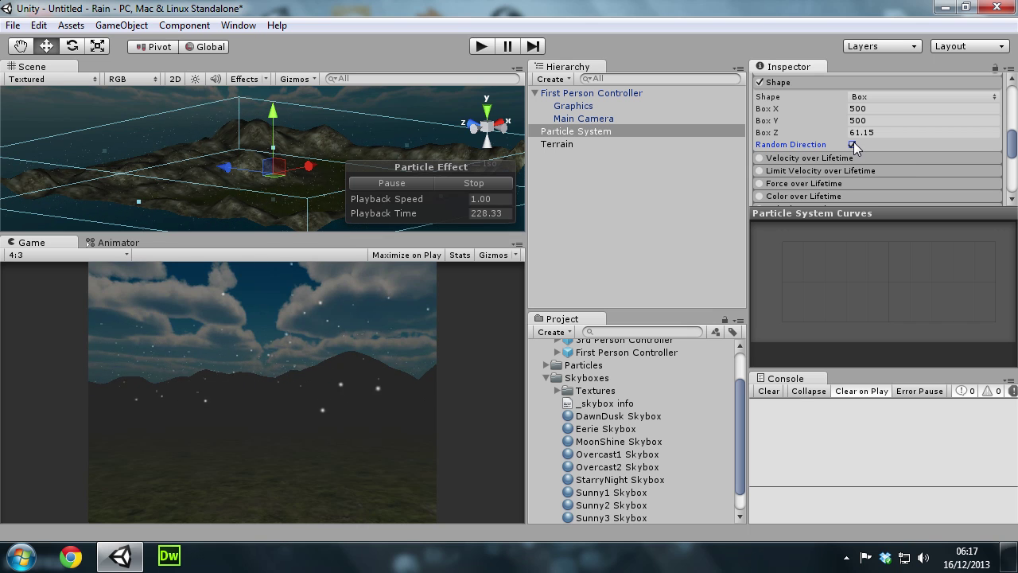
{"action": "scroll", "coordinate": [875, 159], "scroll_direction": "down", "scroll_amount": 4}
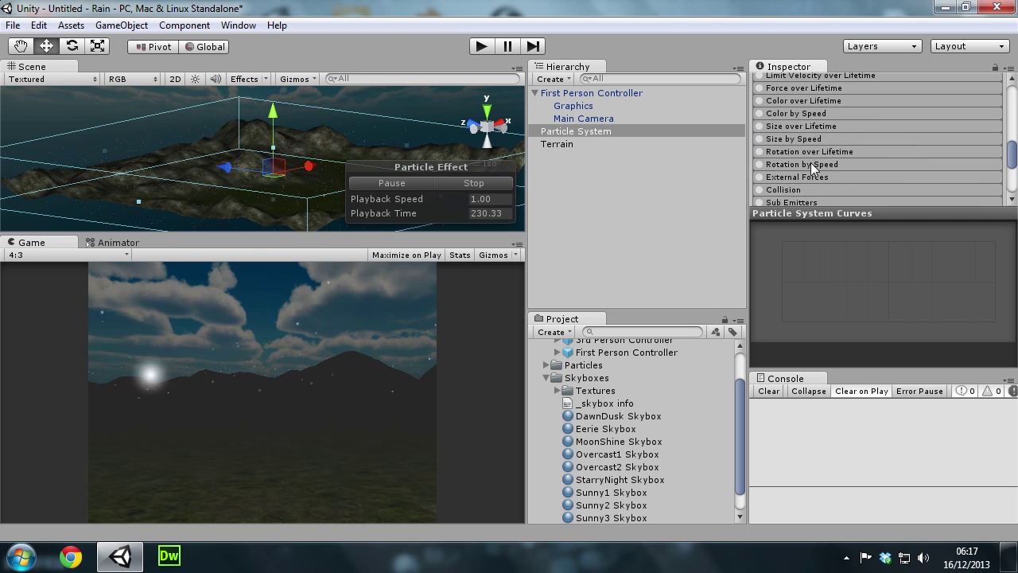
{"action": "scroll", "coordinate": [811, 152], "scroll_direction": "up", "scroll_amount": 15}
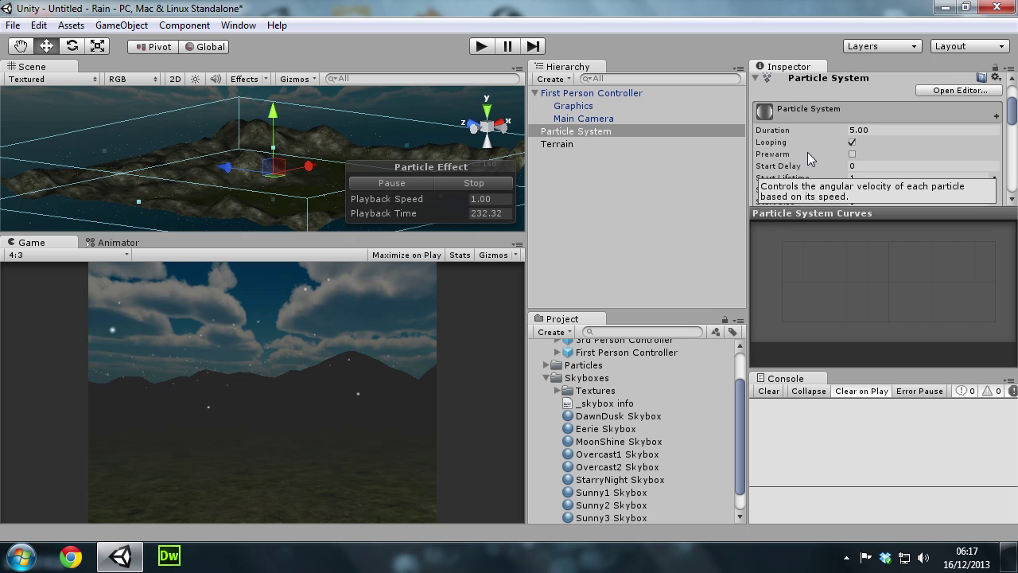
{"action": "scroll", "coordinate": [875, 143], "scroll_direction": "down", "scroll_amount": 2}
{"action": "left_click", "coordinate": [874, 142]}
{"action": "type", "text": "50"}
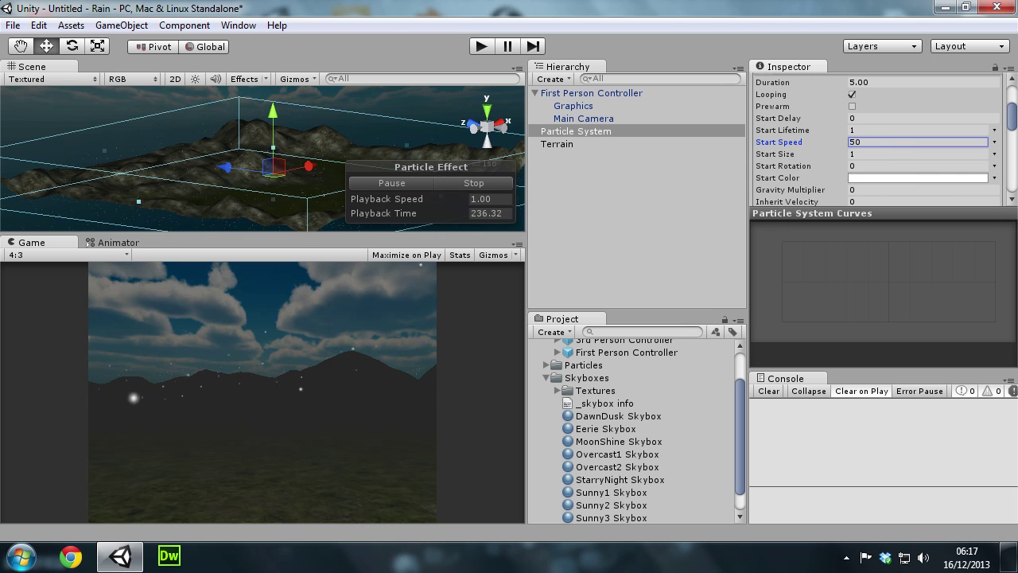
{"action": "left_click", "coordinate": [501, 124]}
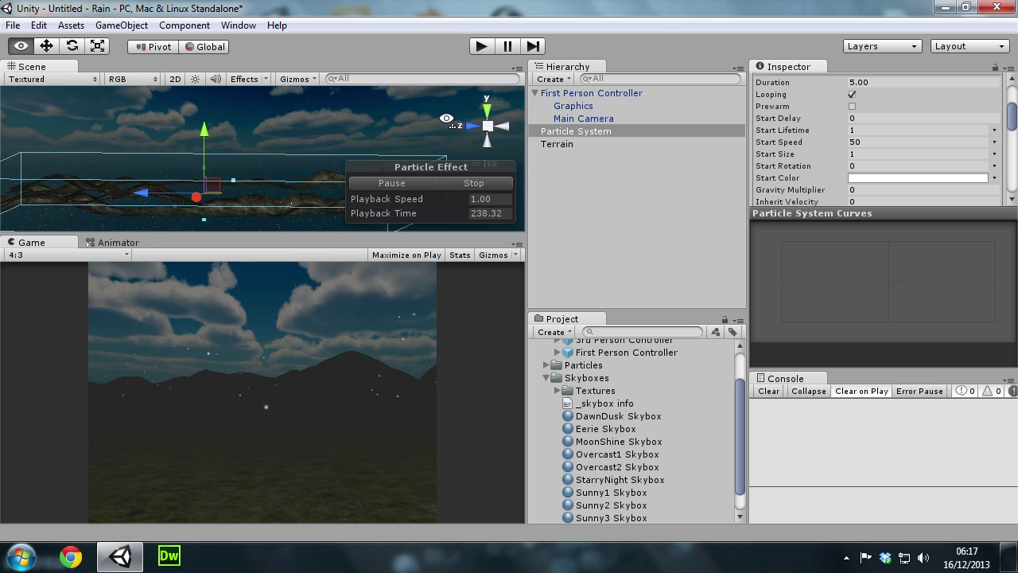
{"action": "left_click", "coordinate": [869, 153]}
{"action": "type", "text": "0.5"}
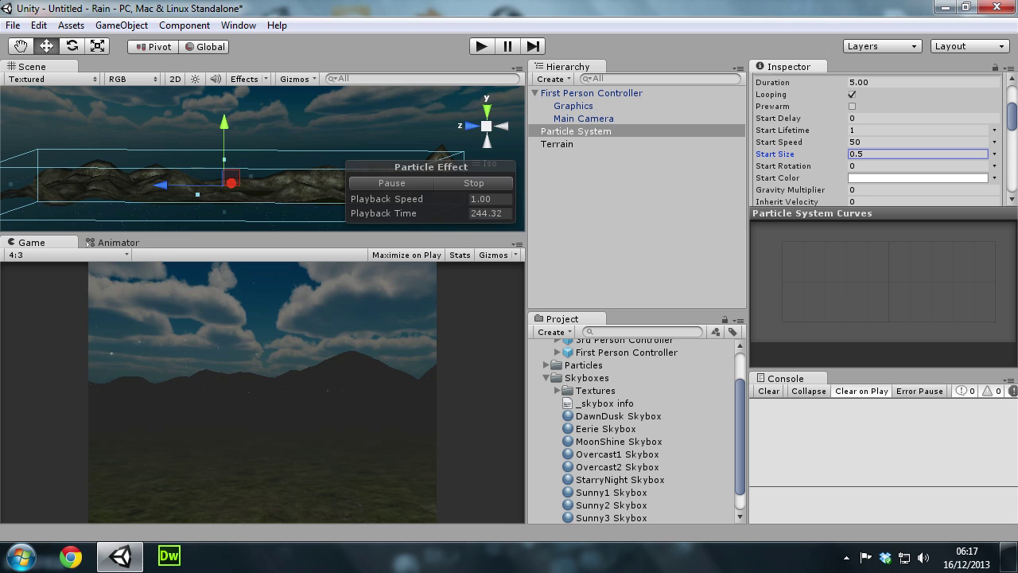
Set Max Particles and Emission Rate to 10000, then raise the particle box higher
{"action": "scroll", "coordinate": [886, 153], "scroll_direction": "down", "scroll_amount": 4}
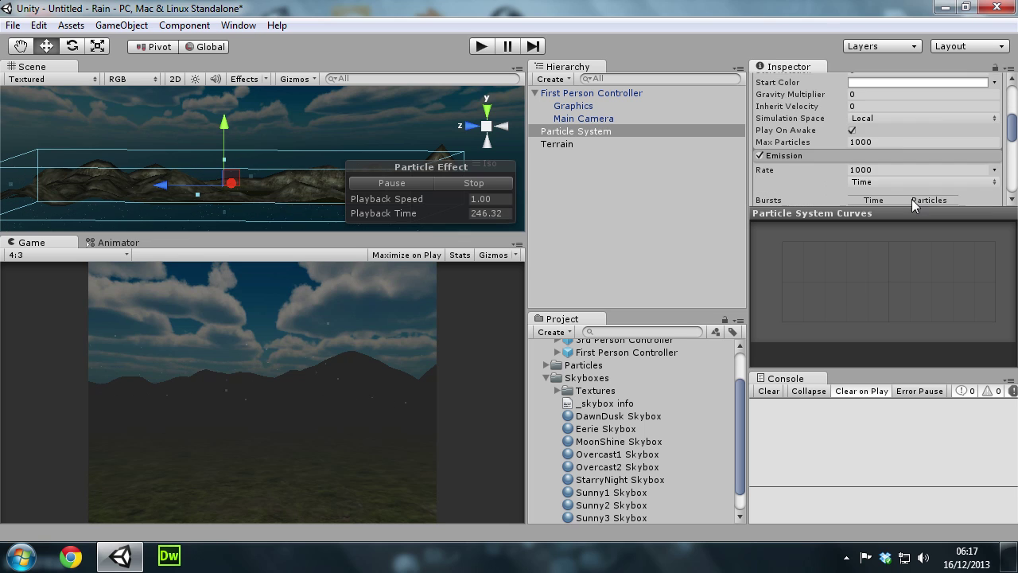
{"action": "scroll", "coordinate": [886, 154], "scroll_direction": "down", "scroll_amount": 5}
{"action": "scroll", "coordinate": [886, 154], "scroll_direction": "up", "scroll_amount": 4}
{"action": "left_click", "coordinate": [866, 94]}
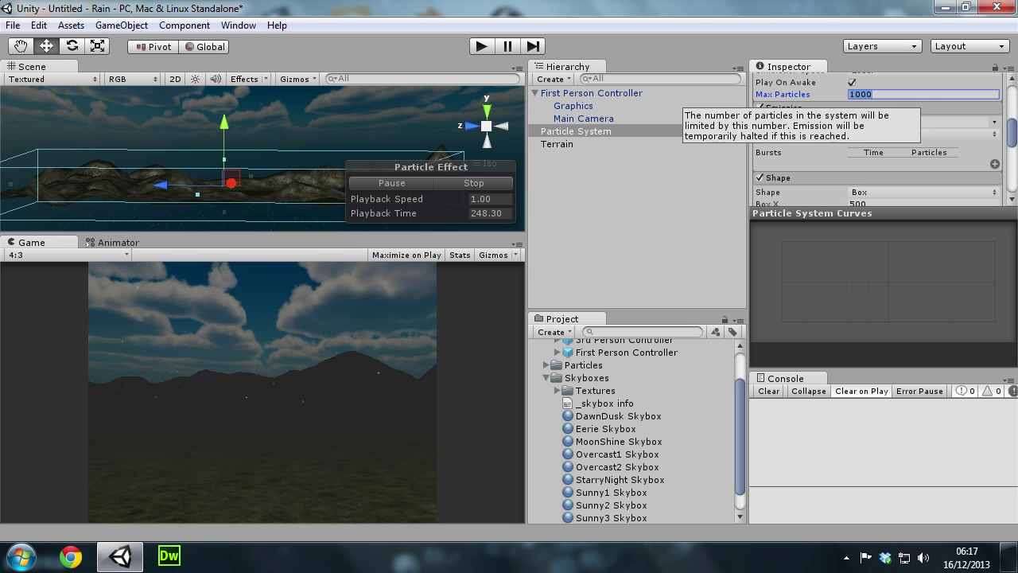
{"action": "type", "text": "100"}
{"action": "key", "text": "Tab"}
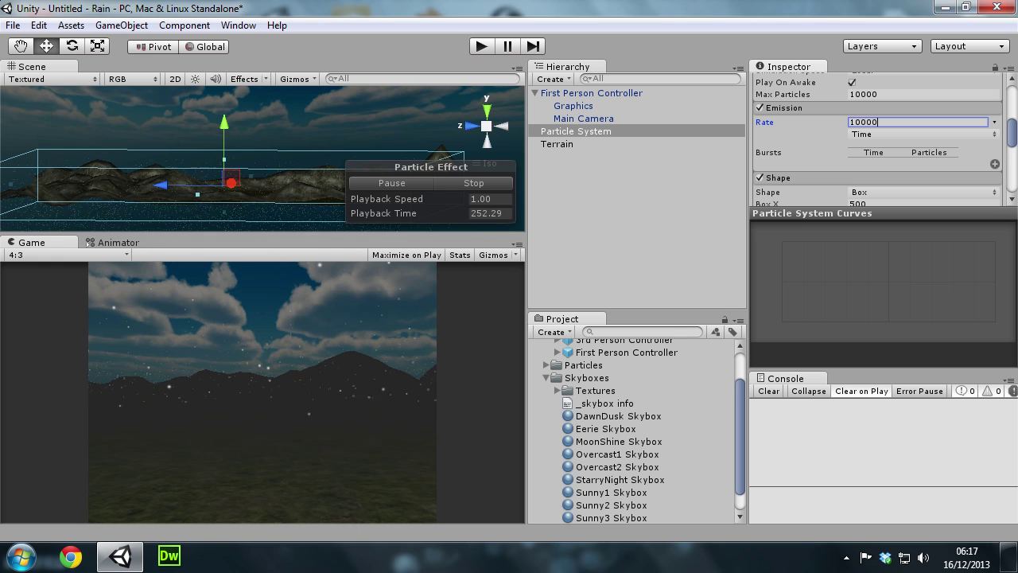
{"action": "left_click_drag", "start_coordinate": [224, 128], "coordinate": [224, 95]}
{"action": "mouse_move", "coordinate": [113, 164]}
{"action": "left_mouse_down", "text": "alt"}
{"action": "mouse_move", "coordinate": [171, 167]}
{"action": "mouse_move", "coordinate": [187, 155]}
{"action": "left_mouse_up", "text": "alt"}
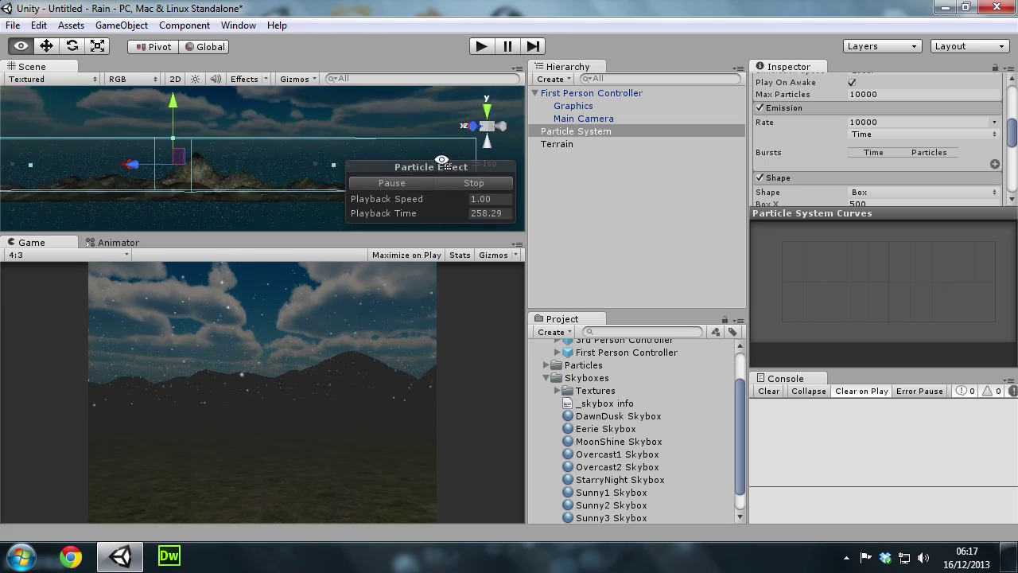
{"action": "left_click", "coordinate": [490, 46]}
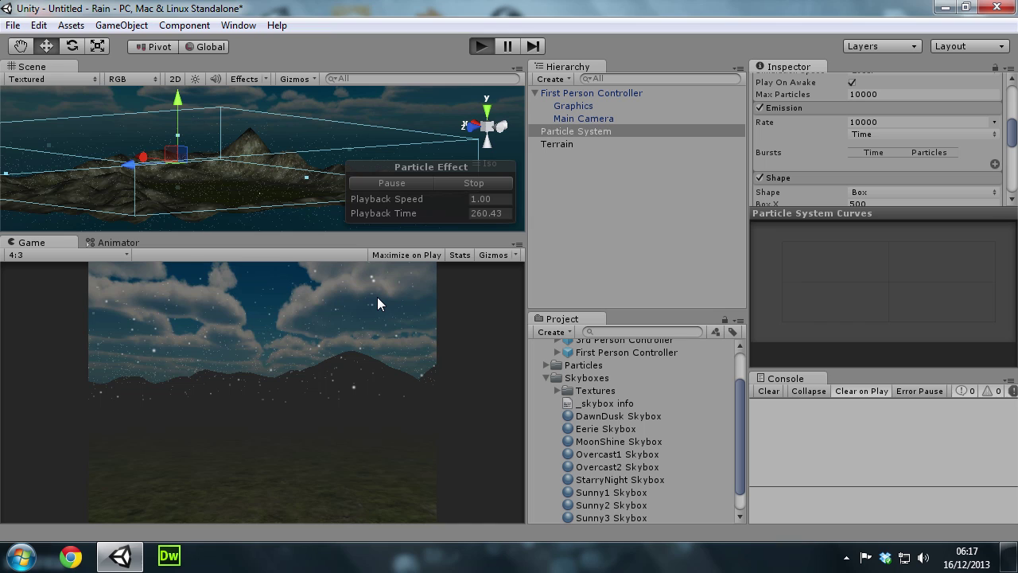
{"action": "left_click", "coordinate": [377, 297]}
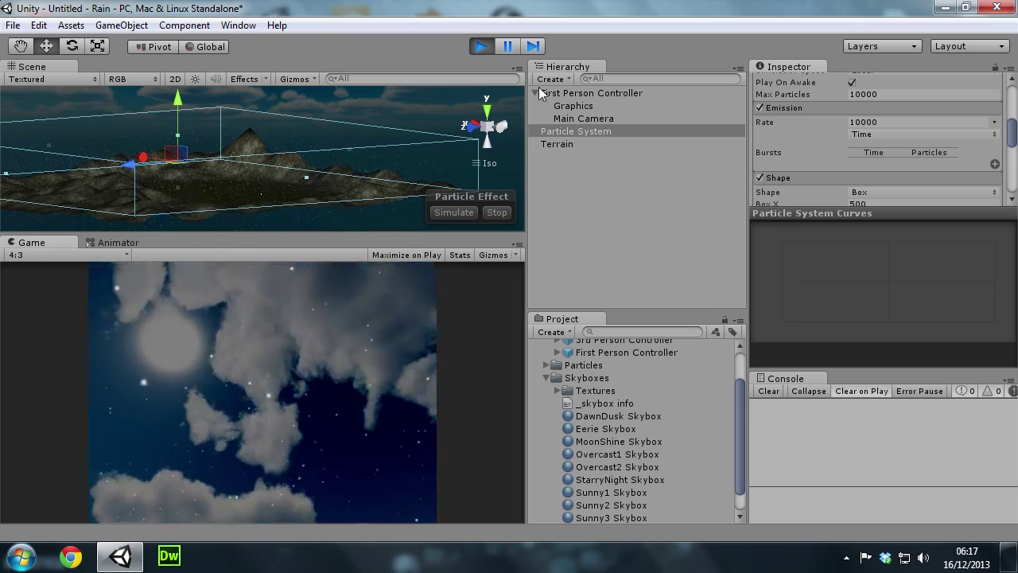
{"action": "left_click", "coordinate": [480, 46]}
{"action": "mouse_move", "coordinate": [227, 160]}
{"action": "left_mouse_down", "text": "alt"}
{"action": "mouse_move", "coordinate": [213, 85]}
{"action": "mouse_move", "coordinate": [199, 82]}
{"action": "left_mouse_up", "text": "alt"}
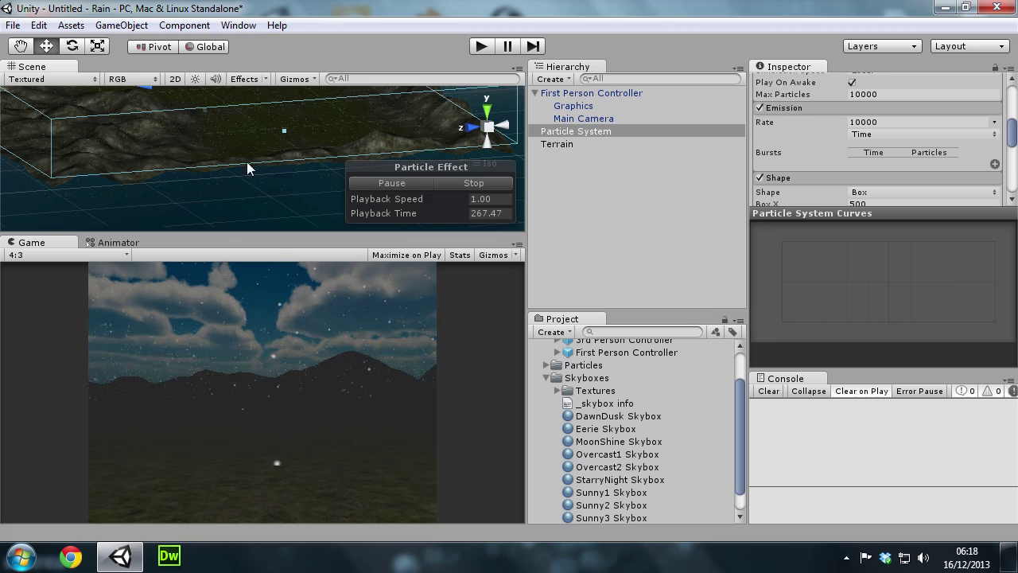
{"action": "scroll", "coordinate": [851, 151], "scroll_direction": "down", "scroll_amount": 3}
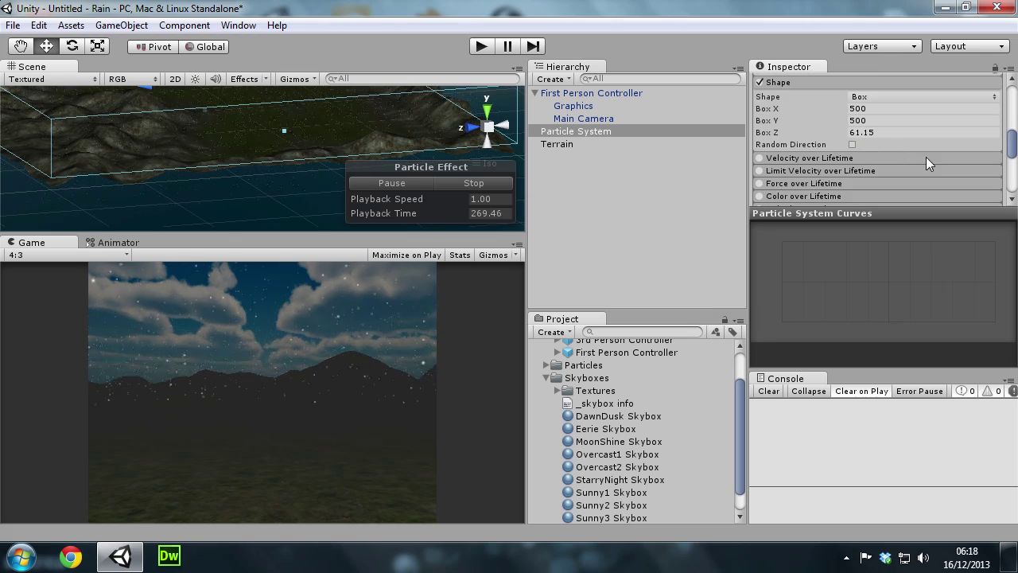
Enable the Collision module with the Terrain as its collision plane
{"action": "scroll", "coordinate": [870, 166], "scroll_direction": "down", "scroll_amount": 3}
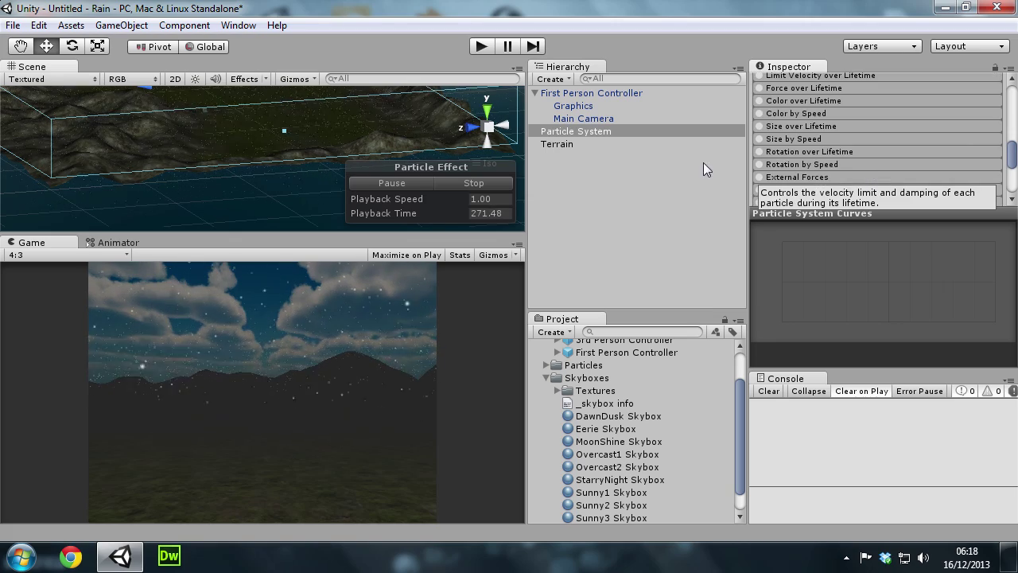
{"action": "scroll", "coordinate": [943, 168], "scroll_direction": "down", "scroll_amount": 3}
{"action": "scroll", "coordinate": [874, 166], "scroll_direction": "up", "scroll_amount": 2}
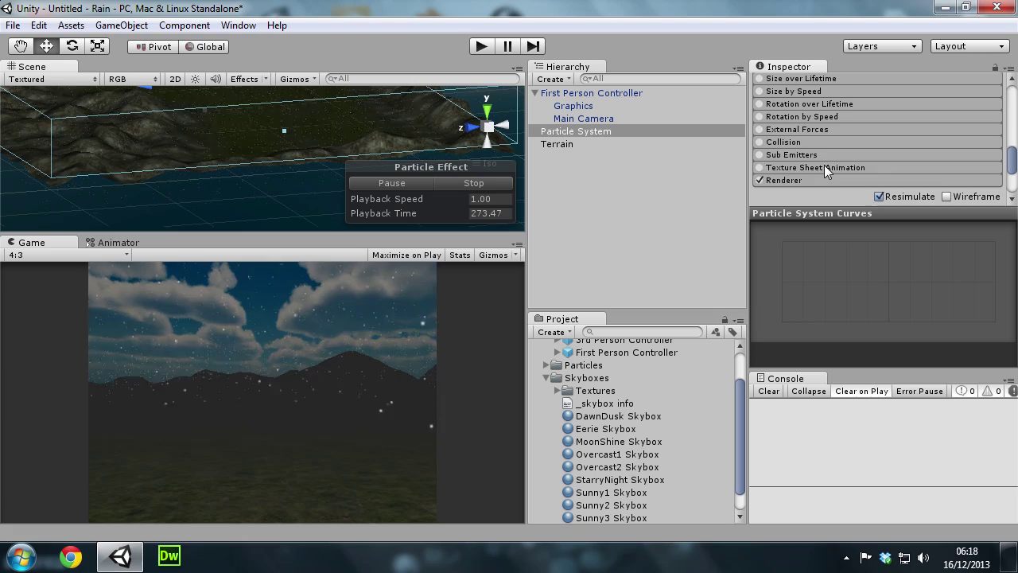
{"action": "left_click", "coordinate": [759, 141]}
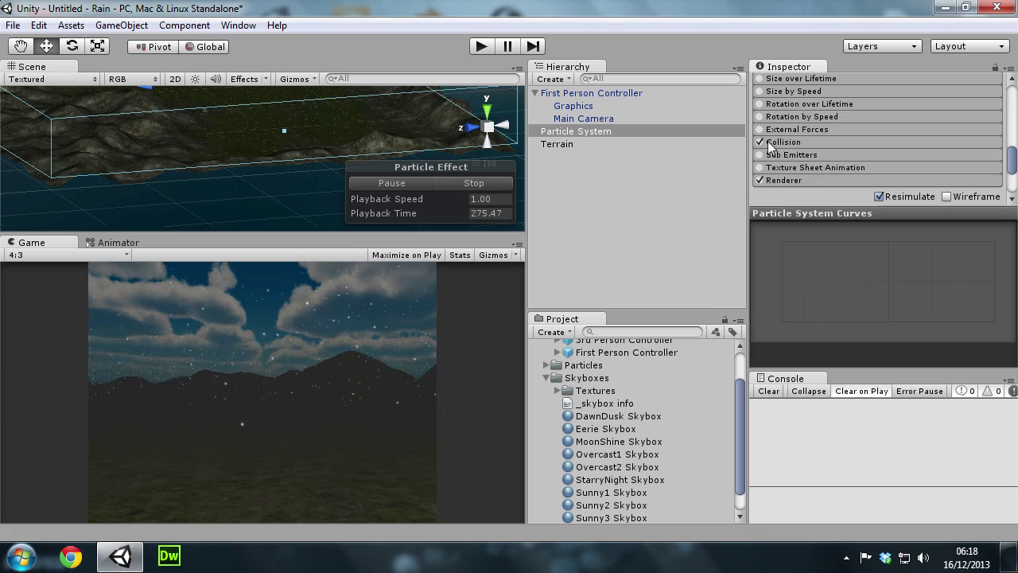
{"action": "left_click", "coordinate": [772, 141]}
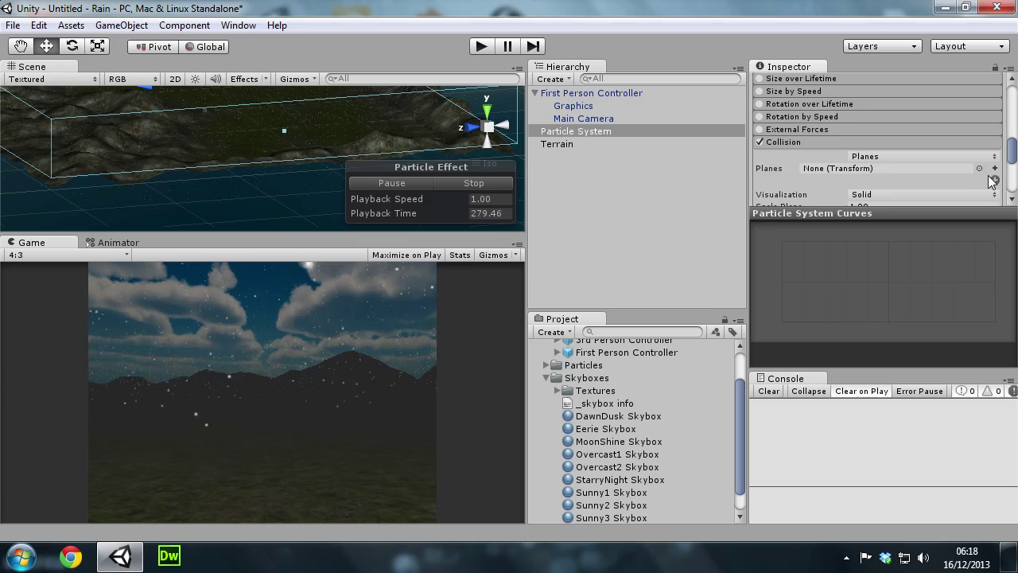
{"action": "left_click", "coordinate": [978, 169]}
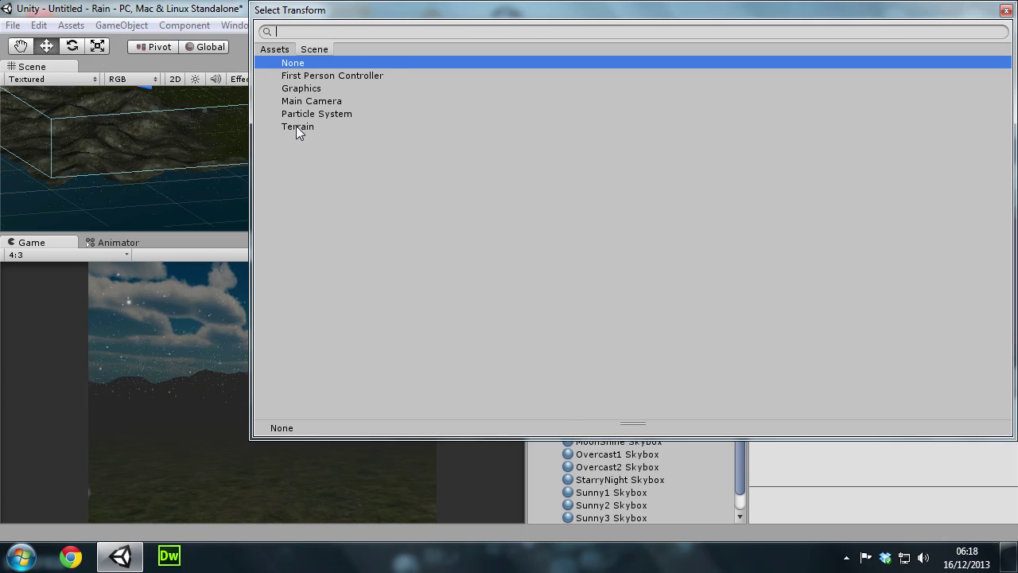
{"action": "double_click", "coordinate": [296, 126]}
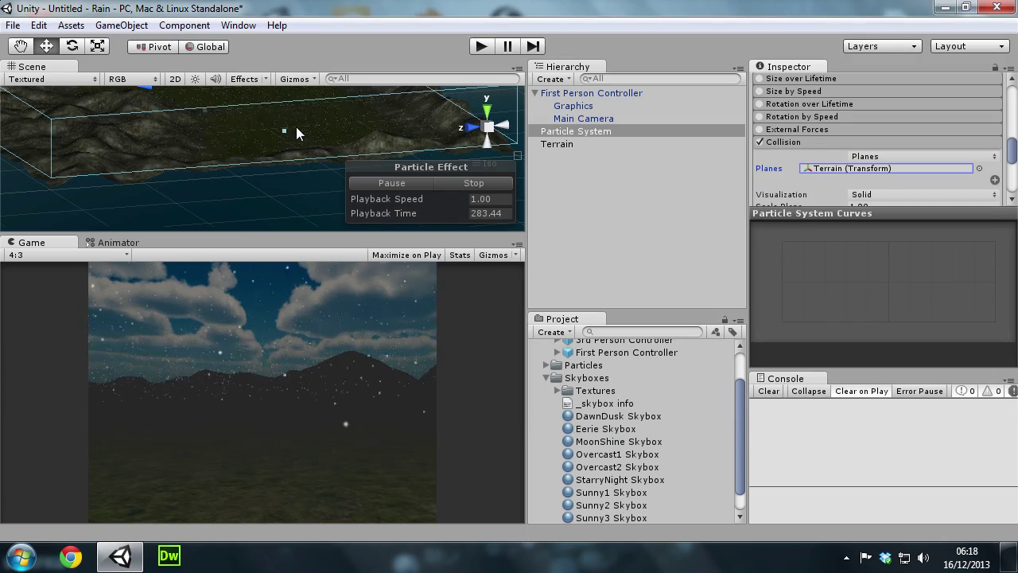
{"action": "mouse_move", "coordinate": [214, 176]}
{"action": "left_mouse_down", "text": "alt"}
{"action": "mouse_move", "coordinate": [337, 128]}
{"action": "mouse_move", "coordinate": [302, 120]}
{"action": "left_mouse_up", "text": "alt"}
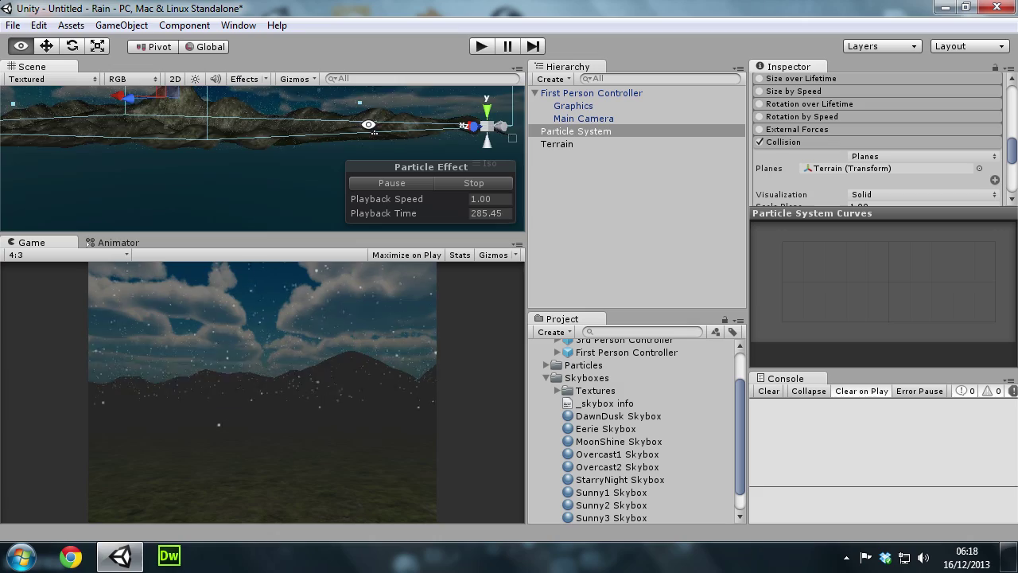
Lower the collision Bounce from 1 to 0 and play the scene to test it
{"action": "scroll", "coordinate": [905, 188], "scroll_direction": "down", "scroll_amount": 3}
{"action": "scroll", "coordinate": [894, 179], "scroll_direction": "down", "scroll_amount": 2}
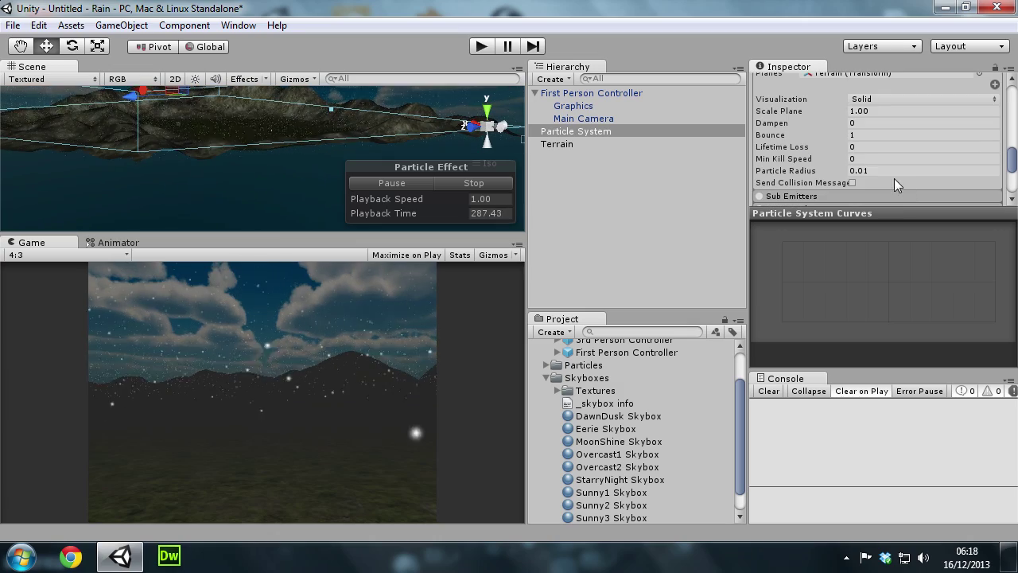
{"action": "scroll", "coordinate": [897, 140], "scroll_direction": "up", "scroll_amount": 2}
{"action": "scroll", "coordinate": [898, 141], "scroll_direction": "up", "scroll_amount": 3}
{"action": "scroll", "coordinate": [898, 140], "scroll_direction": "down", "scroll_amount": 3}
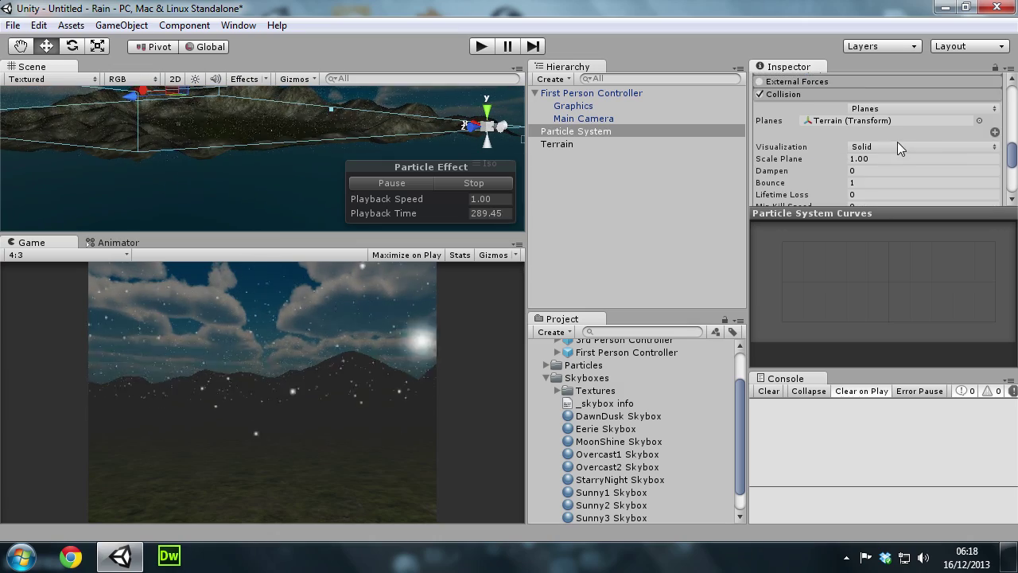
{"action": "scroll", "coordinate": [885, 134], "scroll_direction": "down", "scroll_amount": 1}
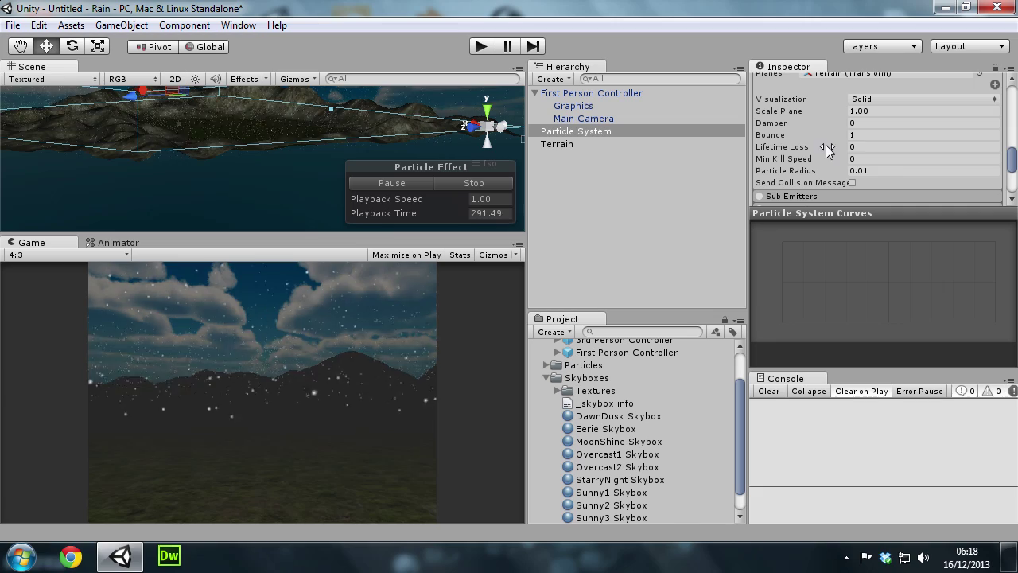
{"action": "left_click", "coordinate": [851, 136]}
{"action": "left_click_drag", "start_coordinate": [846, 136], "coordinate": [747, 139]}
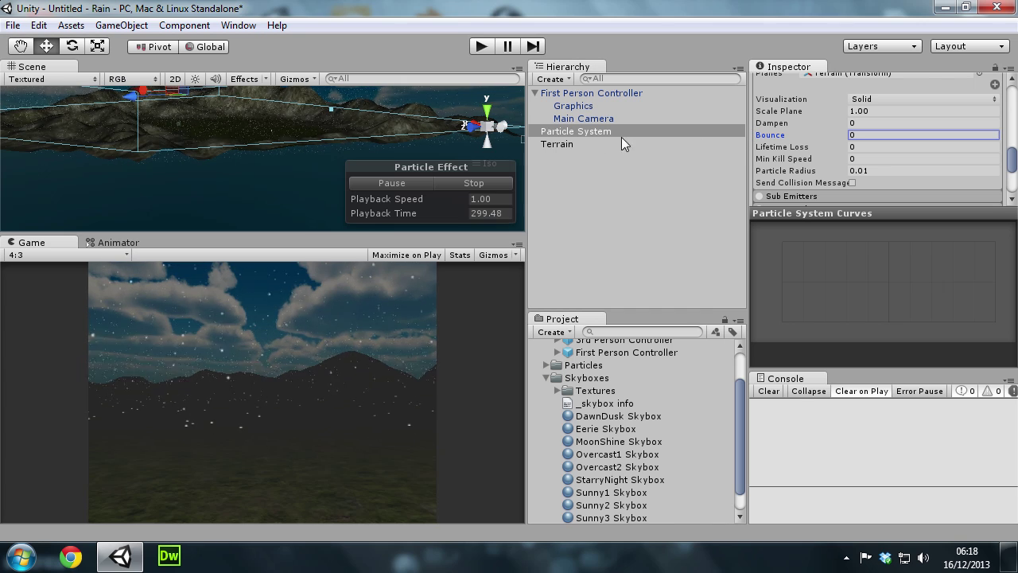
{"action": "left_click", "coordinate": [476, 48]}
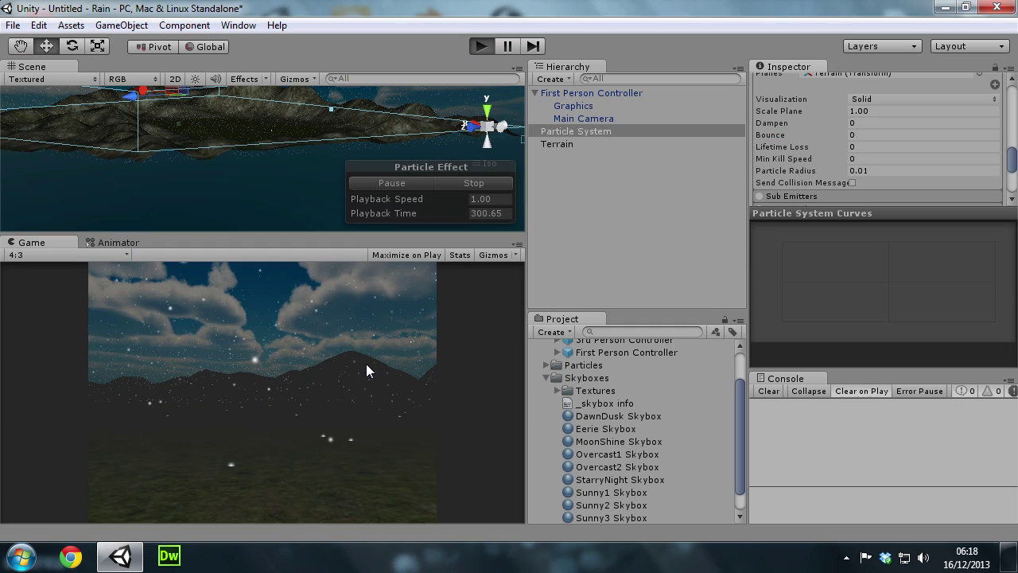
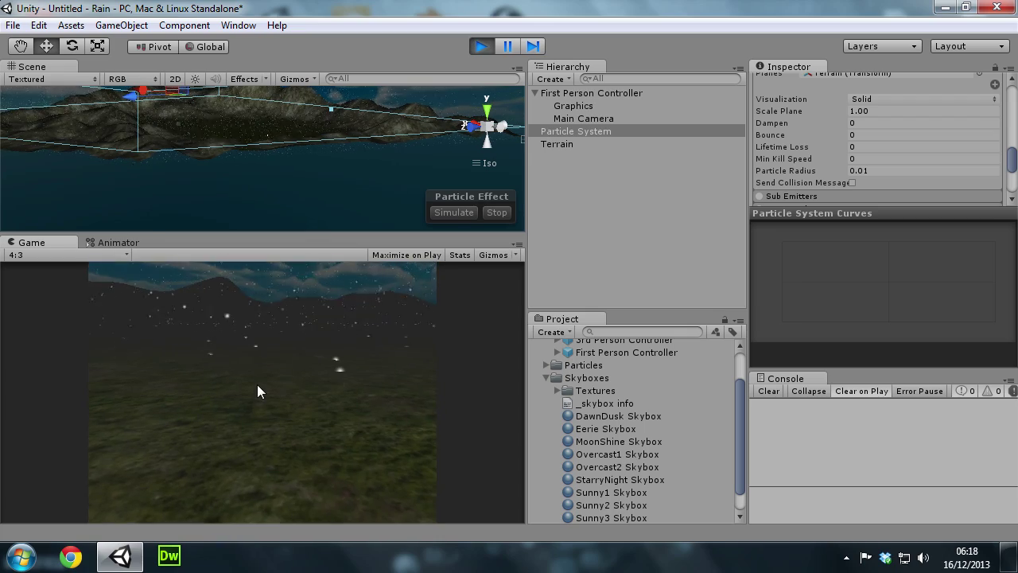
Stop the test run and select the rain Particle System to review its settings
{"action": "left_click", "coordinate": [480, 46]}
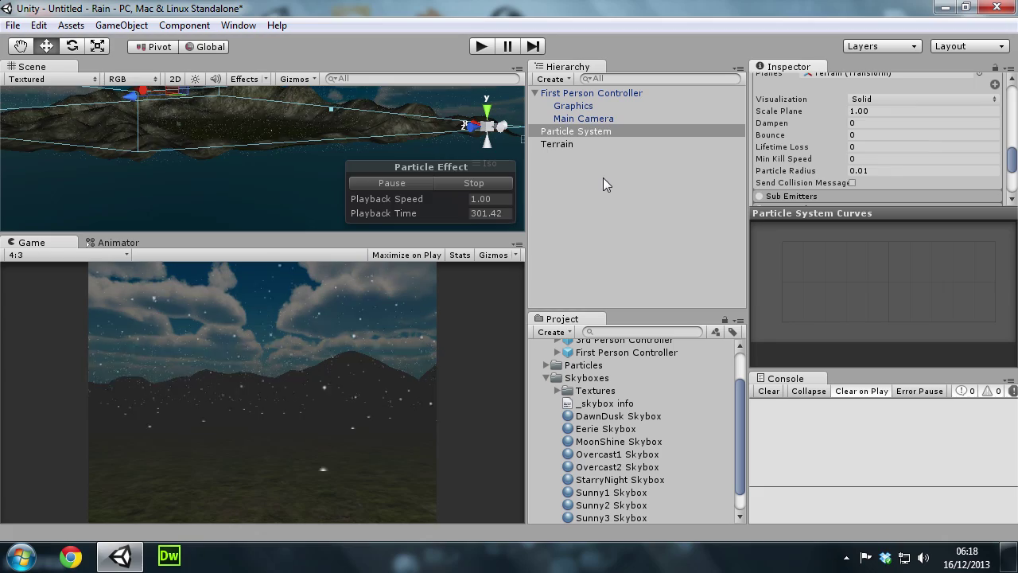
{"action": "left_click", "coordinate": [573, 146]}
{"action": "left_click", "coordinate": [574, 132]}
{"action": "scroll", "coordinate": [920, 133], "scroll_direction": "down", "scroll_amount": 5}
{"action": "scroll", "coordinate": [919, 134], "scroll_direction": "down", "scroll_amount": 5}
{"action": "scroll", "coordinate": [919, 133], "scroll_direction": "down", "scroll_amount": 2}
{"action": "scroll", "coordinate": [939, 151], "scroll_direction": "up", "scroll_amount": 5}
{"action": "scroll", "coordinate": [963, 167], "scroll_direction": "up", "scroll_amount": 2}
{"action": "scroll", "coordinate": [983, 180], "scroll_direction": "down", "scroll_amount": 5}
{"action": "scroll", "coordinate": [984, 180], "scroll_direction": "down", "scroll_amount": 3}
{"action": "scroll", "coordinate": [984, 180], "scroll_direction": "up", "scroll_amount": 5}
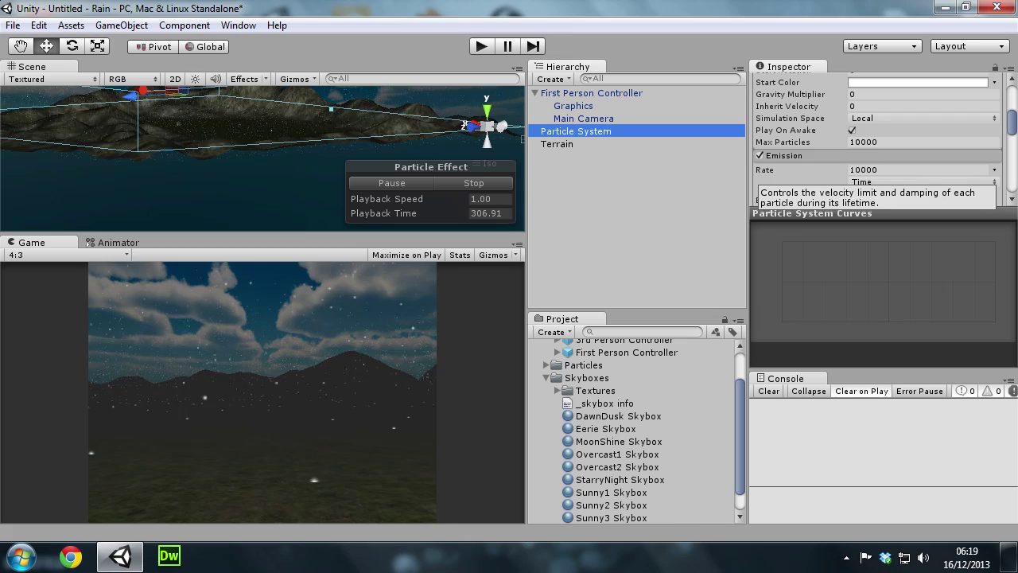
Lower the rain emission rate from 10000 to 1000 particles per second
{"action": "left_click", "coordinate": [875, 141]}
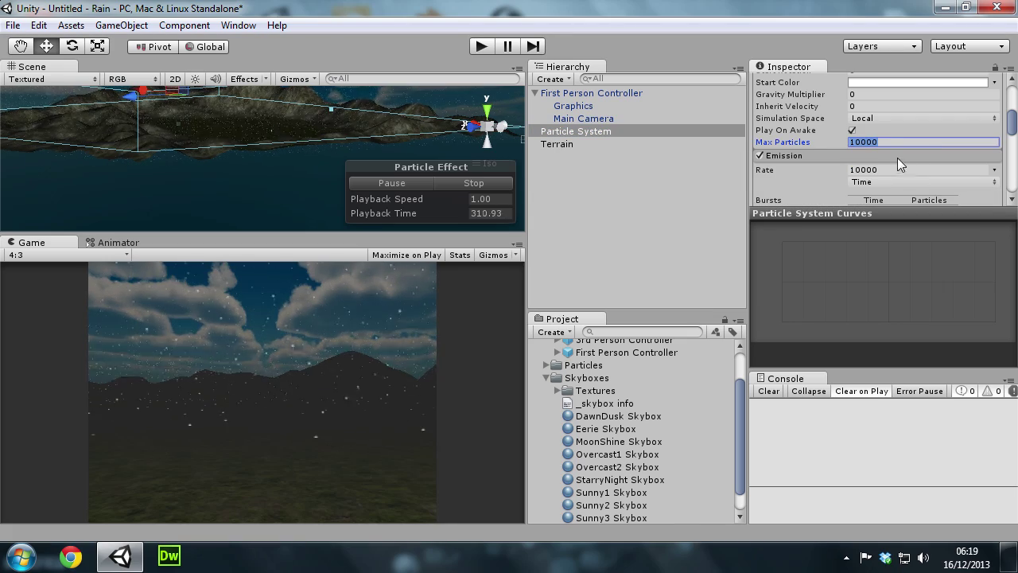
{"action": "left_click", "coordinate": [914, 169]}
{"action": "type", "text": "1000"}
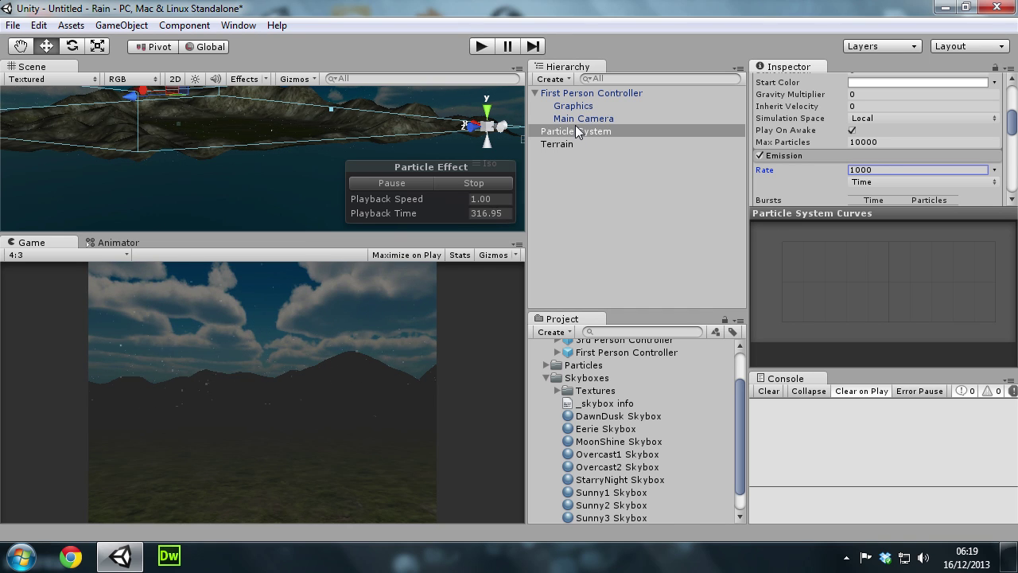
{"action": "scroll", "coordinate": [850, 135], "scroll_direction": "down", "scroll_amount": 3}
{"action": "scroll", "coordinate": [851, 129], "scroll_direction": "down", "scroll_amount": 2}
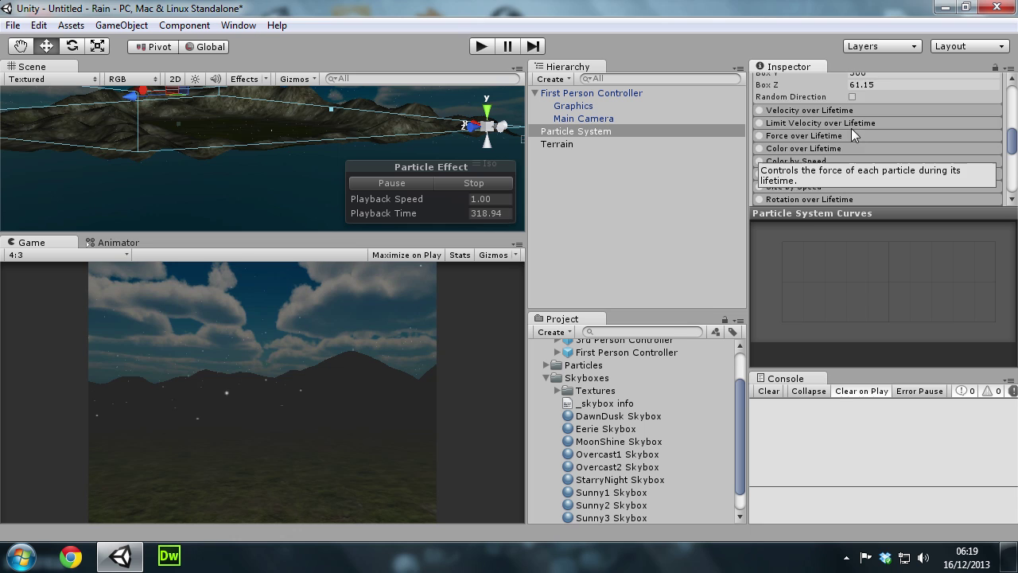
{"action": "scroll", "coordinate": [858, 119], "scroll_direction": "up", "scroll_amount": 1}
{"action": "left_click", "coordinate": [869, 108]}
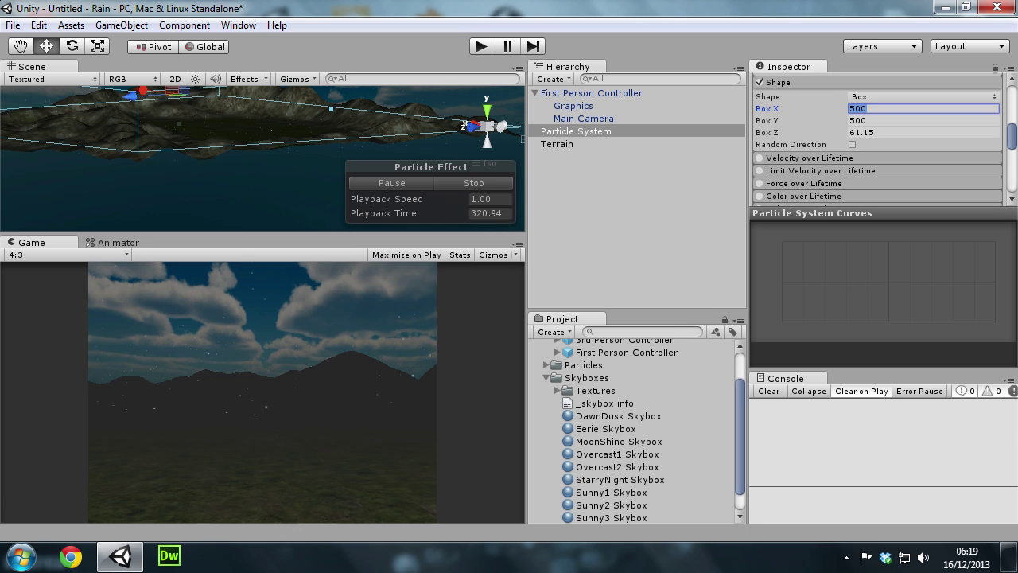
Set the emitter's Shape box size to 50 by 50 by 0
{"action": "type", "text": "100"}
{"action": "key", "text": "BackSpace"}
{"action": "key", "text": "BackSpace"}
{"action": "type", "text": "50"}
{"action": "key", "text": "Tab"}
{"action": "type", "text": "5"}
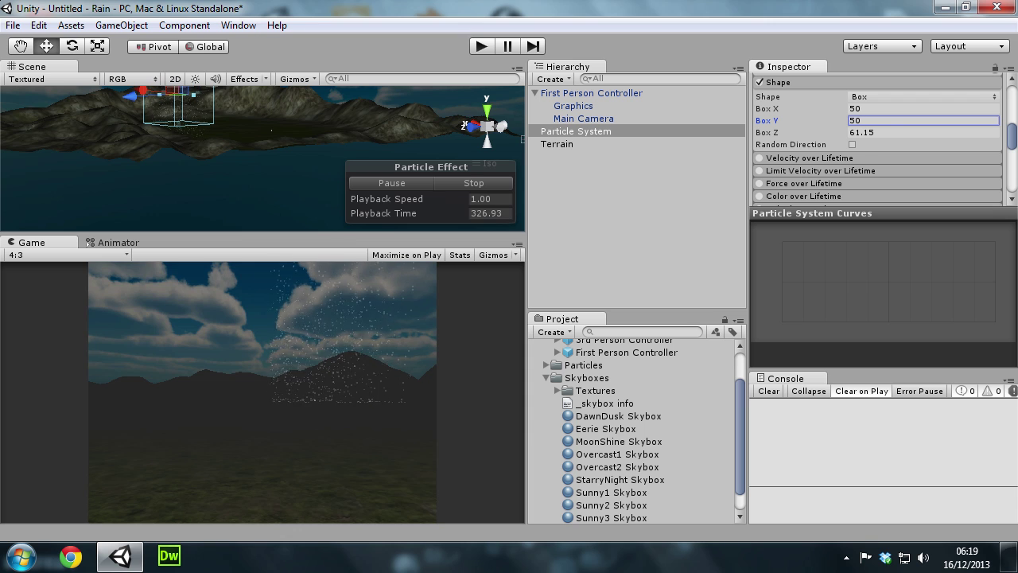
{"action": "key", "text": "Tab"}
{"action": "type", "text": "0"}
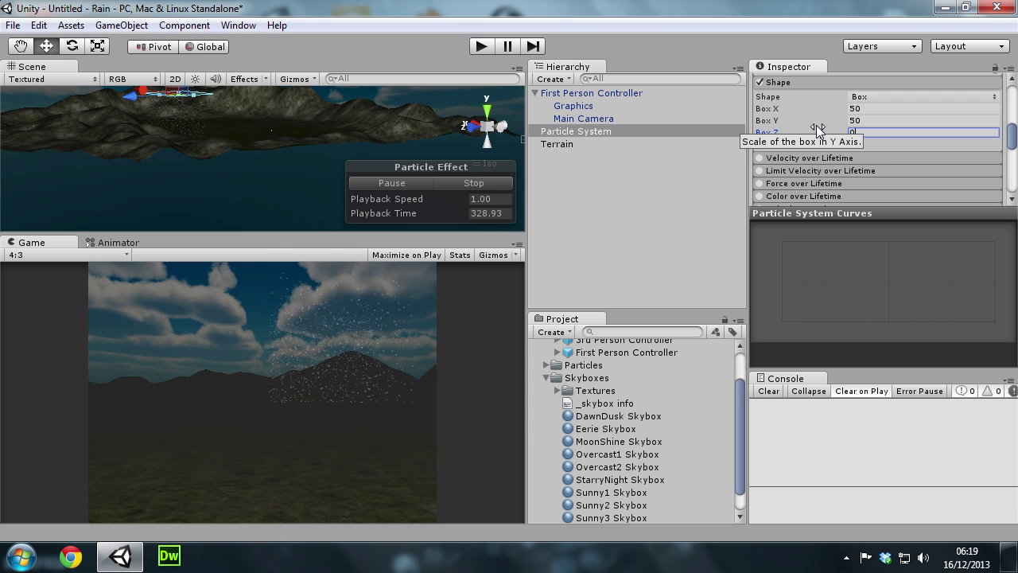
Parent the Particle System under the First Person Controller
{"action": "left_click", "coordinate": [586, 125]}
{"action": "left_click_drag", "start_coordinate": [585, 131], "coordinate": [586, 97]}
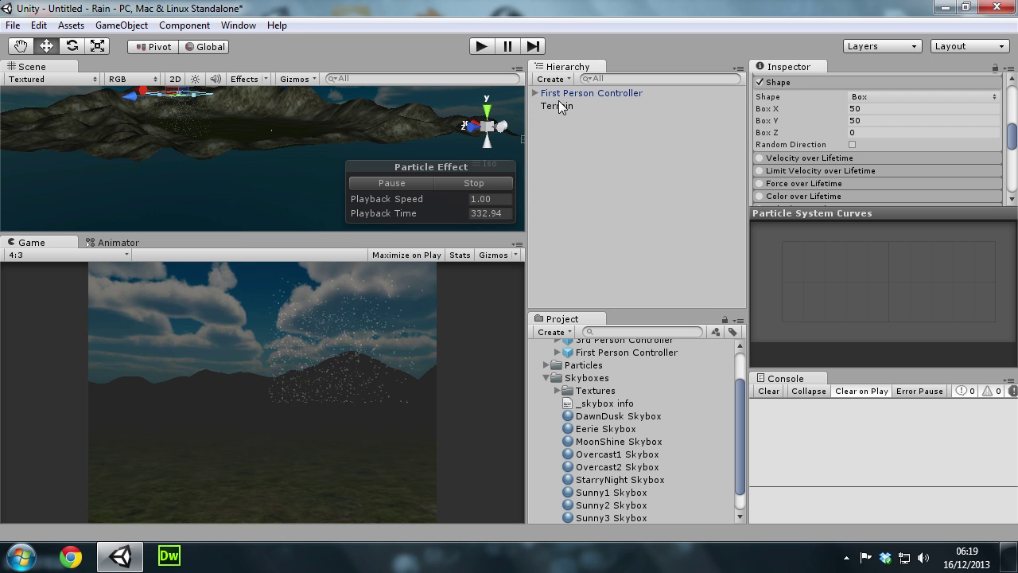
{"action": "left_click", "coordinate": [535, 93]}
{"action": "left_click", "coordinate": [586, 130]}
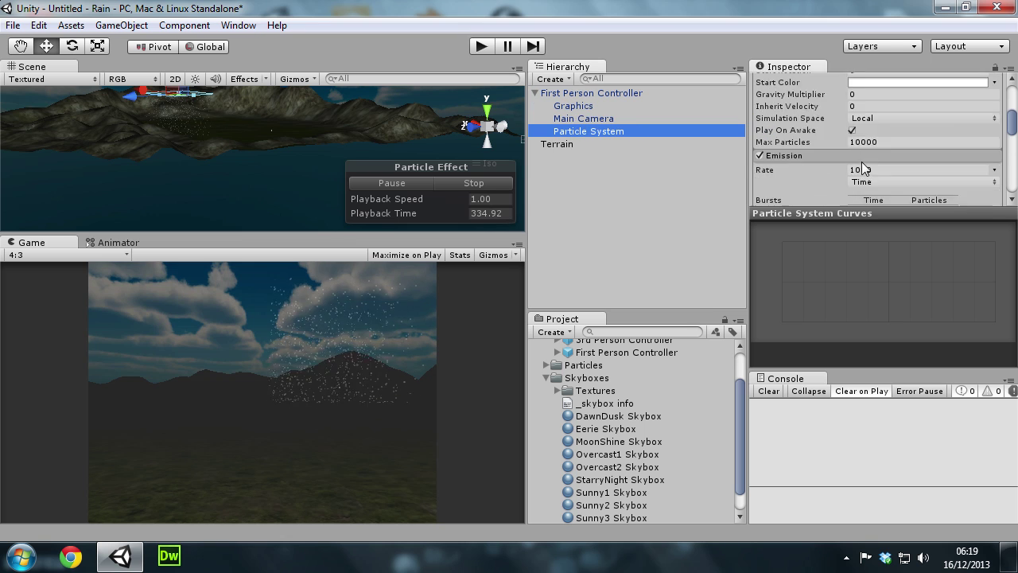
Zero the emitter's position to 0, 0, 0, then raise it about 42 units above the player
{"action": "left_click", "coordinate": [889, 127]}
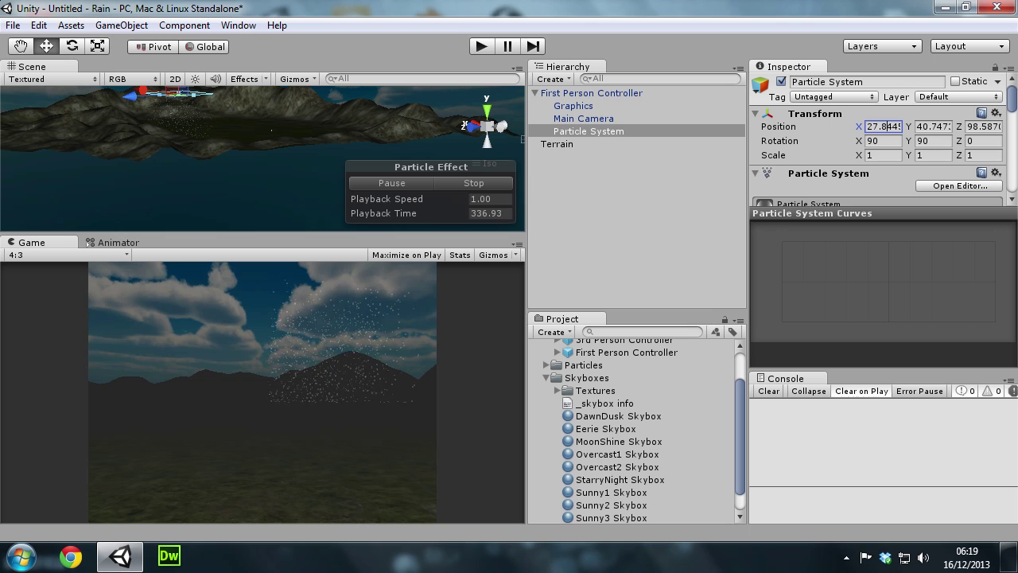
{"action": "key", "text": "ctrl+a"}
{"action": "type", "text": "0"}
{"action": "key", "text": "Tab"}
{"action": "type", "text": "0"}
{"action": "key", "text": "Tab"}
{"action": "type", "text": "0"}
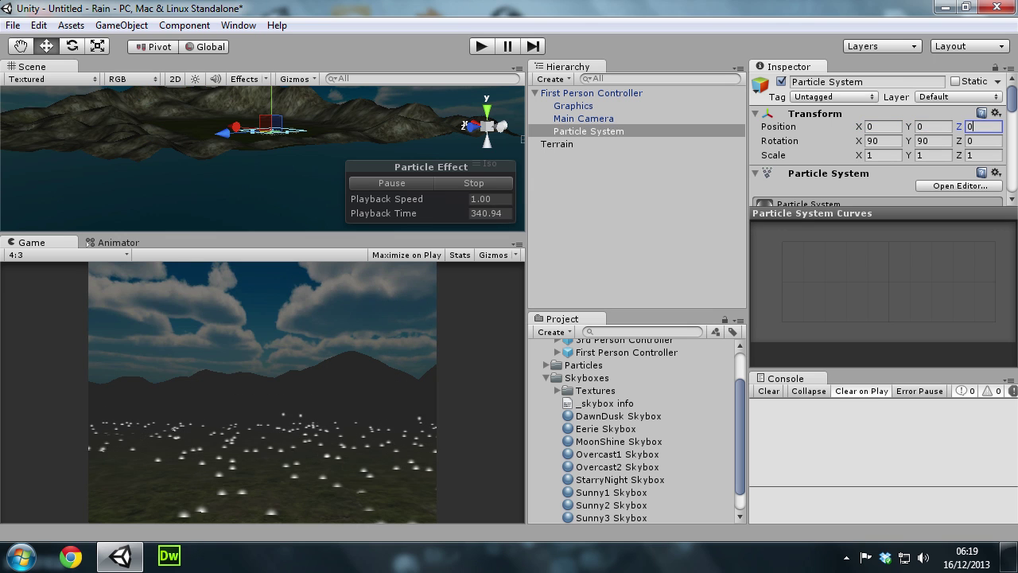
{"action": "left_click_drag", "start_coordinate": [270, 93], "coordinate": [271, 54]}
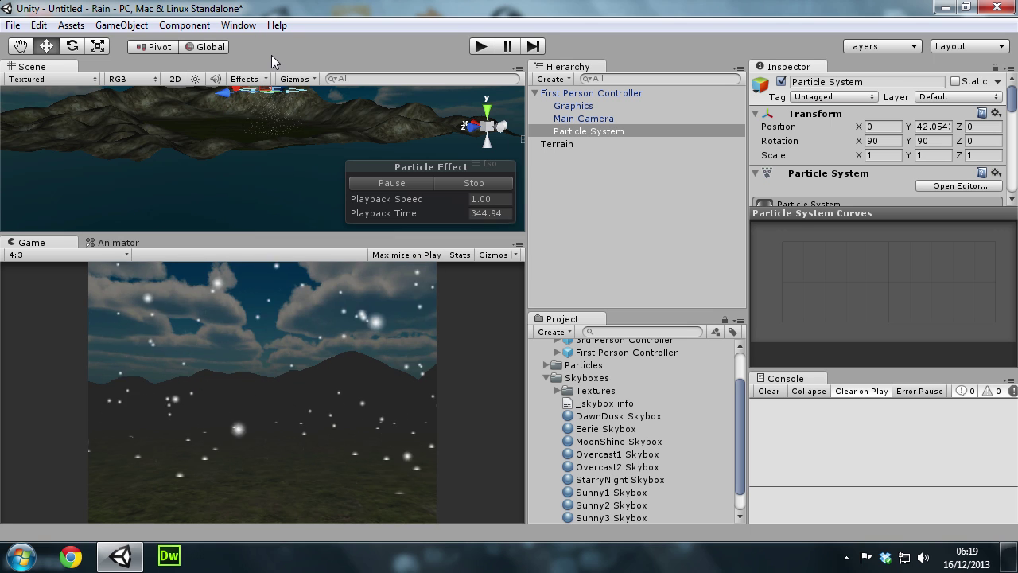
{"action": "left_click", "coordinate": [473, 47]}
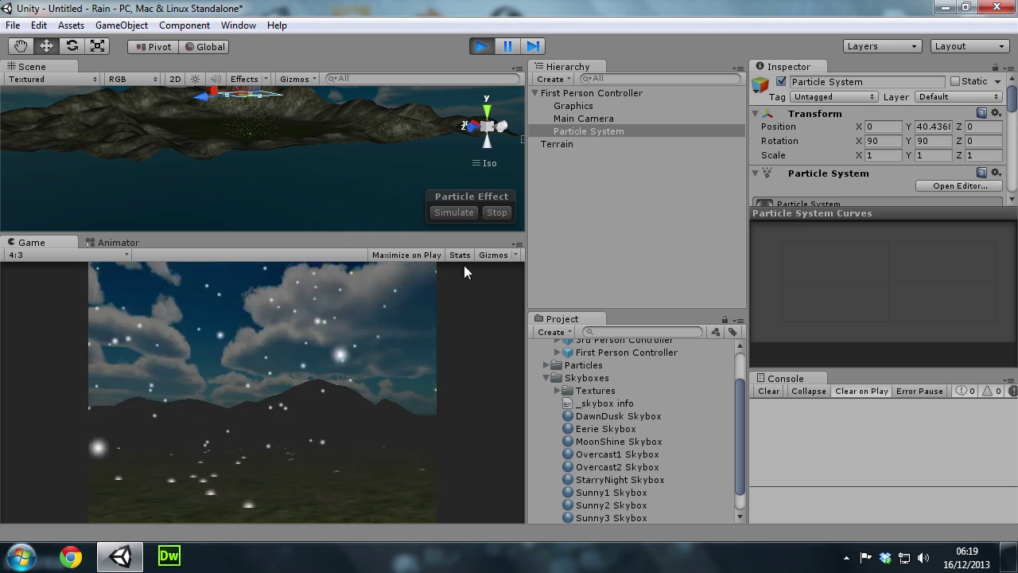
Stop the rain preview and inspect the particle start size
{"action": "left_click", "coordinate": [476, 46]}
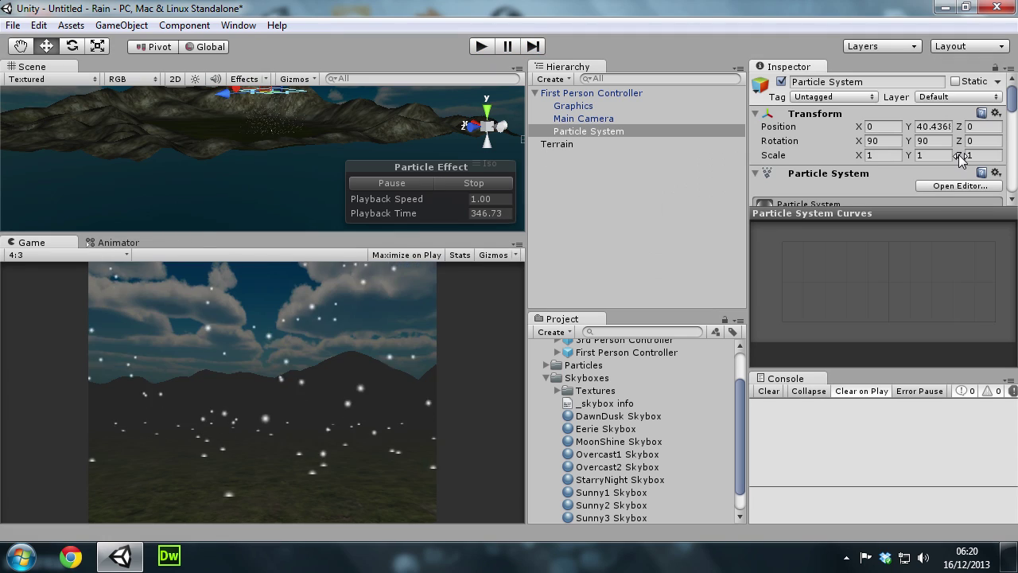
{"action": "scroll", "coordinate": [959, 154], "scroll_direction": "down", "scroll_amount": 5}
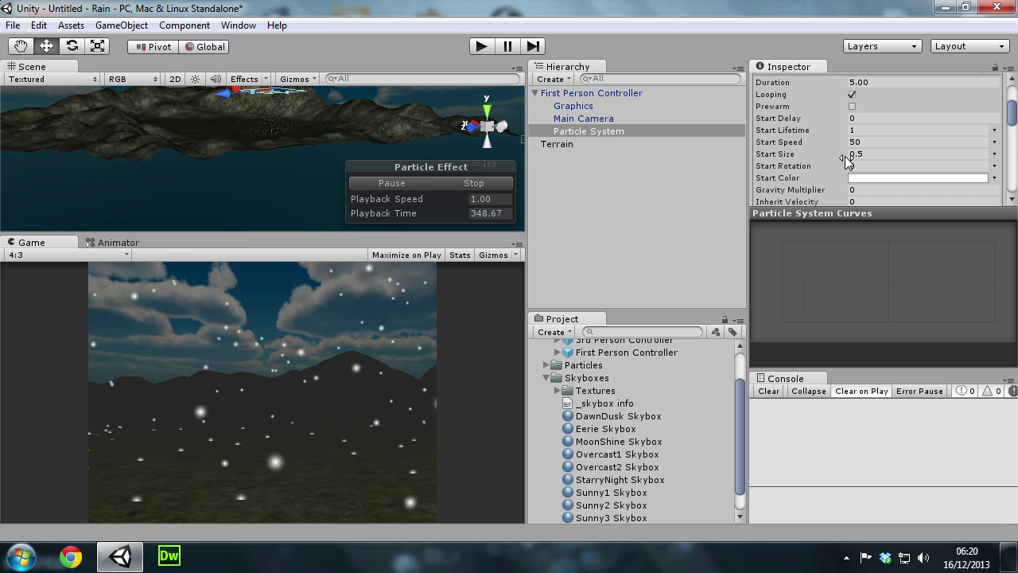
{"action": "left_click", "coordinate": [851, 153]}
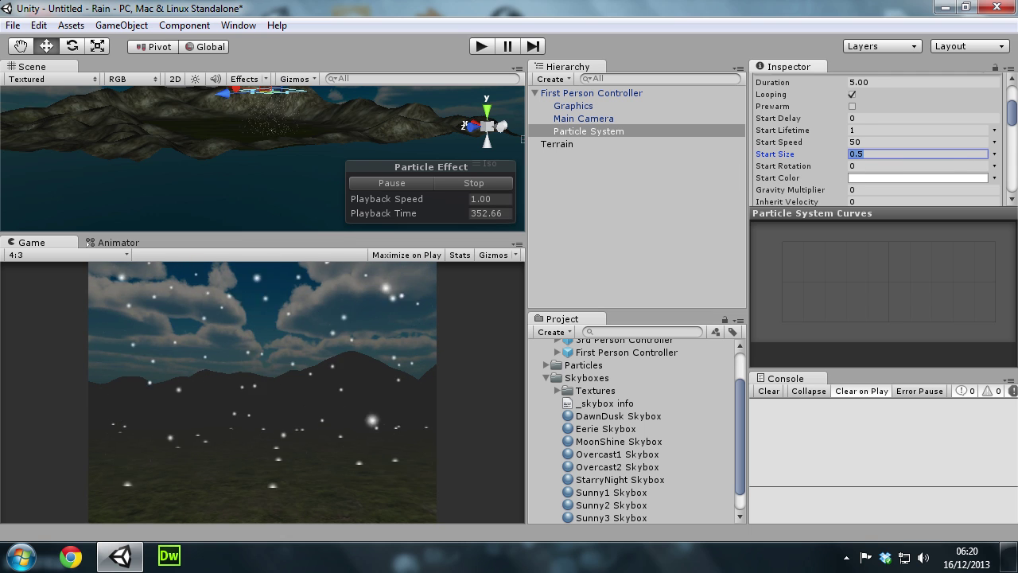
Expand the Renderer module to show its Default-Particle material
{"action": "scroll", "coordinate": [945, 156], "scroll_direction": "down", "scroll_amount": 3}
{"action": "scroll", "coordinate": [945, 156], "scroll_direction": "down", "scroll_amount": 3}
{"action": "scroll", "coordinate": [808, 140], "scroll_direction": "down", "scroll_amount": 5}
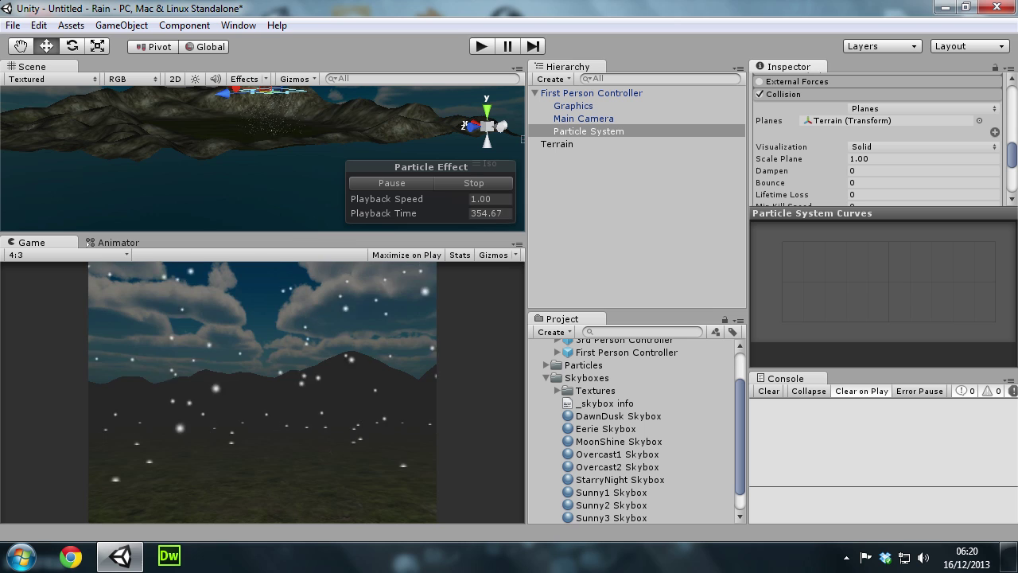
{"action": "scroll", "coordinate": [808, 140], "scroll_direction": "down", "scroll_amount": 3}
{"action": "scroll", "coordinate": [808, 140], "scroll_direction": "down", "scroll_amount": 4}
{"action": "scroll", "coordinate": [809, 140], "scroll_direction": "up", "scroll_amount": 3}
{"action": "scroll", "coordinate": [810, 140], "scroll_direction": "down", "scroll_amount": 2}
{"action": "scroll", "coordinate": [924, 104], "scroll_direction": "down", "scroll_amount": 2}
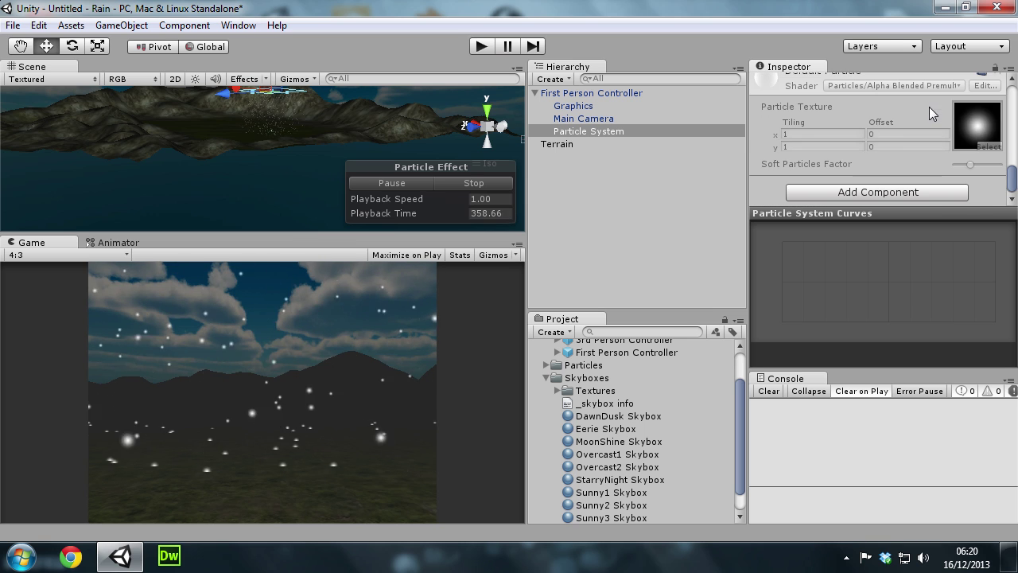
{"action": "scroll", "coordinate": [817, 114], "scroll_direction": "up", "scroll_amount": 4}
{"action": "left_click", "coordinate": [816, 125]}
{"action": "scroll", "coordinate": [817, 126], "scroll_direction": "down", "scroll_amount": 4}
{"action": "scroll", "coordinate": [909, 118], "scroll_direction": "up", "scroll_amount": 1}
{"action": "scroll", "coordinate": [944, 165], "scroll_direction": "up", "scroll_amount": 2}
Try the Sparkles1, Water Splash1, Water Splash2, Smoke4 and Snowflake materials on the rain
{"action": "scroll", "coordinate": [944, 165], "scroll_direction": "down", "scroll_amount": 2}
{"action": "left_click", "coordinate": [999, 127]}
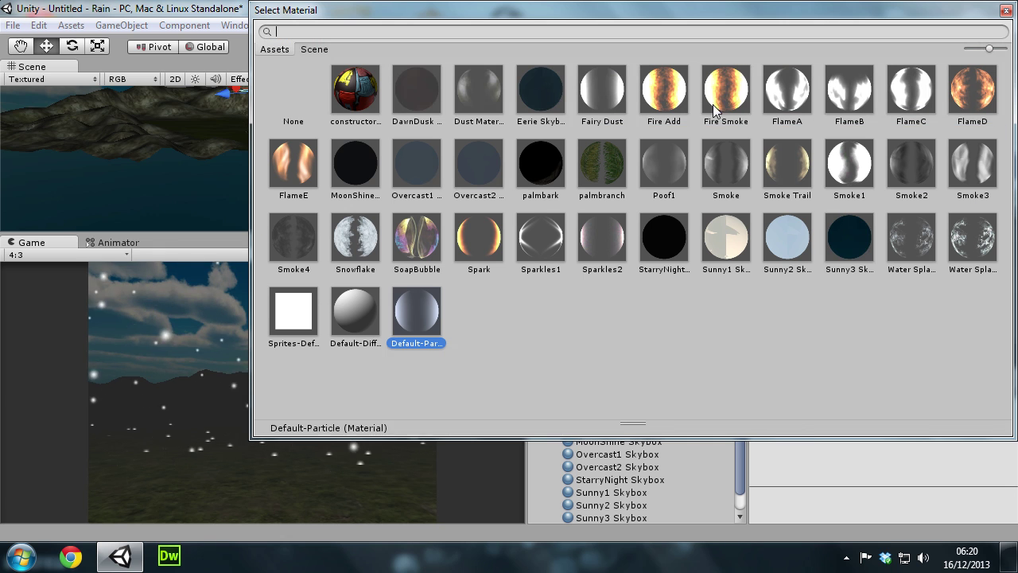
{"action": "left_click", "coordinate": [528, 233]}
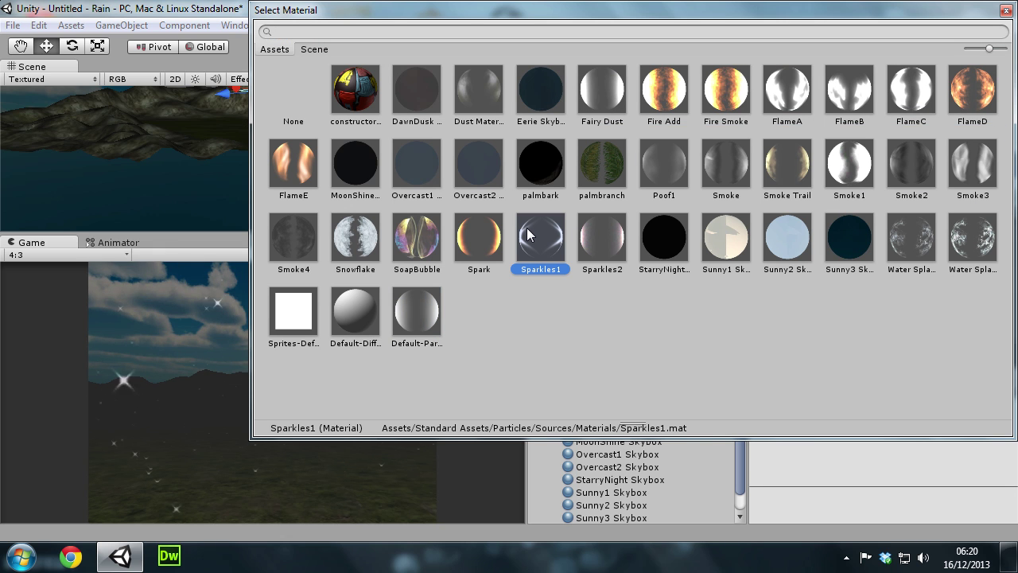
{"action": "left_click", "coordinate": [915, 239]}
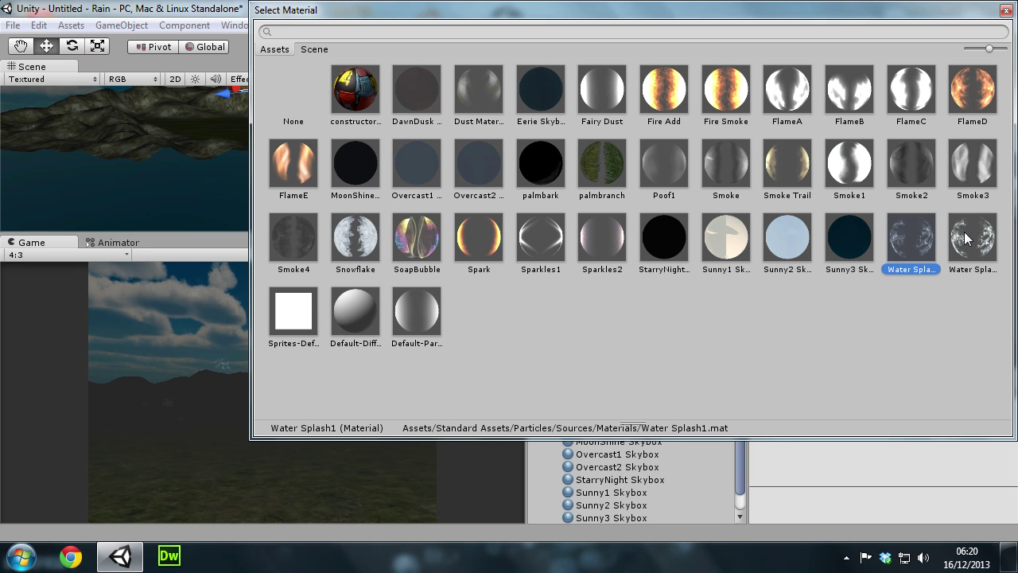
{"action": "left_click", "coordinate": [966, 238]}
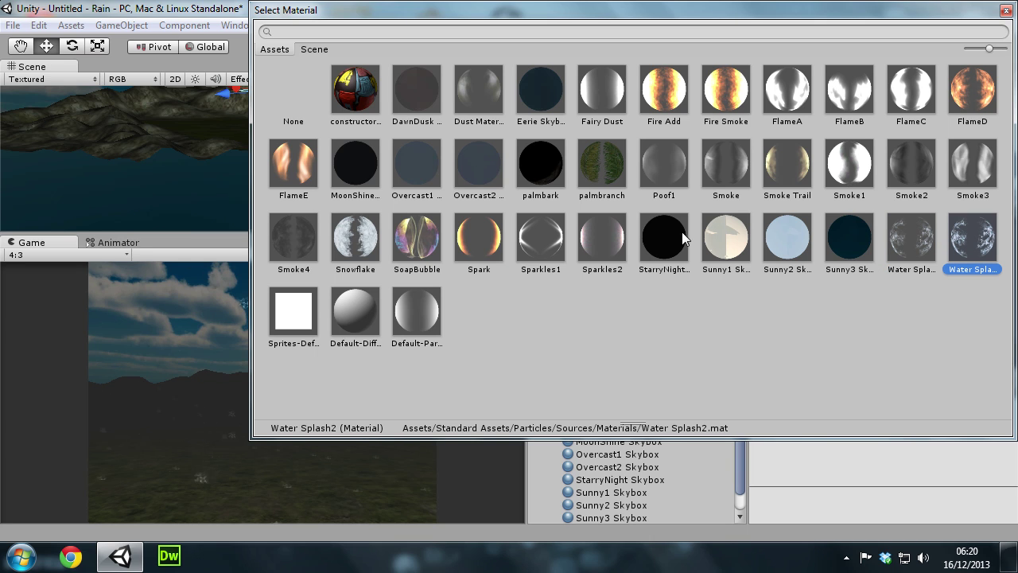
{"action": "left_click", "coordinate": [285, 234]}
{"action": "left_click", "coordinate": [336, 234]}
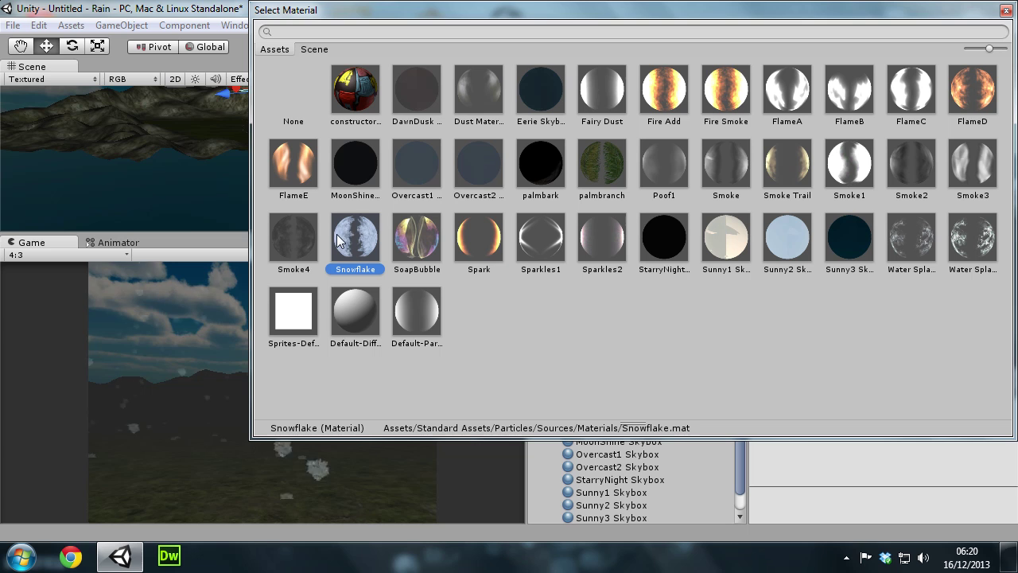
Try the Smoke, Smoke Trail, Smoke1, Smoke3 and FlameA materials, settling on Dust Material 1
{"action": "left_click", "coordinate": [720, 159]}
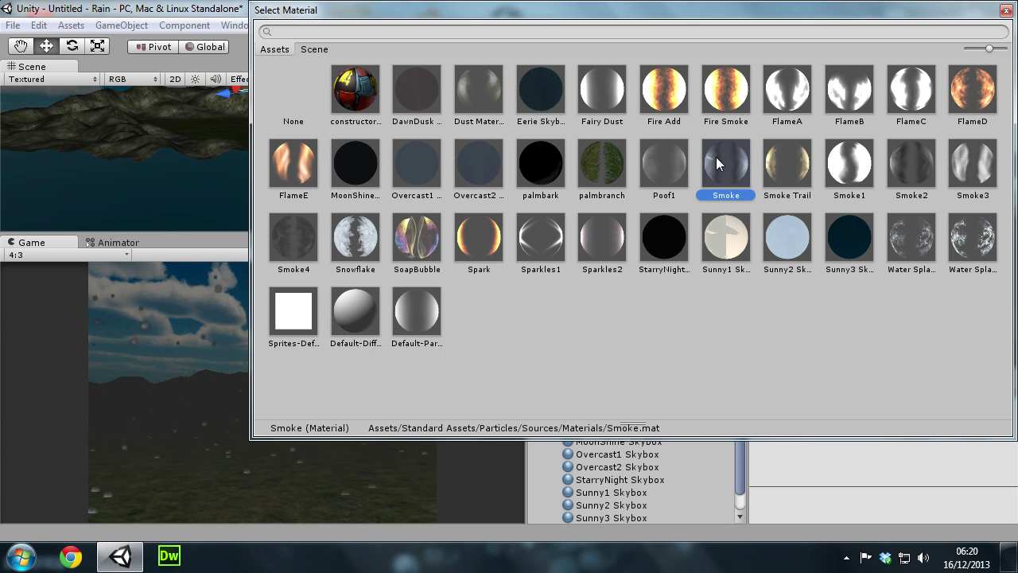
{"action": "left_click", "coordinate": [772, 162]}
{"action": "left_click", "coordinate": [856, 169]}
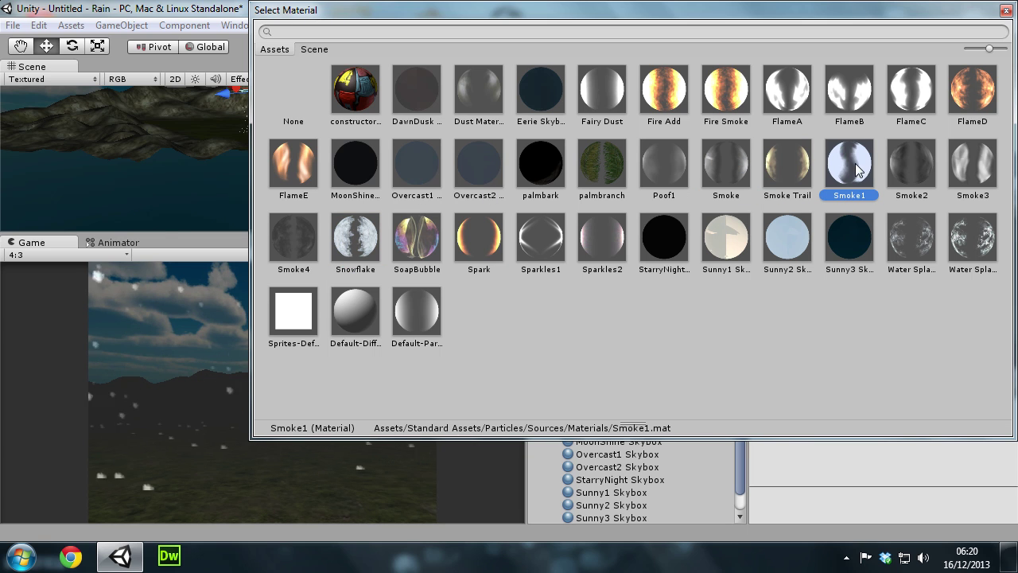
{"action": "left_click", "coordinate": [955, 168]}
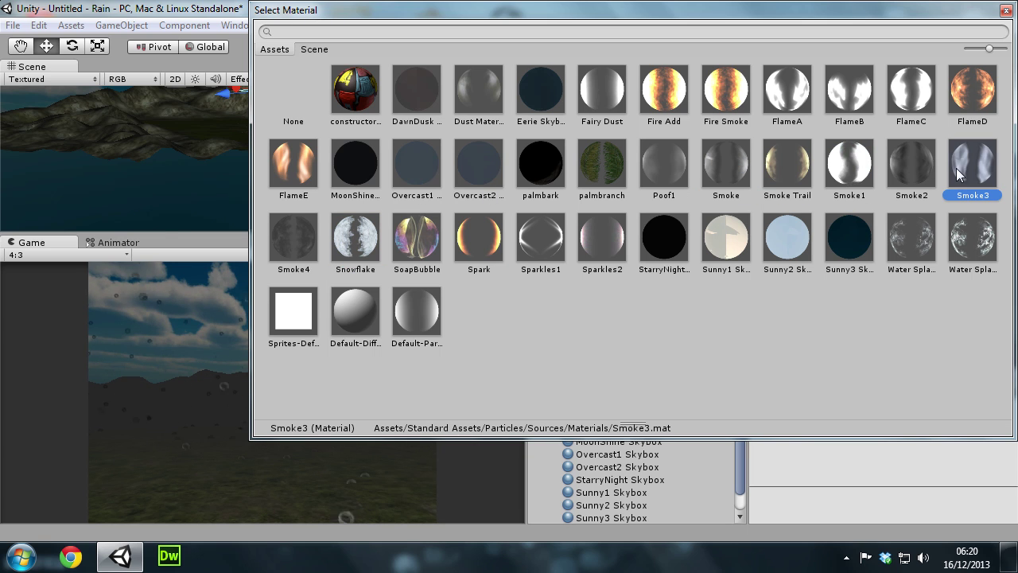
{"action": "left_click", "coordinate": [805, 106]}
{"action": "left_click", "coordinate": [481, 94]}
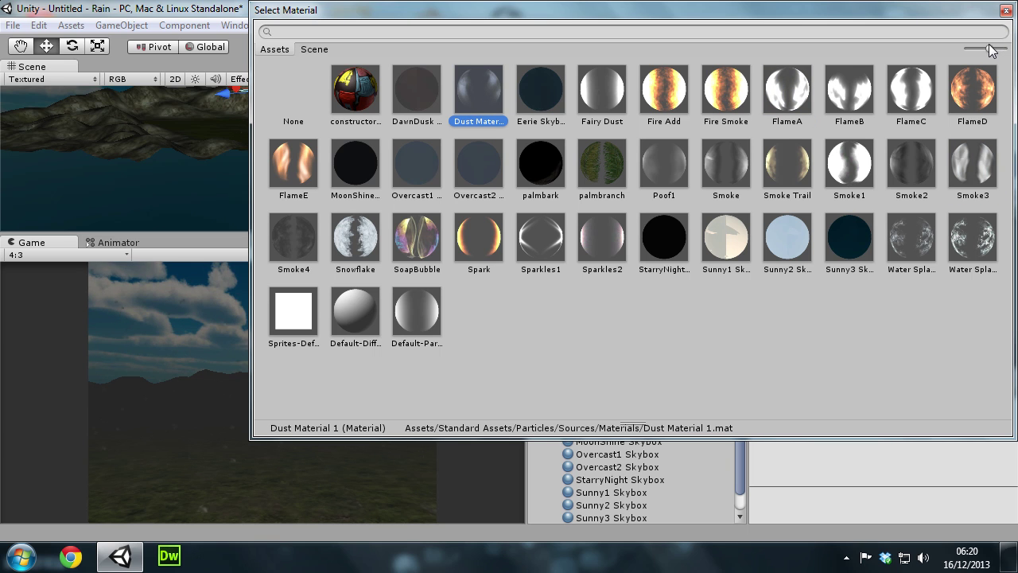
{"action": "left_click", "coordinate": [1005, 10]}
Launch Adobe Photoshop CS6 (64 Bit) by searching 'ph' in the Start menu
{"action": "key", "text": "super+d"}
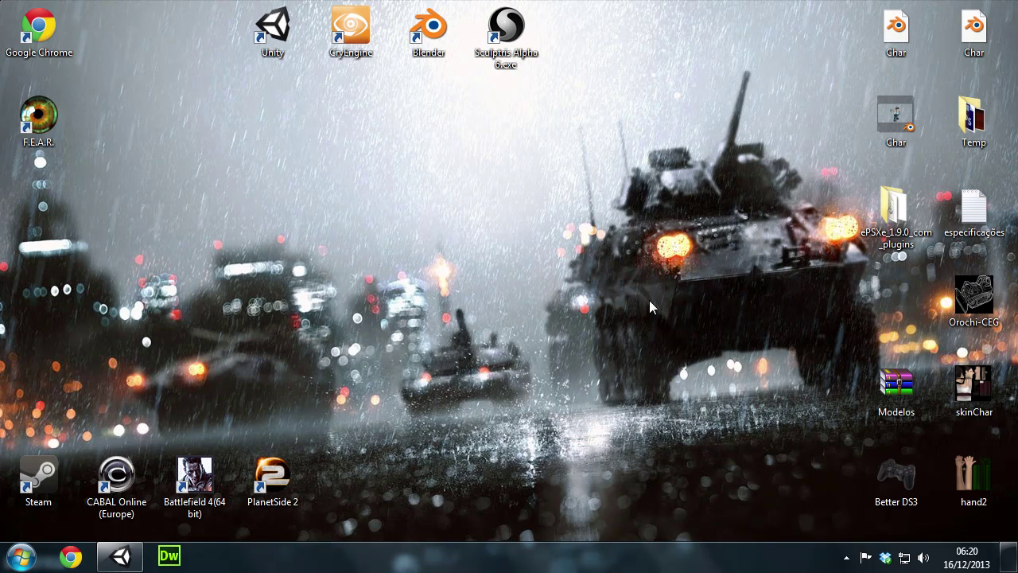
{"action": "key", "text": "super"}
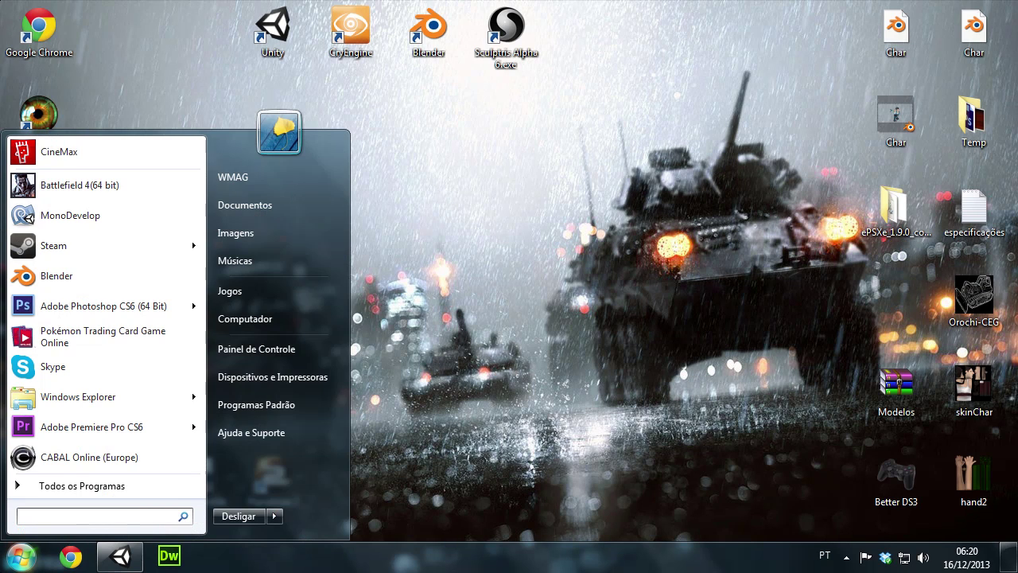
{"action": "type", "text": "pho"}
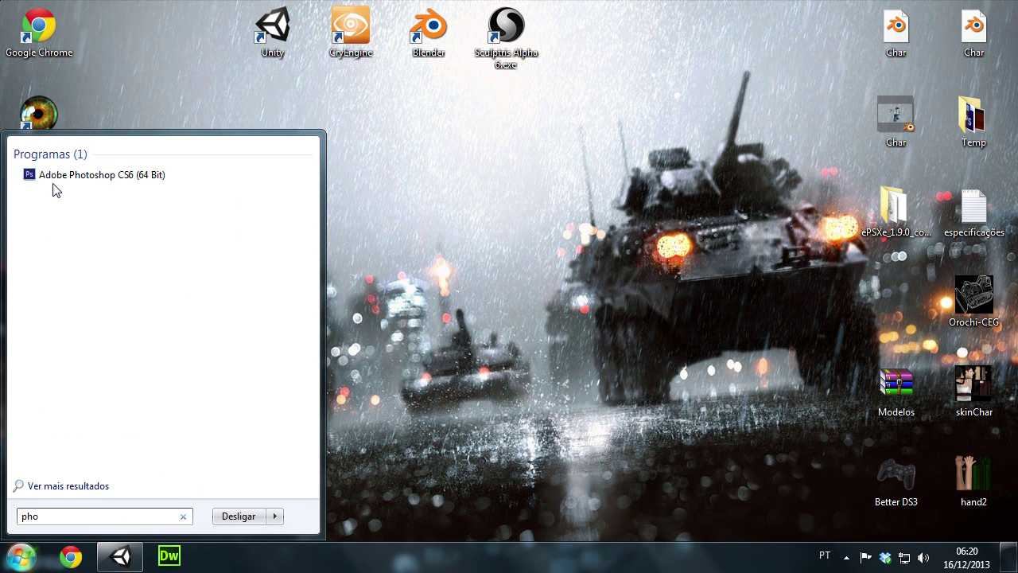
{"action": "left_click", "coordinate": [121, 174]}
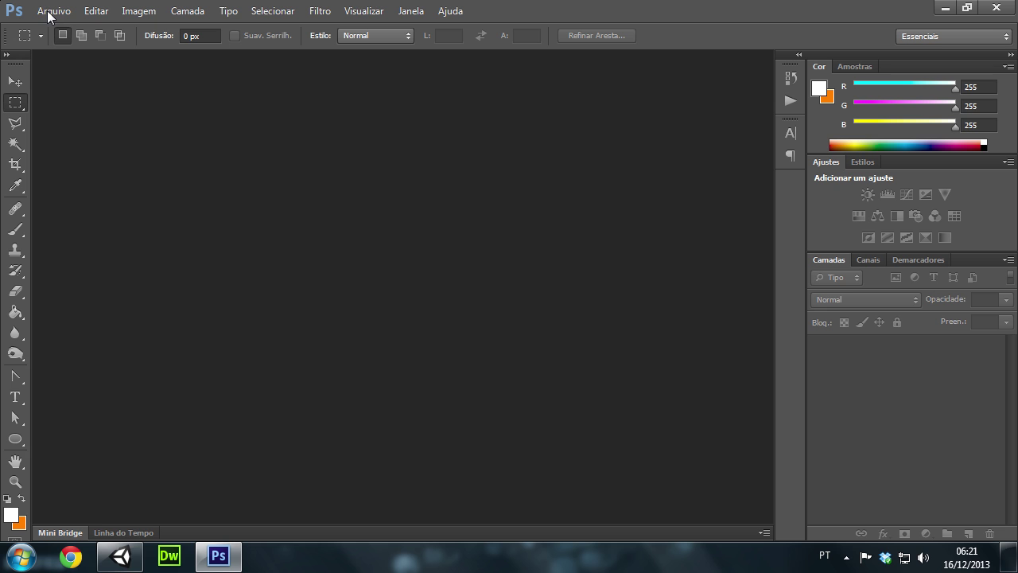
Create a new 256 by 256 pixel document
{"action": "left_click", "coordinate": [50, 12]}
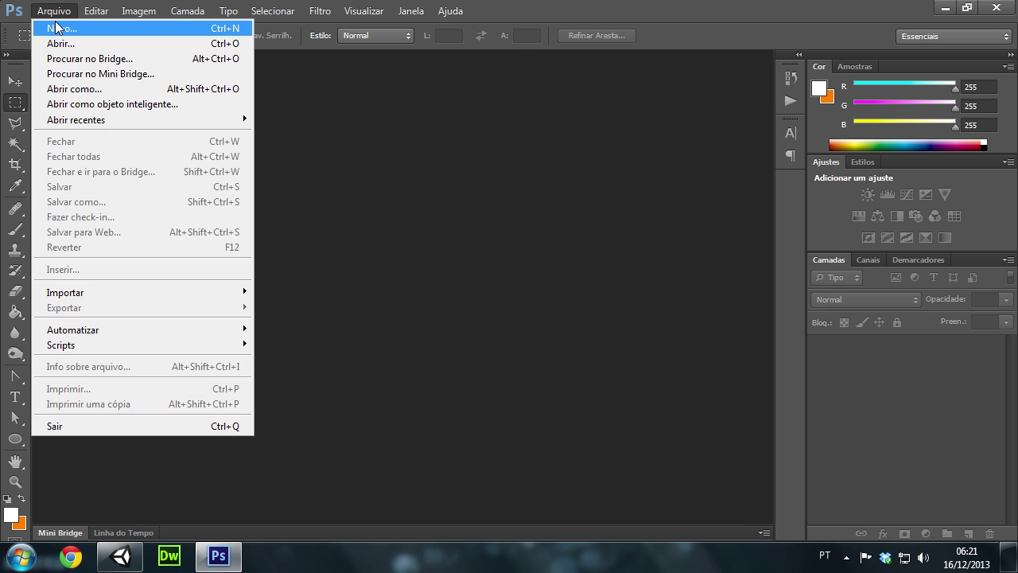
{"action": "left_click", "coordinate": [58, 22]}
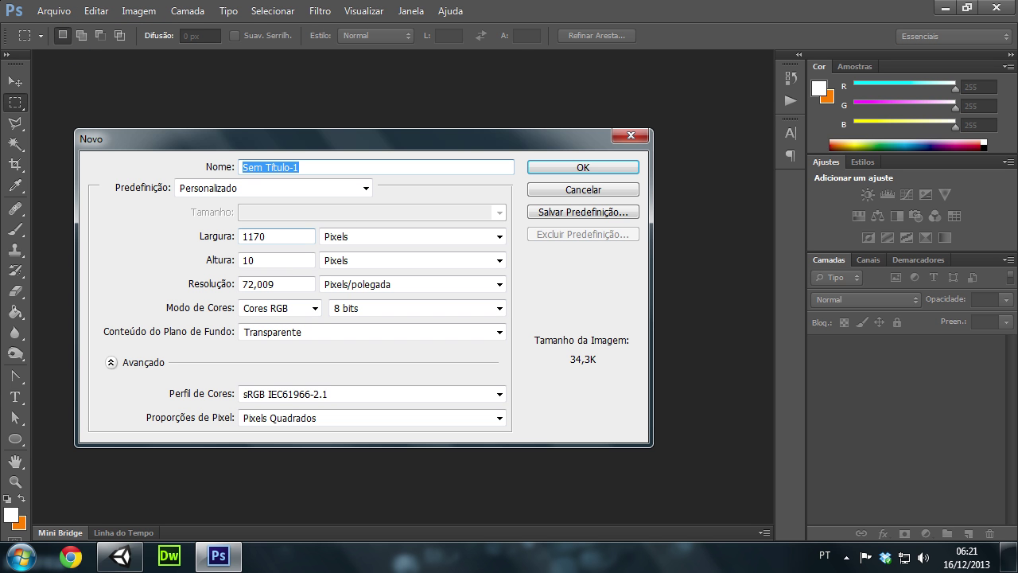
{"action": "double_click", "coordinate": [241, 234]}
{"action": "type", "text": "256"}
{"action": "key", "text": "Tab"}
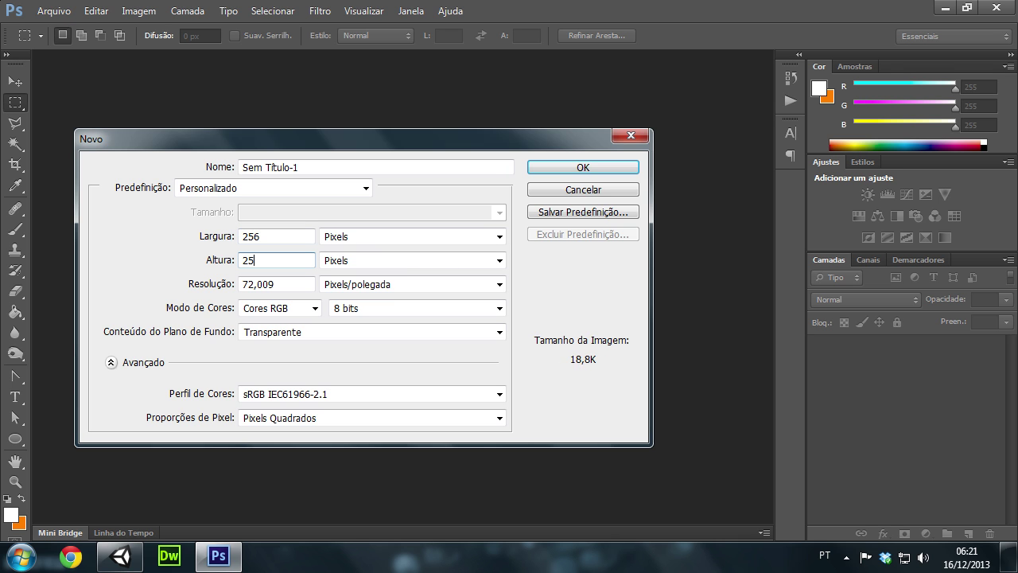
{"action": "type", "text": "6"}
{"action": "key", "text": "Return"}
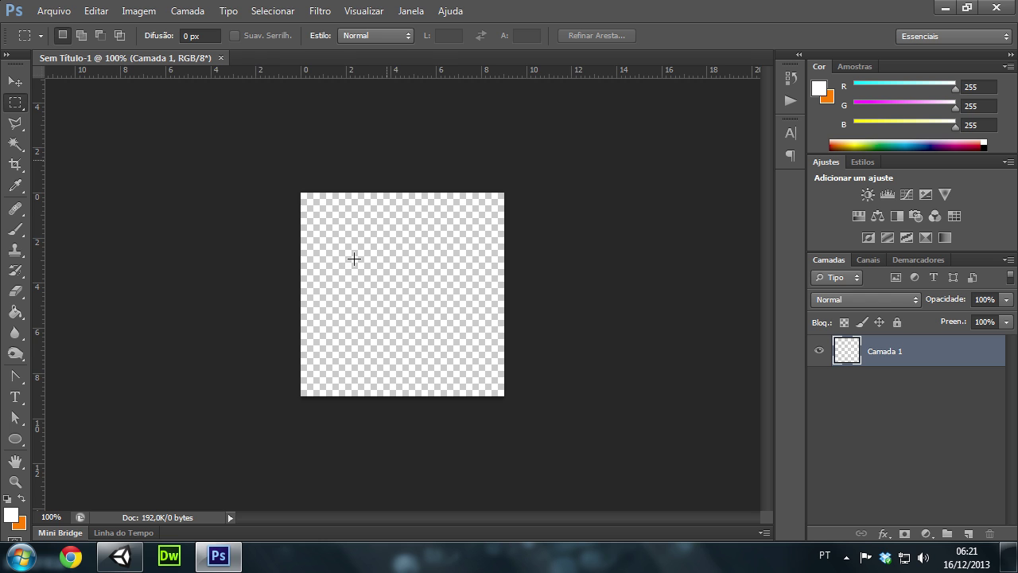
Reopen the New document dialog to check background content choices, then cancel it
{"action": "scroll", "coordinate": [354, 258], "scroll_direction": "up", "scroll_amount": 1, "text": "alt"}
{"action": "left_click", "coordinate": [53, 11]}
{"action": "left_click", "coordinate": [49, 27]}
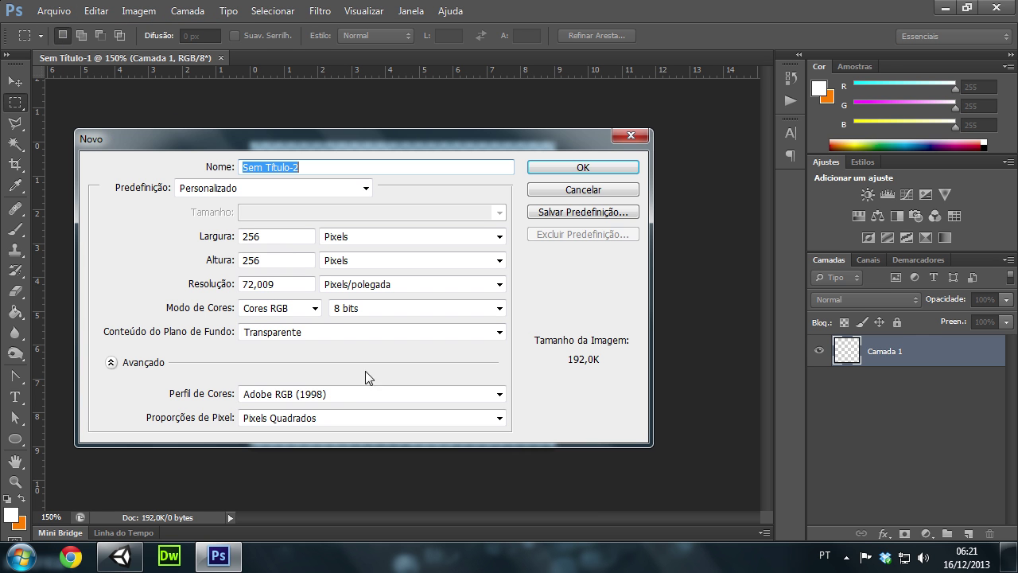
{"action": "left_click", "coordinate": [278, 334]}
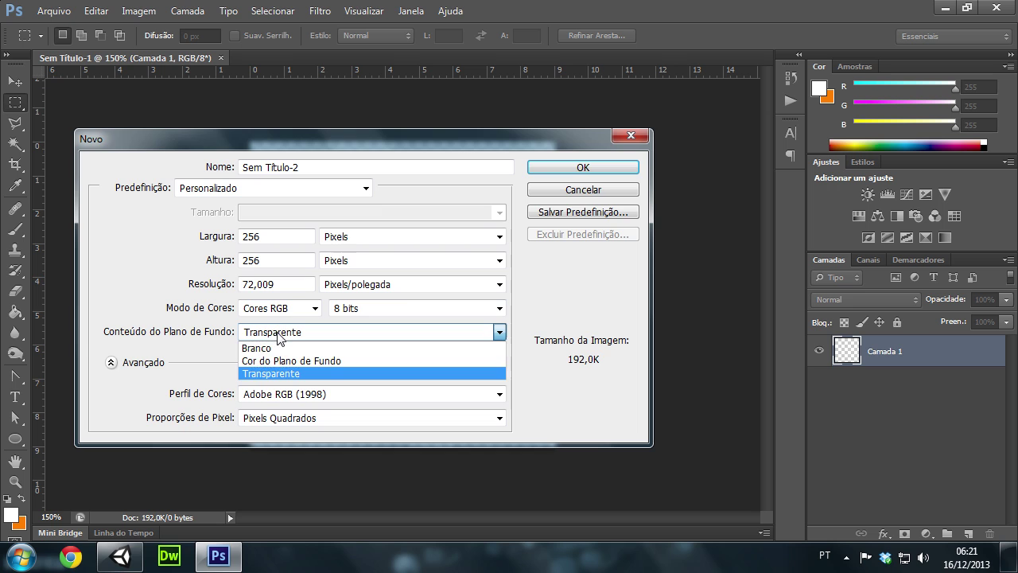
{"action": "left_click", "coordinate": [609, 193]}
{"action": "left_click", "coordinate": [607, 192]}
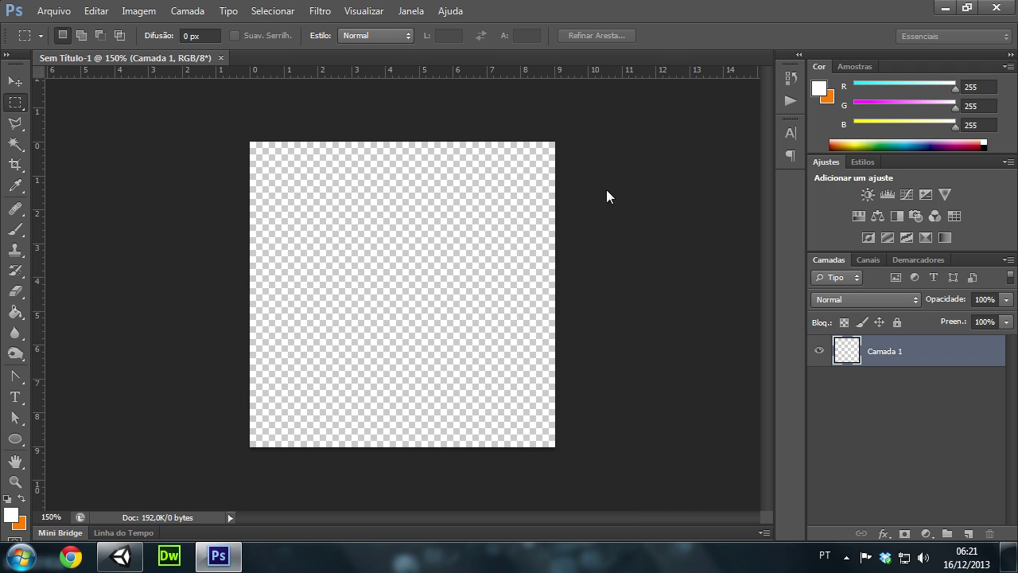
Add Camada 2 beneath Camada 1 and fill it solid black with the Paint Bucket
{"action": "left_click", "coordinate": [967, 534]}
{"action": "left_click_drag", "start_coordinate": [905, 375], "coordinate": [908, 405]}
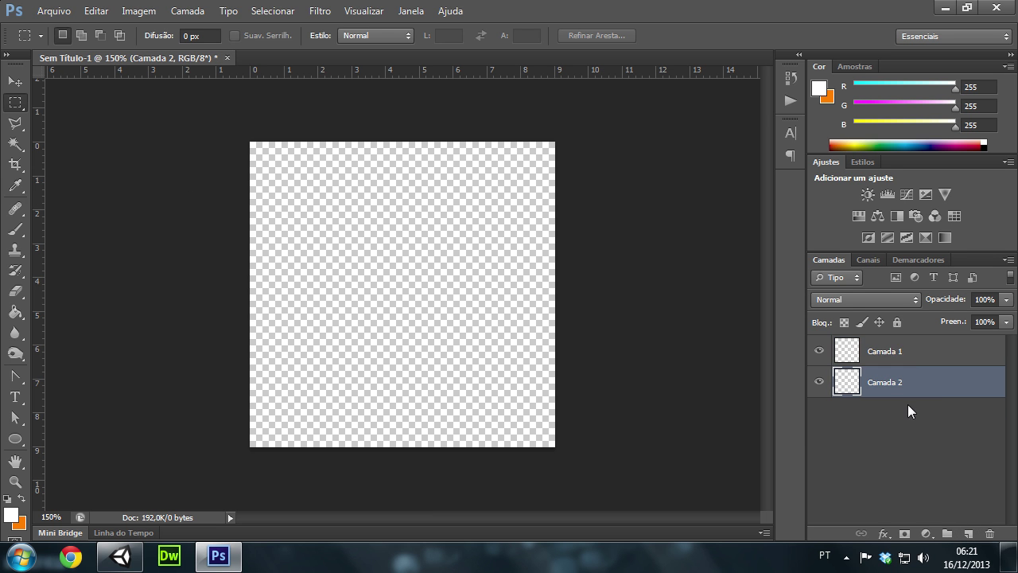
{"action": "left_click", "coordinate": [16, 312]}
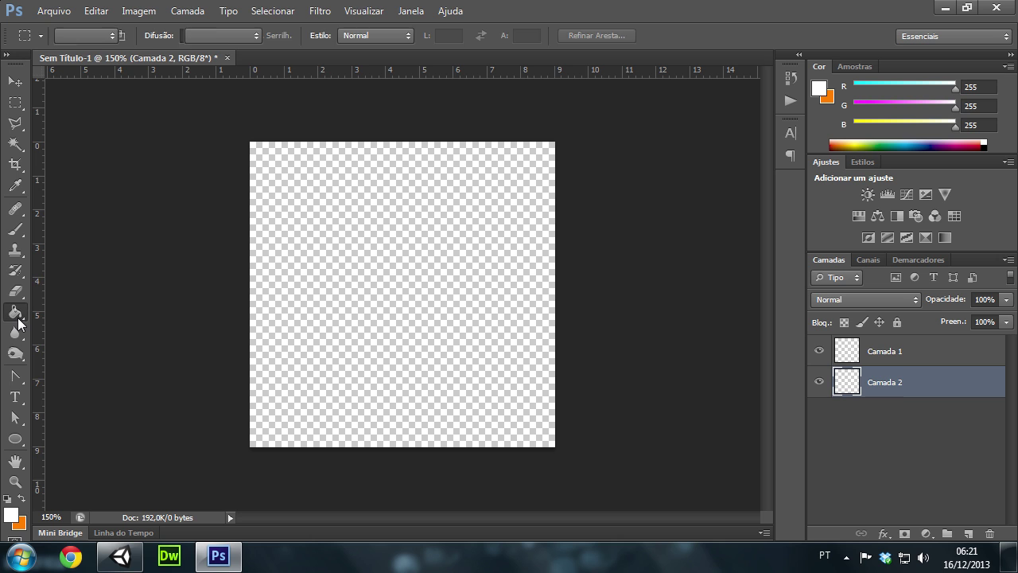
{"action": "left_click", "coordinate": [11, 517]}
{"action": "left_click_drag", "start_coordinate": [457, 250], "coordinate": [257, 345]}
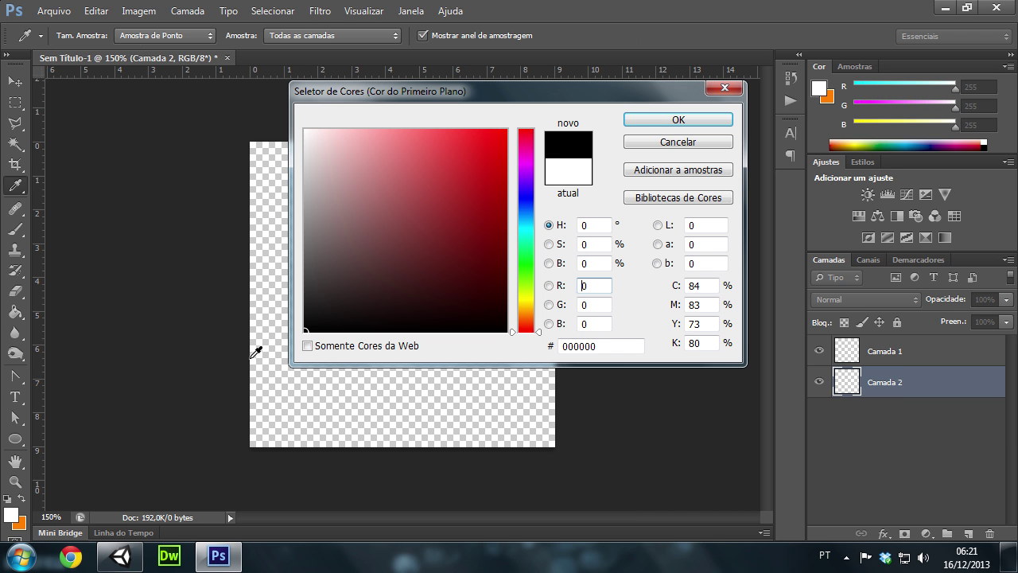
{"action": "left_click", "coordinate": [652, 121]}
{"action": "left_click", "coordinate": [365, 272]}
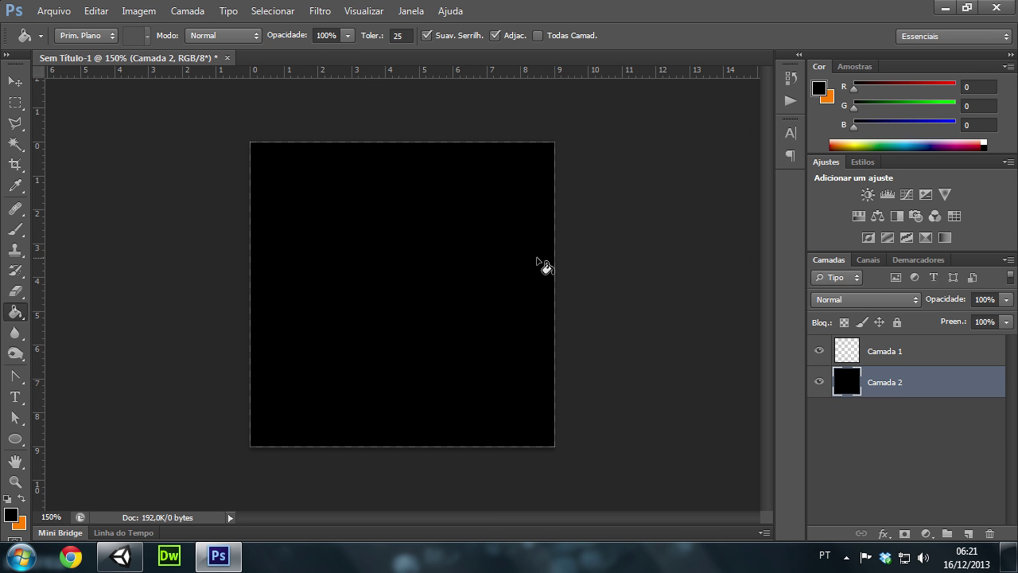
Make Camada 1 active and select the standard Brush tool
{"action": "left_click", "coordinate": [887, 357]}
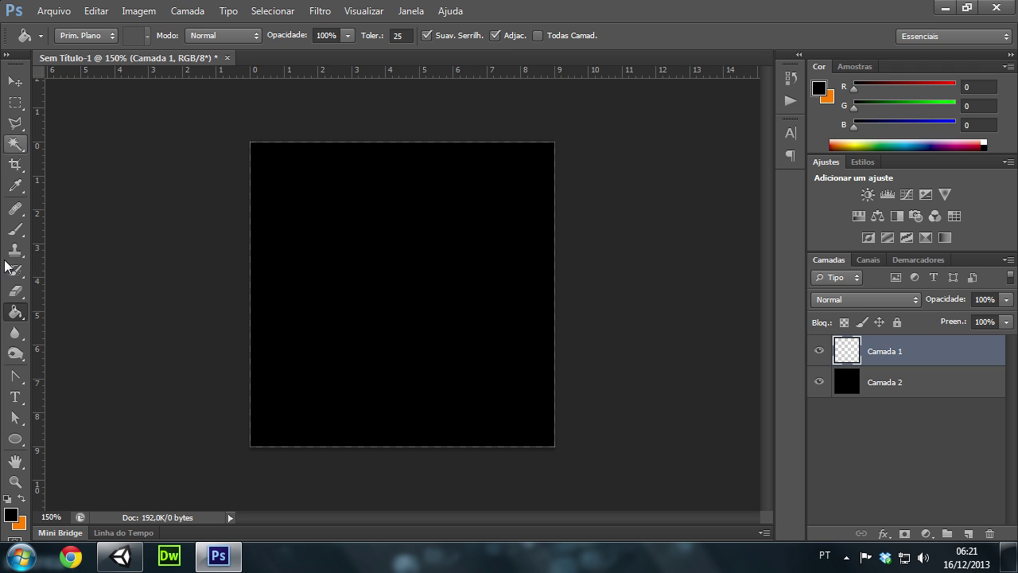
{"action": "left_click", "coordinate": [15, 230]}
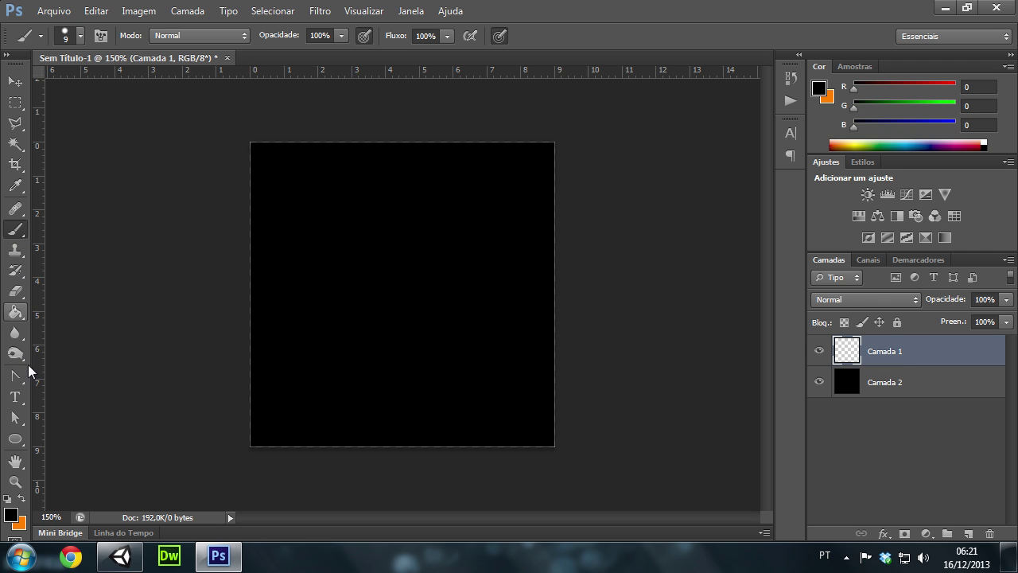
{"action": "left_click", "coordinate": [17, 233]}
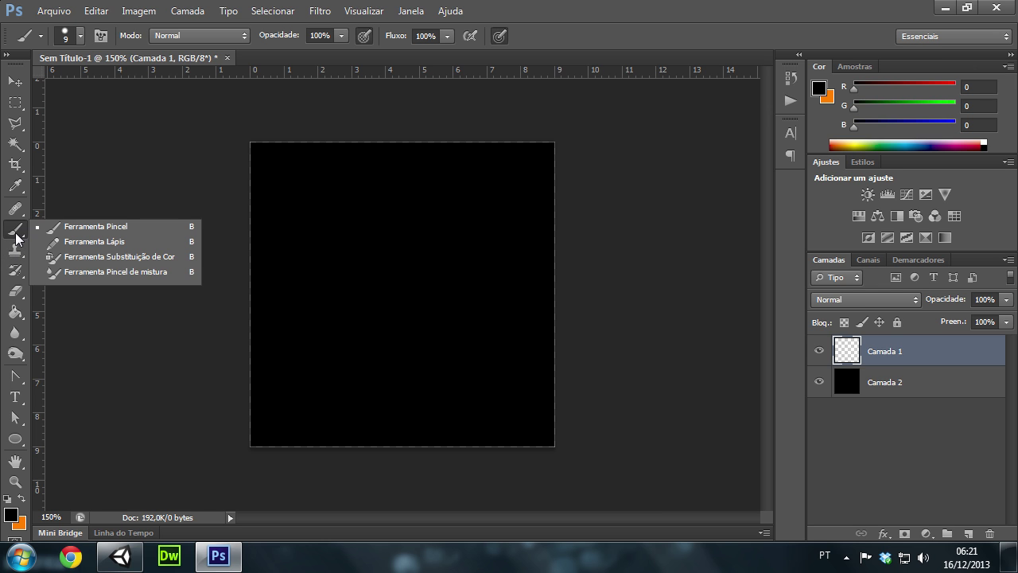
{"action": "left_click", "coordinate": [17, 237]}
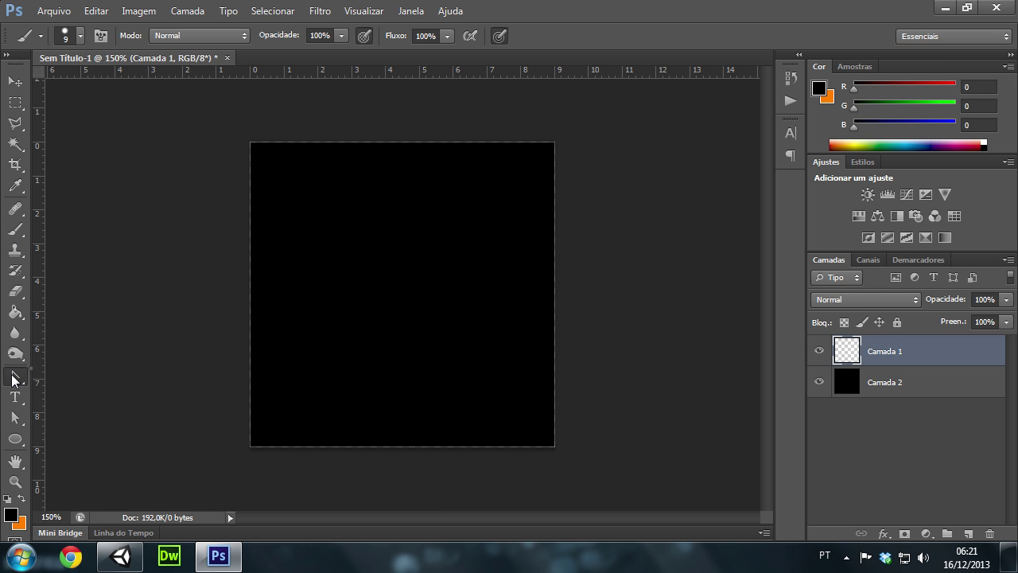
Draw a vertical two-point pen path through the canvas centre
{"action": "left_click", "coordinate": [14, 376]}
{"action": "key", "text": "p"}
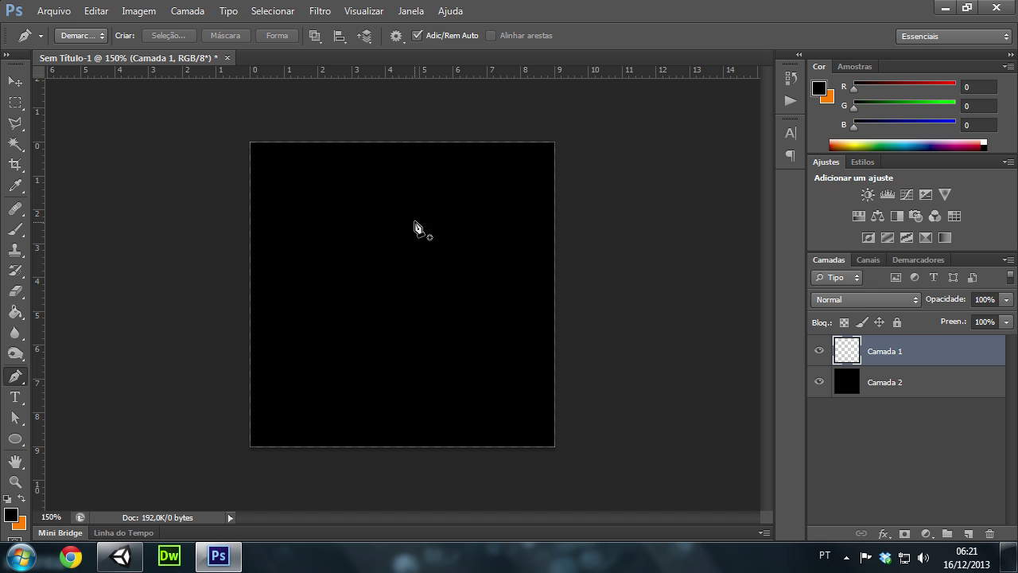
{"action": "left_click", "coordinate": [389, 208]}
{"action": "left_click", "coordinate": [390, 372]}
{"action": "right_click", "coordinate": [385, 375]}
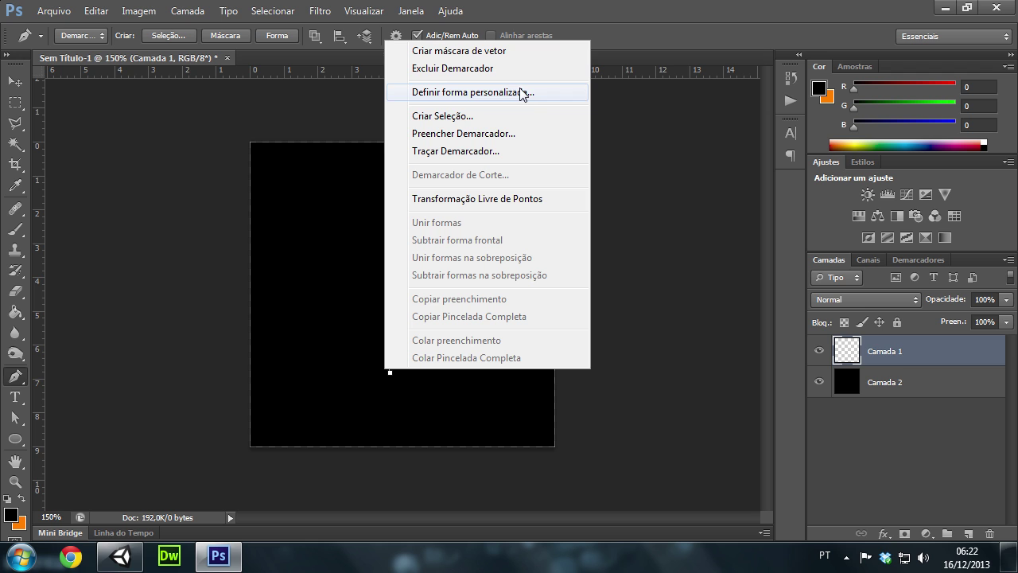
{"action": "left_click", "coordinate": [500, 151]}
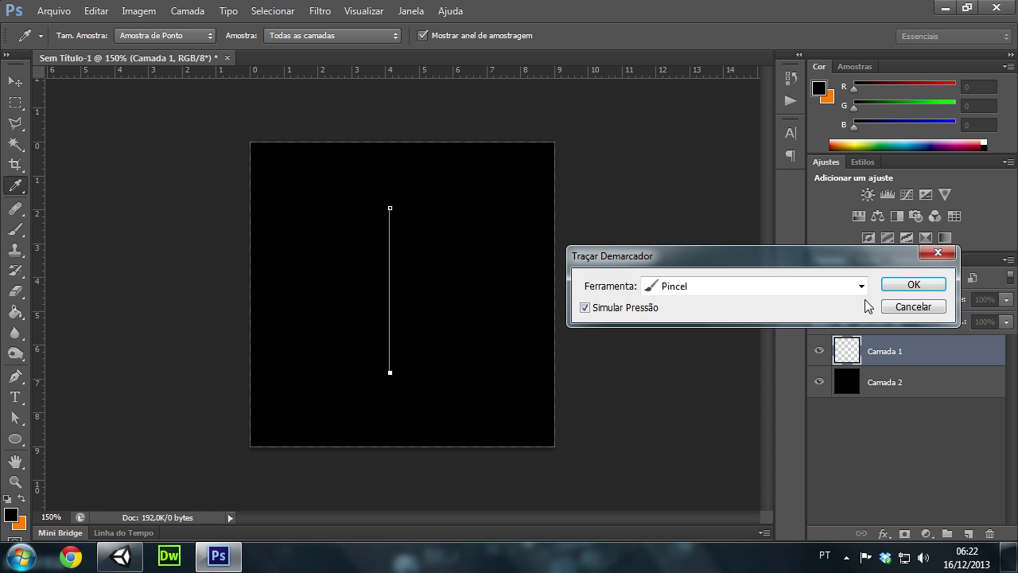
{"action": "left_click", "coordinate": [922, 309]}
{"action": "key", "text": "p"}
Set the foreground to white and stroke the path with a tapered brush line
{"action": "left_click", "coordinate": [11, 515]}
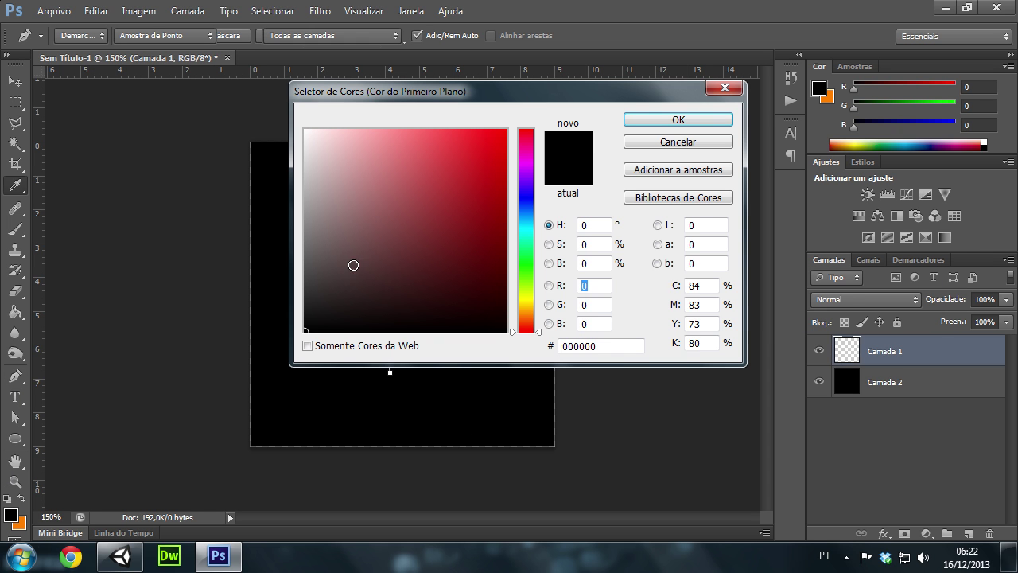
{"action": "left_click_drag", "start_coordinate": [353, 265], "coordinate": [170, 9]}
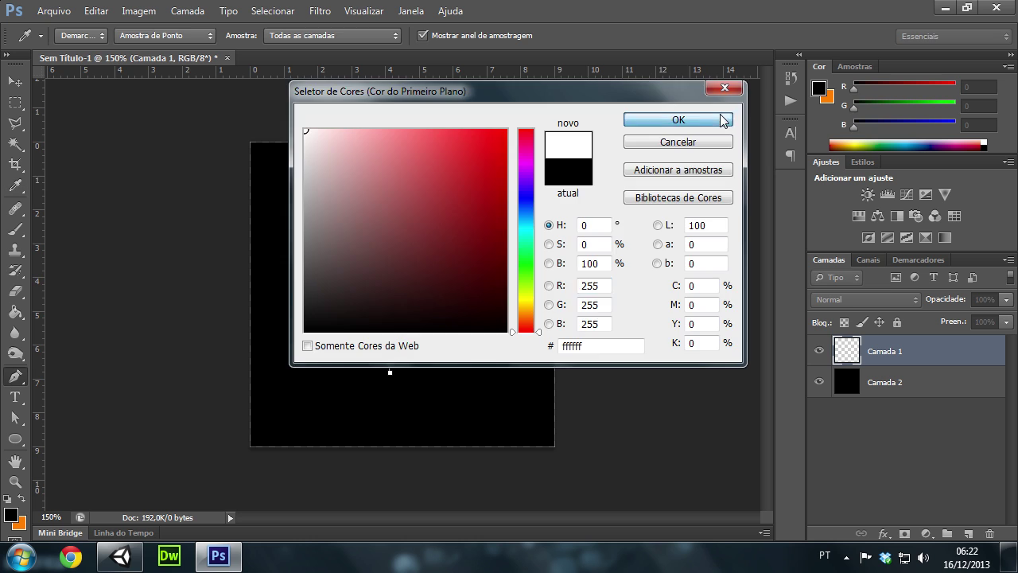
{"action": "left_click", "coordinate": [678, 120]}
{"action": "right_click", "coordinate": [387, 212]}
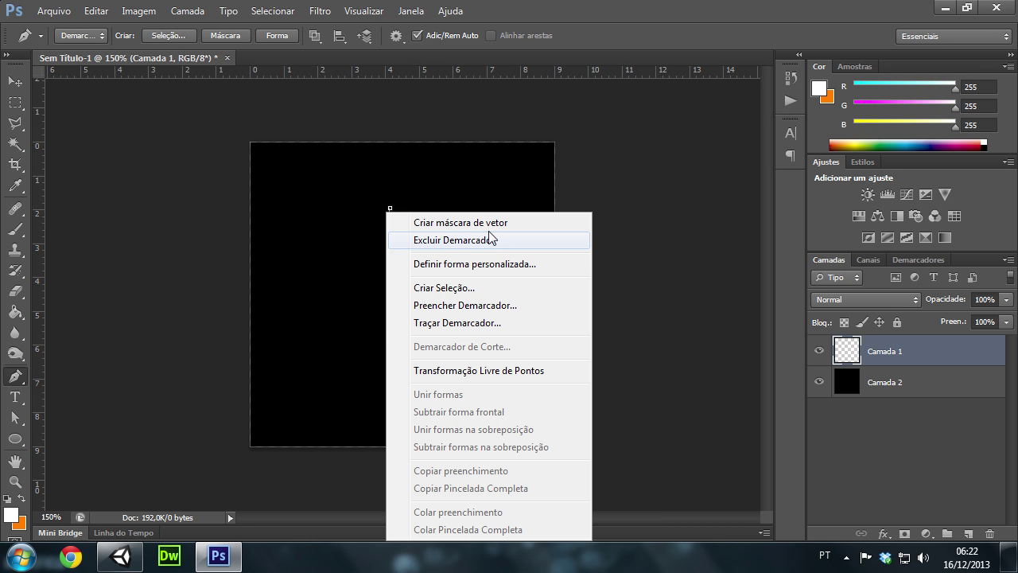
{"action": "left_click", "coordinate": [477, 323]}
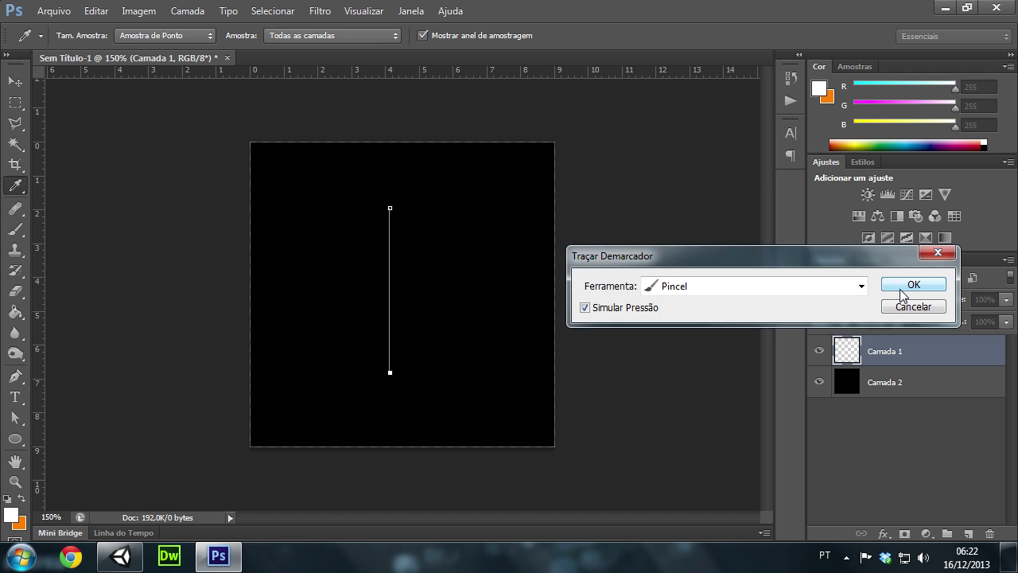
{"action": "left_click", "coordinate": [906, 287]}
Check the layers under the white streak and dismiss the path's options menu
{"action": "left_click", "coordinate": [19, 82]}
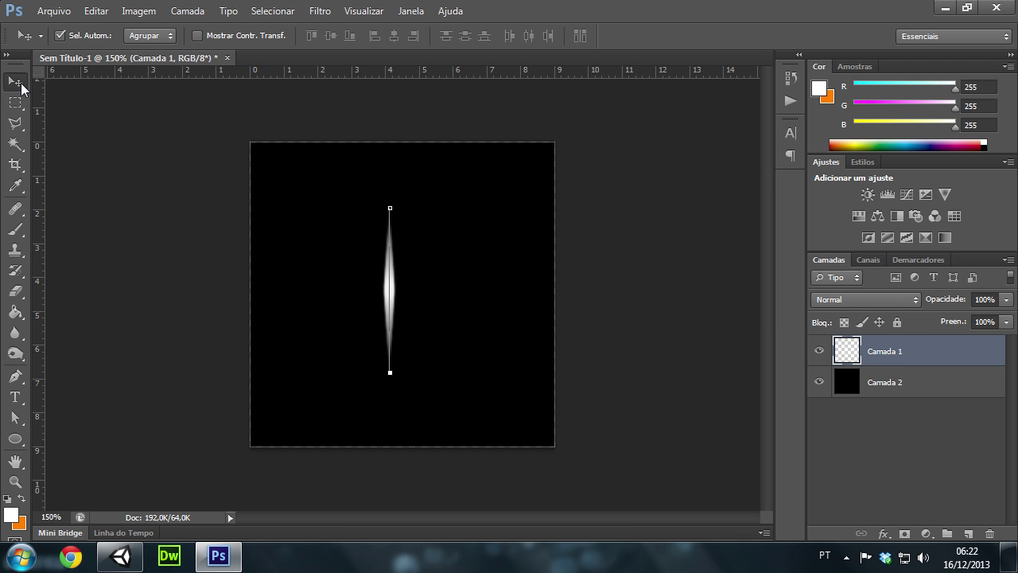
{"action": "right_click", "coordinate": [394, 278]}
{"action": "left_click", "coordinate": [454, 283]}
{"action": "right_click", "coordinate": [397, 255]}
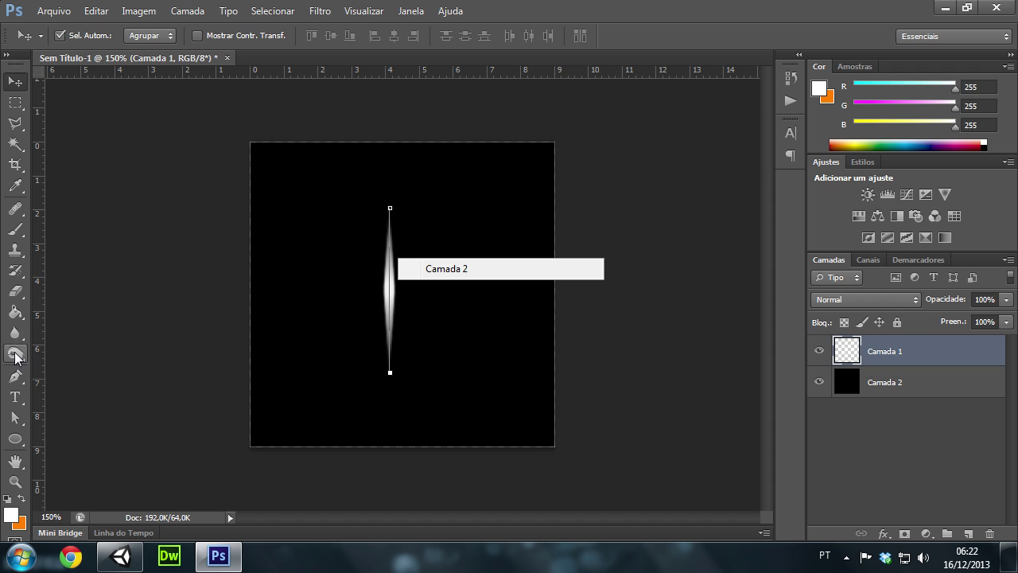
{"action": "key", "text": "Escape"}
{"action": "right_click", "coordinate": [389, 277]}
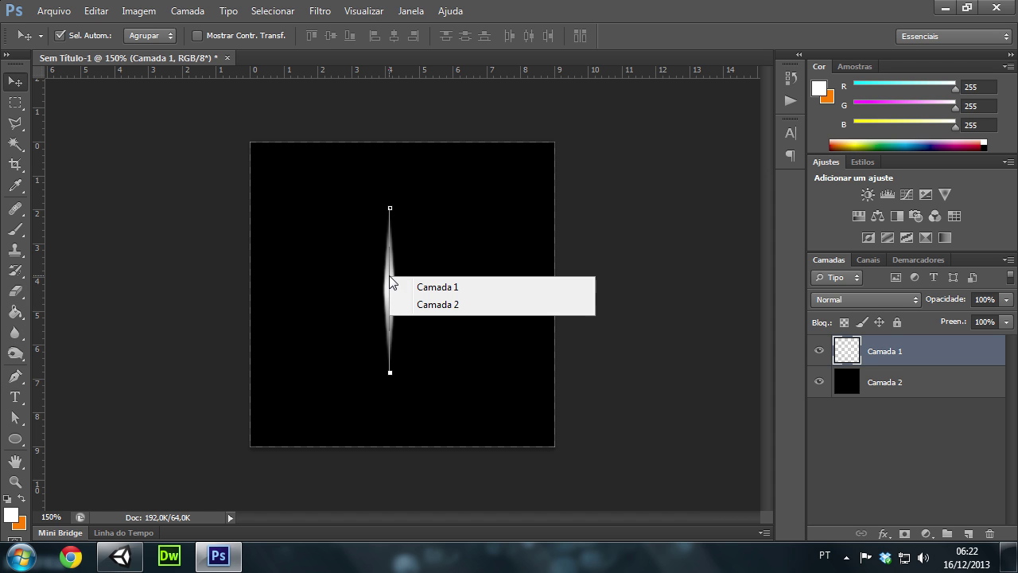
{"action": "right_click", "coordinate": [391, 245]}
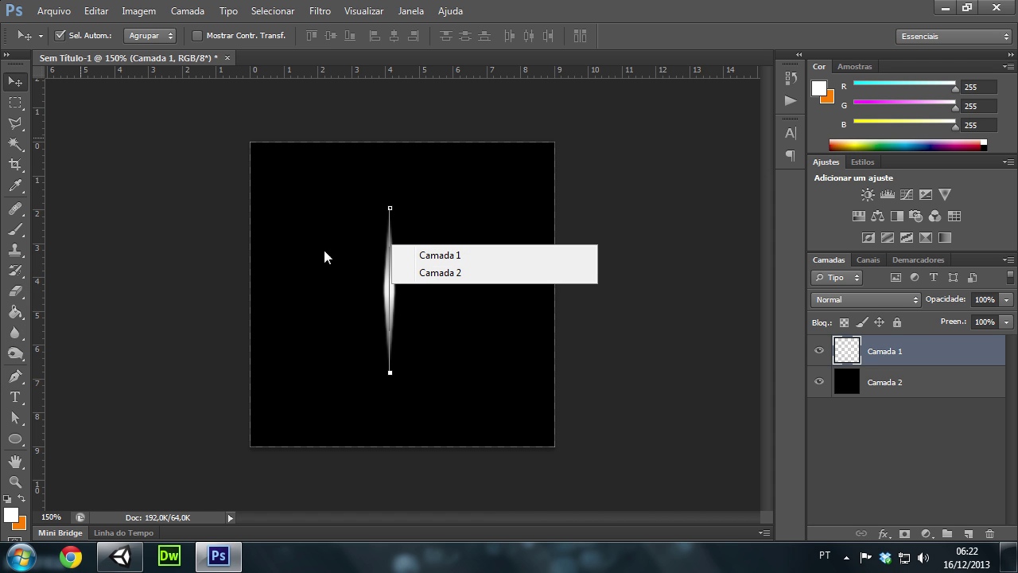
{"action": "left_click", "coordinate": [14, 376]}
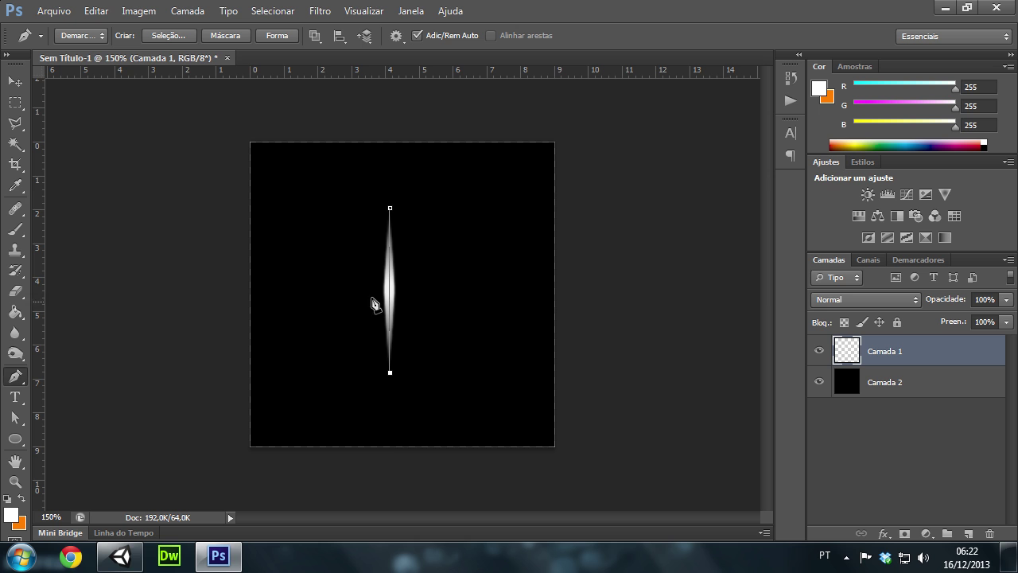
{"action": "right_click", "coordinate": [394, 289]}
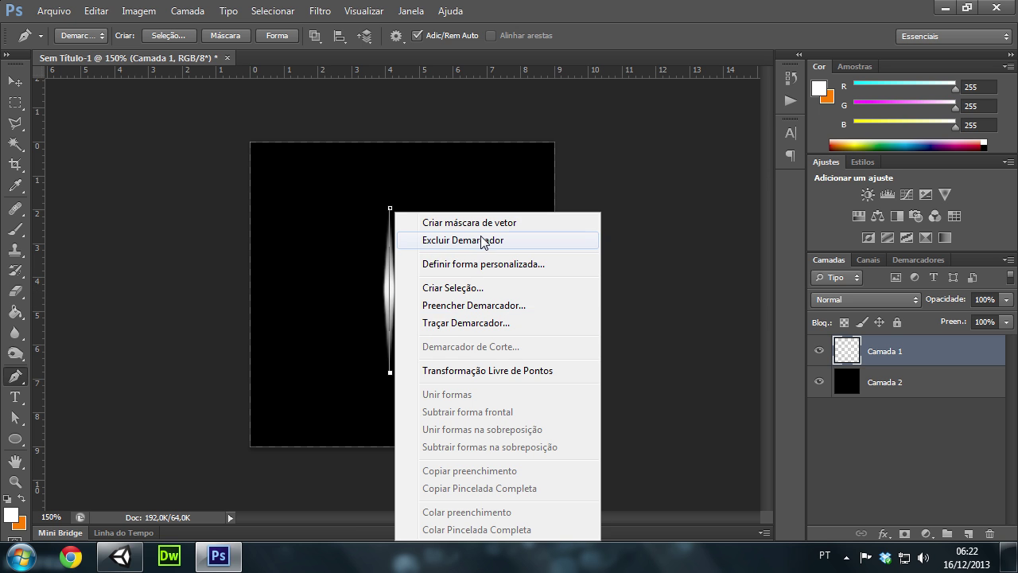
{"action": "key", "text": "Escape"}
{"action": "key", "text": "Escape"}
Scale the Camada 1 streak to about 166% and centre it on the canvas
{"action": "left_click", "coordinate": [15, 81]}
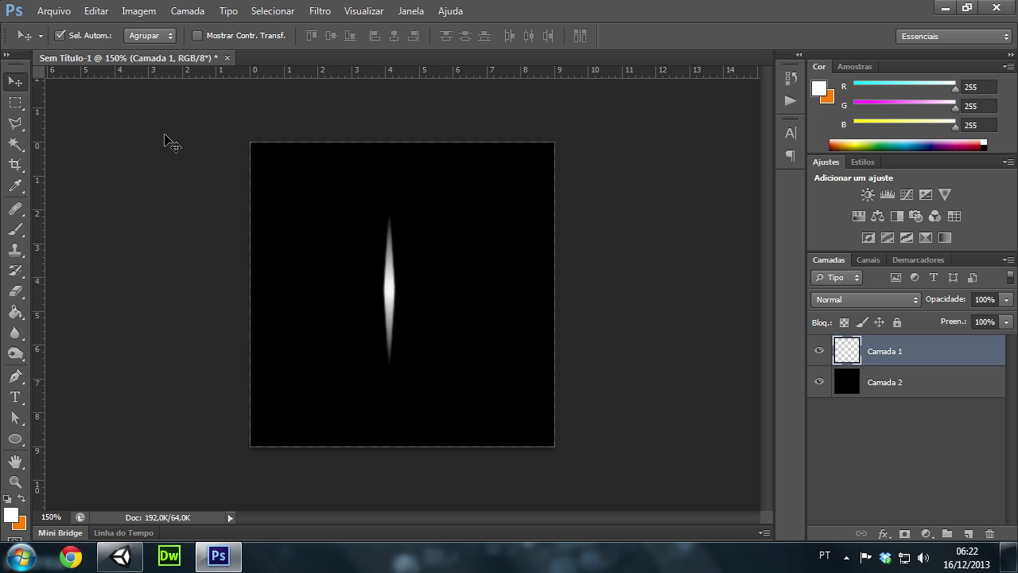
{"action": "left_click_drag", "start_coordinate": [404, 322], "coordinate": [422, 304]}
{"action": "key", "text": "ctrl+z"}
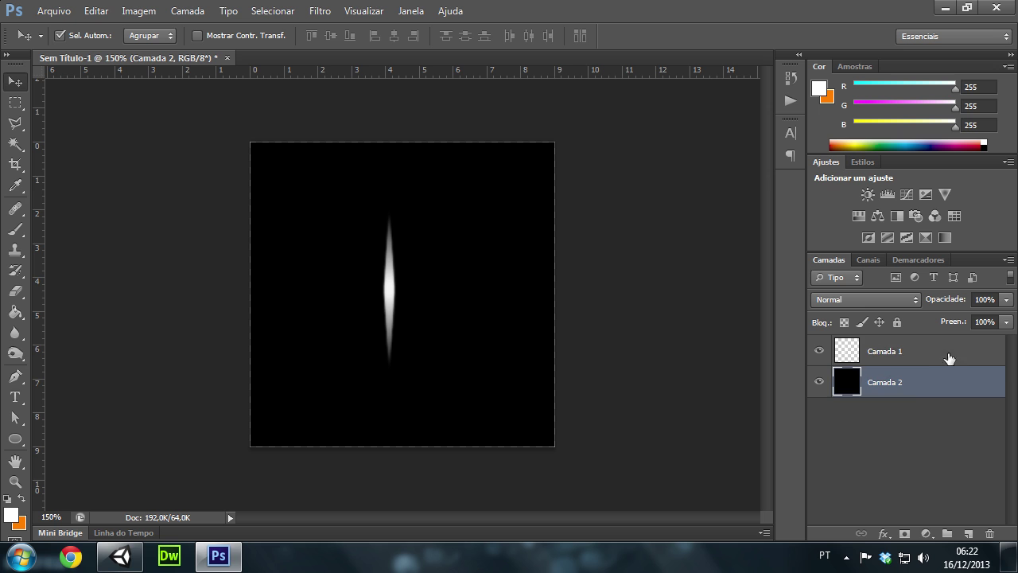
{"action": "left_click", "coordinate": [915, 354]}
{"action": "key", "text": "ctrl+t"}
{"action": "left_click_drag", "start_coordinate": [504, 397], "coordinate": [447, 326]}
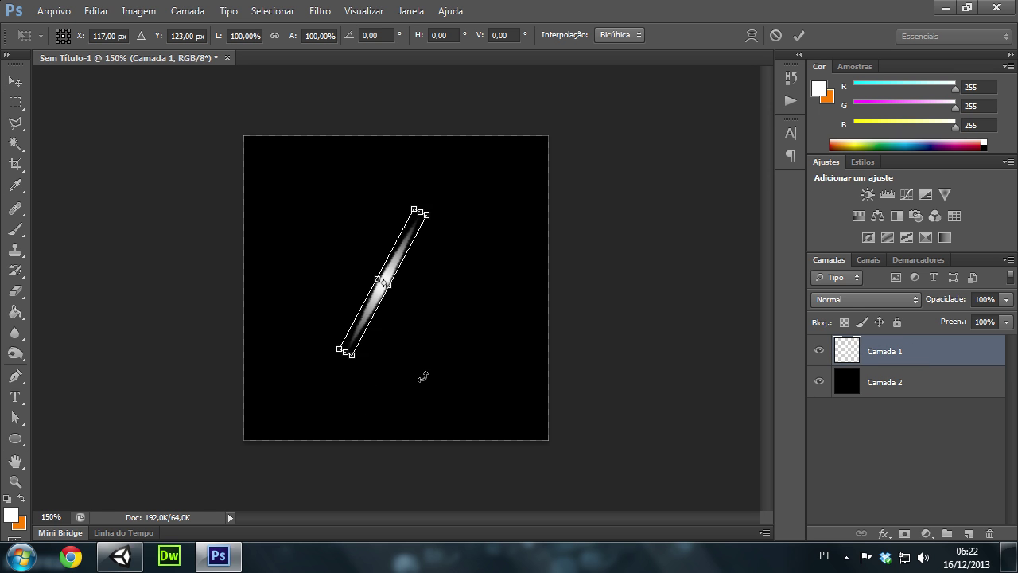
{"action": "key", "text": "ctrl+z"}
{"action": "left_click_drag", "start_coordinate": [396, 208], "coordinate": [477, 106], "text": "shift"}
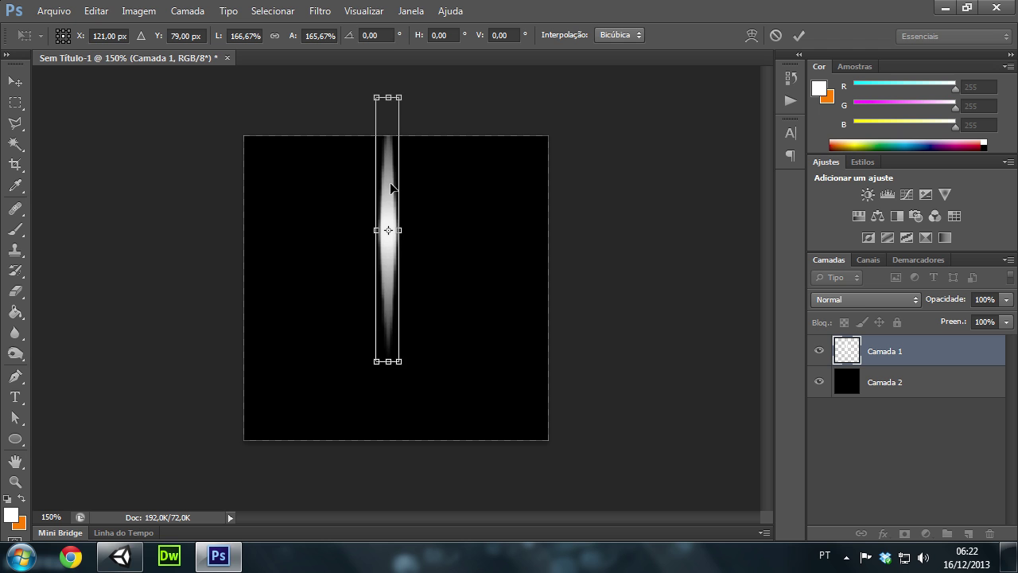
{"action": "left_click_drag", "start_coordinate": [391, 187], "coordinate": [399, 237]}
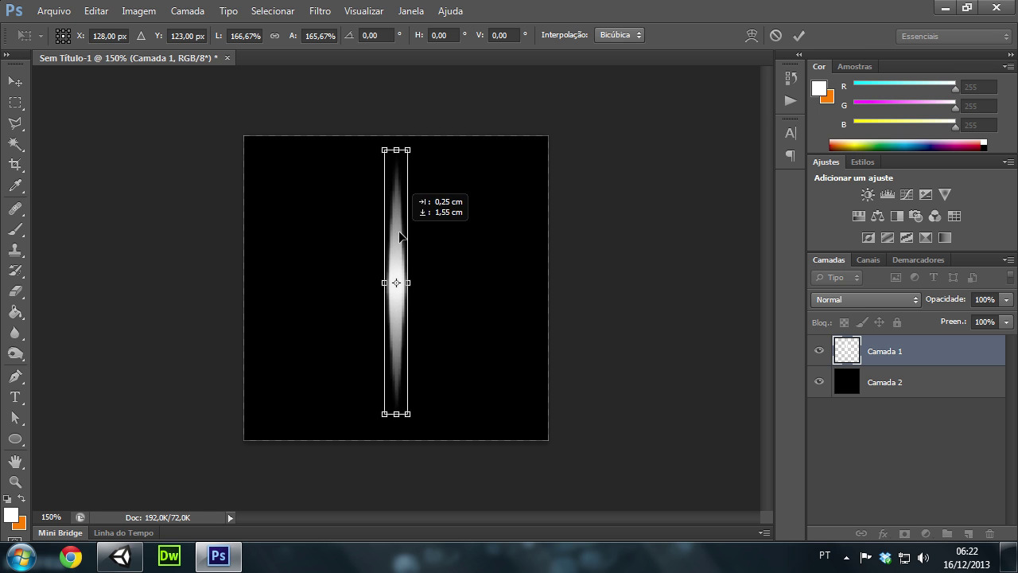
{"action": "key", "text": "Return"}
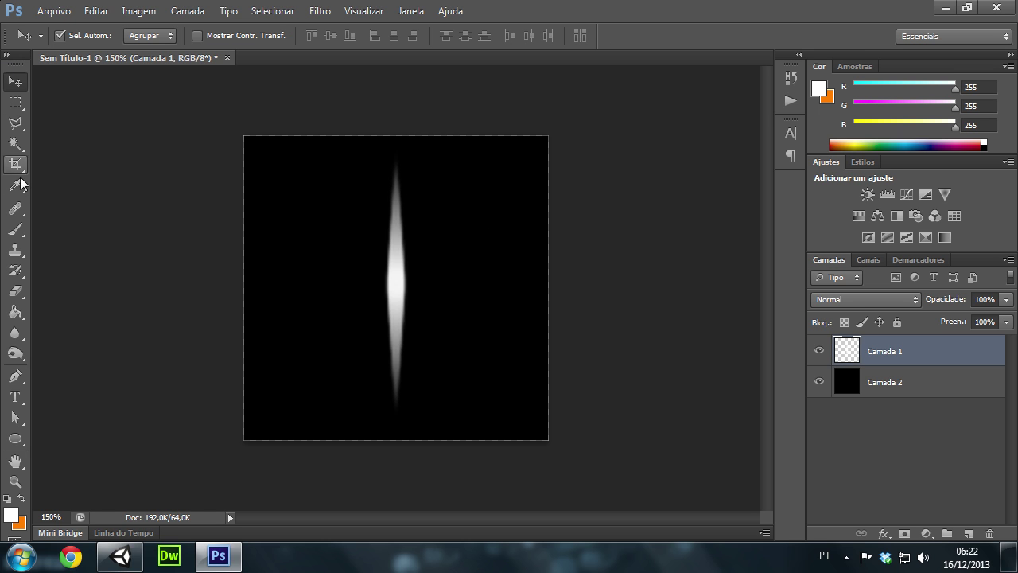
Crop the canvas to a narrow vertical strip around the streak and hide black Camada 2
{"action": "left_click", "coordinate": [15, 164]}
{"action": "left_click_drag", "start_coordinate": [257, 292], "coordinate": [303, 294]}
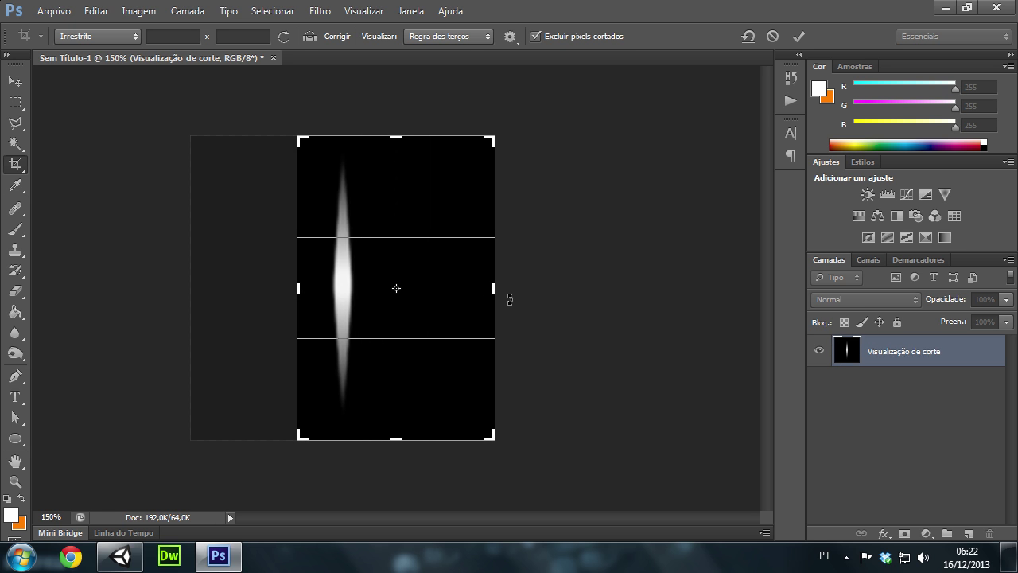
{"action": "left_click_drag", "start_coordinate": [491, 294], "coordinate": [440, 304]}
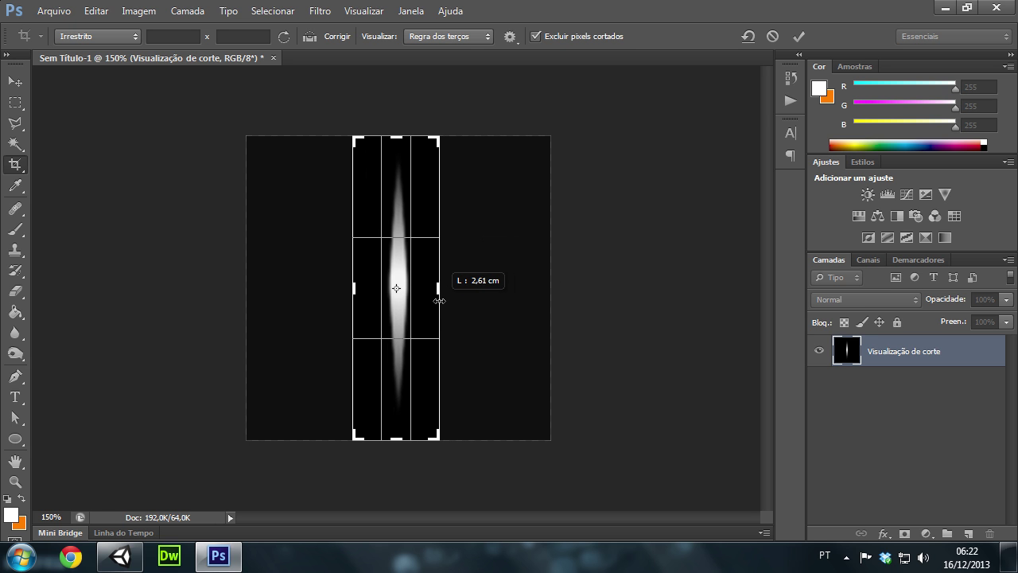
{"action": "key", "text": "Return"}
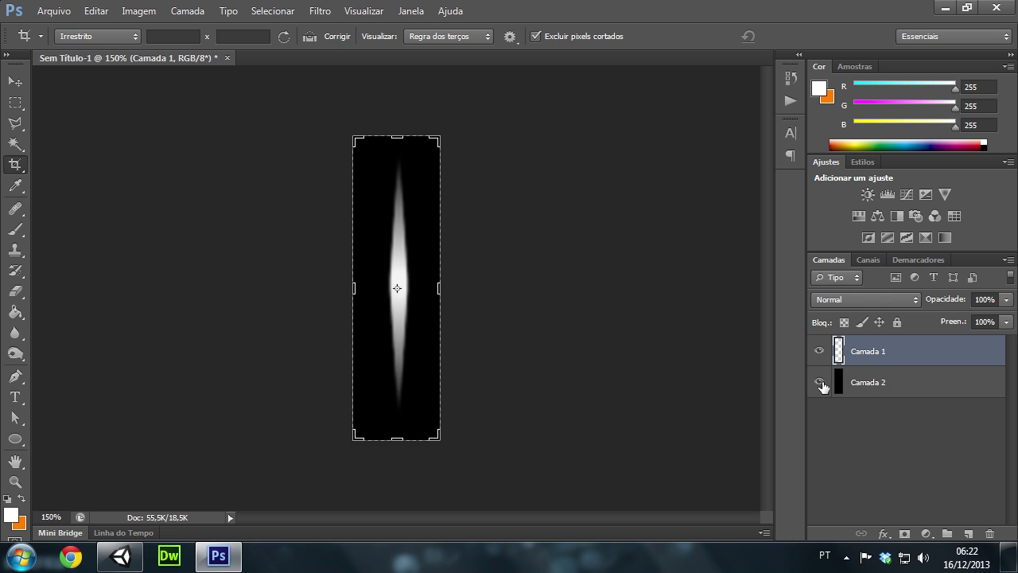
{"action": "left_click", "coordinate": [819, 382]}
Toggle Camada 2's visibility repeatedly to compare the streak with and without the black background
{"action": "left_click", "coordinate": [820, 384]}
{"action": "left_click", "coordinate": [819, 385]}
{"action": "left_click", "coordinate": [820, 384]}
{"action": "left_click", "coordinate": [820, 384]}
{"action": "left_click", "coordinate": [820, 383]}
{"action": "left_click", "coordinate": [820, 383]}
{"action": "left_click", "coordinate": [819, 381]}
{"action": "left_click", "coordinate": [819, 382]}
{"action": "left_click", "coordinate": [819, 381]}
{"action": "left_click", "coordinate": [819, 382]}
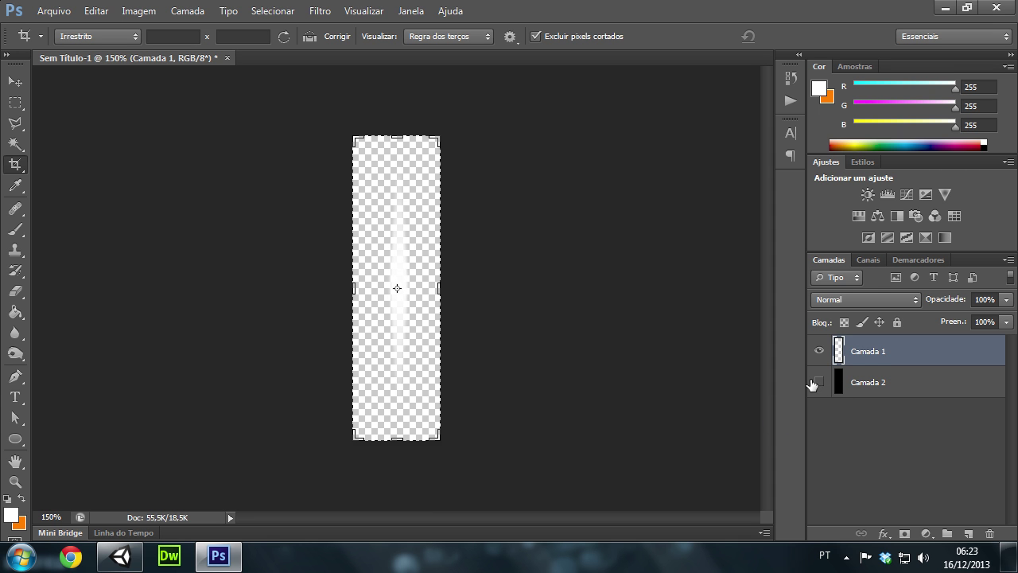
{"action": "left_click", "coordinate": [819, 383]}
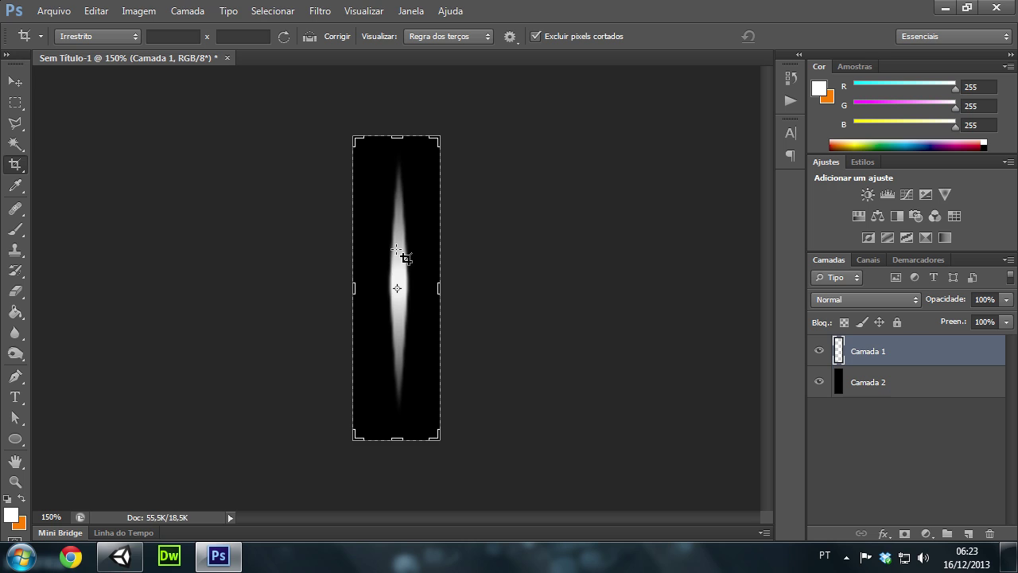
Lower the Camada 1 streak layer's opacity to 45%
{"action": "left_click", "coordinate": [1006, 300]}
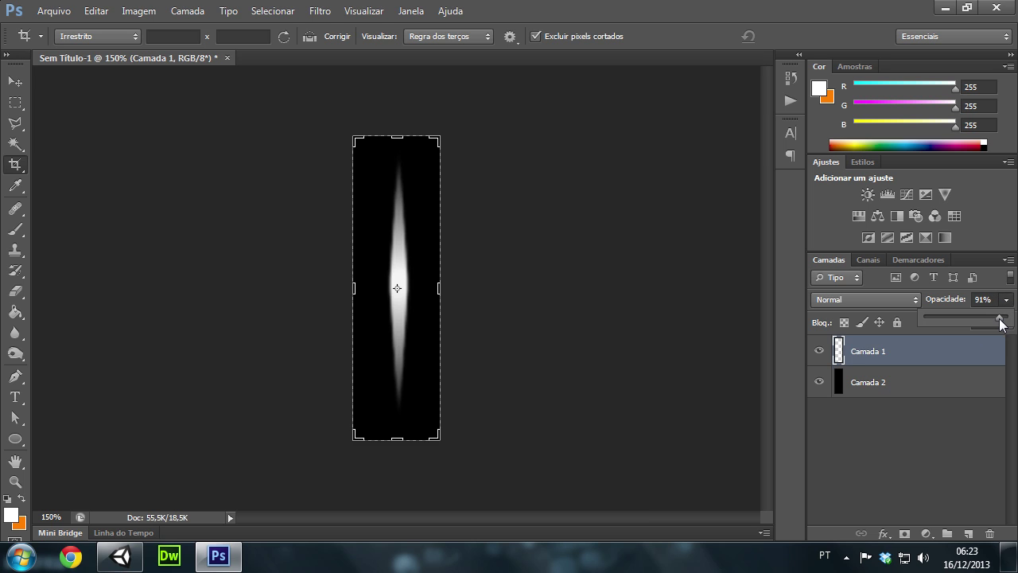
{"action": "left_click_drag", "start_coordinate": [1005, 317], "coordinate": [1000, 322]}
{"action": "left_click_drag", "start_coordinate": [993, 322], "coordinate": [956, 319]}
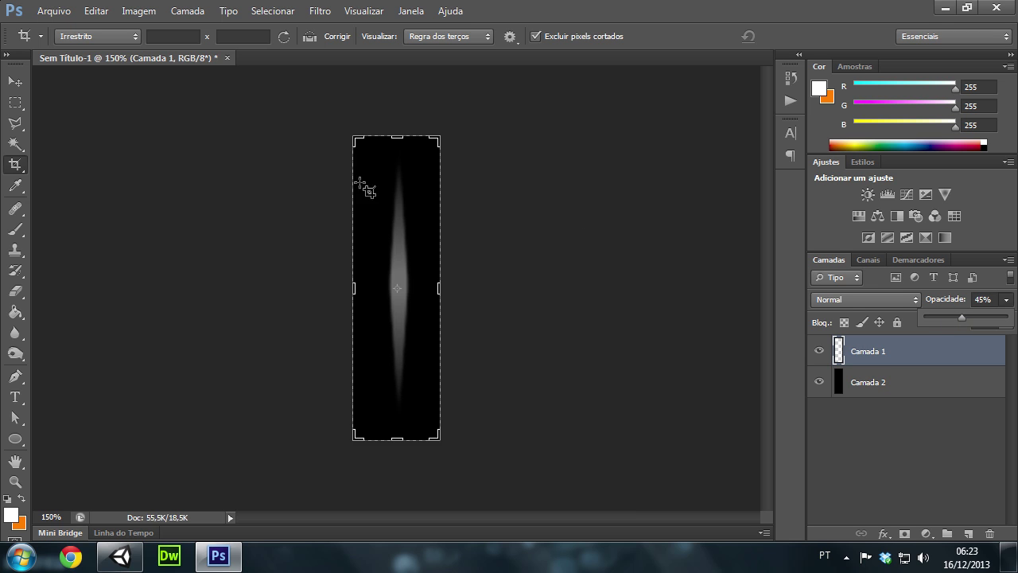
{"action": "left_click", "coordinate": [16, 102]}
Delete the black Camada 2 background layer, confirming with Sim
{"action": "left_click", "coordinate": [948, 392]}
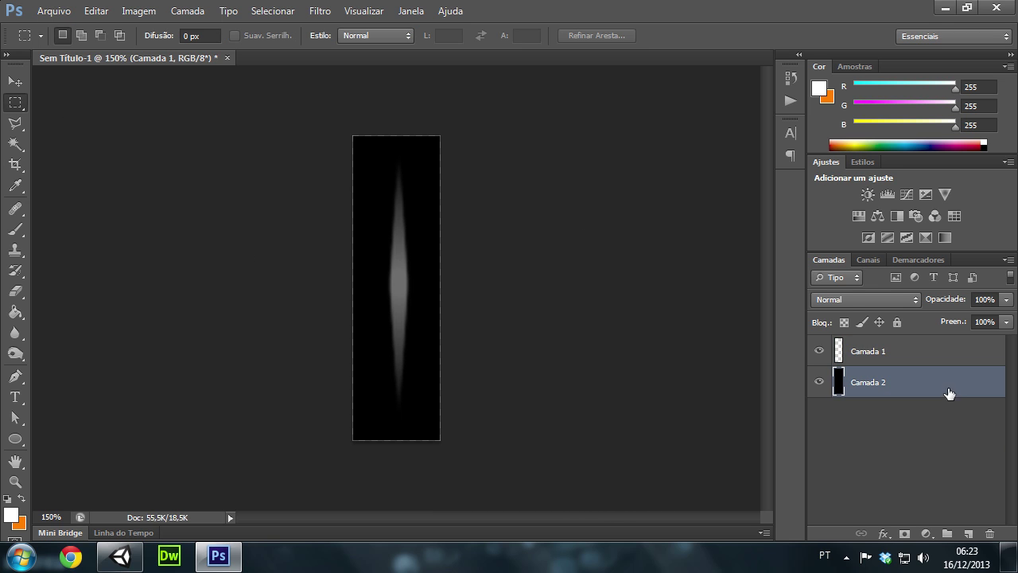
{"action": "left_click", "coordinate": [989, 533]}
{"action": "left_click", "coordinate": [474, 216]}
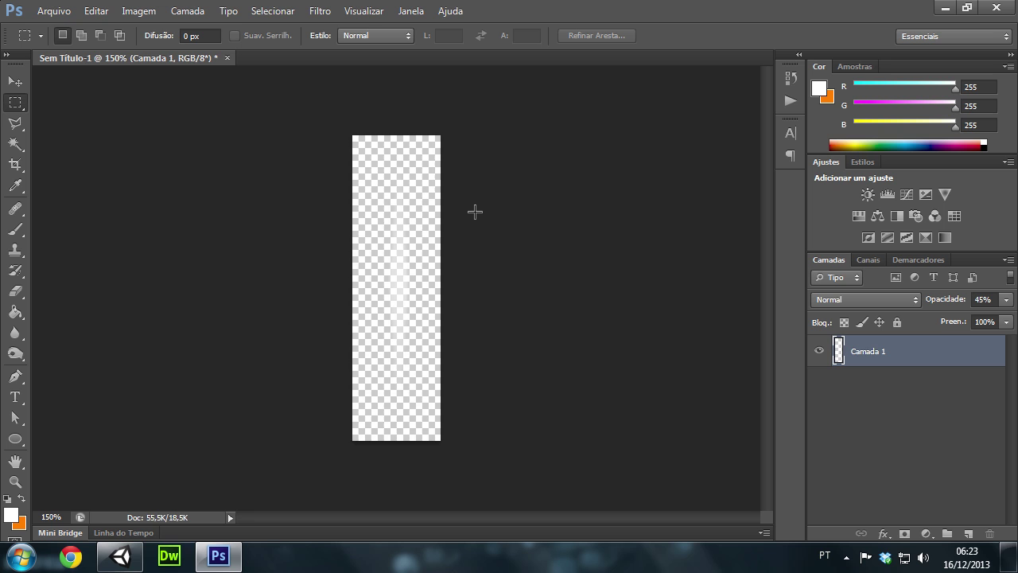
Start Save As and browse to the Rain project's Assets/Standard Assets folder
{"action": "left_click", "coordinate": [52, 11]}
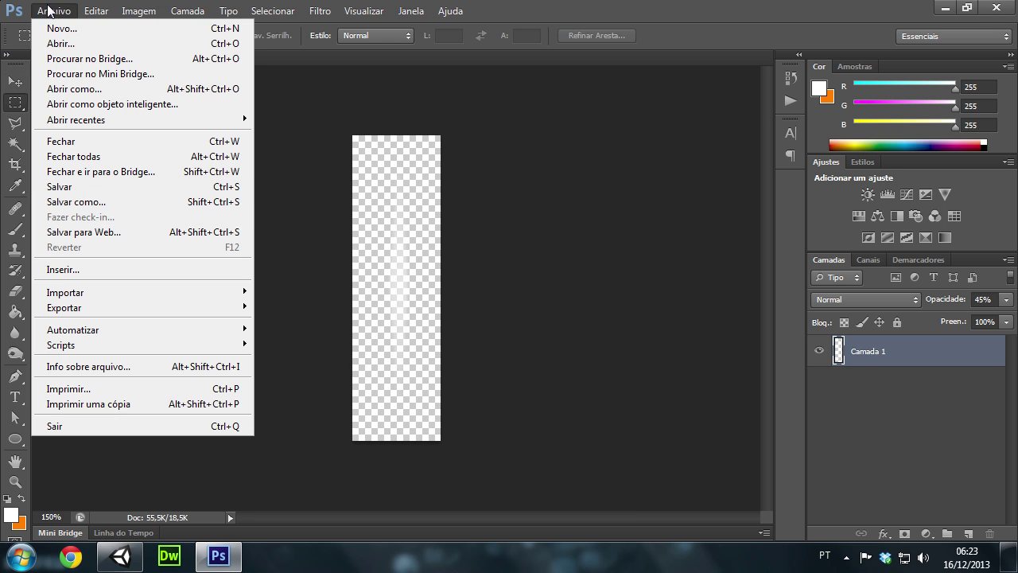
{"action": "left_click", "coordinate": [70, 202]}
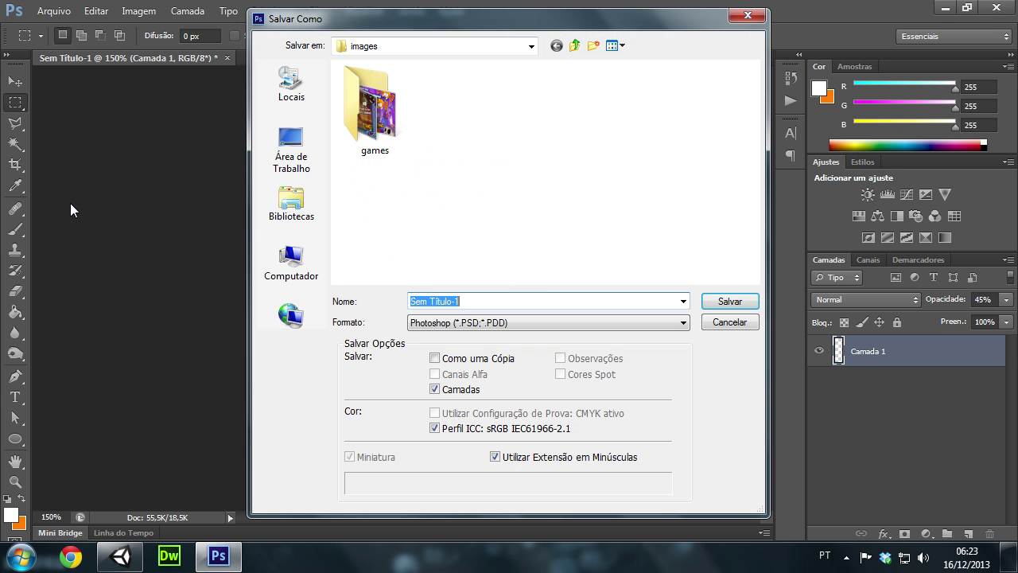
{"action": "left_click", "coordinate": [293, 163]}
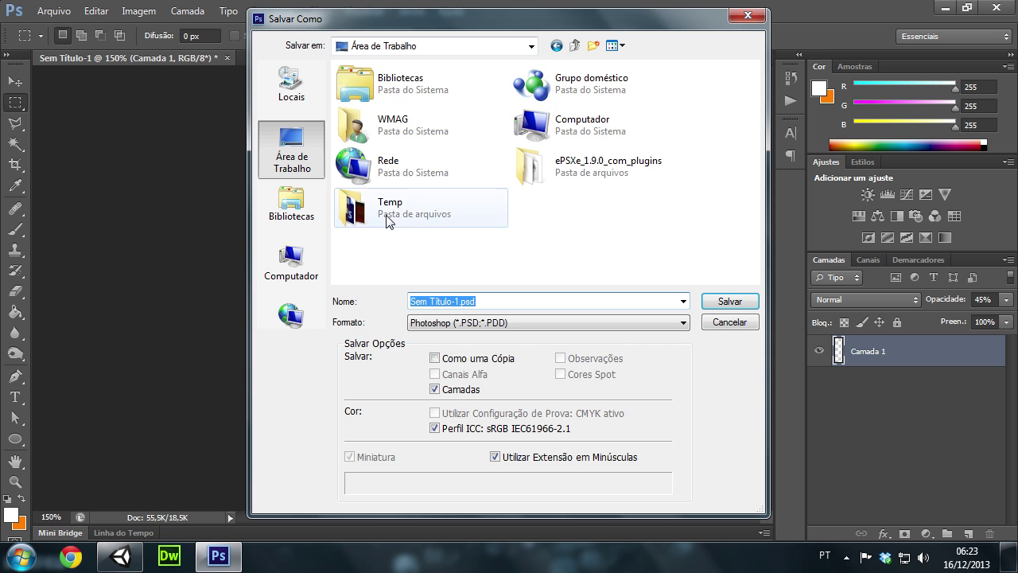
{"action": "left_click", "coordinate": [271, 226]}
{"action": "double_click", "coordinate": [377, 84]}
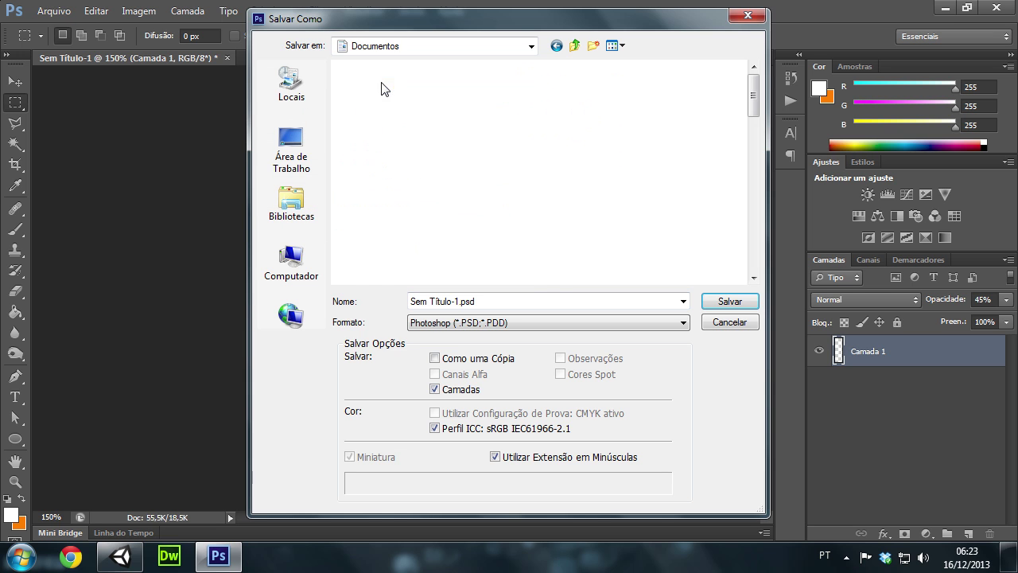
{"action": "scroll", "coordinate": [501, 238], "scroll_direction": "down", "scroll_amount": 3}
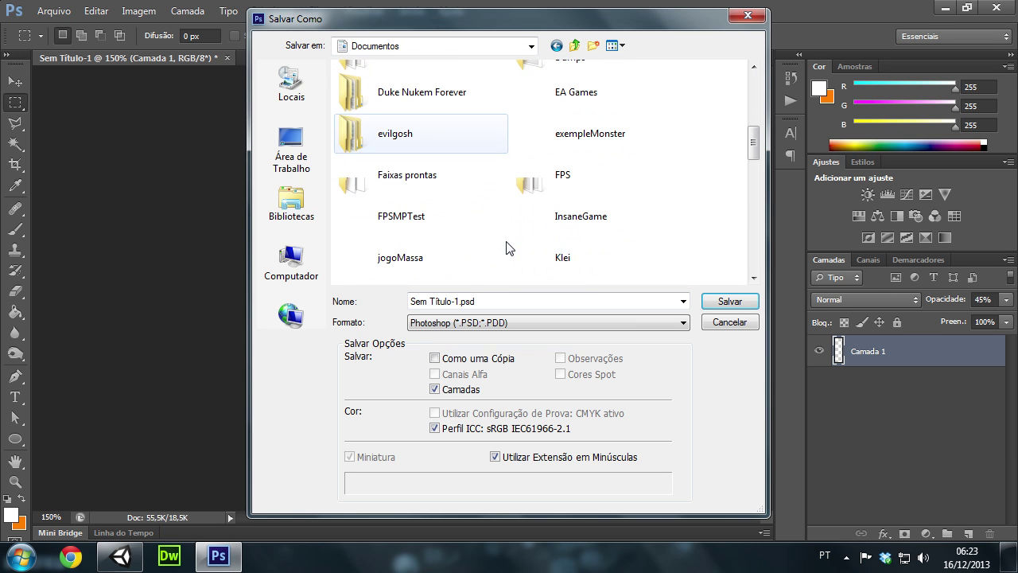
{"action": "scroll", "coordinate": [445, 207], "scroll_direction": "down", "scroll_amount": 3}
{"action": "double_click", "coordinate": [404, 76]}
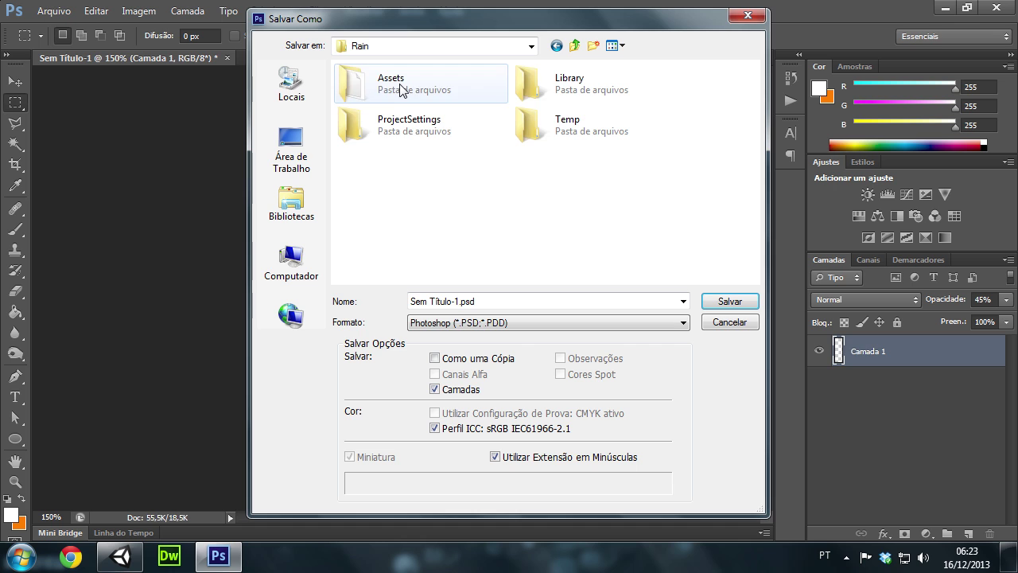
{"action": "double_click", "coordinate": [419, 84]}
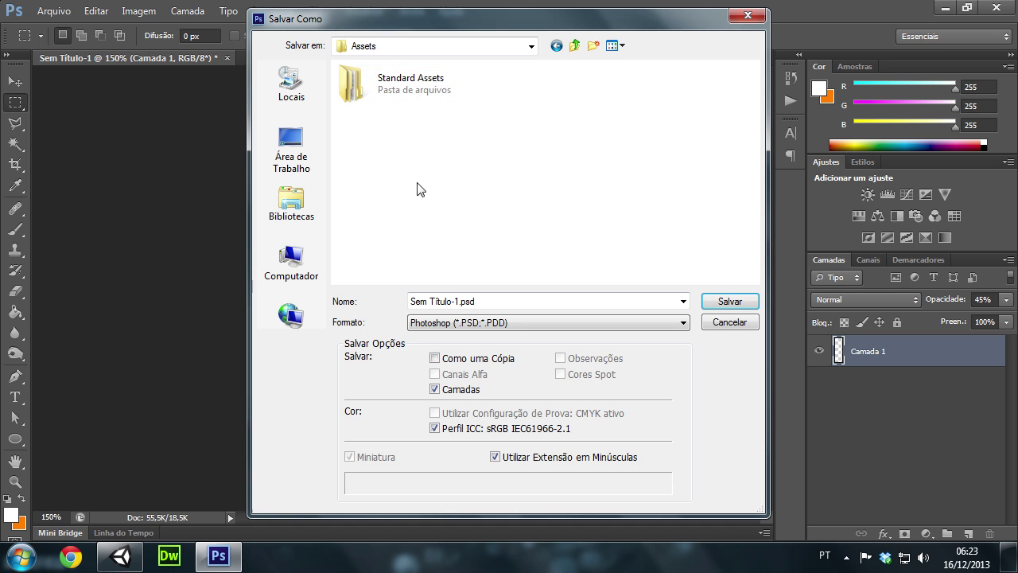
{"action": "double_click", "coordinate": [411, 97]}
Create a Textures folder there, save the image as rainParticle.psd, and return to Unity
{"action": "left_click", "coordinate": [593, 45]}
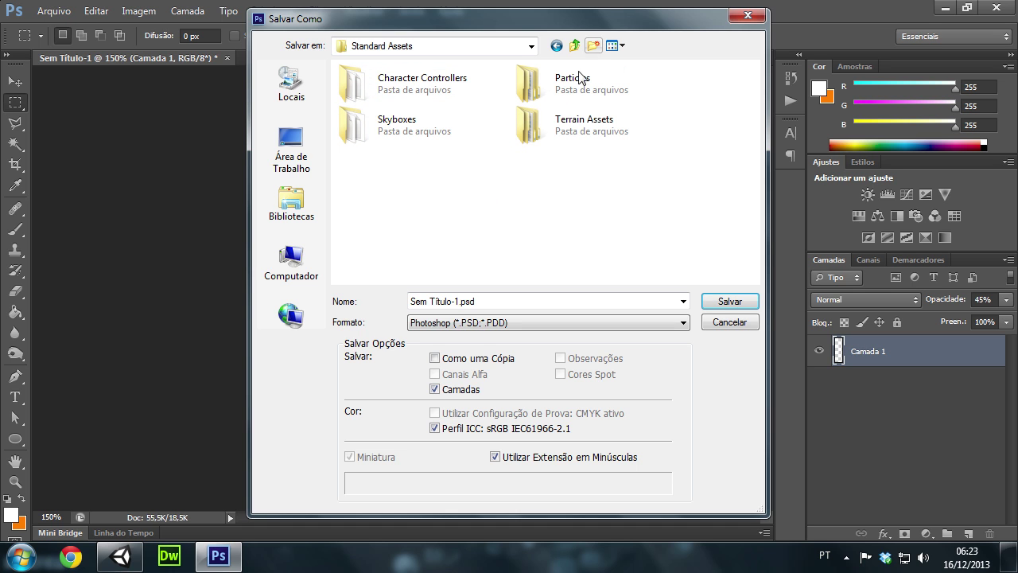
{"action": "type", "text": "Textures"}
{"action": "key", "text": "Return"}
{"action": "double_click", "coordinate": [484, 155]}
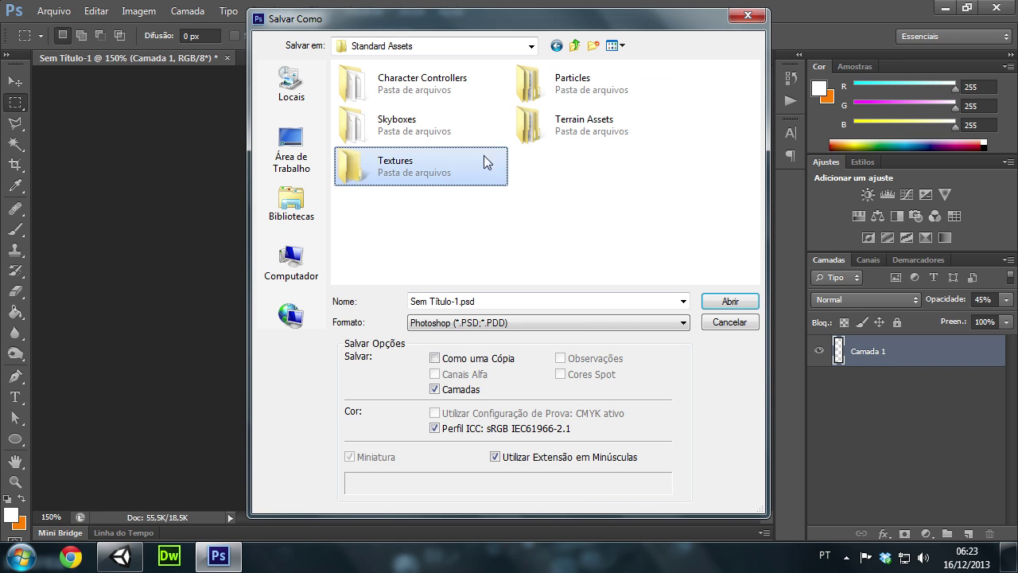
{"action": "type", "text": "rainParticl"}
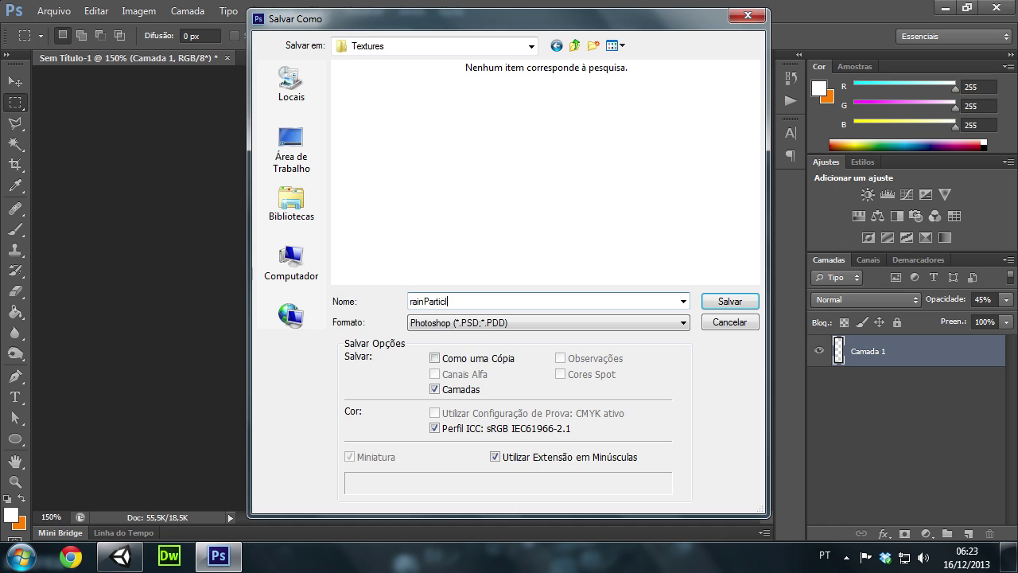
{"action": "key", "text": "Return"}
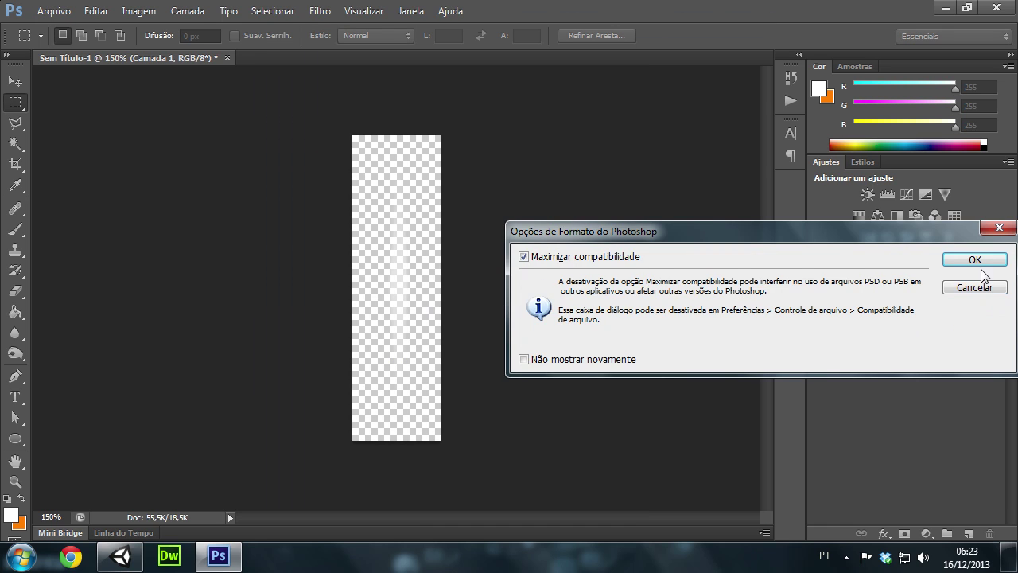
{"action": "left_click", "coordinate": [981, 262]}
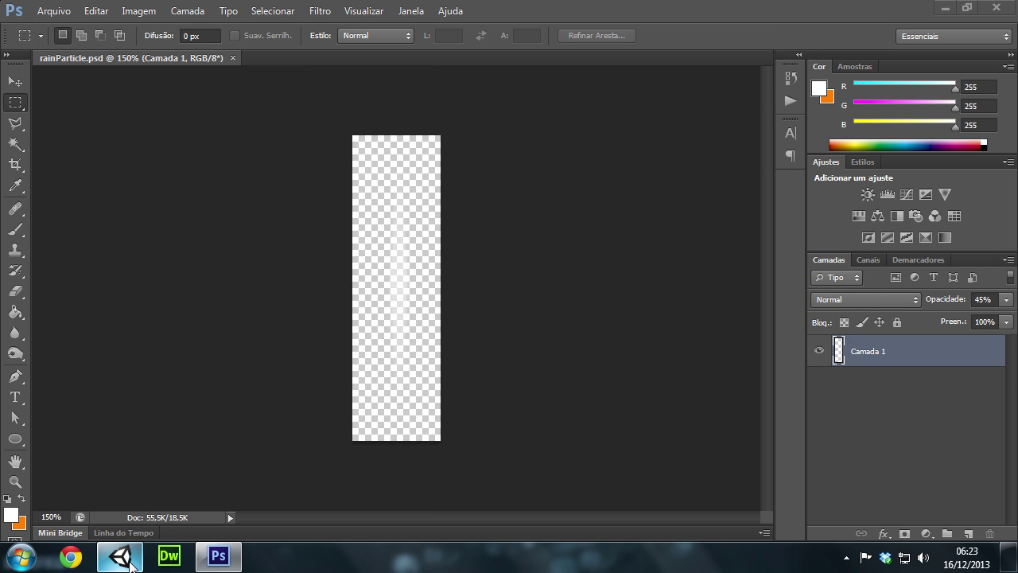
{"action": "left_click", "coordinate": [130, 561]}
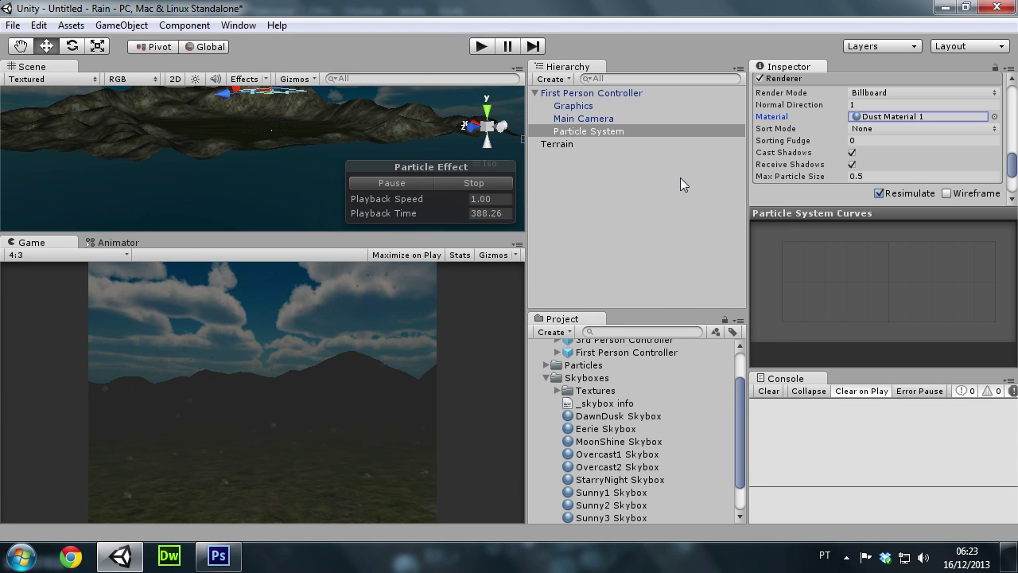
Collapse Skyboxes in the Project panel and expand Standard Assets to show its folders
{"action": "left_click", "coordinate": [545, 377]}
{"action": "left_click", "coordinate": [580, 269]}
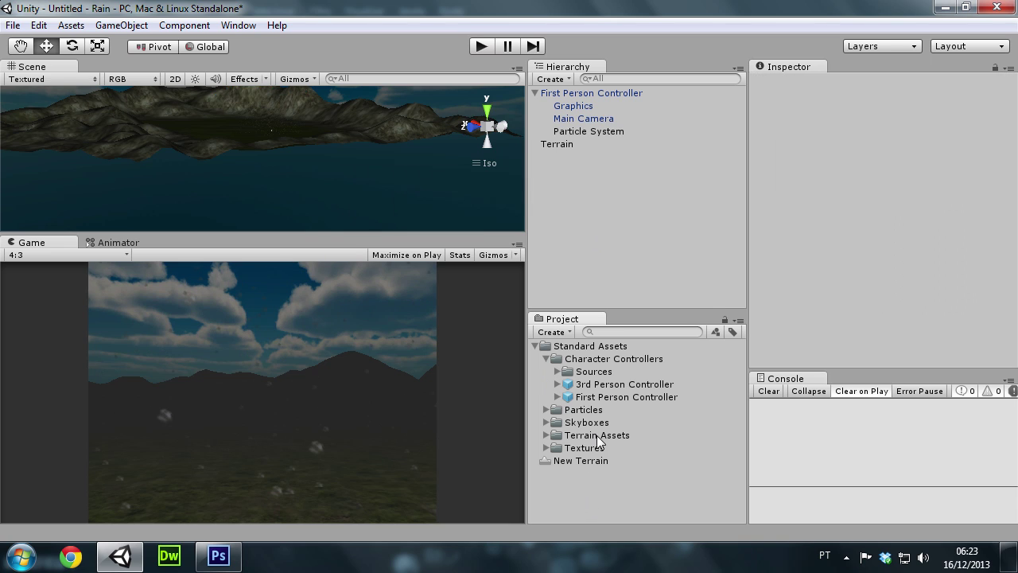
{"action": "left_click", "coordinate": [543, 345]}
{"action": "left_click", "coordinate": [536, 345]}
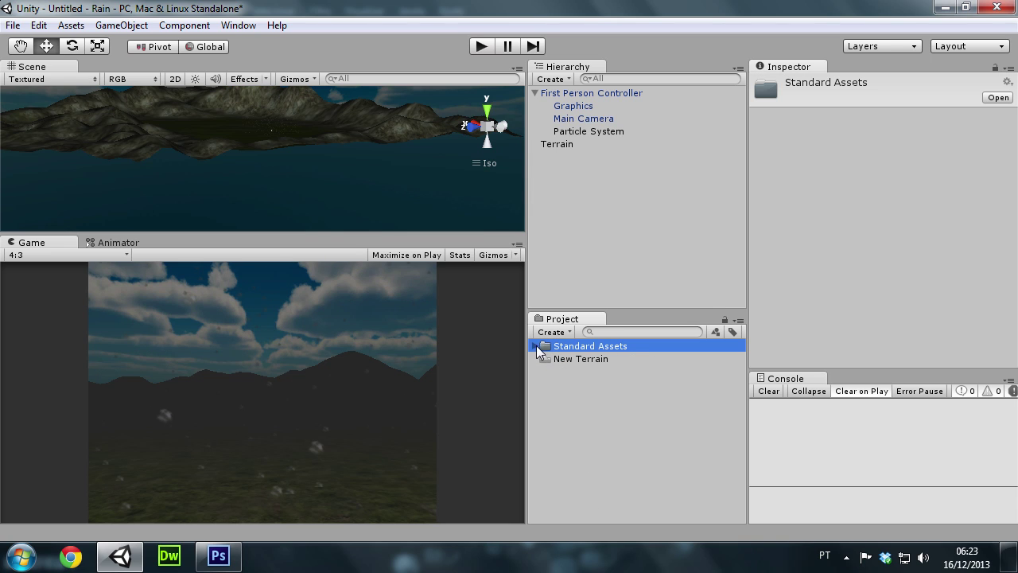
{"action": "right_click", "coordinate": [597, 399]}
{"action": "left_click", "coordinate": [659, 301]}
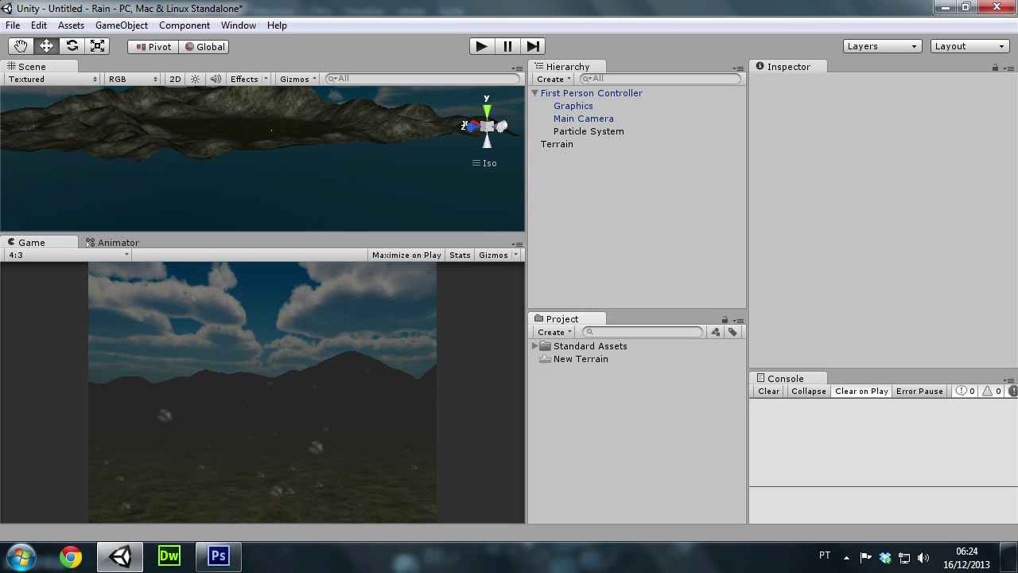
{"action": "left_click", "coordinate": [535, 345]}
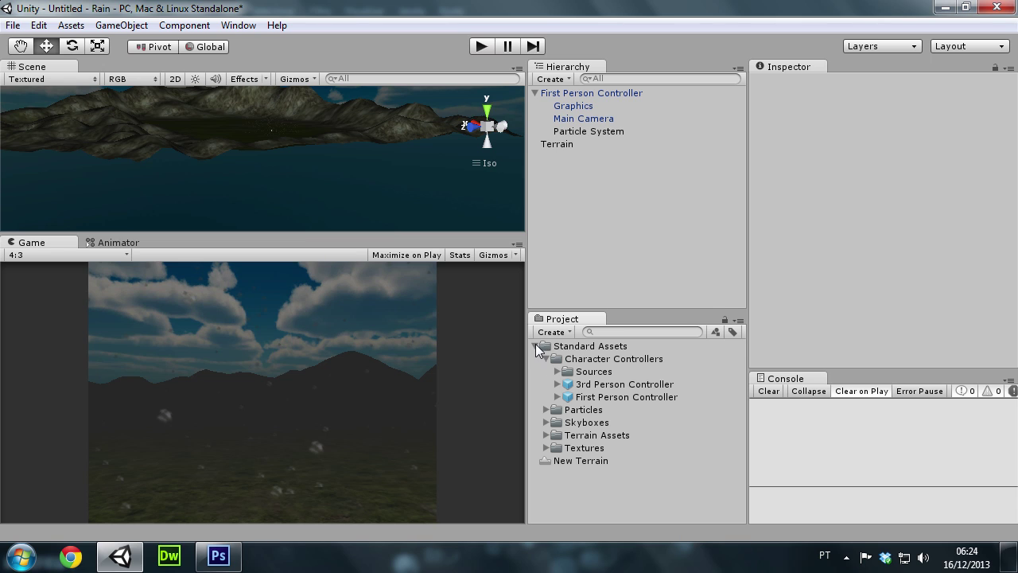
Drag Textures to the project root, cancel the failed move, and go back to Photoshop
{"action": "left_click_drag", "start_coordinate": [596, 453], "coordinate": [591, 501]}
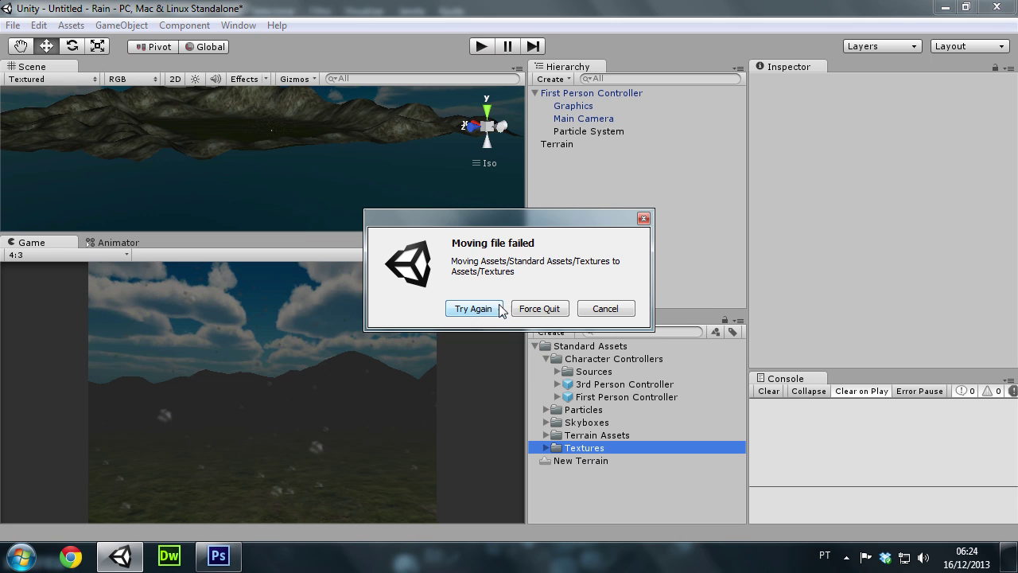
{"action": "left_click", "coordinate": [605, 309]}
{"action": "left_click", "coordinate": [219, 556]}
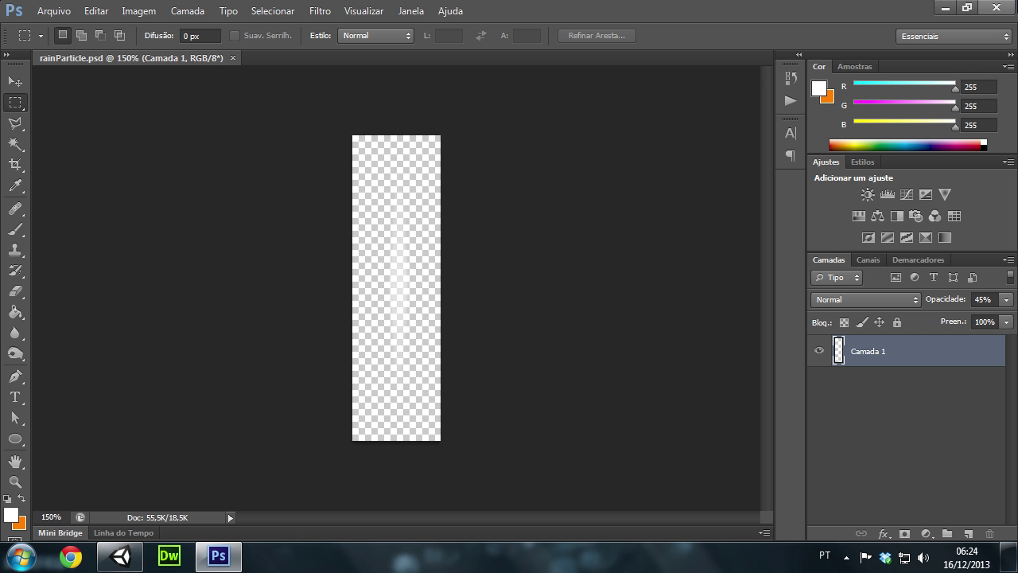
Quit Photoshop and expand the root-level Textures folder to show rainParticle
{"action": "key", "text": "ctrl+q"}
{"action": "left_click", "coordinate": [596, 453]}
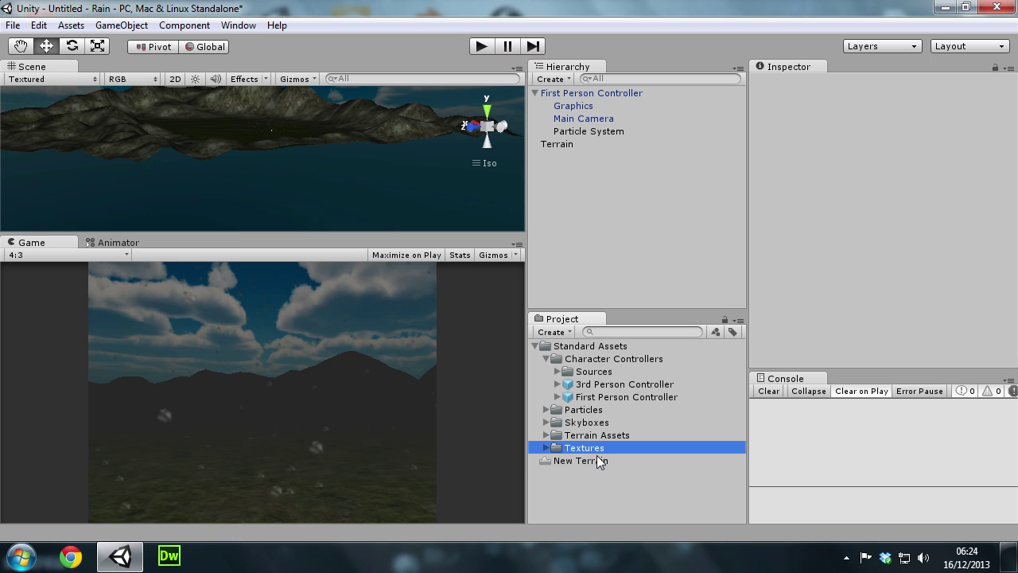
{"action": "left_click", "coordinate": [535, 345]}
{"action": "left_click", "coordinate": [578, 361]}
{"action": "left_click", "coordinate": [535, 359]}
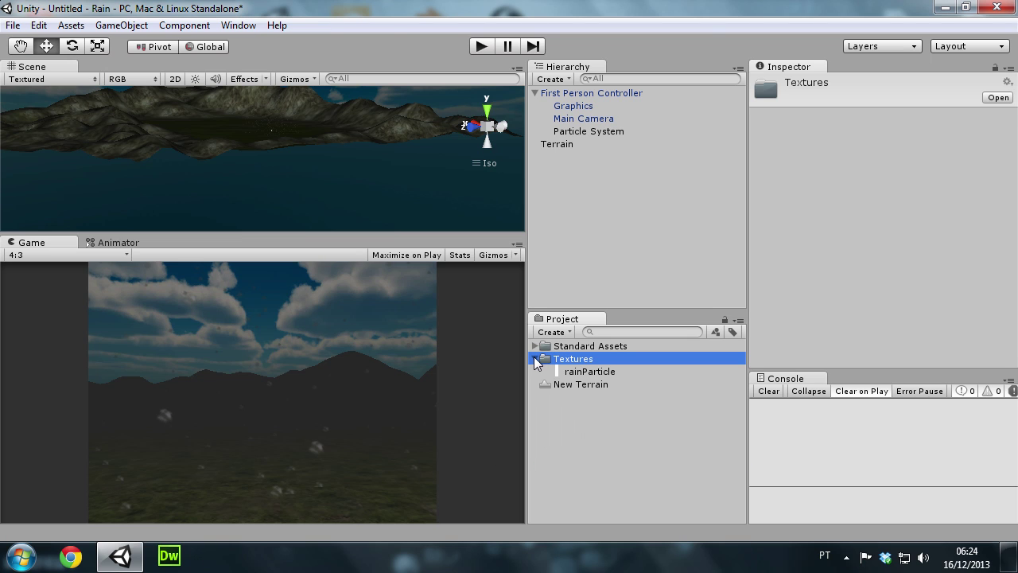
Create a new folder named Materials from the Textures right-click Create menu
{"action": "right_click", "coordinate": [568, 360]}
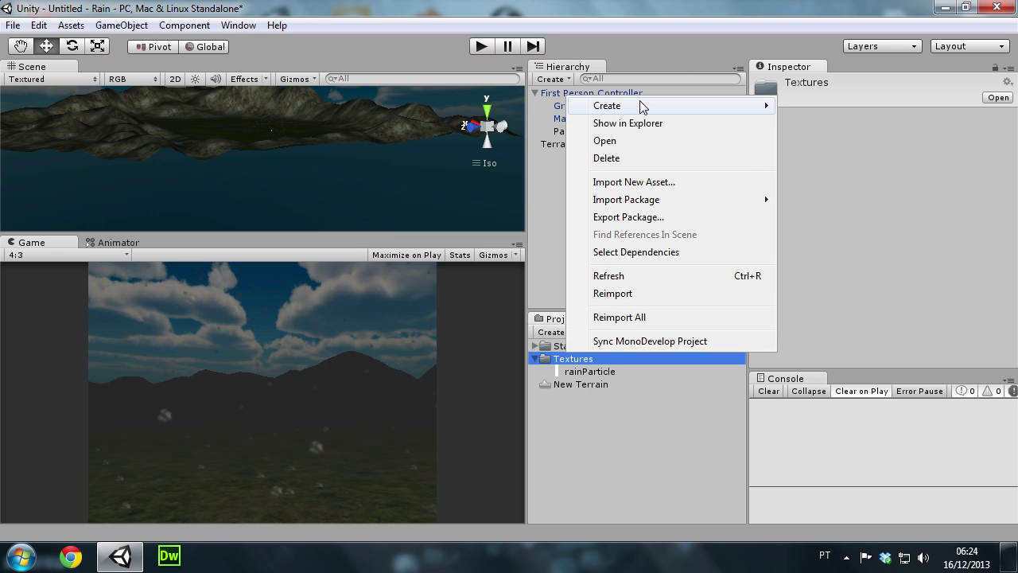
{"action": "mouse_move", "coordinate": [642, 104]}
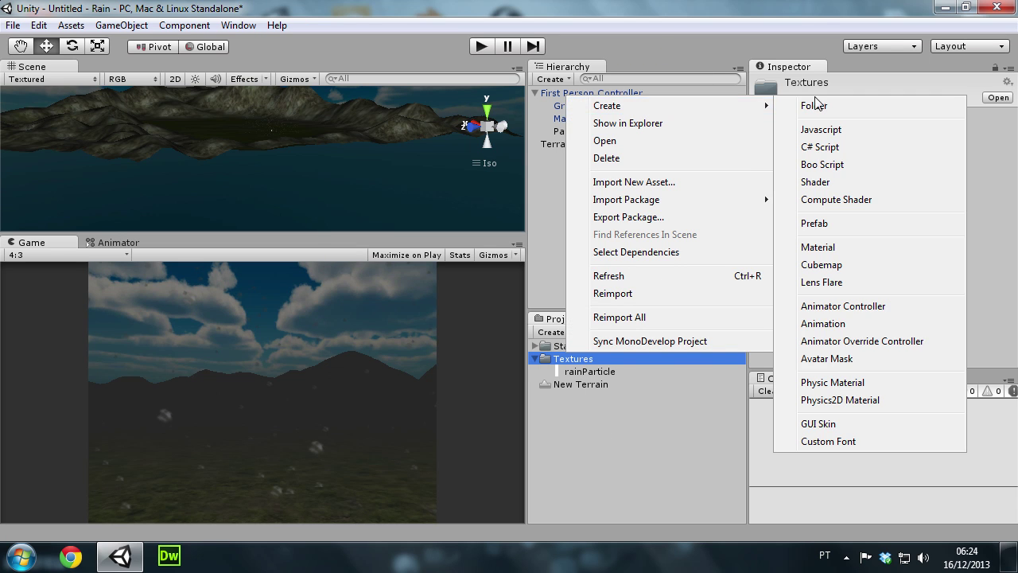
{"action": "left_click", "coordinate": [817, 105]}
{"action": "type", "text": "Mate"}
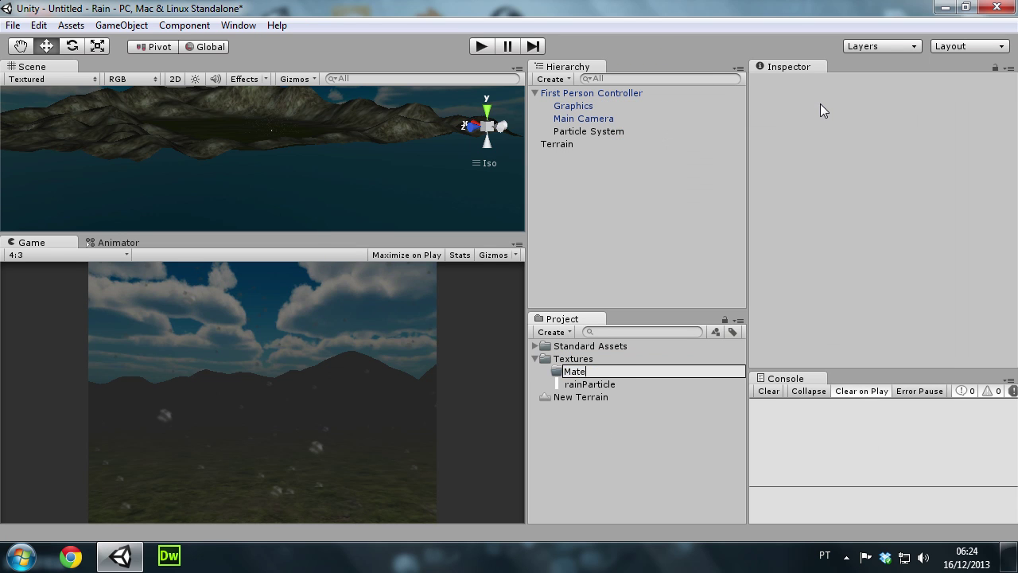
{"action": "type", "text": "rials"}
{"action": "key", "text": "Return"}
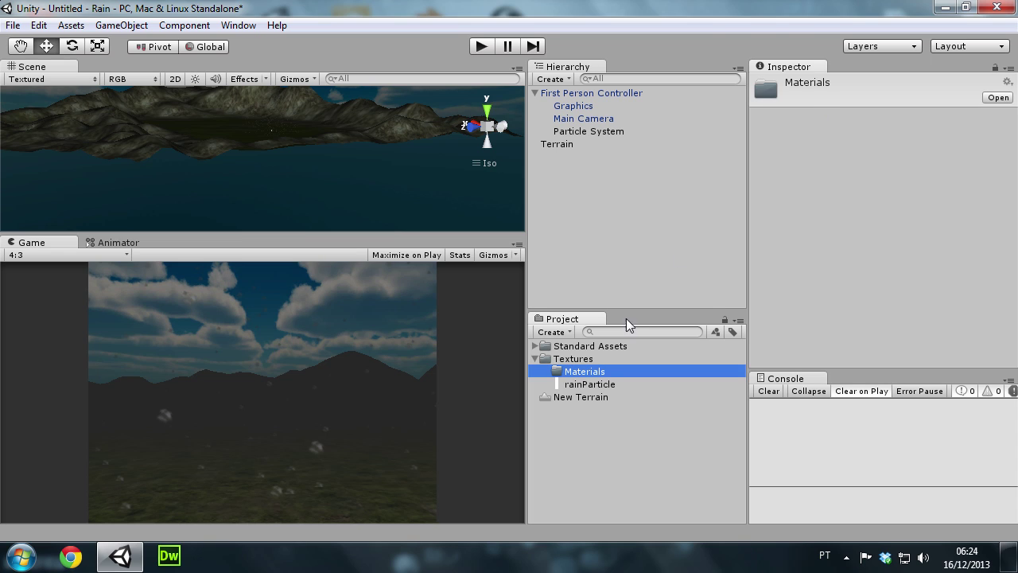
{"action": "left_click", "coordinate": [537, 371]}
Create a new material named rain in the Materials folder
{"action": "right_click", "coordinate": [571, 350]}
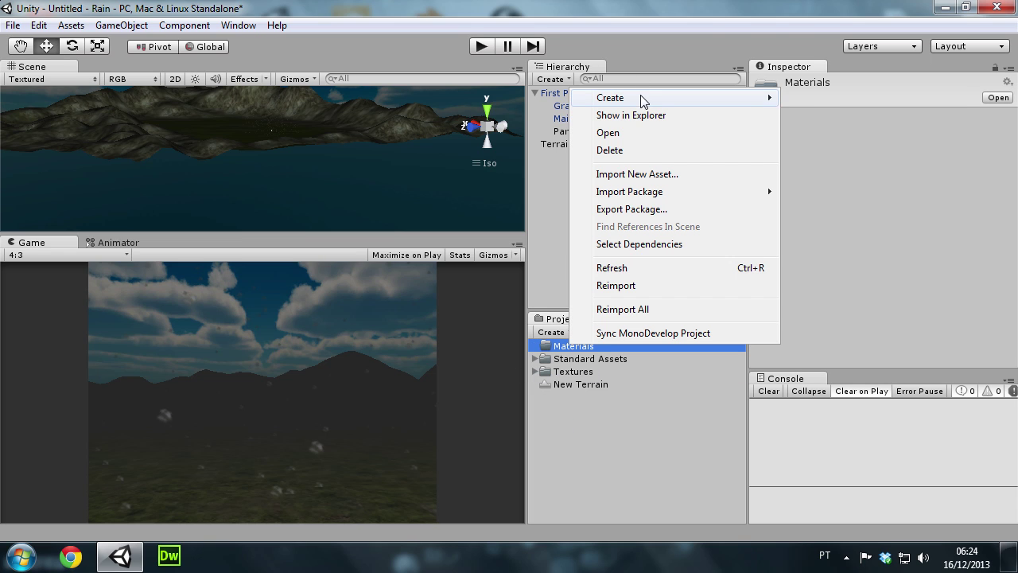
{"action": "mouse_move", "coordinate": [642, 99]}
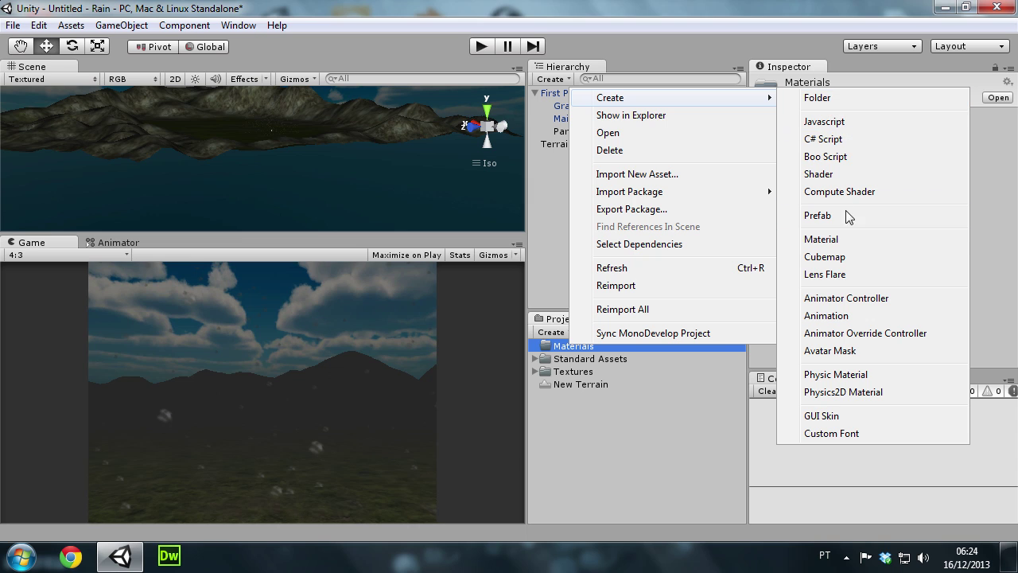
{"action": "left_click", "coordinate": [848, 238]}
{"action": "type", "text": "rain"}
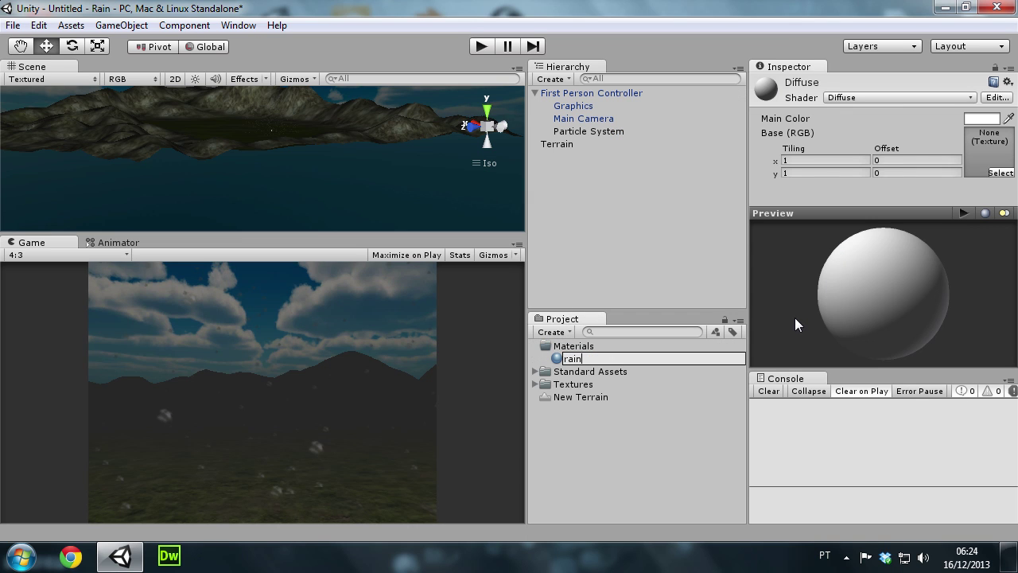
{"action": "key", "text": "Return"}
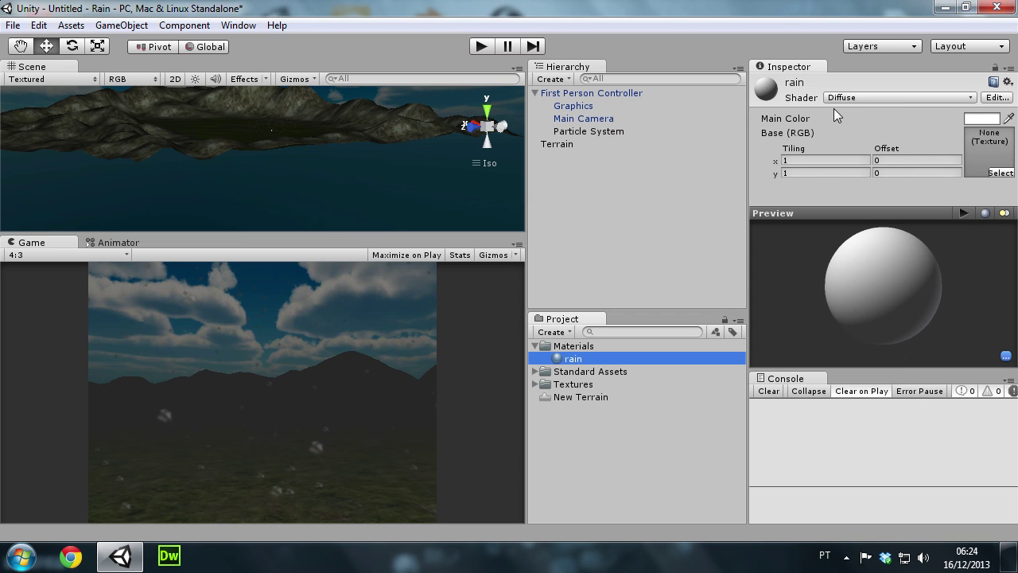
Set rain's shader to Particles/Multiply and assign rainParticle as its particle texture
{"action": "left_click", "coordinate": [841, 97]}
{"action": "mouse_move", "coordinate": [881, 348]}
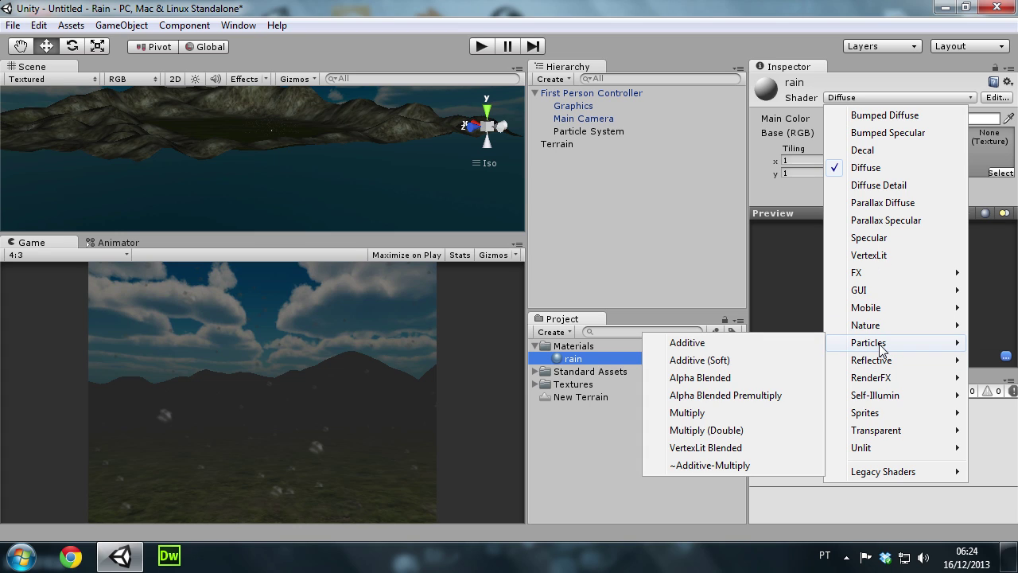
{"action": "left_click", "coordinate": [691, 413]}
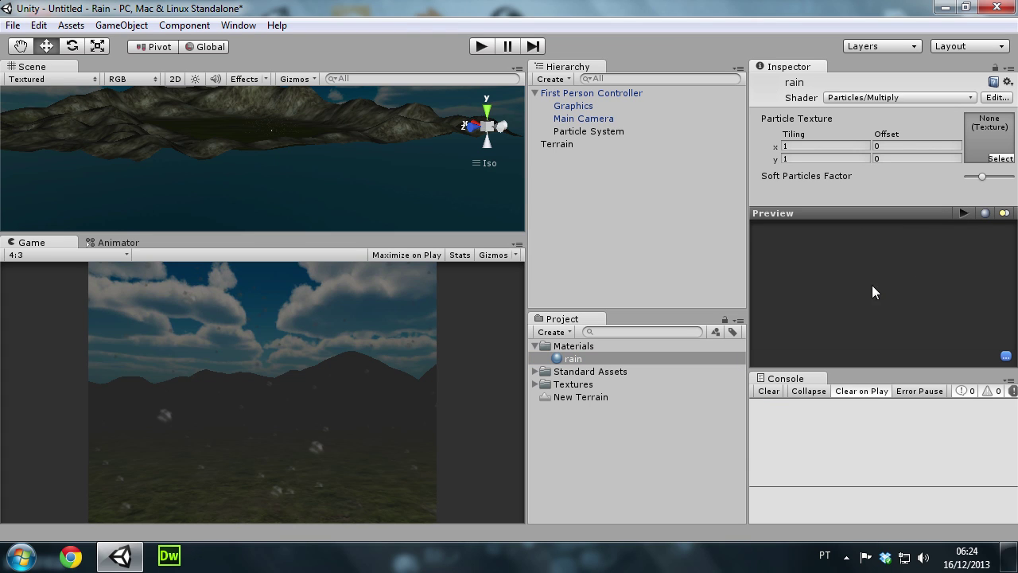
{"action": "left_click", "coordinate": [535, 384]}
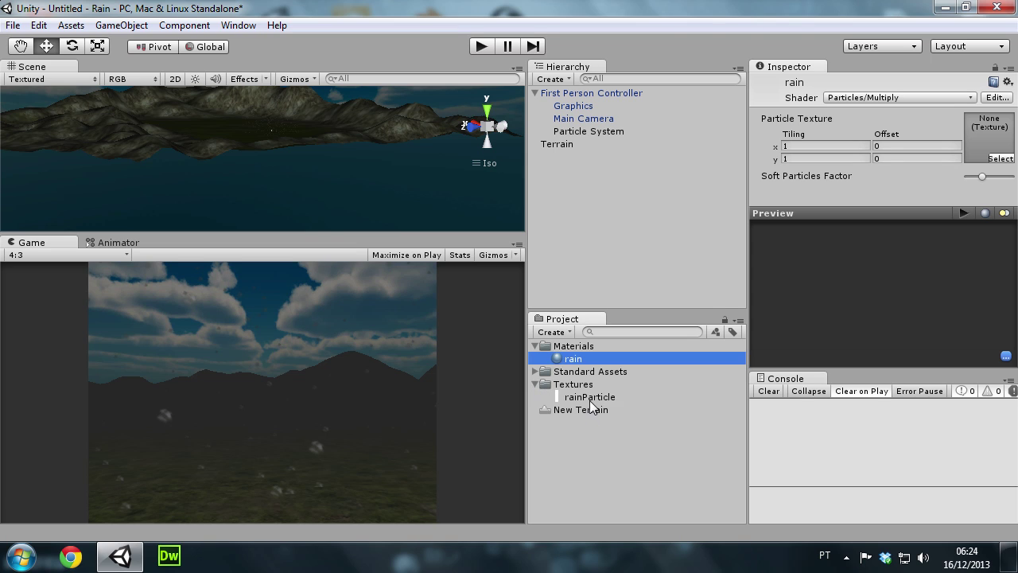
{"action": "left_click_drag", "start_coordinate": [590, 400], "coordinate": [1008, 150]}
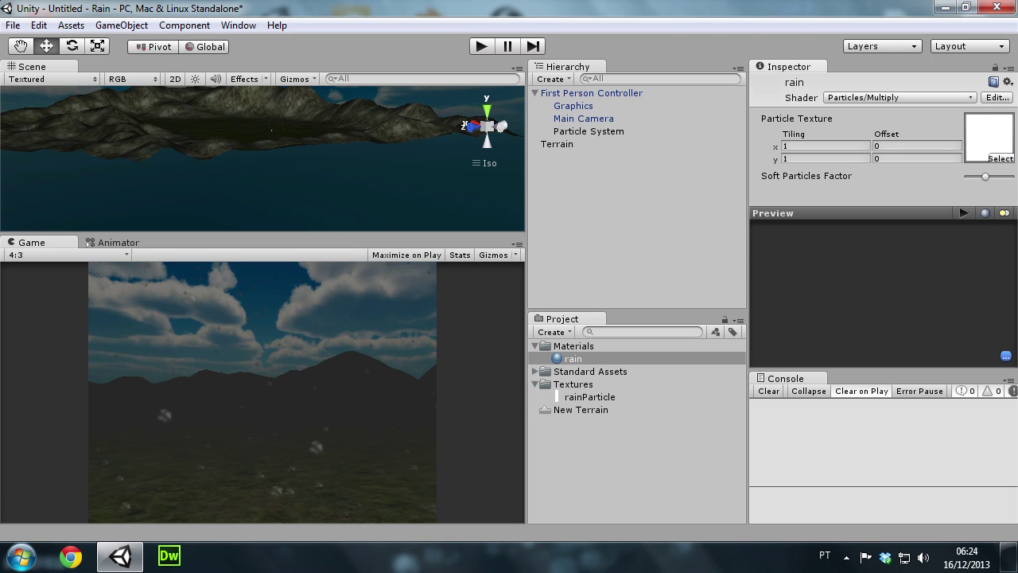
Locate rainParticle, then select the Graphics object, Main Camera and rain material in turn
{"action": "left_click", "coordinate": [988, 131]}
{"action": "left_click", "coordinate": [592, 401]}
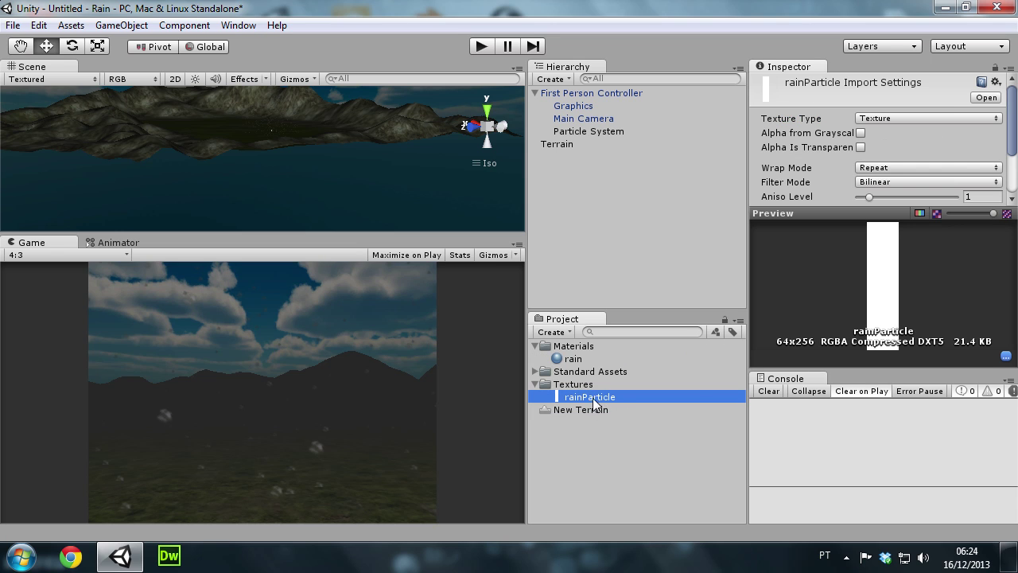
{"action": "left_click", "coordinate": [876, 318]}
{"action": "left_click", "coordinate": [590, 167]}
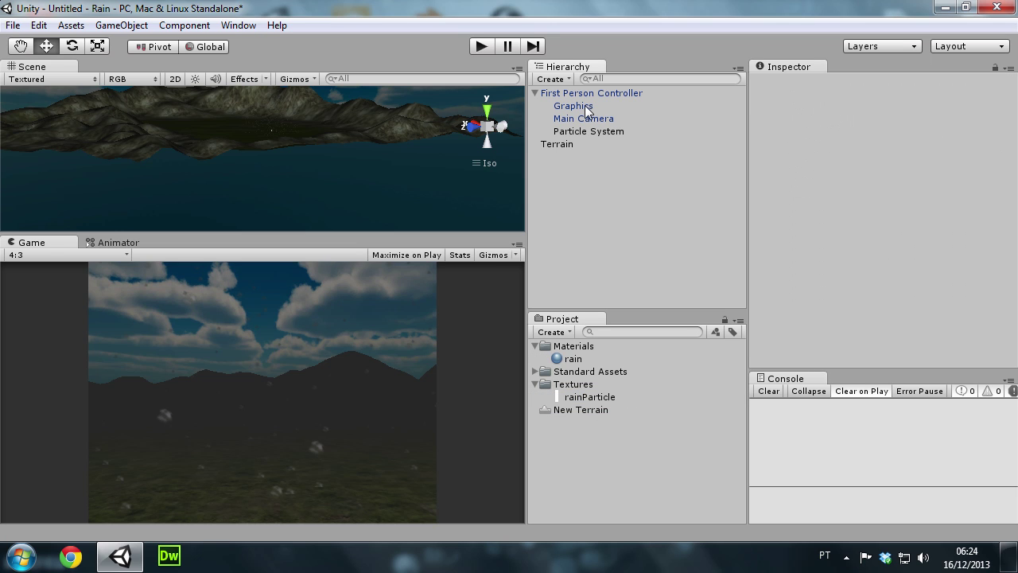
{"action": "left_click", "coordinate": [584, 107]}
{"action": "left_click", "coordinate": [583, 119]}
{"action": "left_click", "coordinate": [574, 359]}
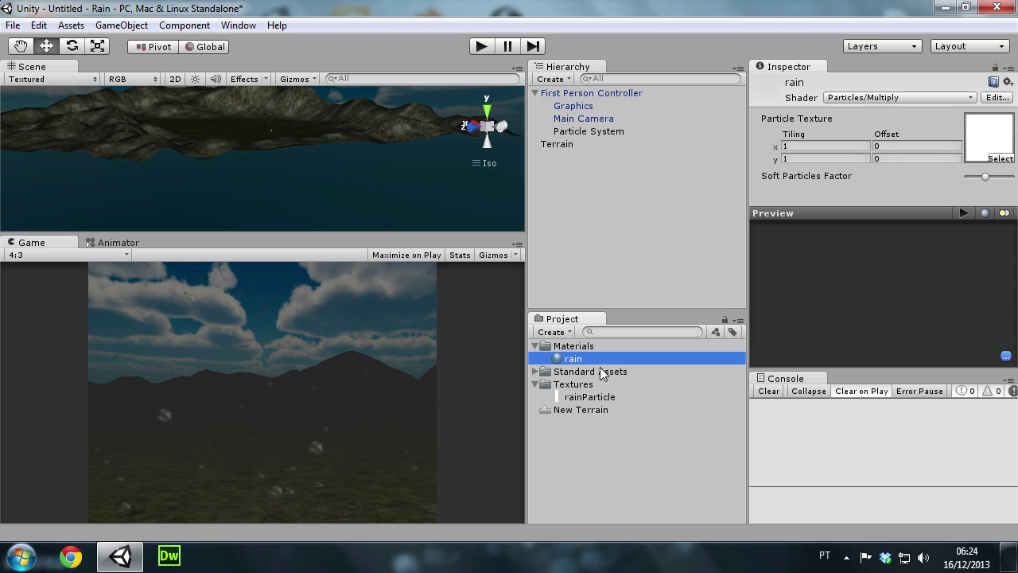
Enable Alpha from Grayscale on rainParticle, apply the import change, and select the Particle System
{"action": "left_click", "coordinate": [562, 399]}
{"action": "left_click", "coordinate": [859, 133]}
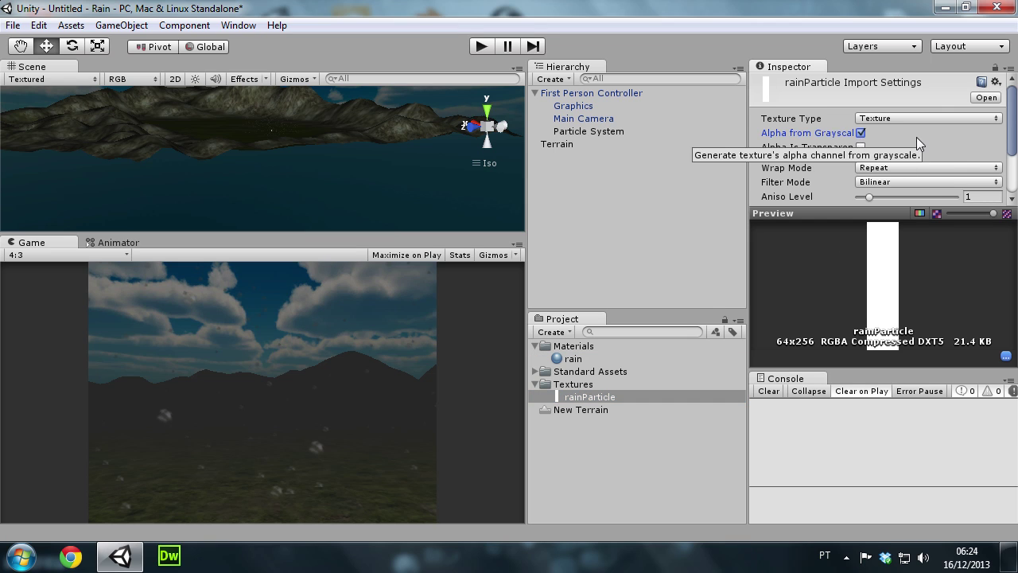
{"action": "scroll", "coordinate": [975, 167], "scroll_direction": "down", "scroll_amount": 5}
{"action": "left_click", "coordinate": [998, 192]}
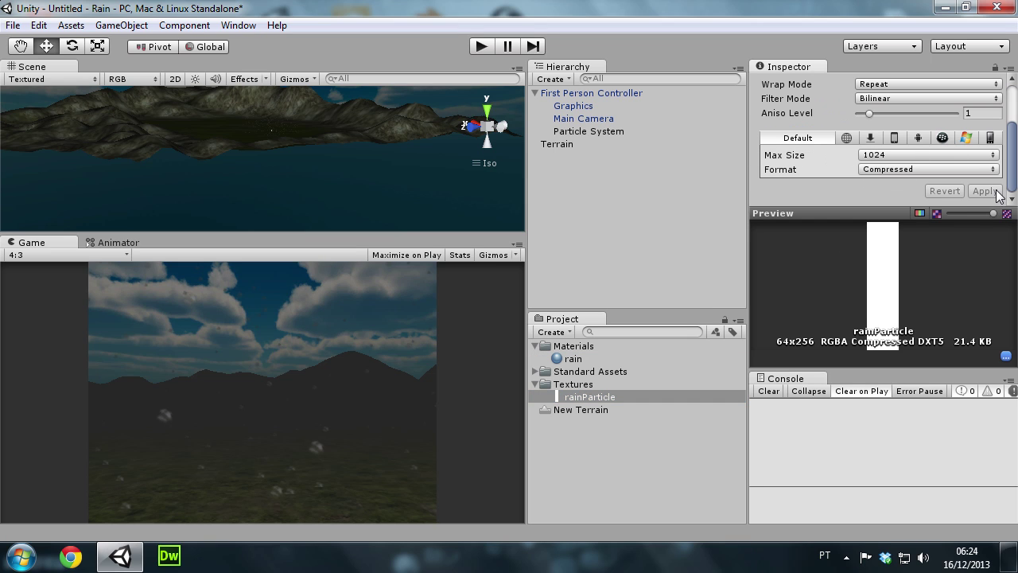
{"action": "mouse_move", "coordinate": [1011, 161]}
{"action": "left_mouse_down"}
{"action": "mouse_move", "coordinate": [1011, 120]}
{"action": "mouse_move", "coordinate": [979, 185]}
{"action": "left_mouse_up"}
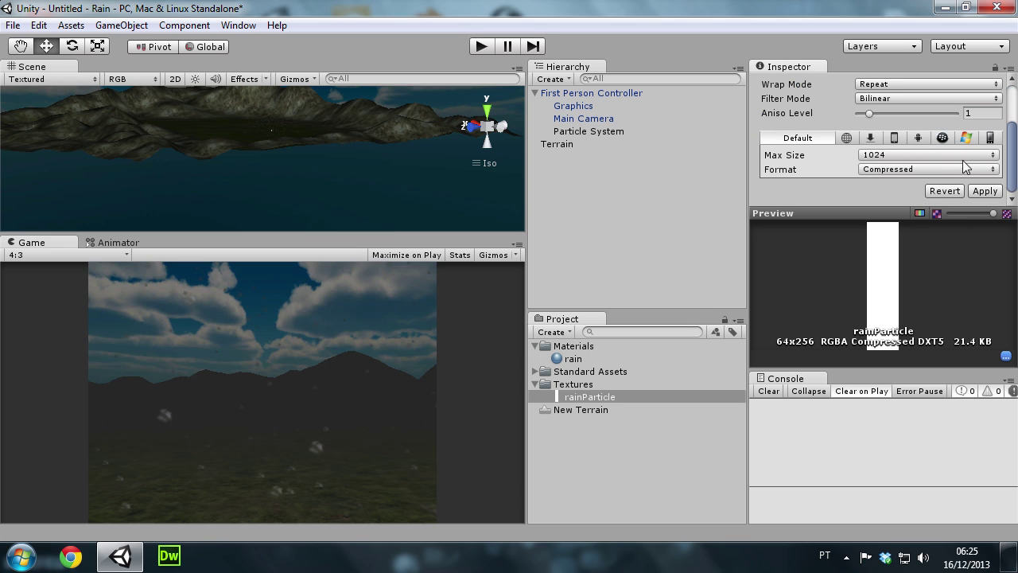
{"action": "left_click", "coordinate": [985, 191]}
{"action": "mouse_move", "coordinate": [1012, 161]}
{"action": "left_mouse_down"}
{"action": "mouse_move", "coordinate": [1011, 107]}
{"action": "mouse_move", "coordinate": [1011, 175]}
{"action": "left_mouse_up"}
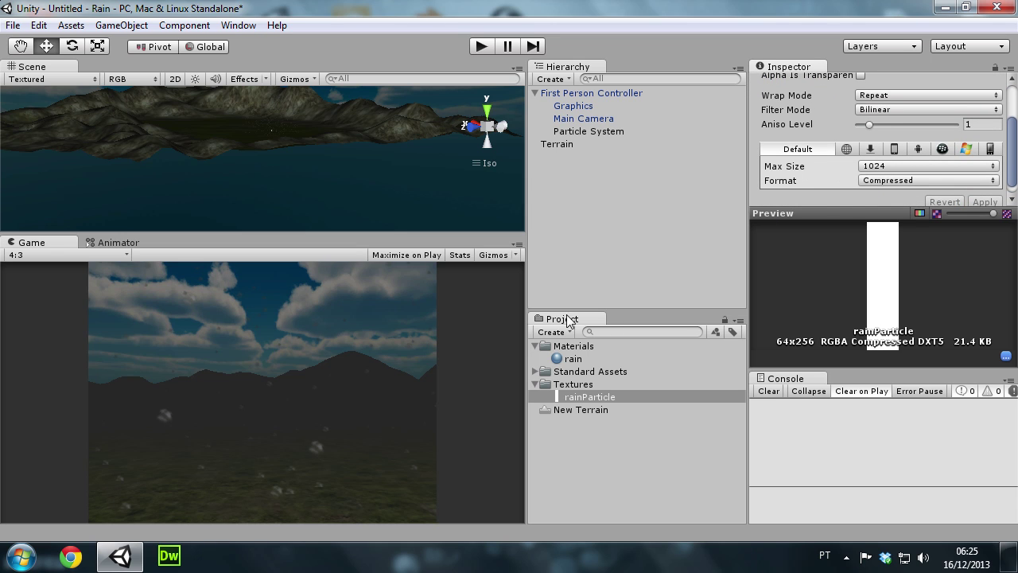
{"action": "left_click", "coordinate": [582, 130]}
{"action": "left_click_drag", "start_coordinate": [1011, 87], "coordinate": [1013, 159]}
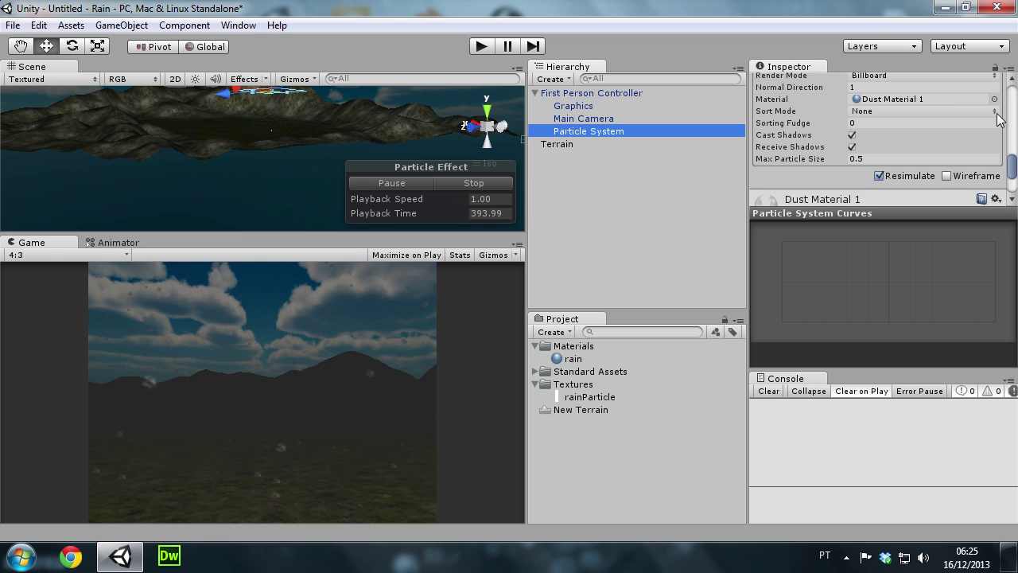
Assign the rain material to the Particle System's renderer and frame the particles in the scene
{"action": "left_click_drag", "start_coordinate": [556, 363], "coordinate": [874, 87]}
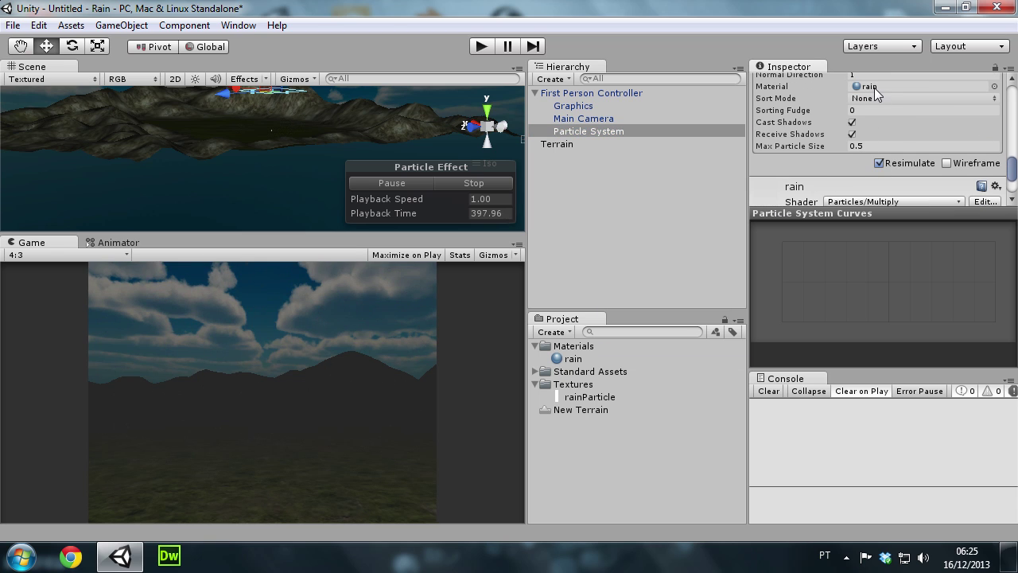
{"action": "left_click", "coordinate": [869, 91]}
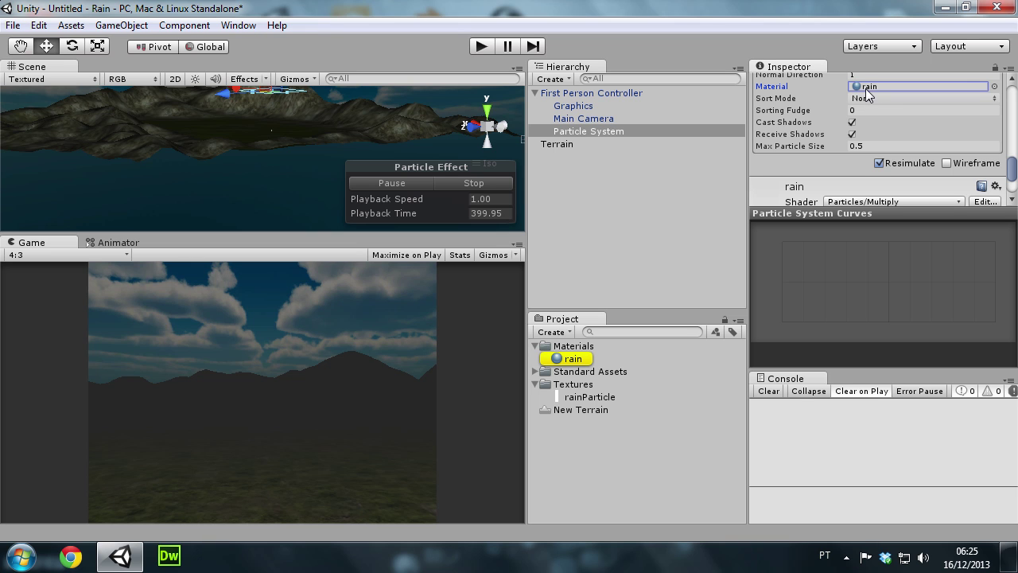
{"action": "double_click", "coordinate": [595, 130]}
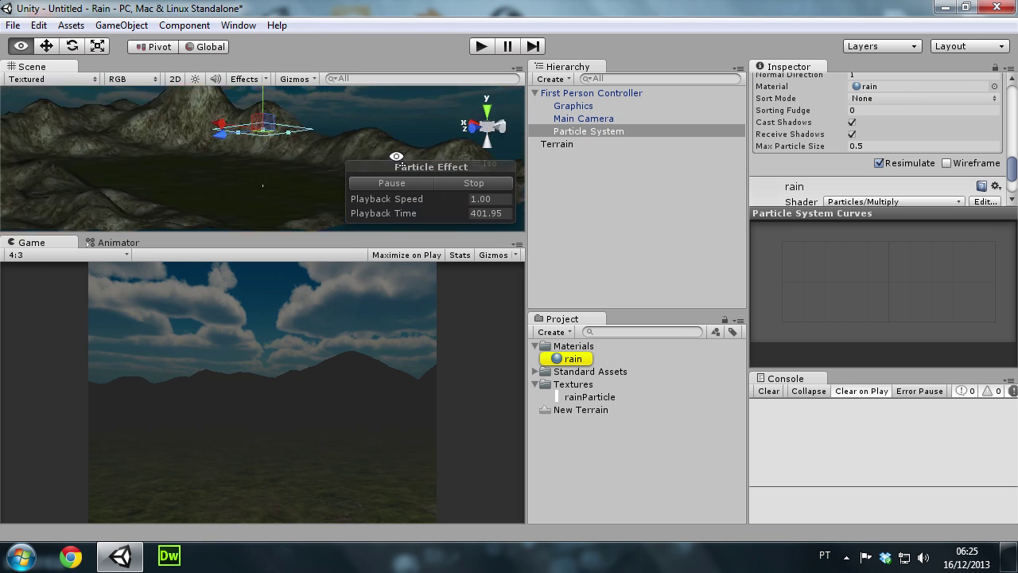
{"action": "left_click_drag", "start_coordinate": [425, 139], "coordinate": [267, 127], "text": "alt"}
{"action": "left_click", "coordinate": [878, 89]}
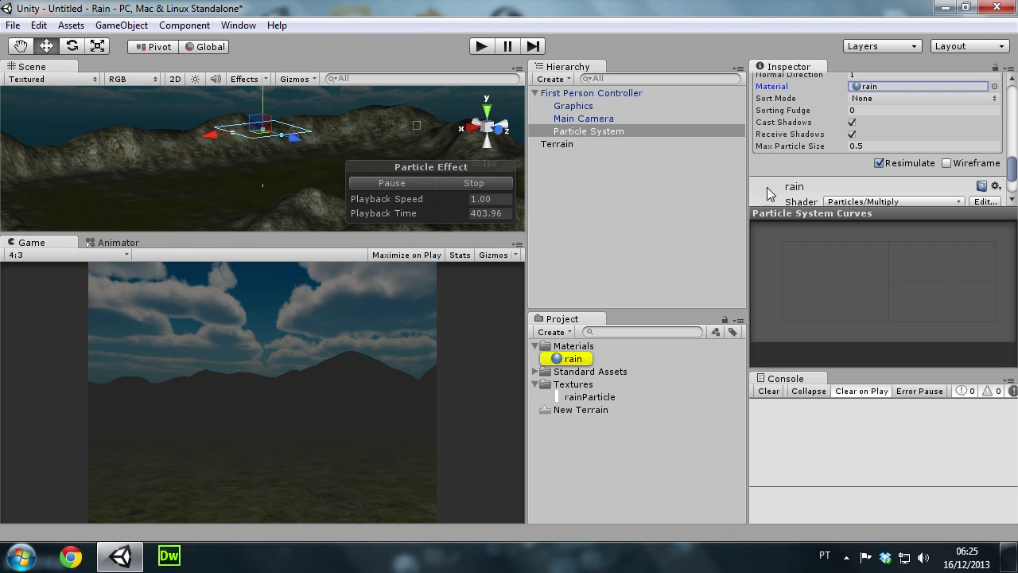
Switch the rain material's shader to Particles/Additive
{"action": "left_click", "coordinate": [568, 360]}
{"action": "left_click", "coordinate": [857, 97]}
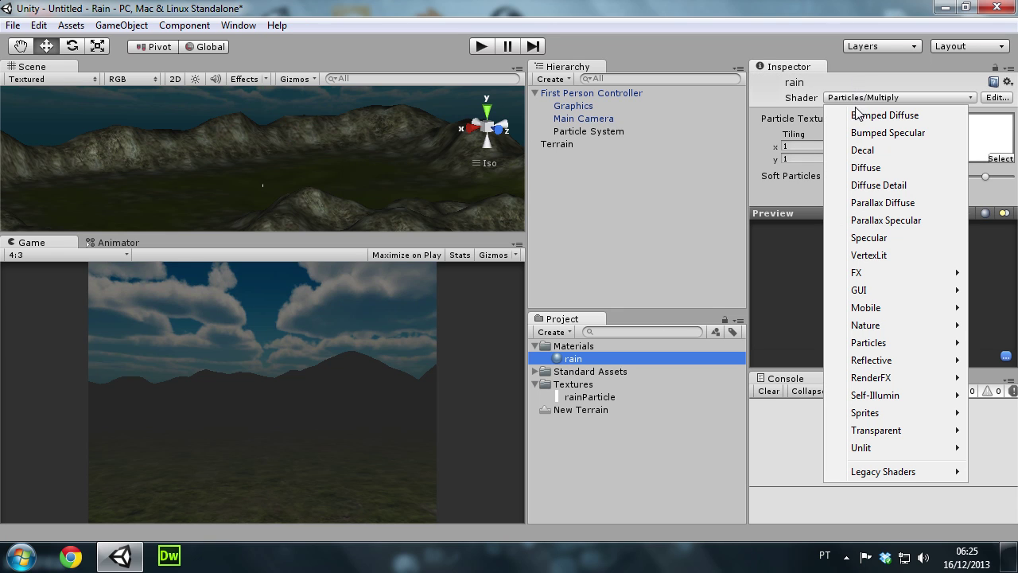
{"action": "mouse_move", "coordinate": [886, 344]}
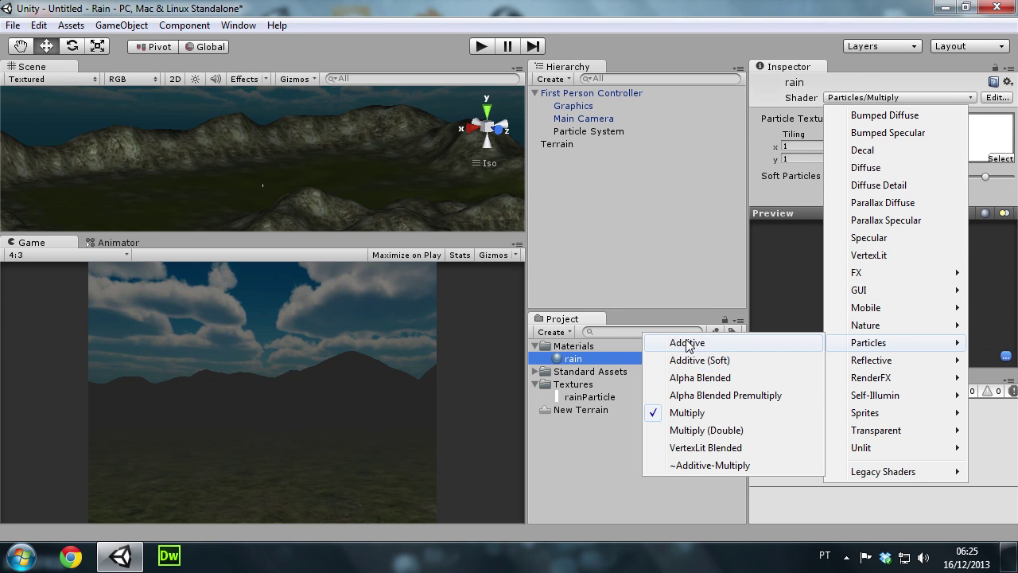
{"action": "left_click", "coordinate": [685, 342]}
{"action": "mouse_move", "coordinate": [809, 298]}
{"action": "left_mouse_down"}
{"action": "mouse_move", "coordinate": [870, 267]}
{"action": "mouse_move", "coordinate": [842, 246]}
{"action": "left_mouse_up"}
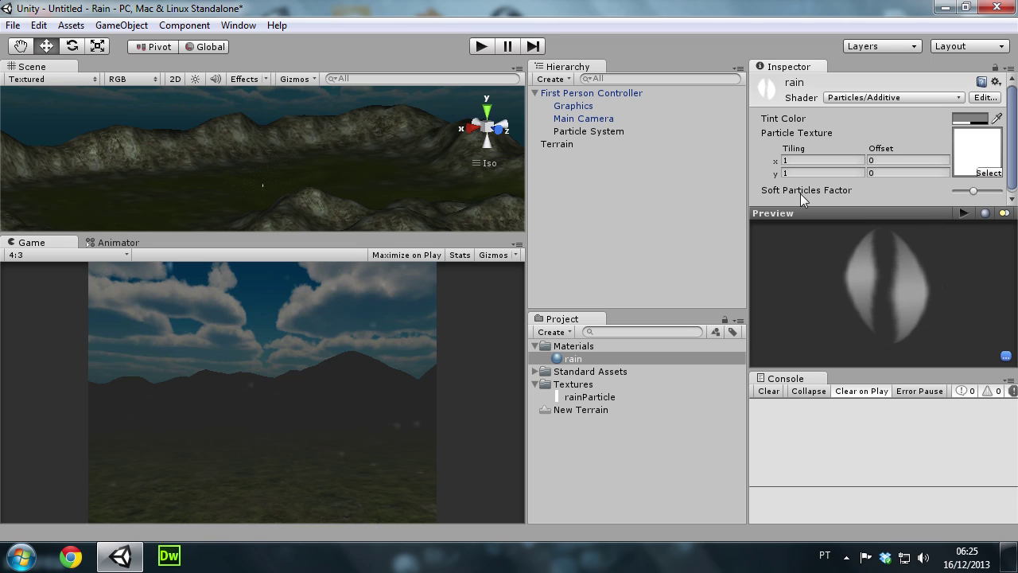
Darken the rain material's tint colour to grey 73,73,73 at alpha 128
{"action": "left_click", "coordinate": [960, 120]}
{"action": "mouse_move", "coordinate": [36, 131]}
{"action": "left_mouse_down"}
{"action": "mouse_move", "coordinate": [20, 131]}
{"action": "mouse_move", "coordinate": [14, 146]}
{"action": "left_mouse_up"}
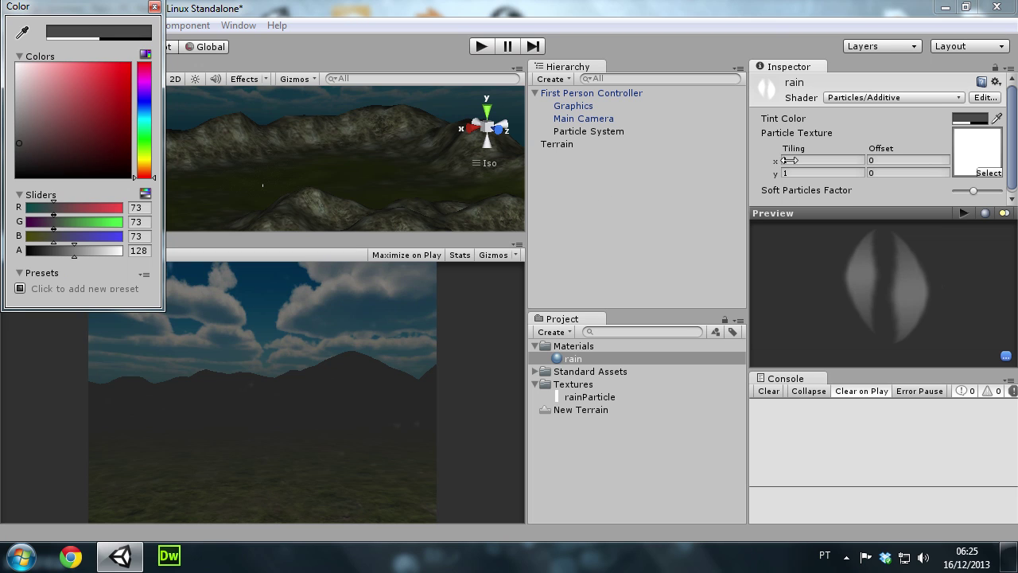
{"action": "left_click", "coordinate": [978, 196]}
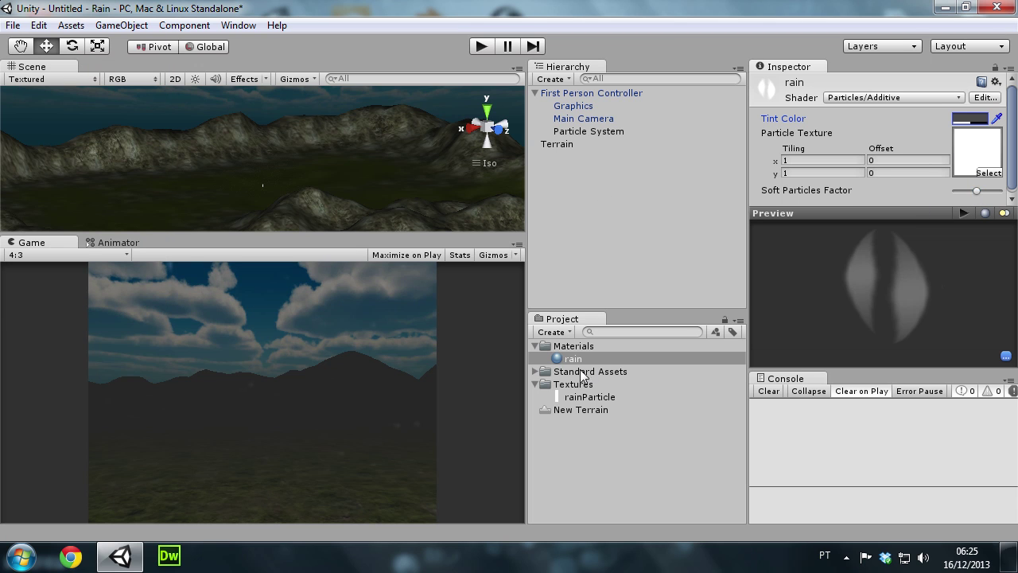
{"action": "left_click", "coordinate": [589, 397]}
Import rainParticle as Advanced with mip maps off, apply, and preview the rain in Play mode
{"action": "scroll", "coordinate": [910, 155], "scroll_direction": "down", "scroll_amount": 2}
{"action": "scroll", "coordinate": [910, 155], "scroll_direction": "up", "scroll_amount": 2}
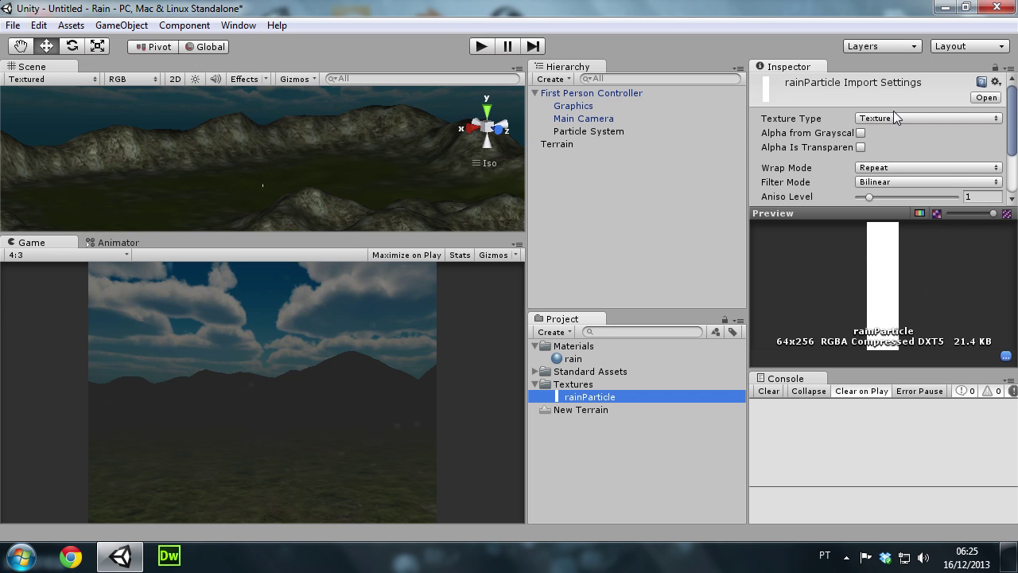
{"action": "left_click", "coordinate": [897, 118]}
{"action": "left_click", "coordinate": [789, 148]}
{"action": "left_click", "coordinate": [875, 120]}
{"action": "left_click", "coordinate": [887, 275]}
{"action": "scroll", "coordinate": [888, 132], "scroll_direction": "down", "scroll_amount": 3}
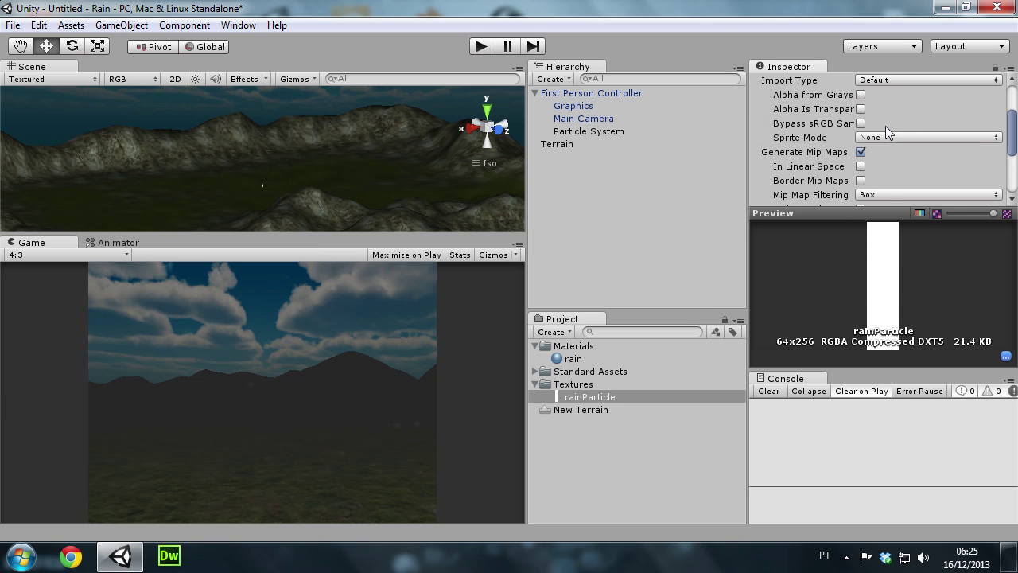
{"action": "left_click", "coordinate": [862, 151]}
{"action": "scroll", "coordinate": [878, 166], "scroll_direction": "down", "scroll_amount": 3}
{"action": "left_click", "coordinate": [984, 191]}
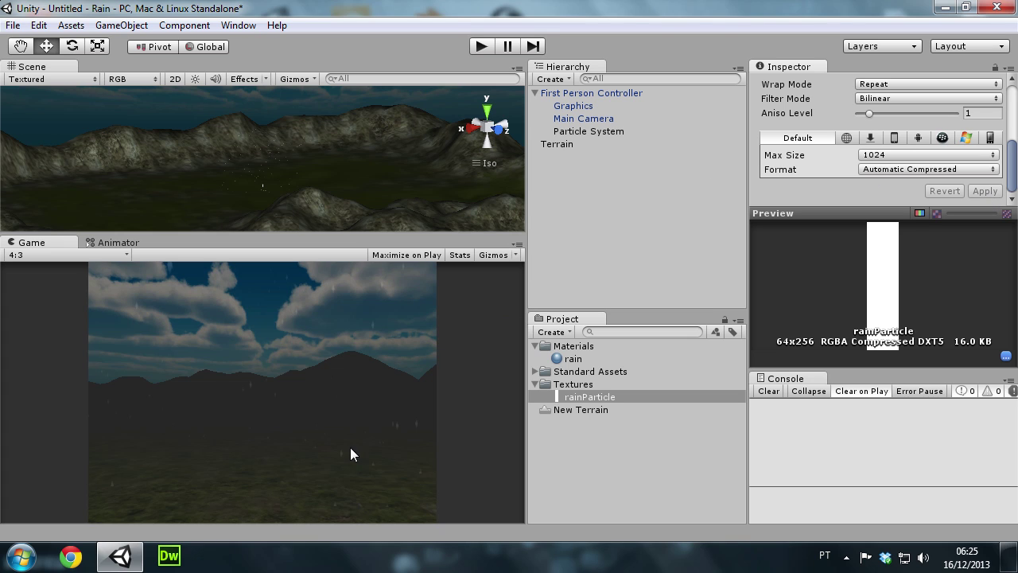
{"action": "left_click", "coordinate": [481, 46]}
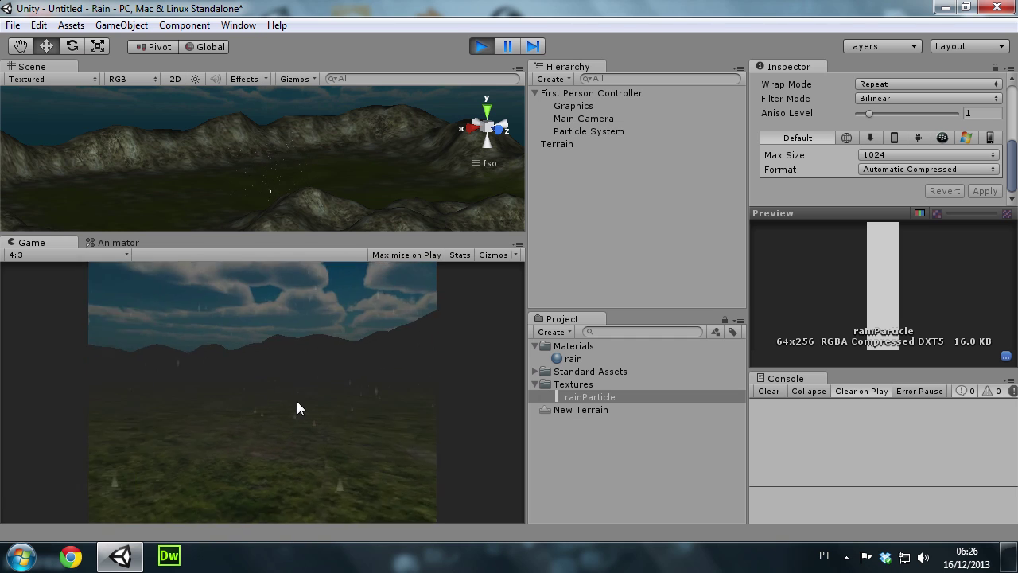
{"action": "left_click", "coordinate": [481, 46]}
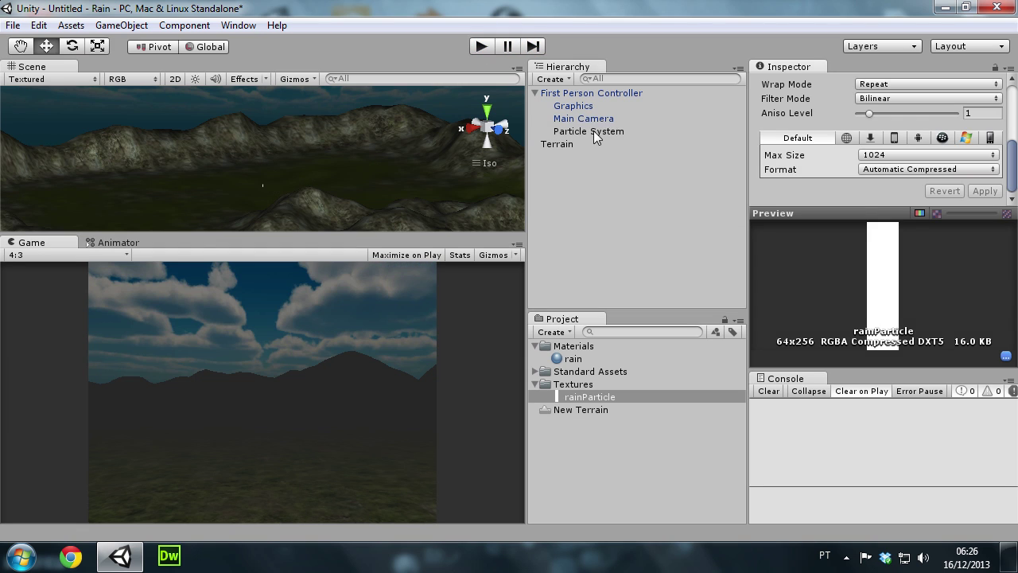
Set the Particle System's Simulation Space to World and test the rain in Play mode
{"action": "left_click", "coordinate": [588, 130]}
{"action": "scroll", "coordinate": [922, 164], "scroll_direction": "down", "scroll_amount": 4}
{"action": "scroll", "coordinate": [922, 164], "scroll_direction": "up", "scroll_amount": 2}
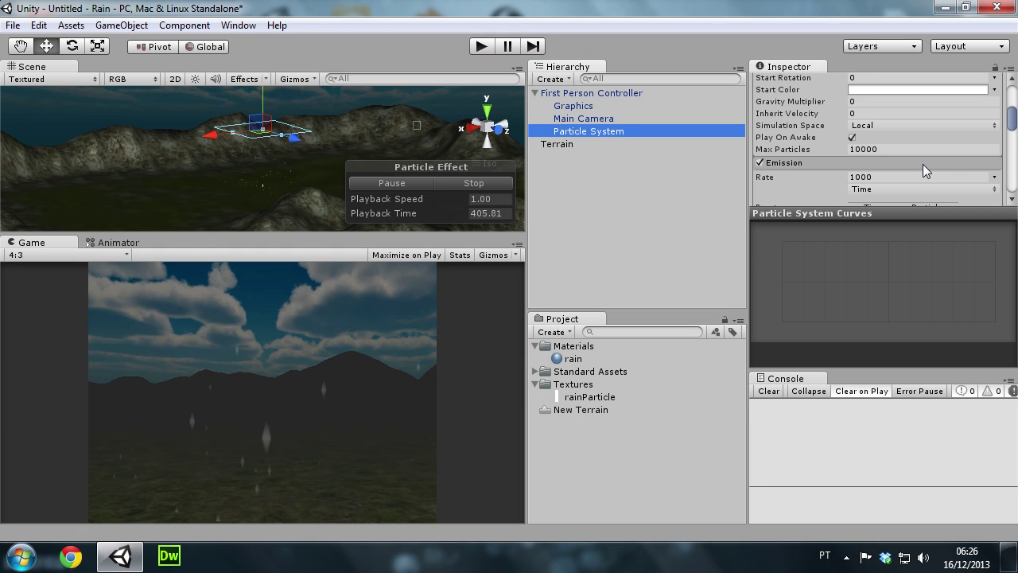
{"action": "left_click", "coordinate": [873, 126]}
{"action": "left_click", "coordinate": [880, 143]}
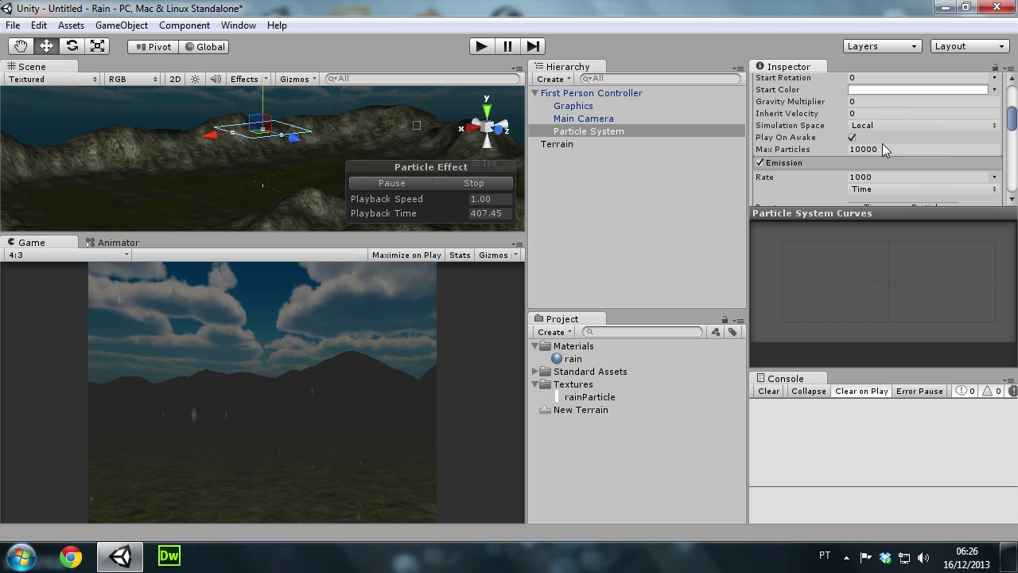
{"action": "left_click", "coordinate": [479, 47]}
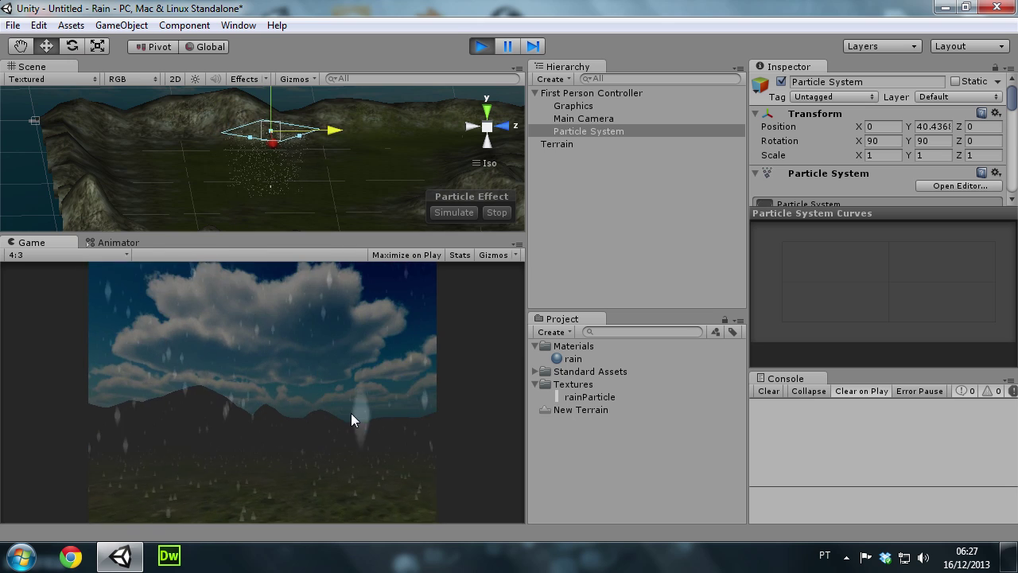
{"action": "left_click", "coordinate": [483, 48]}
{"action": "left_click", "coordinate": [586, 398]}
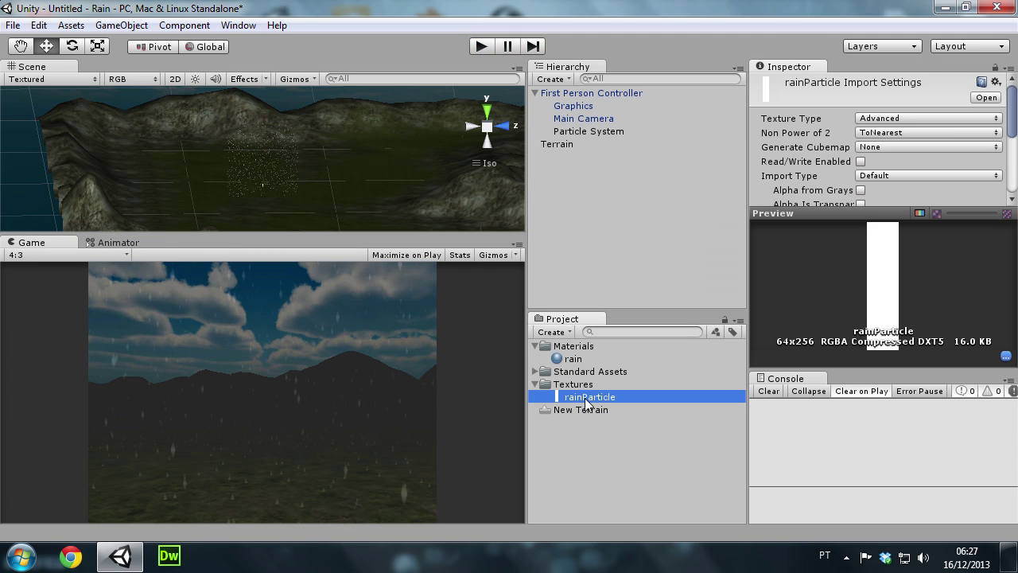
Open rainParticle in Photoshop and crop-extend its canvas to double width with transparent sides
{"action": "double_click", "coordinate": [586, 397]}
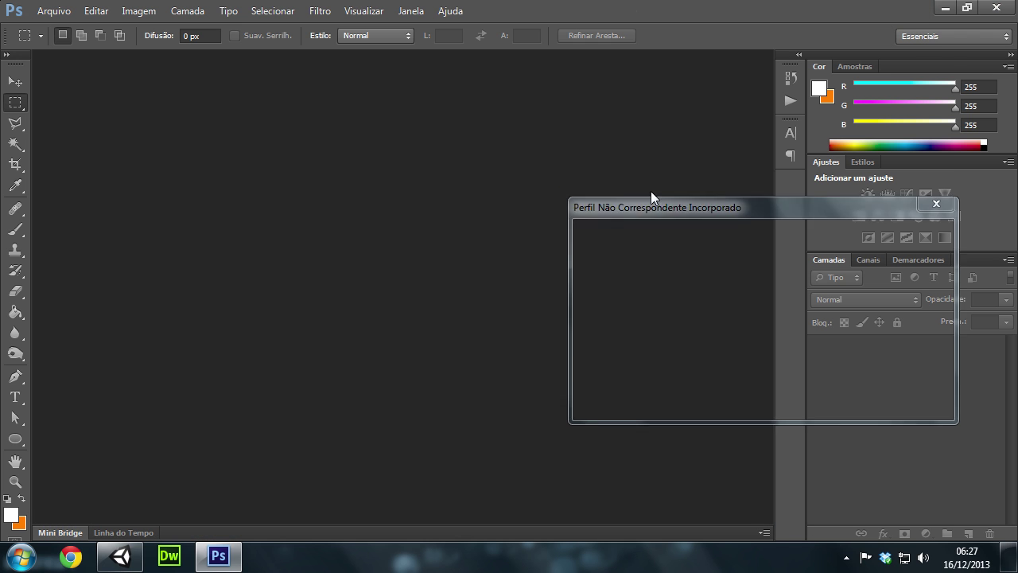
{"action": "left_click", "coordinate": [829, 402]}
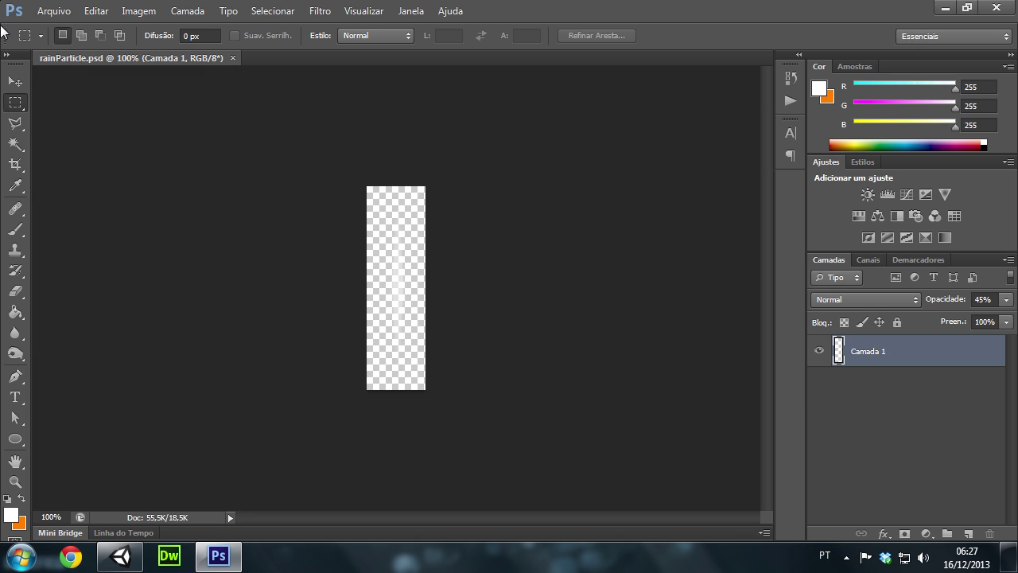
{"action": "left_click", "coordinate": [14, 163]}
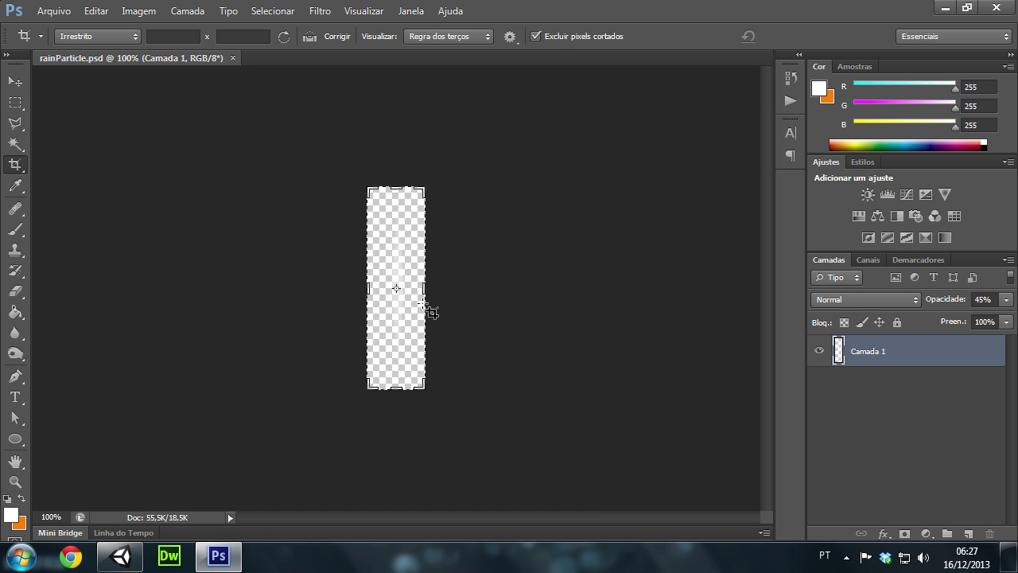
{"action": "left_click_drag", "start_coordinate": [426, 288], "coordinate": [483, 283]}
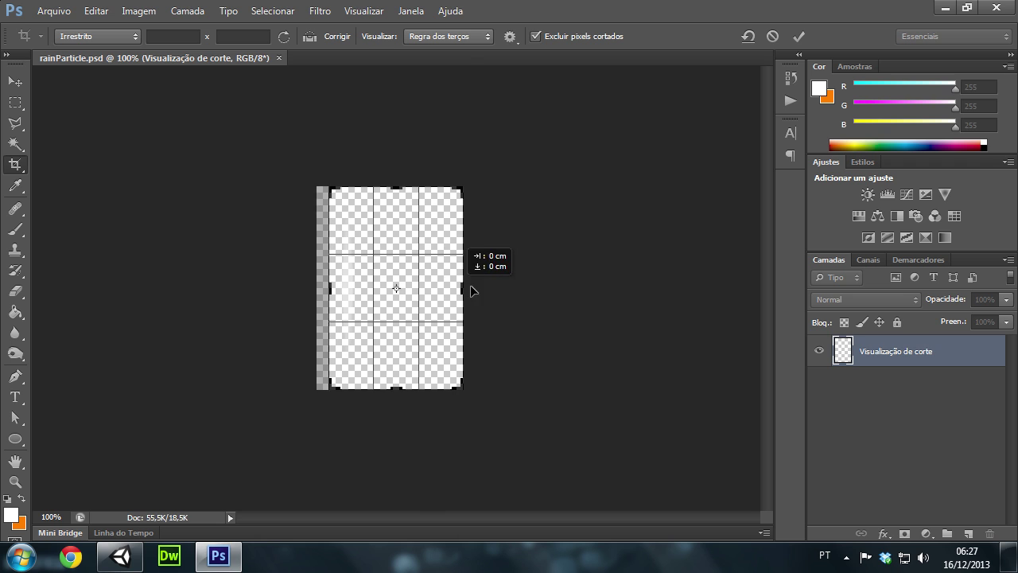
{"action": "key", "text": "Return"}
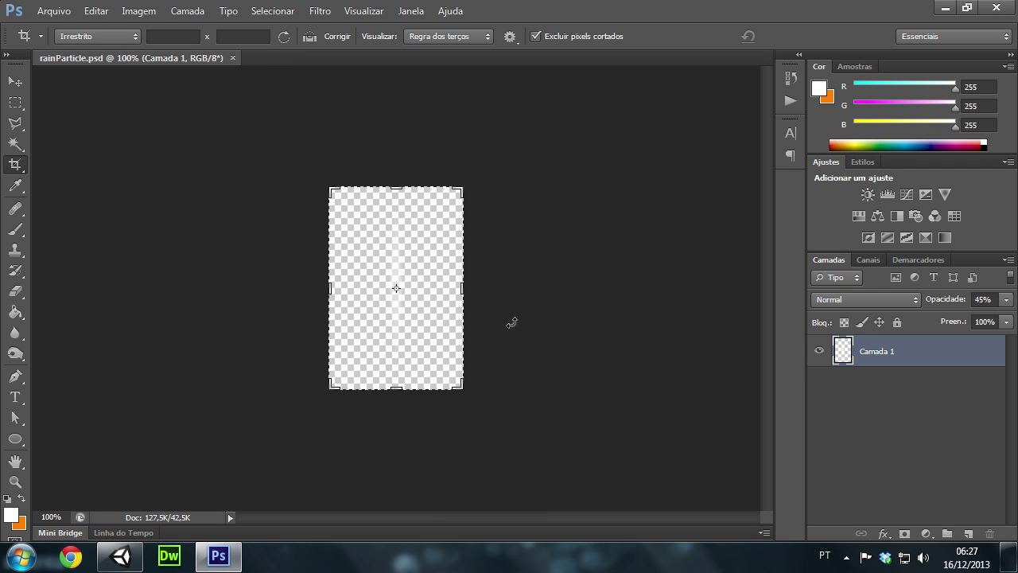
{"action": "left_click", "coordinate": [120, 555]}
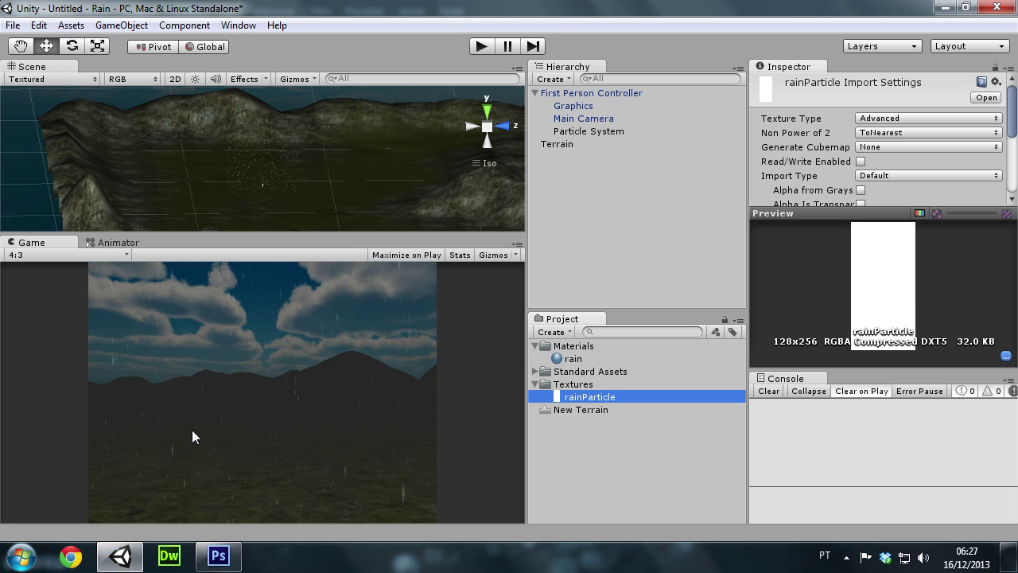
Preview the rain with the wider texture in Play mode, then stop it
{"action": "left_click", "coordinate": [486, 45]}
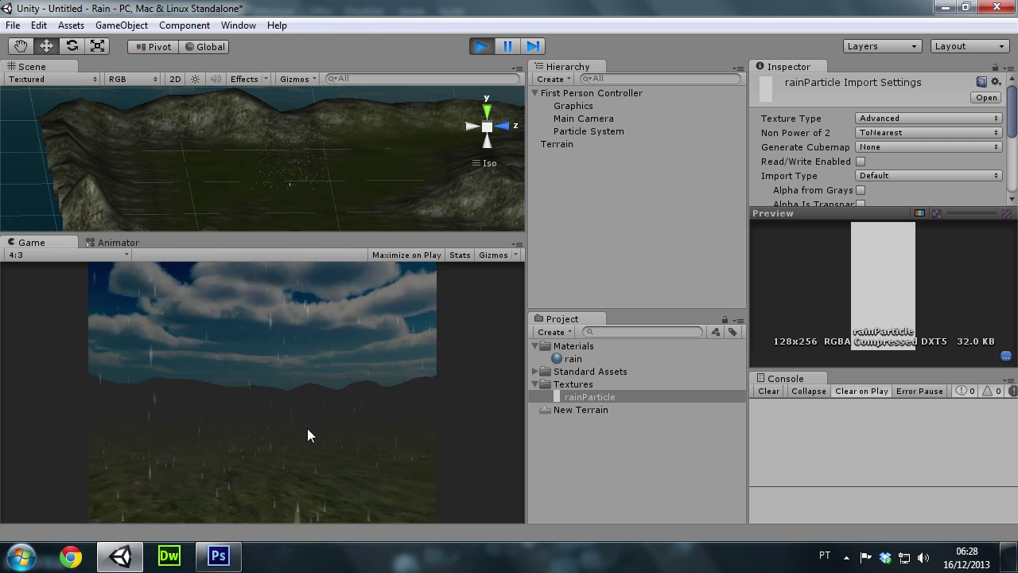
{"action": "left_click", "coordinate": [481, 46]}
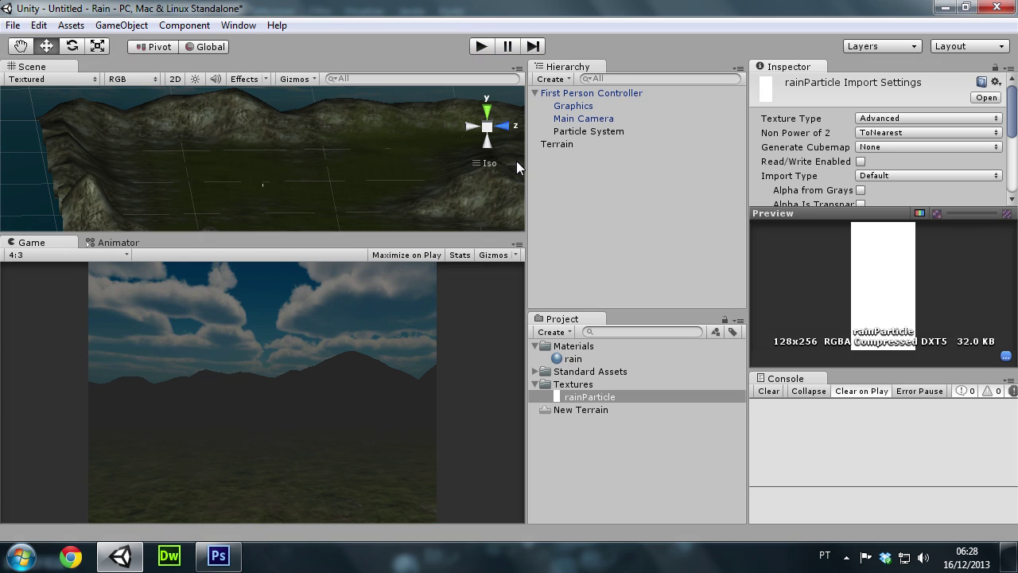
{"action": "left_click", "coordinate": [589, 130]}
{"action": "left_click", "coordinate": [596, 119]}
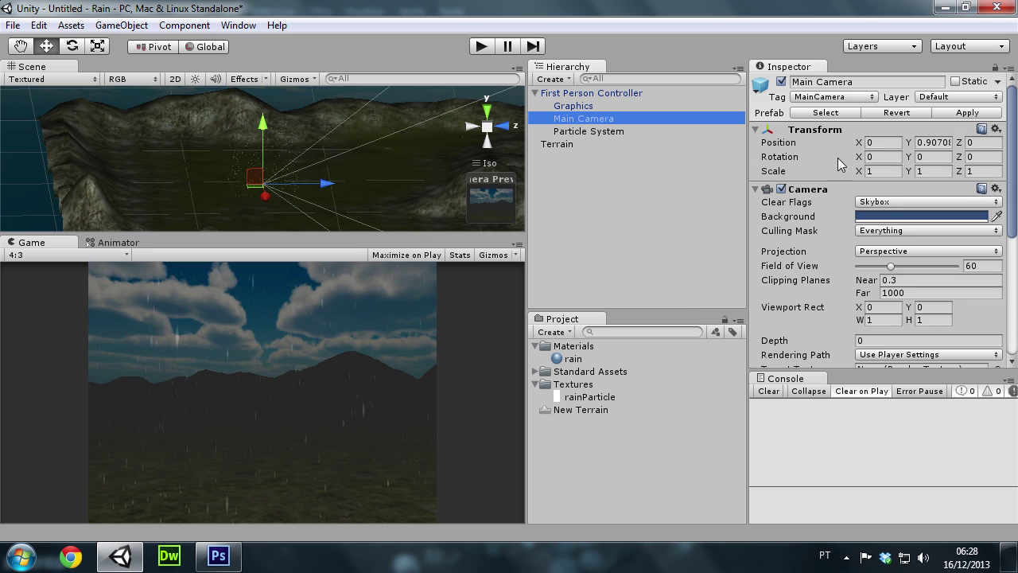
{"action": "scroll", "coordinate": [838, 158], "scroll_direction": "down", "scroll_amount": 3}
Set the Render Settings Skybox Material to None and select the Main Camera
{"action": "left_click", "coordinate": [38, 25]}
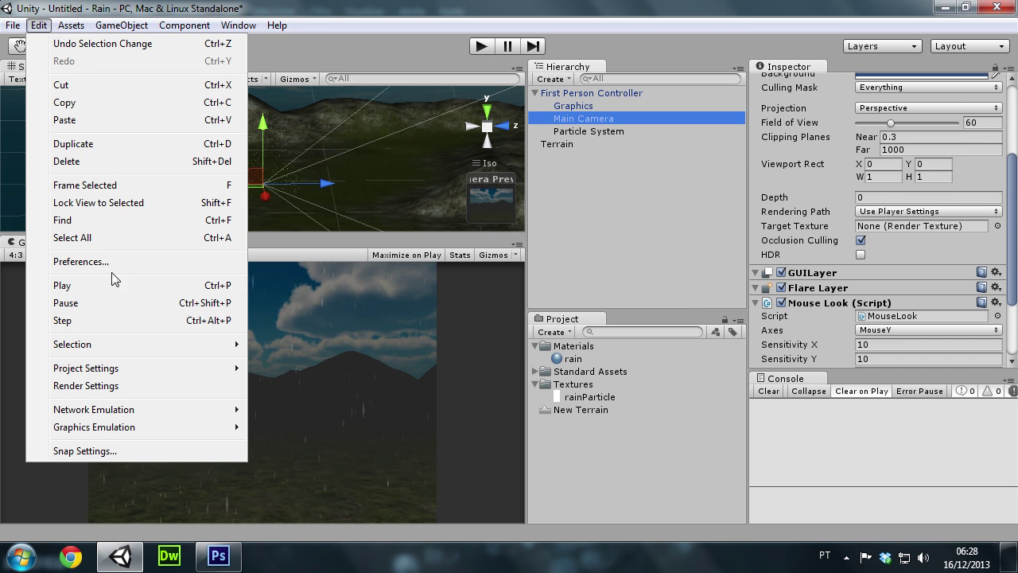
{"action": "left_click", "coordinate": [97, 386]}
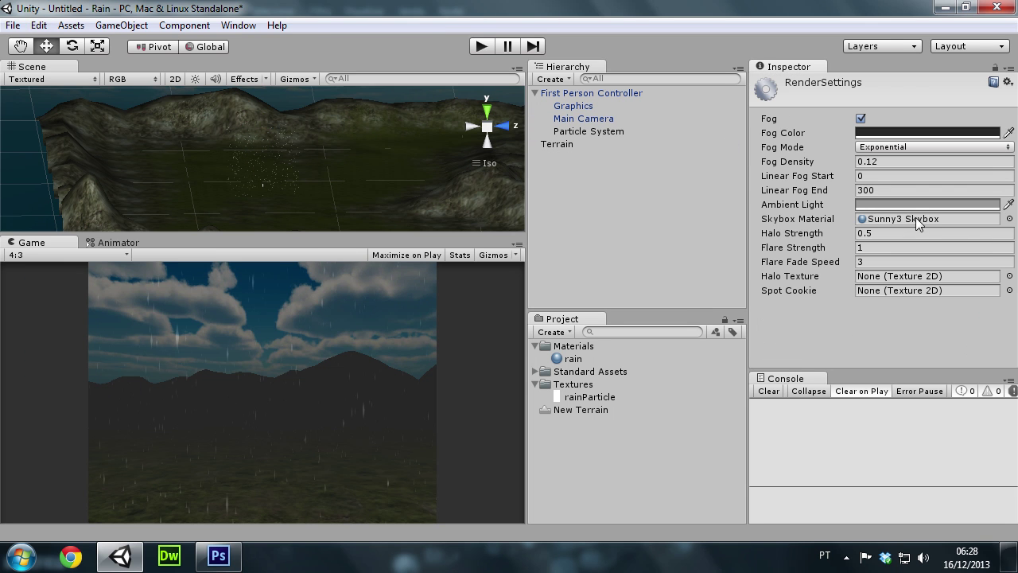
{"action": "left_click", "coordinate": [1009, 219]}
{"action": "double_click", "coordinate": [288, 89]}
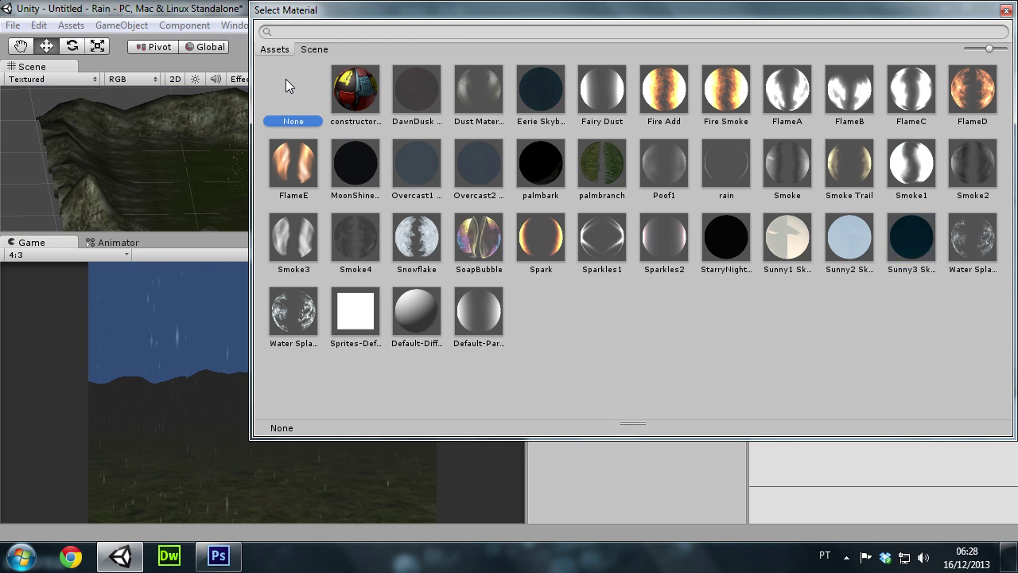
{"action": "left_click", "coordinate": [573, 118]}
{"action": "scroll", "coordinate": [961, 281], "scroll_direction": "down", "scroll_amount": 5}
{"action": "scroll", "coordinate": [961, 281], "scroll_direction": "down", "scroll_amount": 3}
{"action": "scroll", "coordinate": [961, 280], "scroll_direction": "down", "scroll_amount": 5}
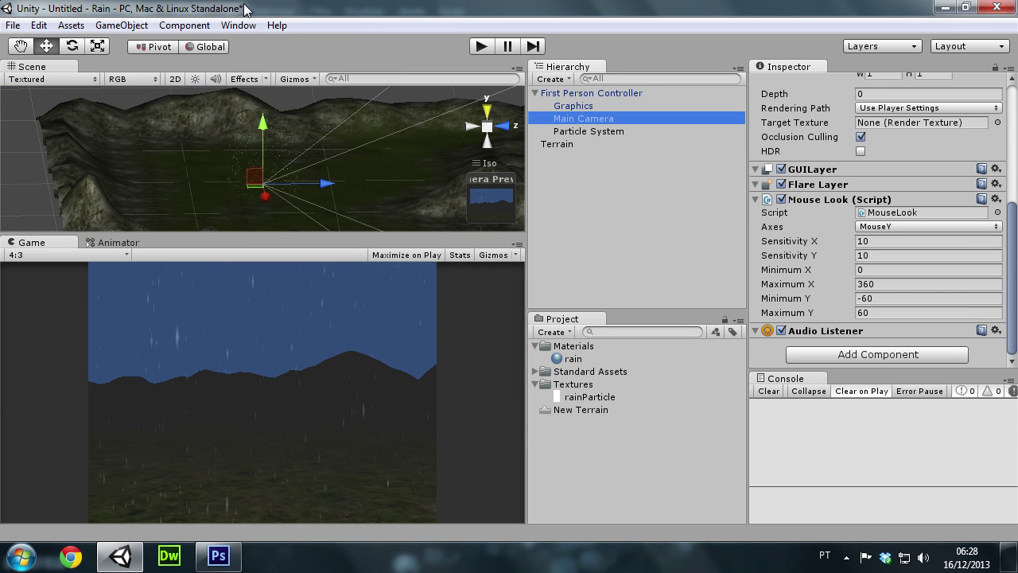
Add a Skybox component to the Main Camera from the Component > Rendering menu
{"action": "left_click", "coordinate": [186, 26]}
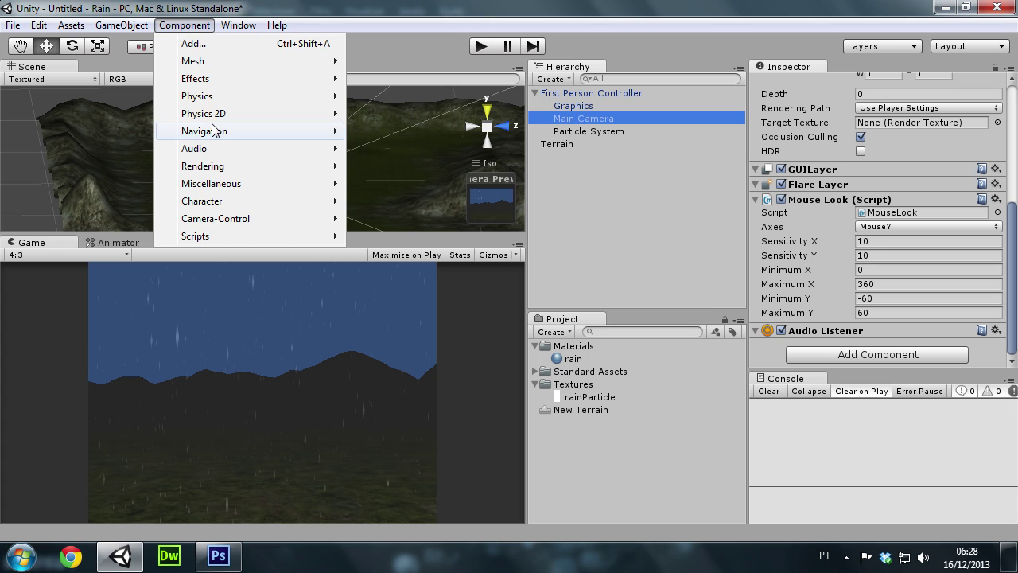
{"action": "mouse_move", "coordinate": [223, 173]}
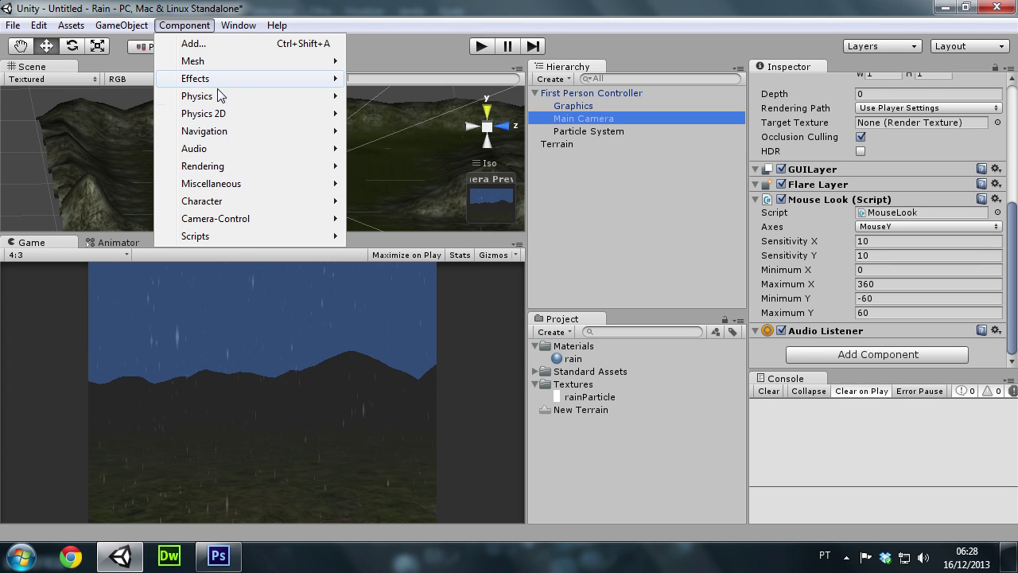
{"action": "mouse_move", "coordinate": [216, 81]}
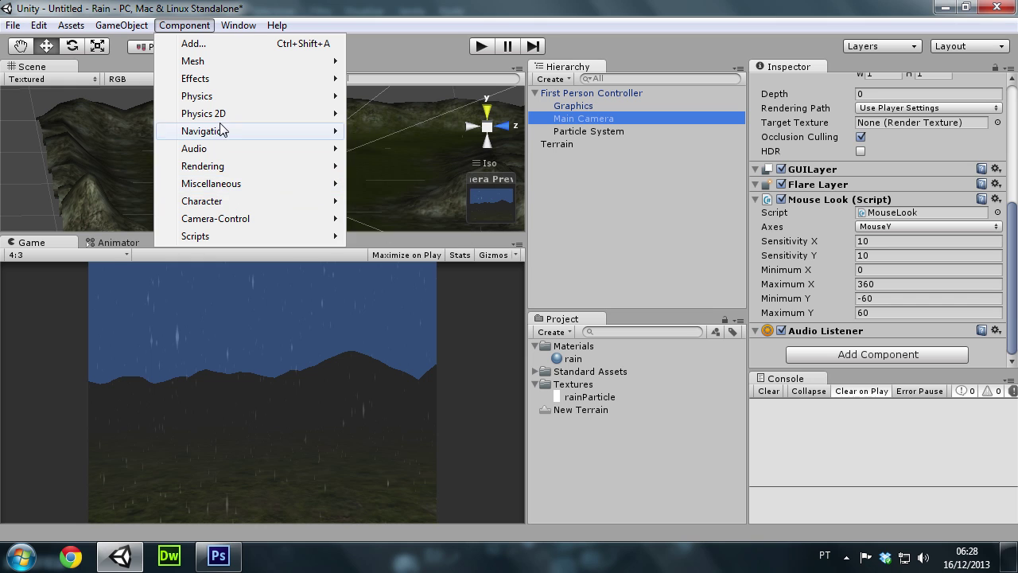
{"action": "left_click", "coordinate": [418, 183]}
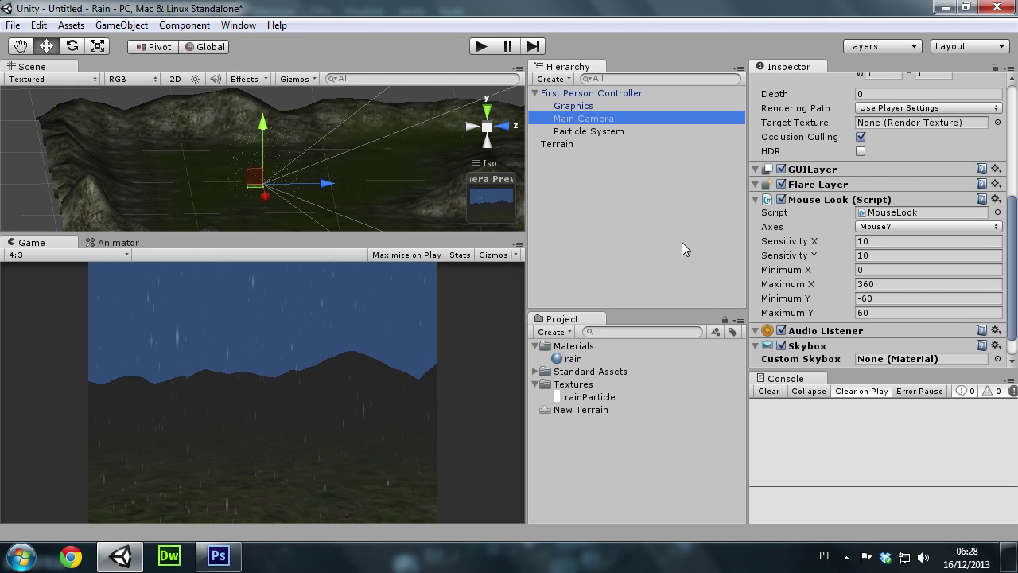
Preview several skyboxes and assign Sunny3 Skybox as the camera's custom skybox
{"action": "scroll", "coordinate": [1010, 318], "scroll_direction": "down", "scroll_amount": 2}
{"action": "left_click", "coordinate": [997, 328]}
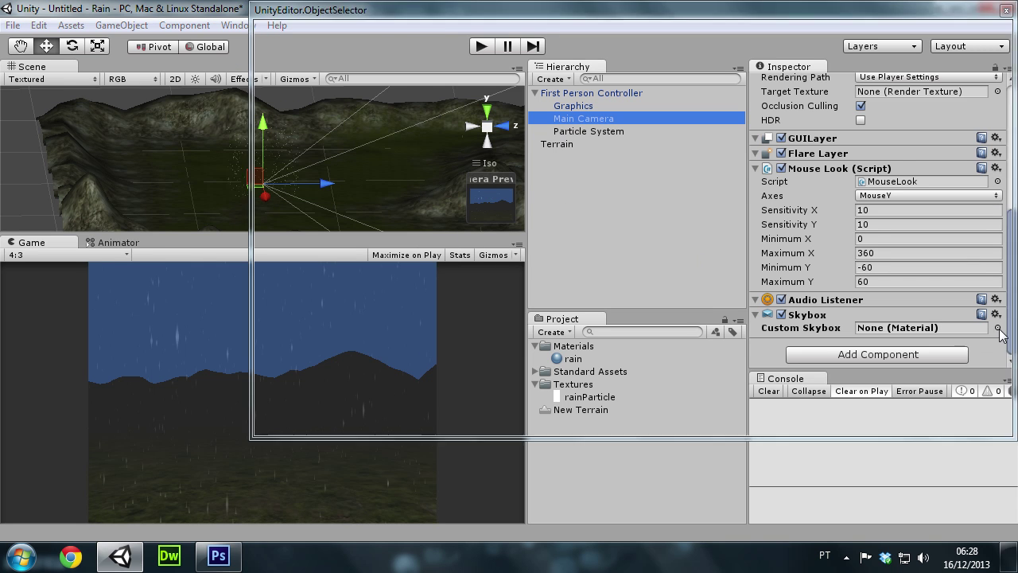
{"action": "left_click", "coordinate": [842, 246]}
{"action": "left_click", "coordinate": [783, 238]}
{"action": "left_click", "coordinate": [711, 239]}
{"action": "left_click", "coordinate": [662, 237]}
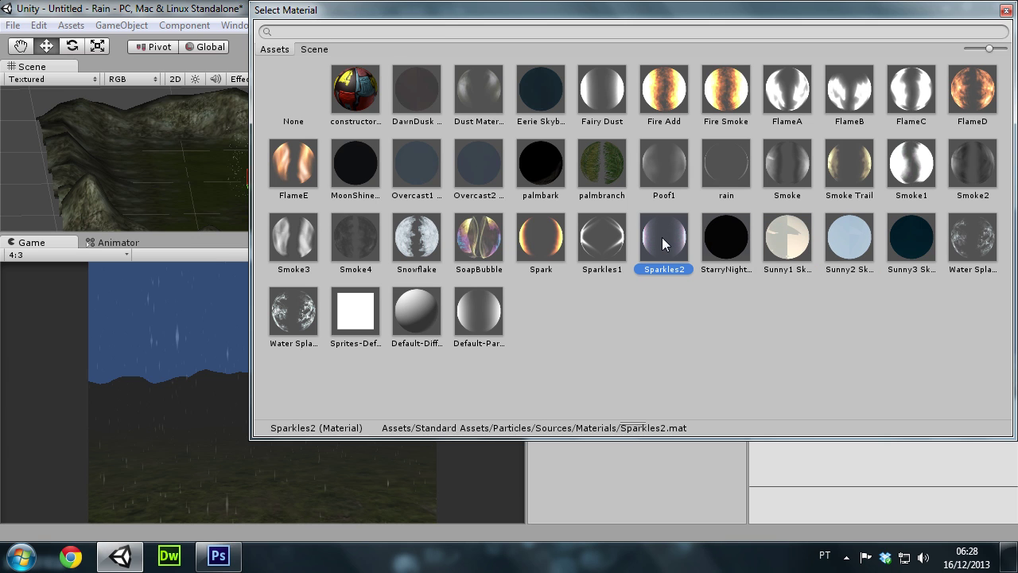
{"action": "left_click", "coordinate": [922, 236]}
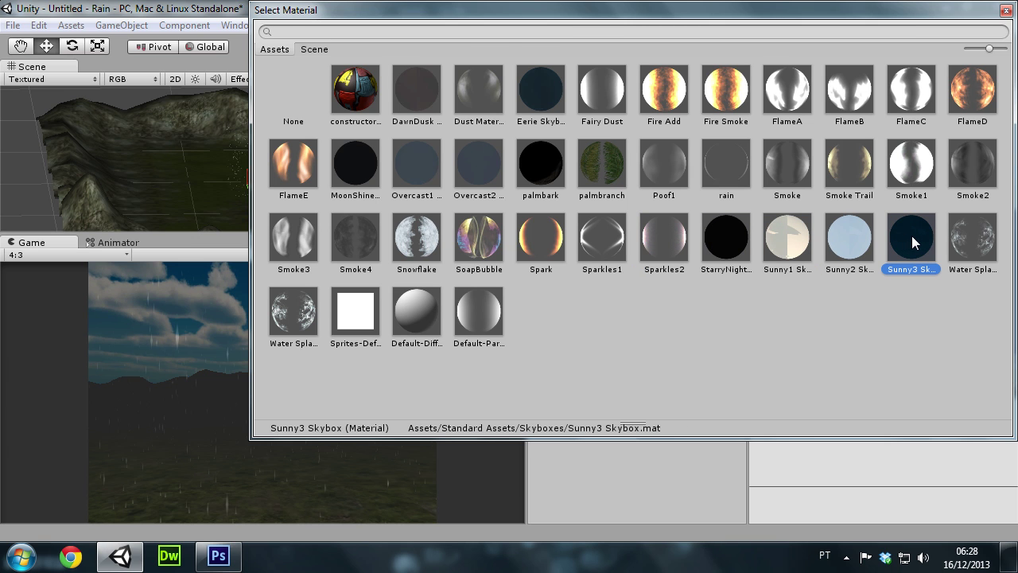
{"action": "double_click", "coordinate": [911, 236]}
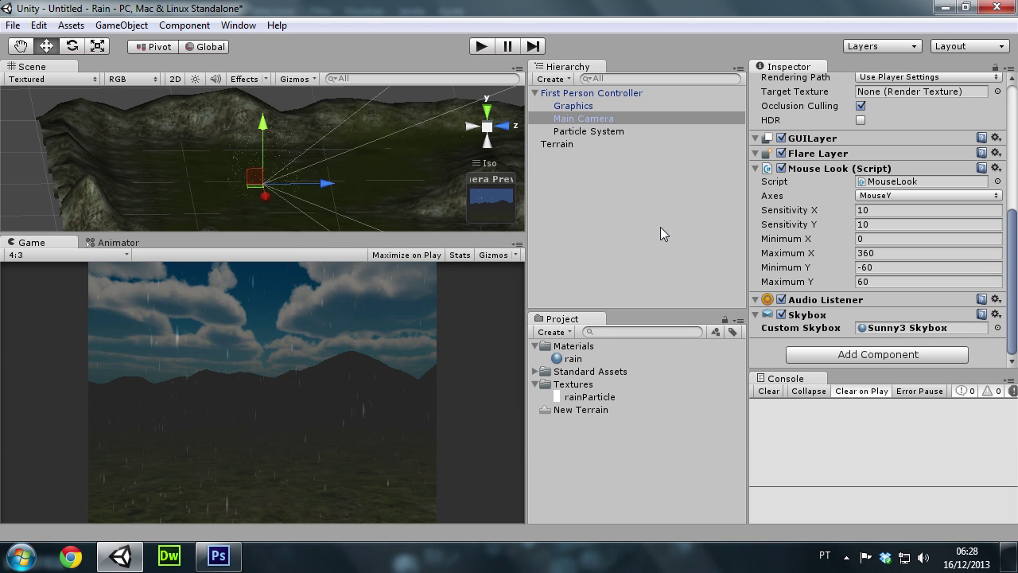
{"action": "left_click", "coordinate": [892, 327]}
Open the Sunny3 Skybox material and try pink and lighter tint colours
{"action": "left_click", "coordinate": [592, 516]}
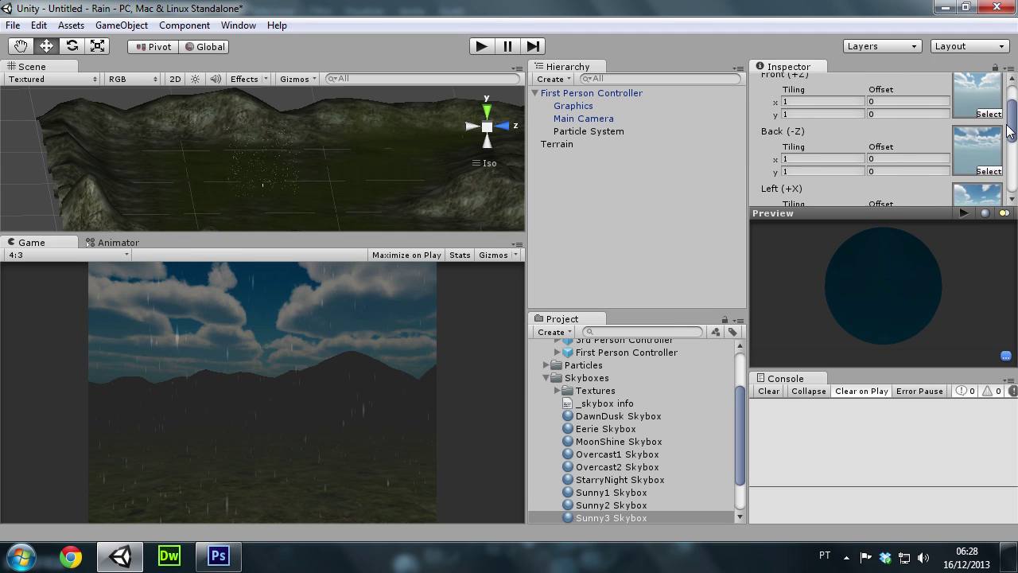
{"action": "left_click_drag", "start_coordinate": [1011, 185], "coordinate": [1011, 92]}
{"action": "left_click", "coordinate": [978, 119]}
{"action": "left_click_drag", "start_coordinate": [56, 124], "coordinate": [186, 209]}
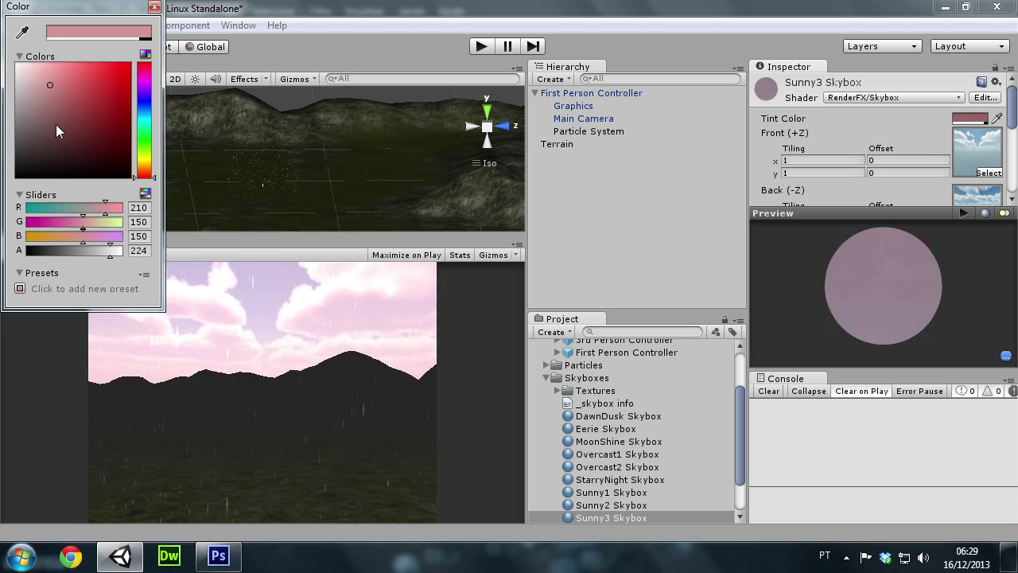
{"action": "left_click_drag", "start_coordinate": [25, 201], "coordinate": [73, 218]}
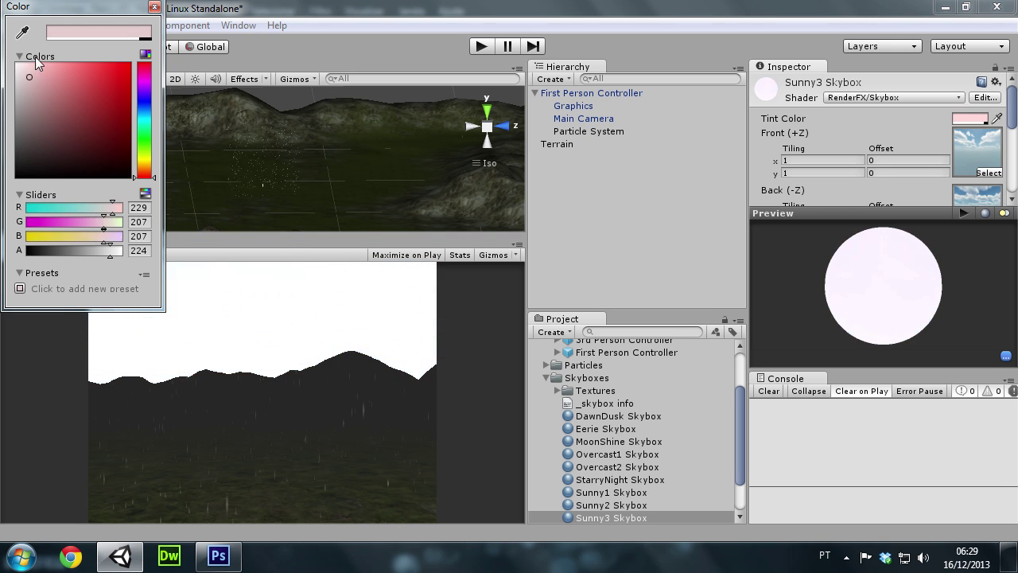
{"action": "left_click_drag", "start_coordinate": [79, 155], "coordinate": [4, 205]}
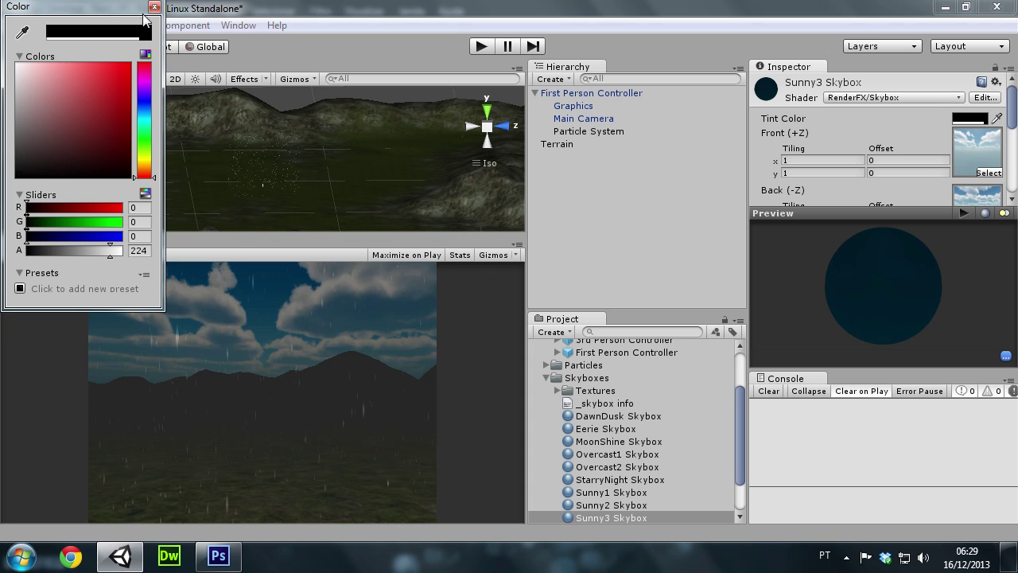
After testing red and magenta hues, set the Sunny3 tint to black with alpha 0
{"action": "left_click_drag", "start_coordinate": [1014, 132], "coordinate": [1015, 97]}
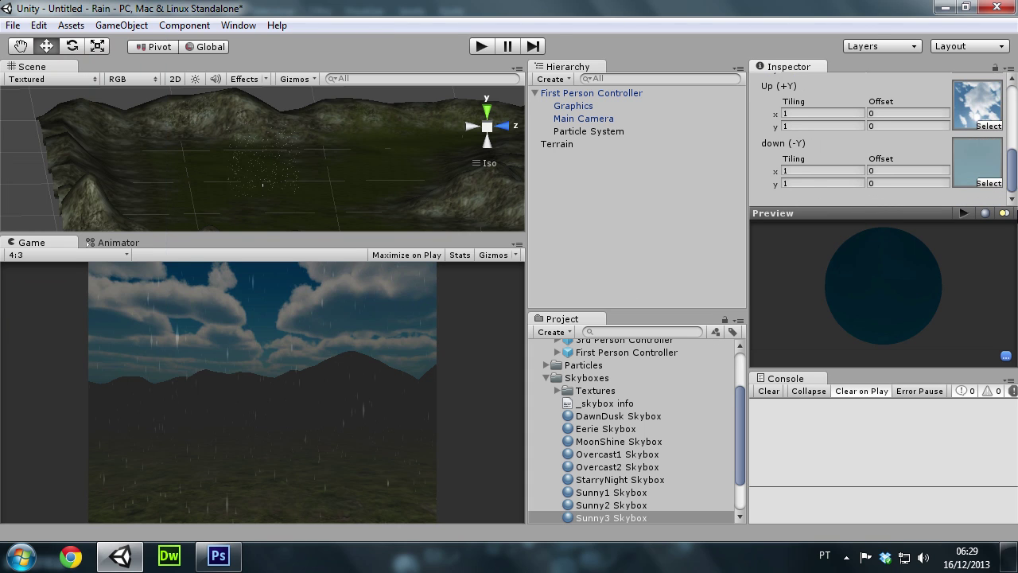
{"action": "left_click", "coordinate": [967, 119]}
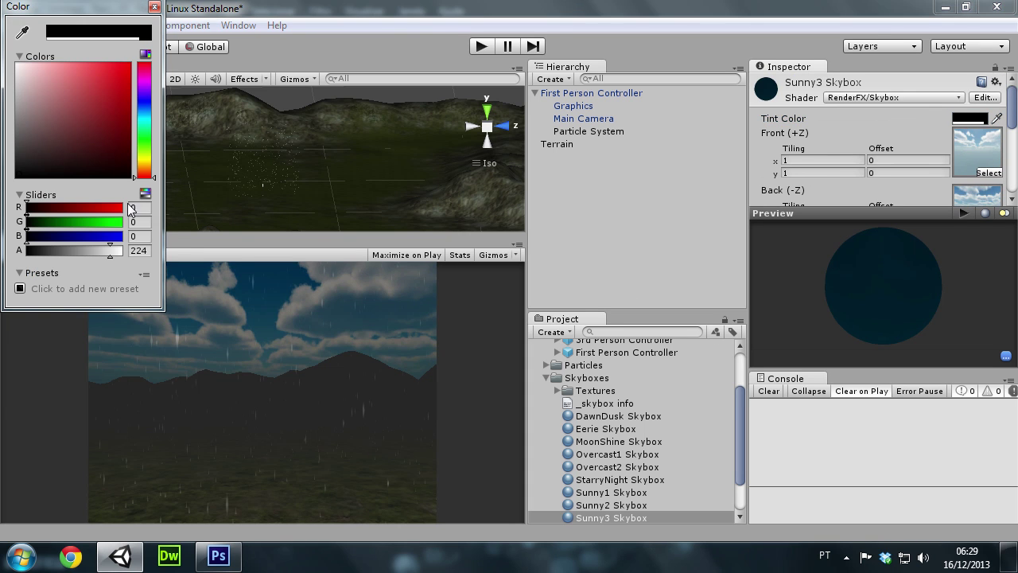
{"action": "left_click_drag", "start_coordinate": [136, 130], "coordinate": [139, 62]}
{"action": "left_click_drag", "start_coordinate": [92, 250], "coordinate": [2, 254]}
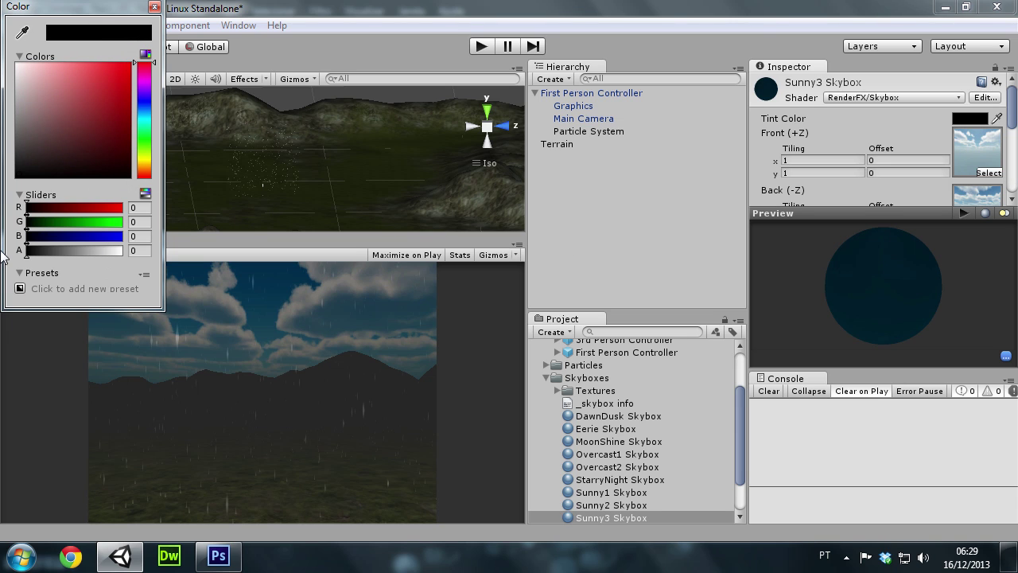
{"action": "mouse_move", "coordinate": [62, 148]}
{"action": "left_mouse_down"}
{"action": "mouse_move", "coordinate": [207, 59]}
{"action": "mouse_move", "coordinate": [2, 51]}
{"action": "left_mouse_up"}
{"action": "left_click_drag", "start_coordinate": [134, 98], "coordinate": [122, 89]}
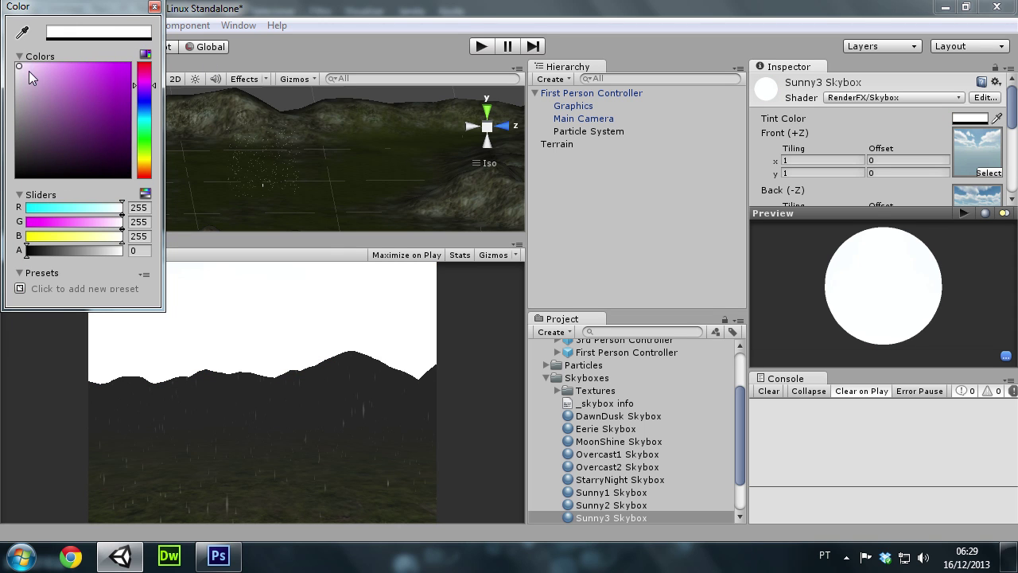
{"action": "left_click_drag", "start_coordinate": [29, 70], "coordinate": [4, 236]}
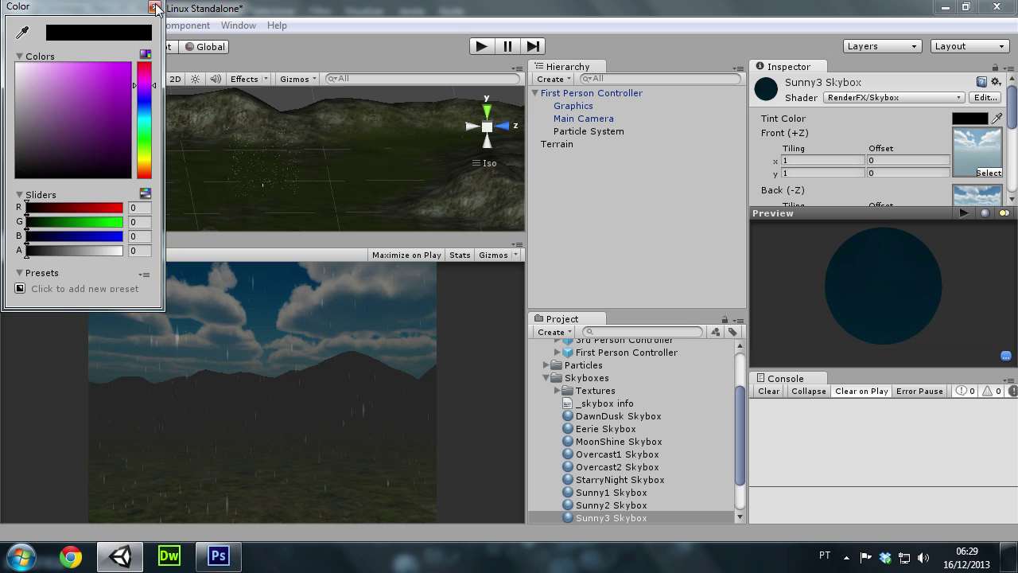
{"action": "left_click", "coordinate": [155, 7]}
{"action": "scroll", "coordinate": [891, 189], "scroll_direction": "down", "scroll_amount": 5}
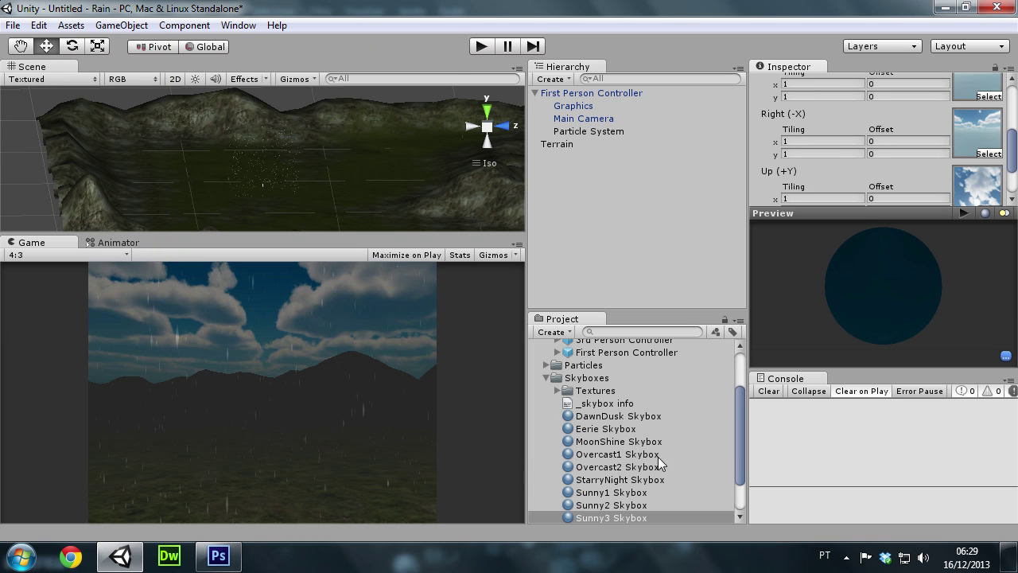
{"action": "scroll", "coordinate": [658, 457], "scroll_direction": "down", "scroll_amount": 3}
Browse the Sunny2, Sunny1, StarryNight, Overcast1 and Overcast2 skybox materials
{"action": "left_click", "coordinate": [606, 464]}
{"action": "left_click", "coordinate": [611, 451]}
{"action": "left_click", "coordinate": [611, 432]}
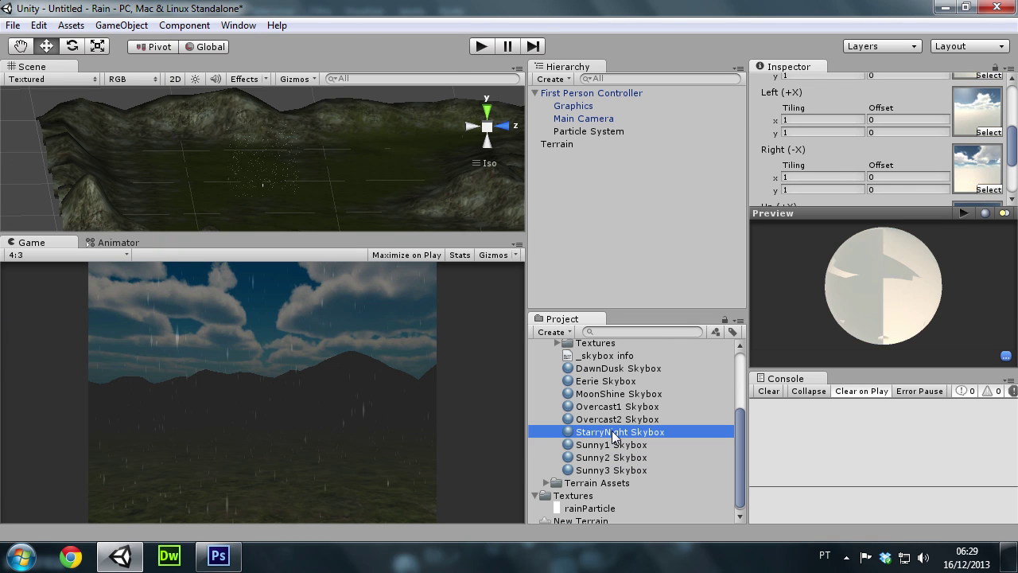
{"action": "left_click", "coordinate": [610, 406]}
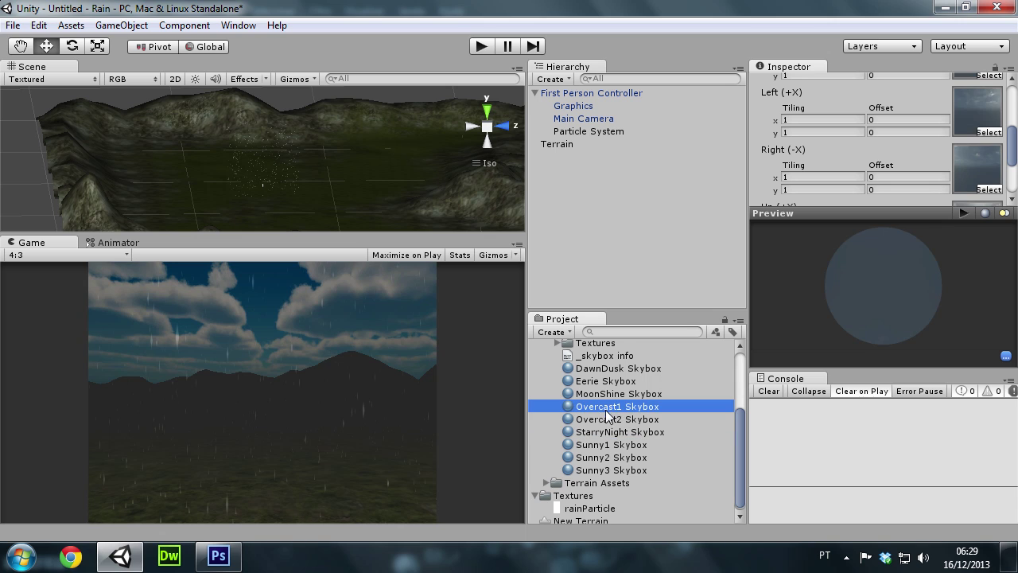
{"action": "left_click", "coordinate": [607, 419]}
{"action": "left_click", "coordinate": [614, 407]}
{"action": "scroll", "coordinate": [982, 172], "scroll_direction": "up", "scroll_amount": 5}
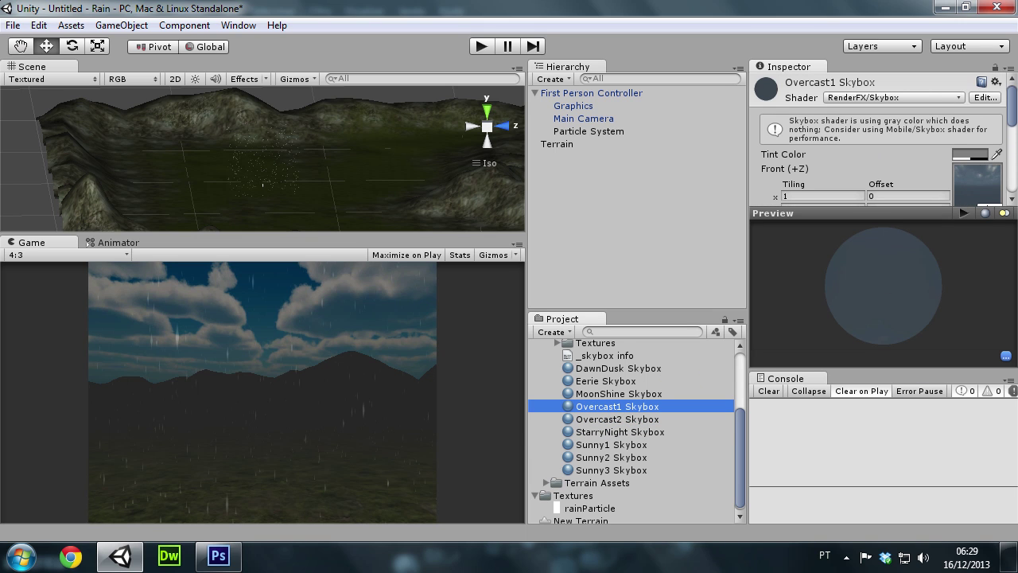
Compare Overcast1 and Overcast2 skyboxes and reselect the Main Camera
{"action": "left_click", "coordinate": [581, 132]}
{"action": "left_click", "coordinate": [574, 105]}
{"action": "scroll", "coordinate": [993, 167], "scroll_direction": "down", "scroll_amount": 3}
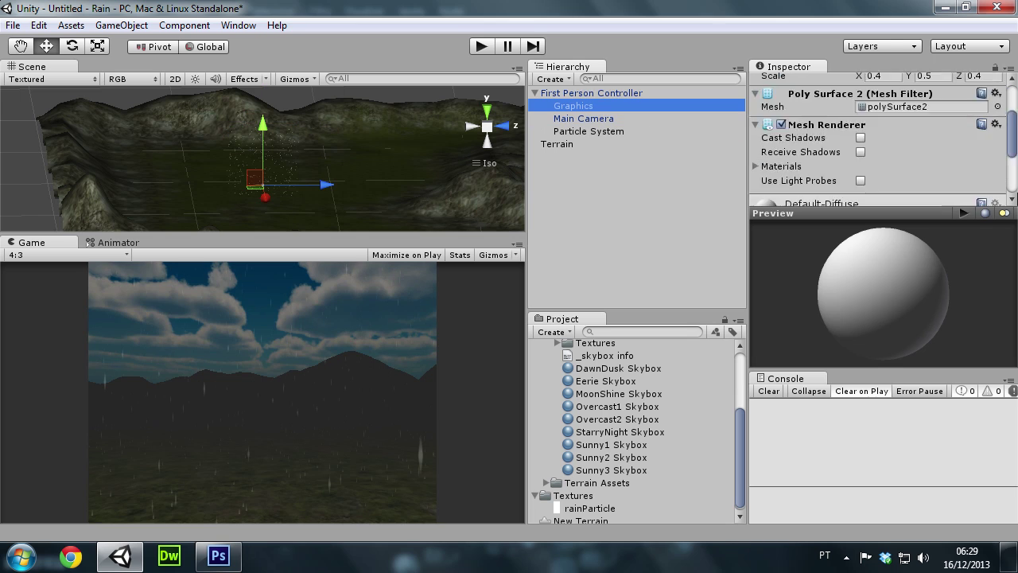
{"action": "scroll", "coordinate": [992, 167], "scroll_direction": "down", "scroll_amount": 2}
{"action": "left_click", "coordinate": [608, 119]}
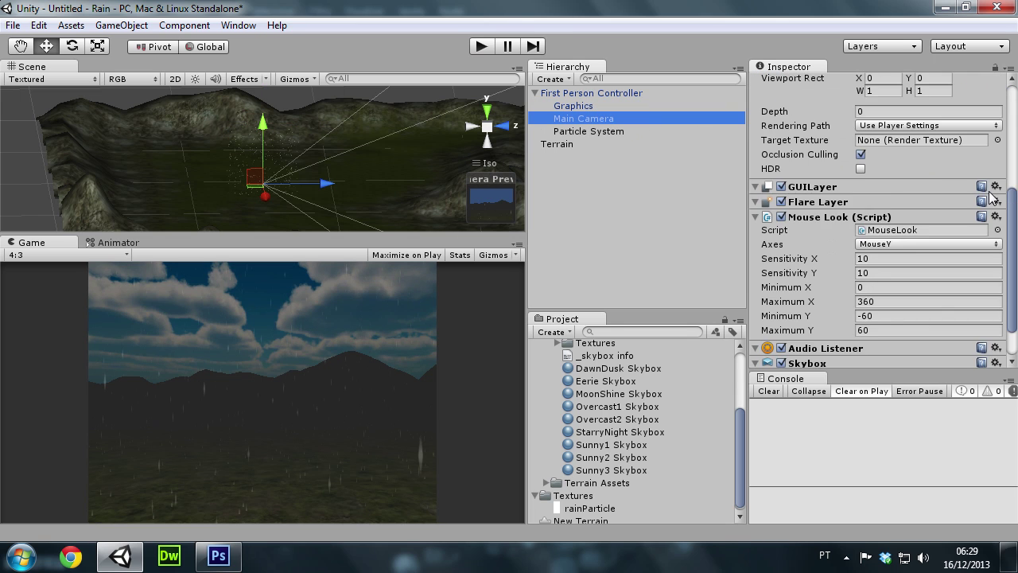
{"action": "left_click", "coordinate": [616, 407]}
{"action": "left_click", "coordinate": [620, 420]}
{"action": "left_click", "coordinate": [617, 407]}
{"action": "left_click", "coordinate": [621, 419]}
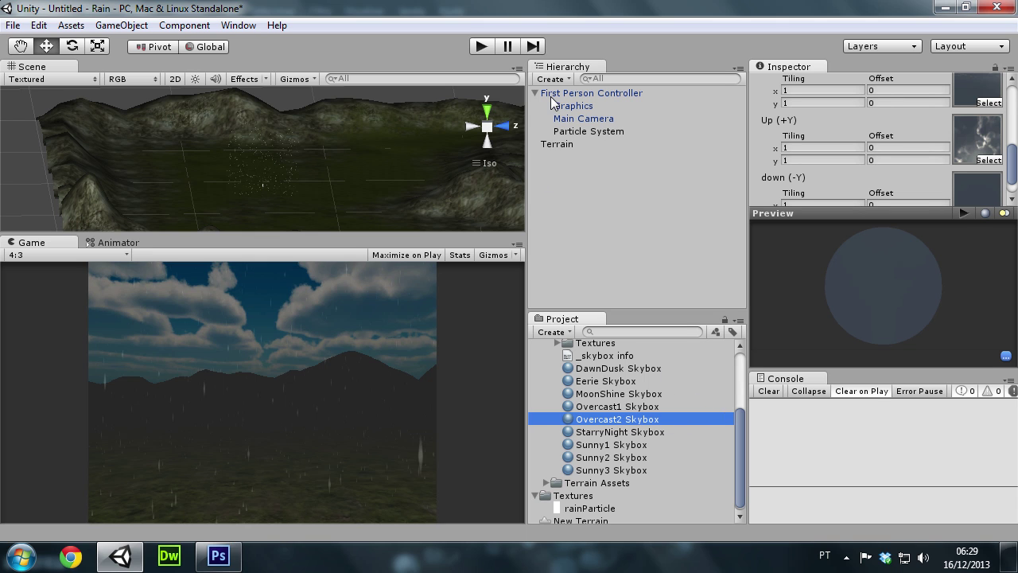
{"action": "left_click", "coordinate": [586, 119]}
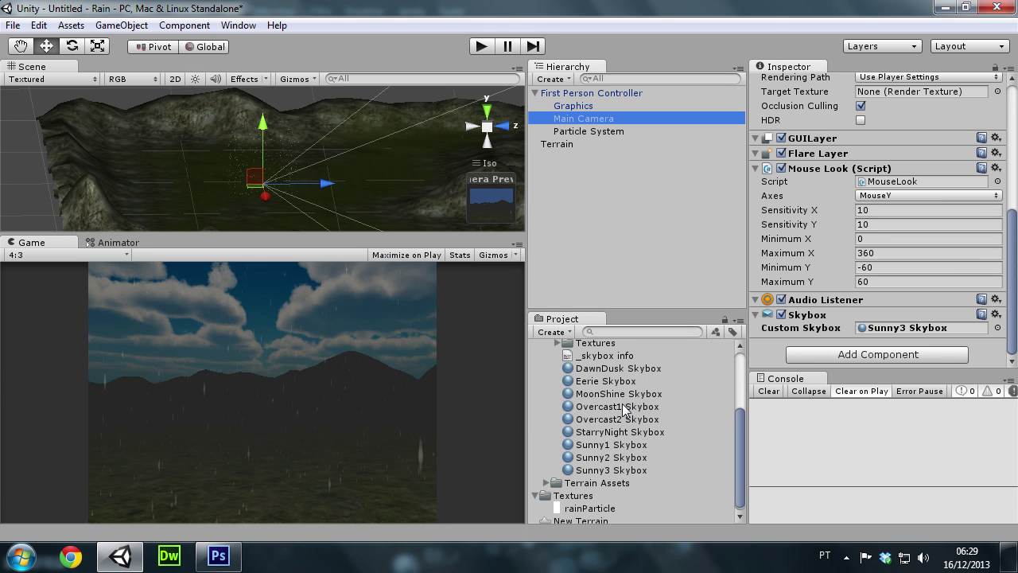
Make Overcast2 Skybox the camera's skybox and darken its tint to grey 49,49,49
{"action": "left_click_drag", "start_coordinate": [614, 421], "coordinate": [925, 330]}
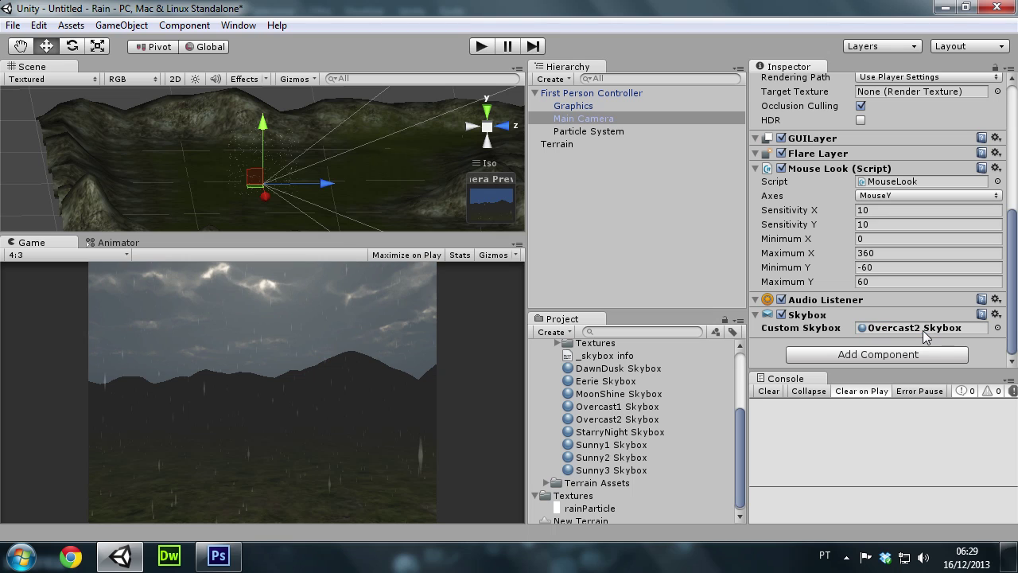
{"action": "left_click", "coordinate": [619, 419]}
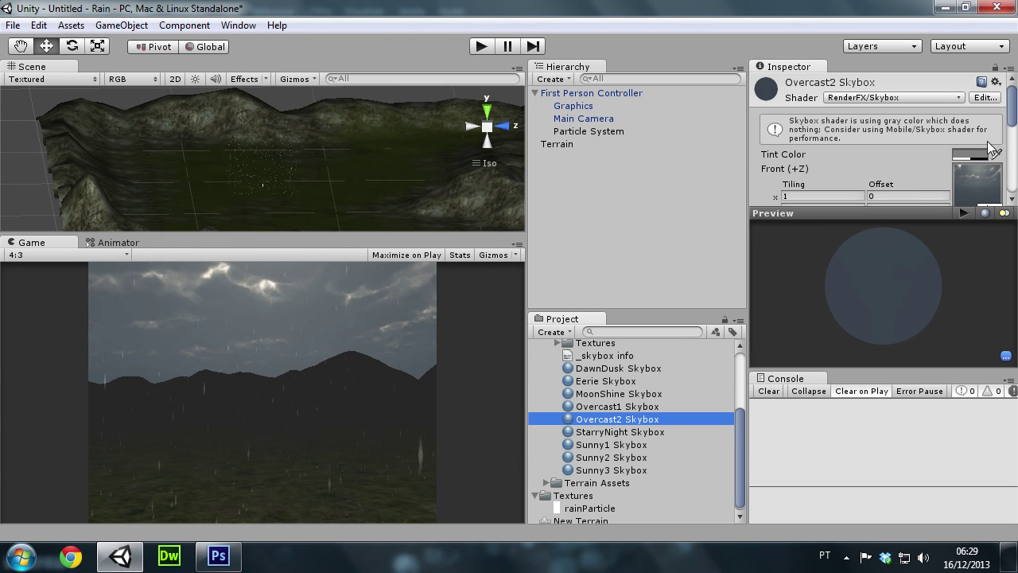
{"action": "left_click", "coordinate": [975, 154]}
{"action": "mouse_move", "coordinate": [34, 95]}
{"action": "left_mouse_down"}
{"action": "mouse_move", "coordinate": [4, 213]}
{"action": "mouse_move", "coordinate": [5, 159]}
{"action": "left_mouse_up"}
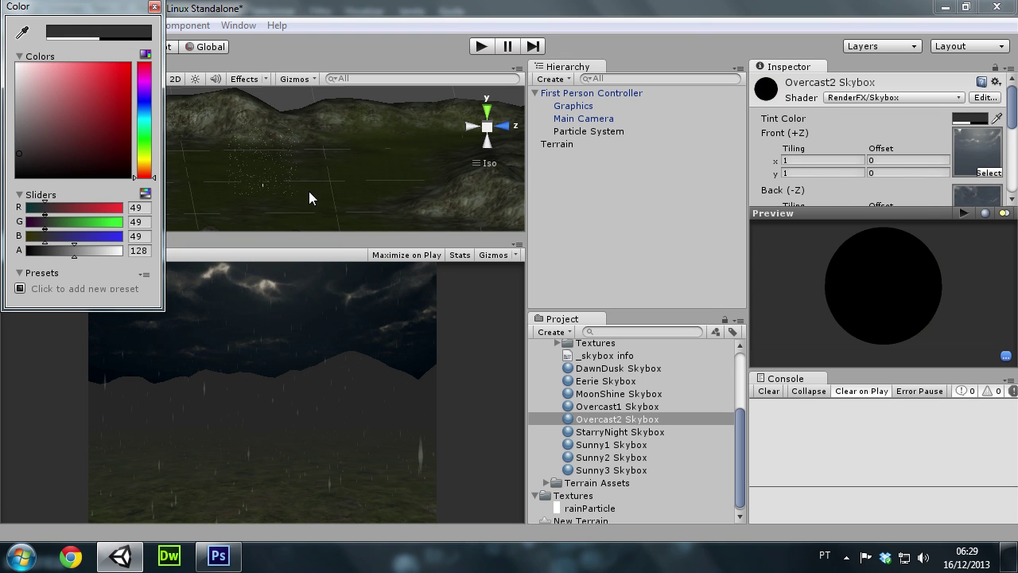
{"action": "left_click", "coordinate": [603, 200]}
{"action": "left_click", "coordinate": [39, 25]}
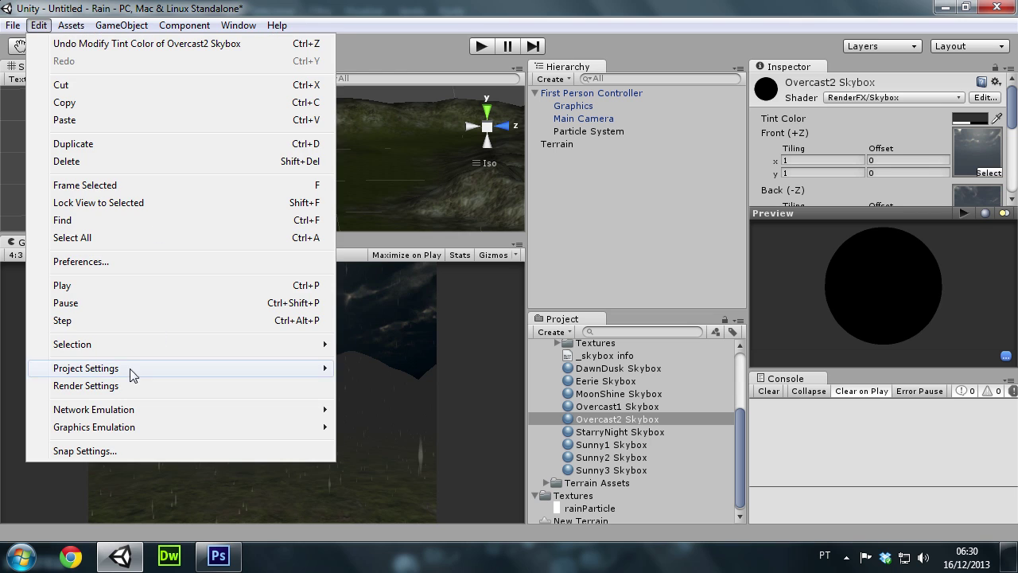
Darken the scene's ambient light in Render Settings
{"action": "left_click", "coordinate": [92, 385]}
{"action": "left_click", "coordinate": [899, 204]}
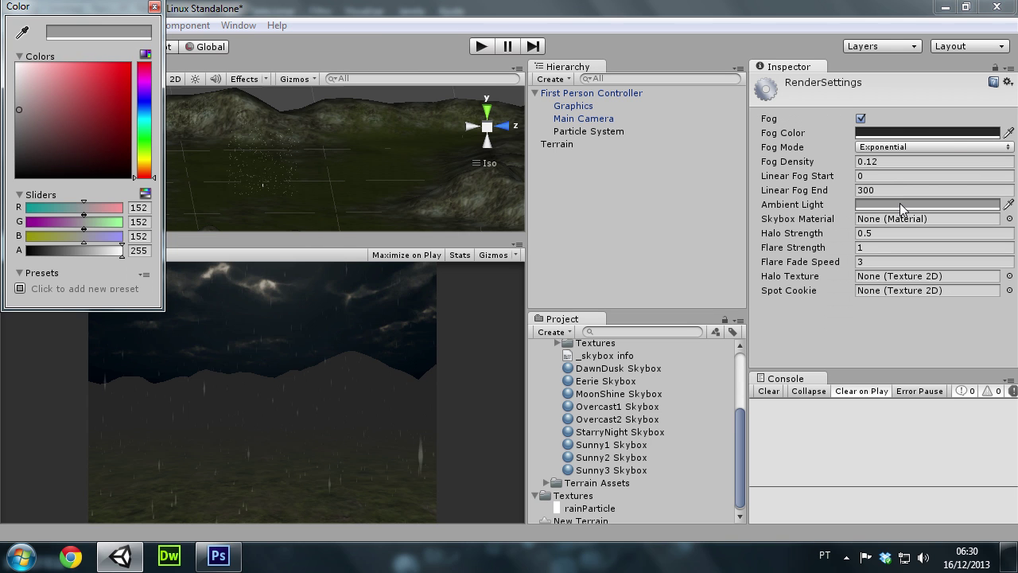
{"action": "left_click_drag", "start_coordinate": [28, 110], "coordinate": [4, 226]}
Set the fog colour to near-black blue 10,19,25 sampled from the game view
{"action": "left_click", "coordinate": [885, 134]}
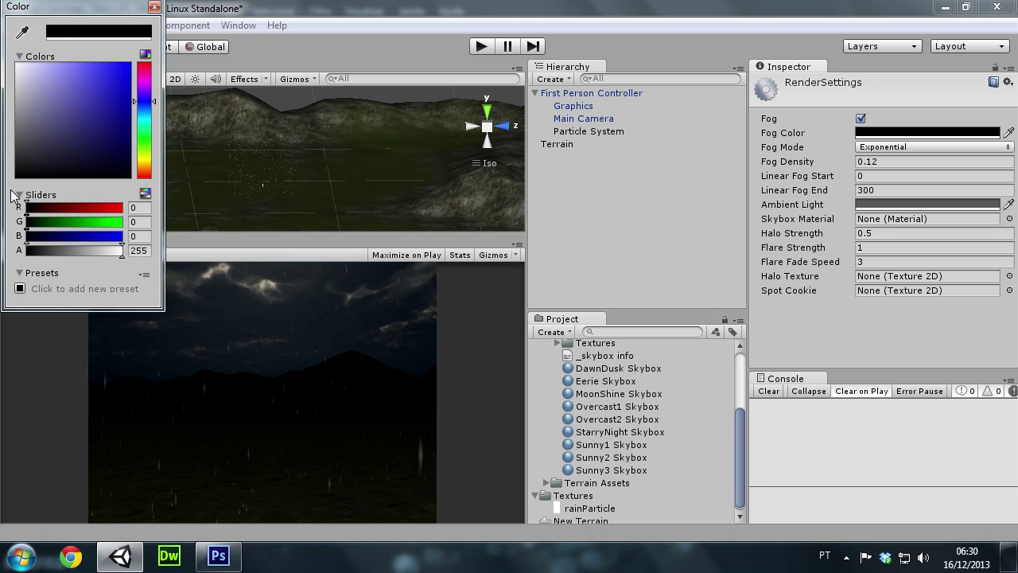
{"action": "left_click_drag", "start_coordinate": [93, 121], "coordinate": [31, 162]}
{"action": "left_click", "coordinate": [20, 33]}
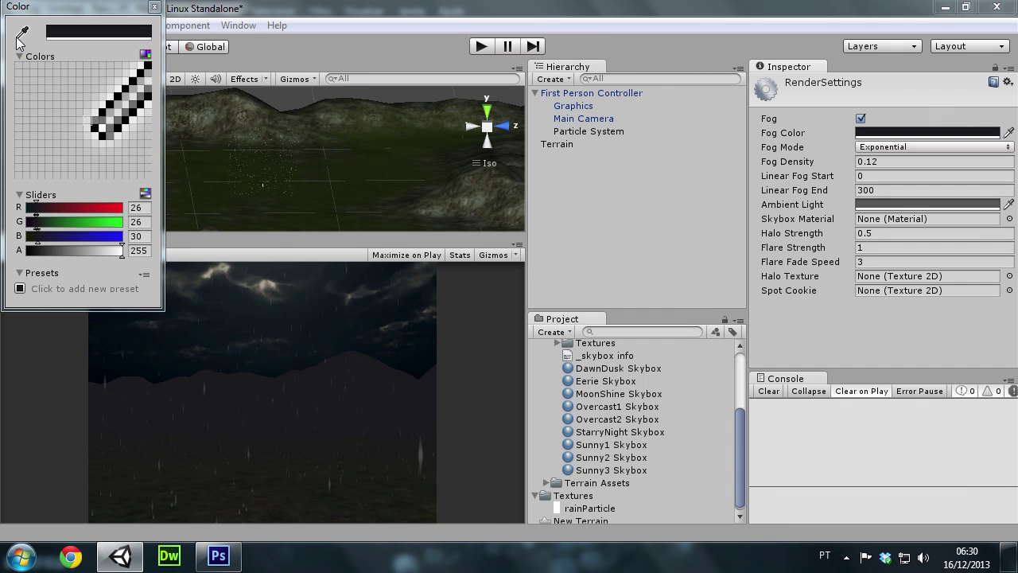
{"action": "left_click", "coordinate": [270, 366]}
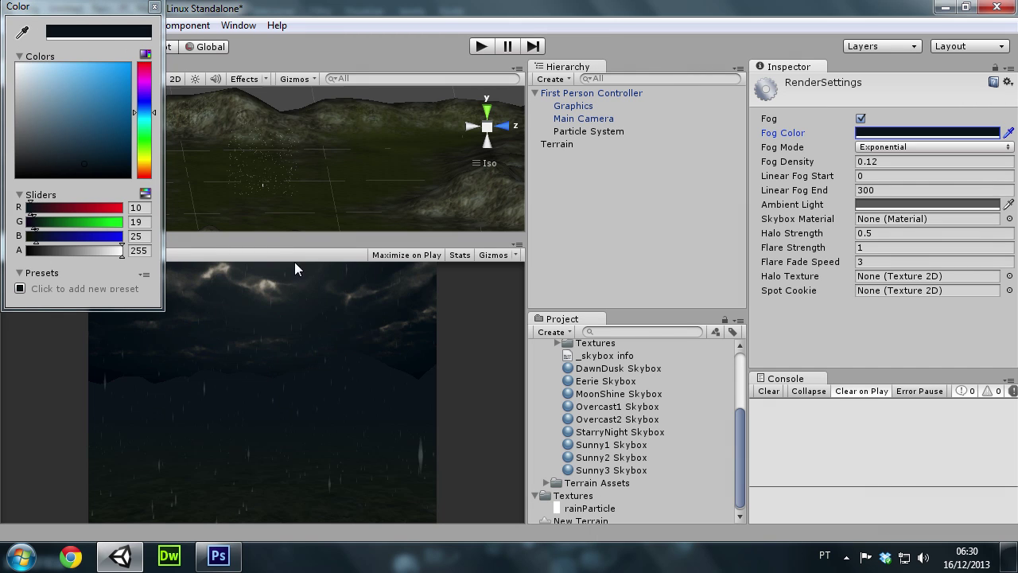
{"action": "left_click", "coordinate": [154, 6]}
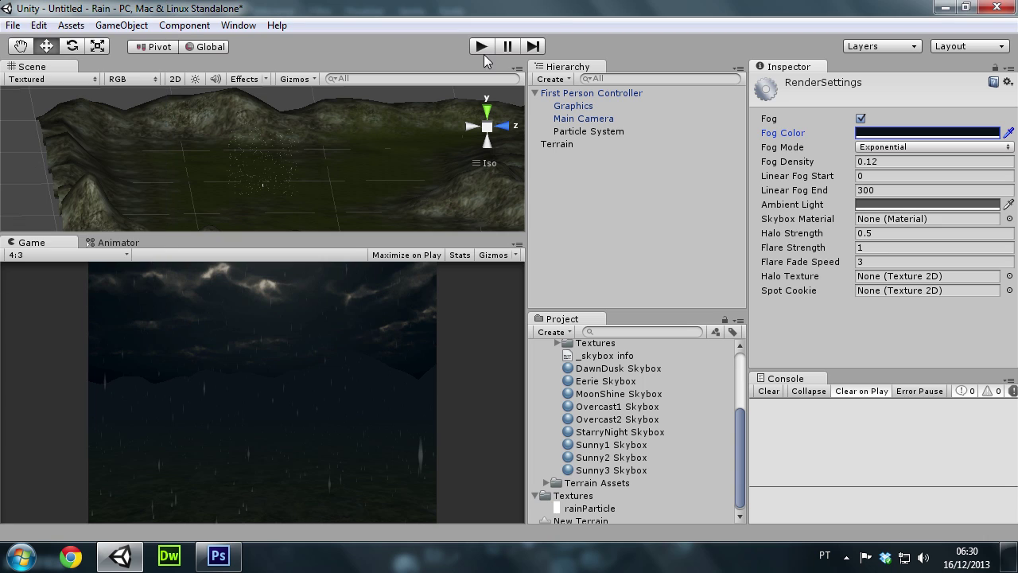
{"action": "left_click", "coordinate": [482, 50]}
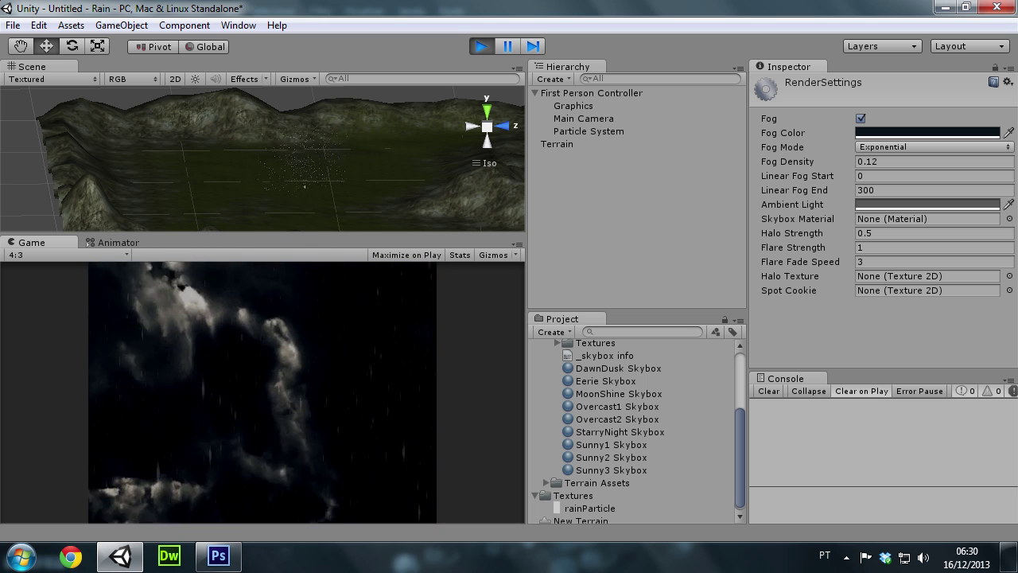
Stop play mode and select the First Person Controller in the Hierarchy
{"action": "left_click", "coordinate": [481, 50]}
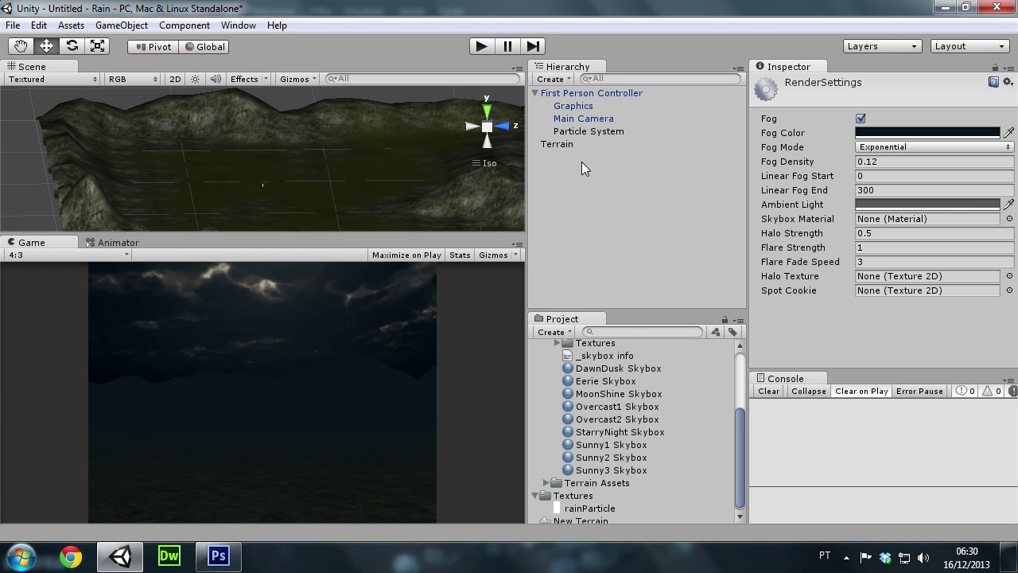
{"action": "left_click", "coordinate": [591, 93]}
{"action": "scroll", "coordinate": [660, 445], "scroll_direction": "up", "scroll_amount": 3}
Drag the Dust Storm prefab from Particles > Dust onto the First Person Controller
{"action": "scroll", "coordinate": [659, 447], "scroll_direction": "up", "scroll_amount": 3}
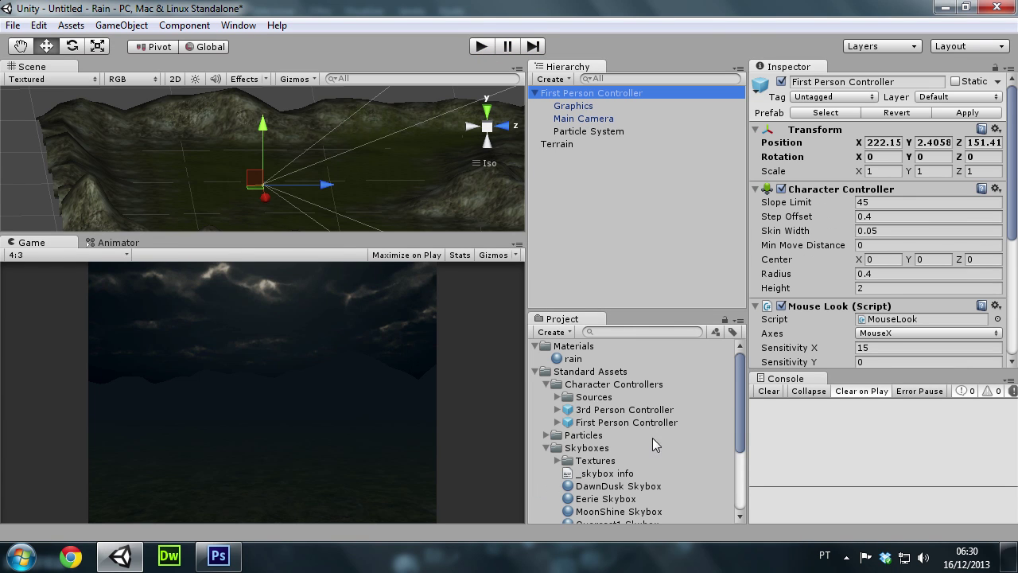
{"action": "left_click", "coordinate": [545, 447]}
{"action": "left_click", "coordinate": [546, 435]}
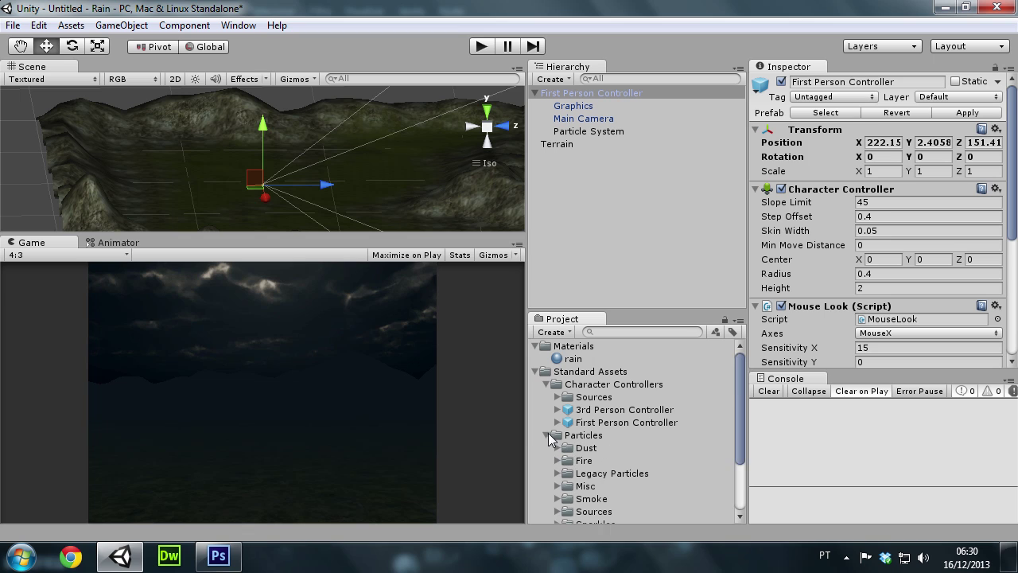
{"action": "scroll", "coordinate": [620, 446], "scroll_direction": "down", "scroll_amount": 3}
{"action": "left_click", "coordinate": [557, 365]}
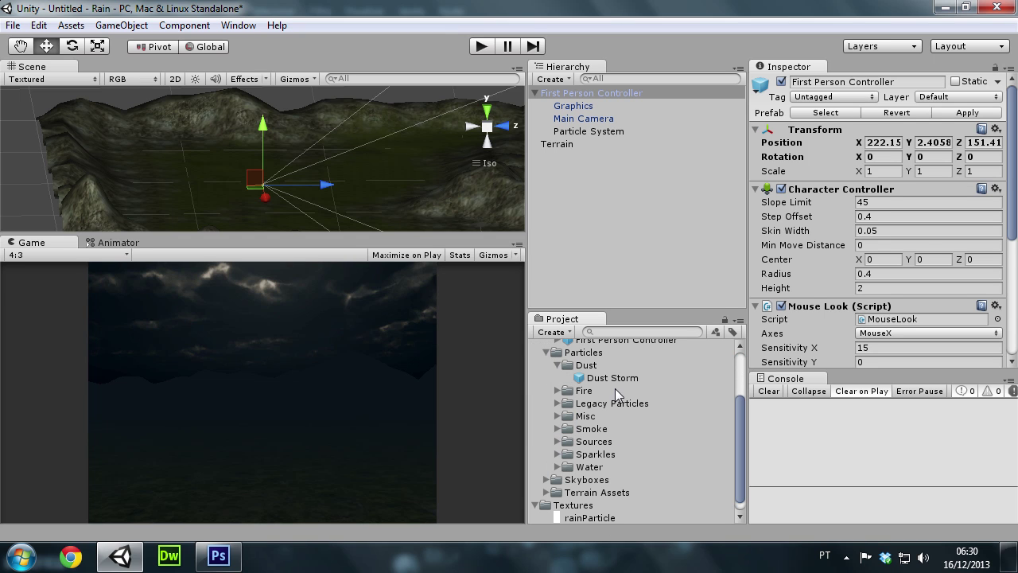
{"action": "left_click_drag", "start_coordinate": [618, 379], "coordinate": [602, 94]}
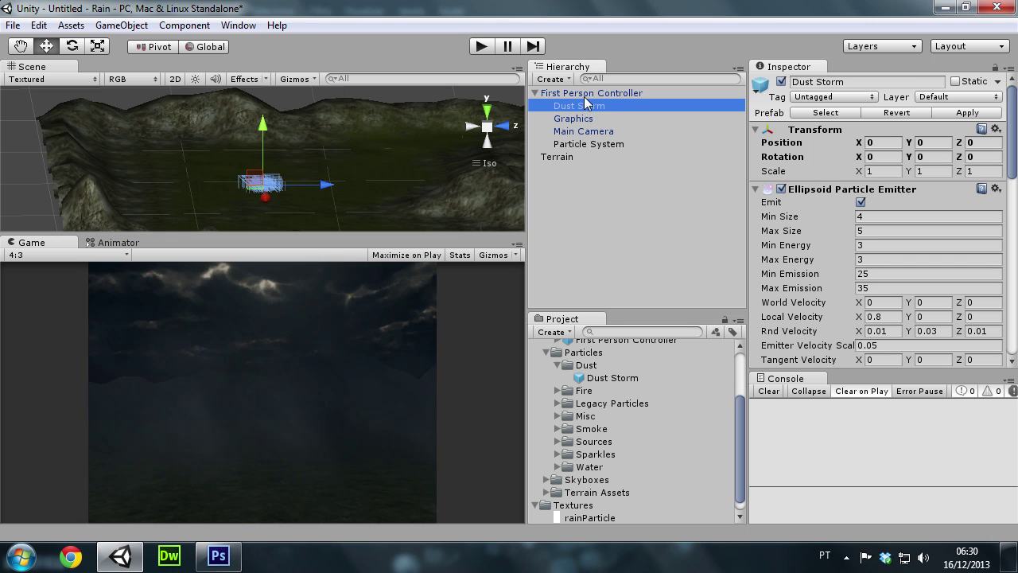
{"action": "scroll", "coordinate": [811, 242], "scroll_direction": "down", "scroll_amount": 5}
{"action": "scroll", "coordinate": [811, 242], "scroll_direction": "down", "scroll_amount": 5}
Scroll the Dust Storm Inspector to find its Ellipsoid Particle Emitter settings
{"action": "scroll", "coordinate": [811, 242], "scroll_direction": "up", "scroll_amount": 2}
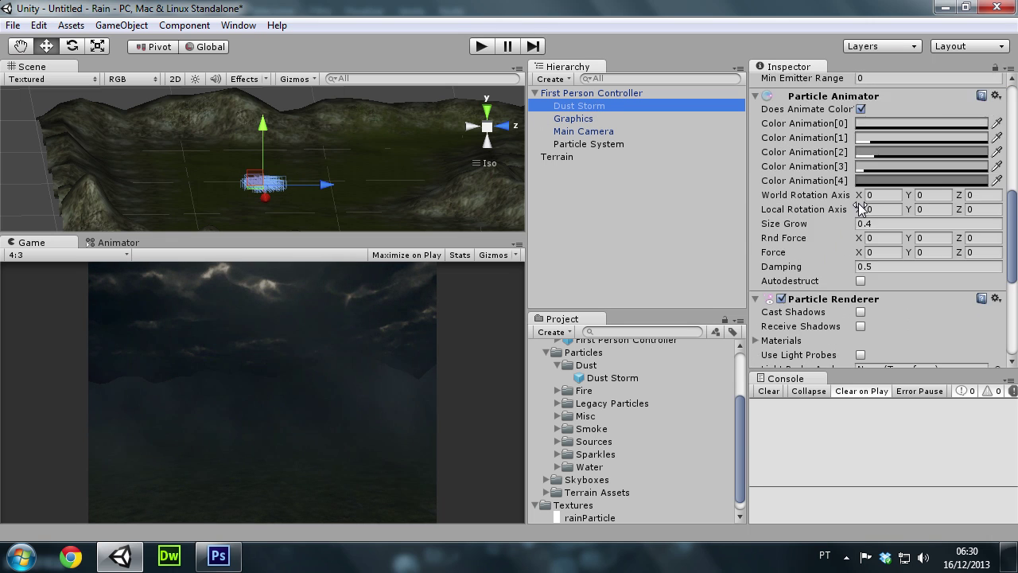
{"action": "scroll", "coordinate": [860, 211], "scroll_direction": "down", "scroll_amount": 3}
{"action": "scroll", "coordinate": [863, 286], "scroll_direction": "up", "scroll_amount": 3}
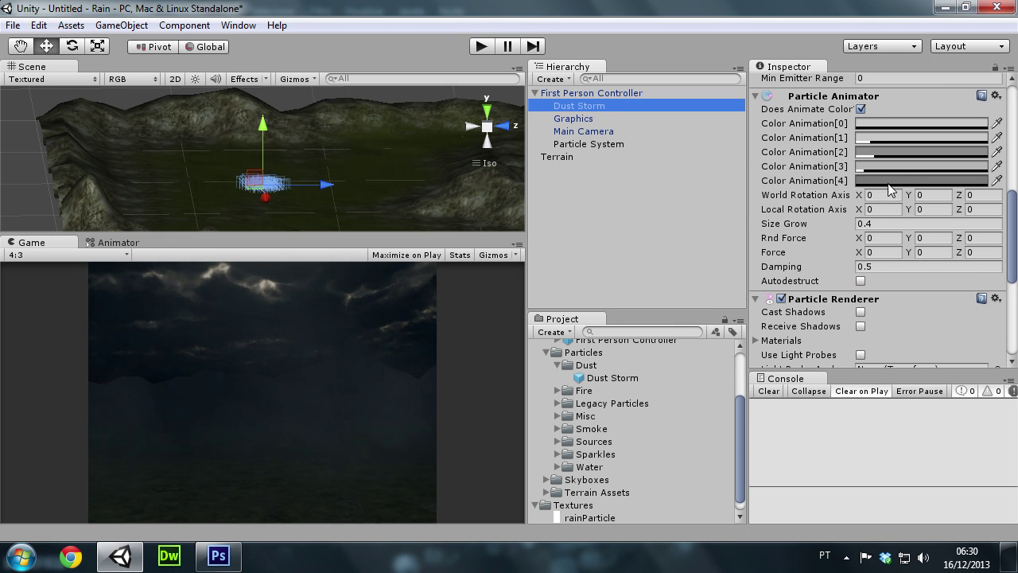
{"action": "scroll", "coordinate": [929, 294], "scroll_direction": "down", "scroll_amount": 5}
{"action": "scroll", "coordinate": [842, 289], "scroll_direction": "down", "scroll_amount": 1}
{"action": "scroll", "coordinate": [846, 297], "scroll_direction": "up", "scroll_amount": 2}
{"action": "scroll", "coordinate": [870, 292], "scroll_direction": "up", "scroll_amount": 2}
{"action": "scroll", "coordinate": [910, 228], "scroll_direction": "up", "scroll_amount": 2}
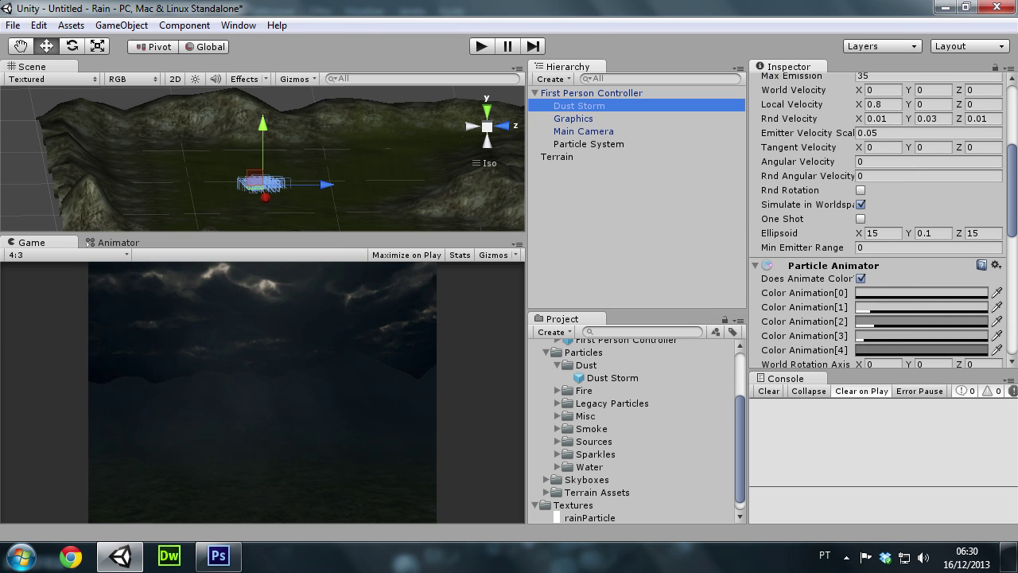
{"action": "scroll", "coordinate": [910, 231], "scroll_direction": "up", "scroll_amount": 3}
{"action": "scroll", "coordinate": [911, 230], "scroll_direction": "up", "scroll_amount": 1}
{"action": "scroll", "coordinate": [910, 231], "scroll_direction": "down", "scroll_amount": 1}
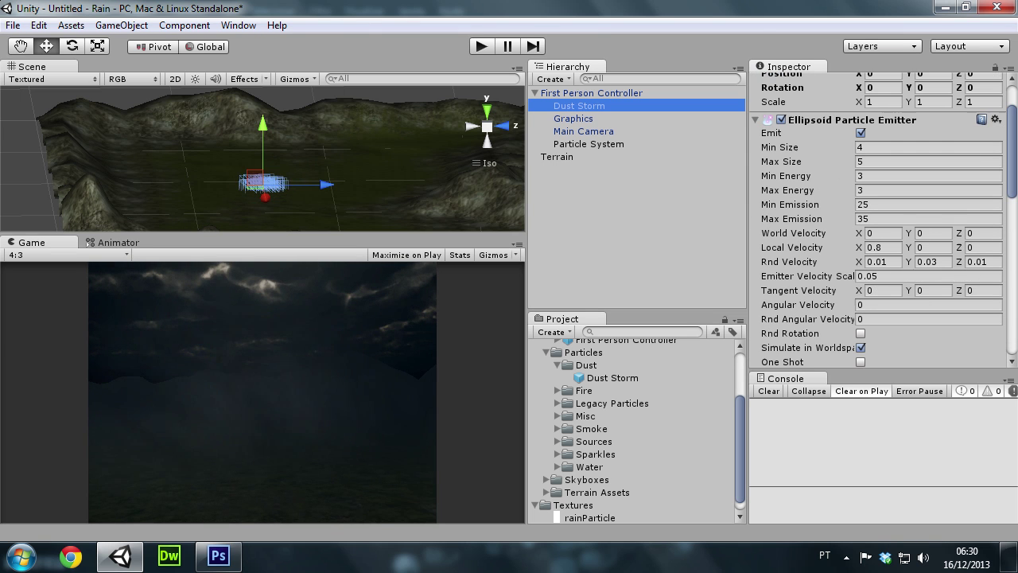
{"action": "scroll", "coordinate": [863, 205], "scroll_direction": "down", "scroll_amount": 3}
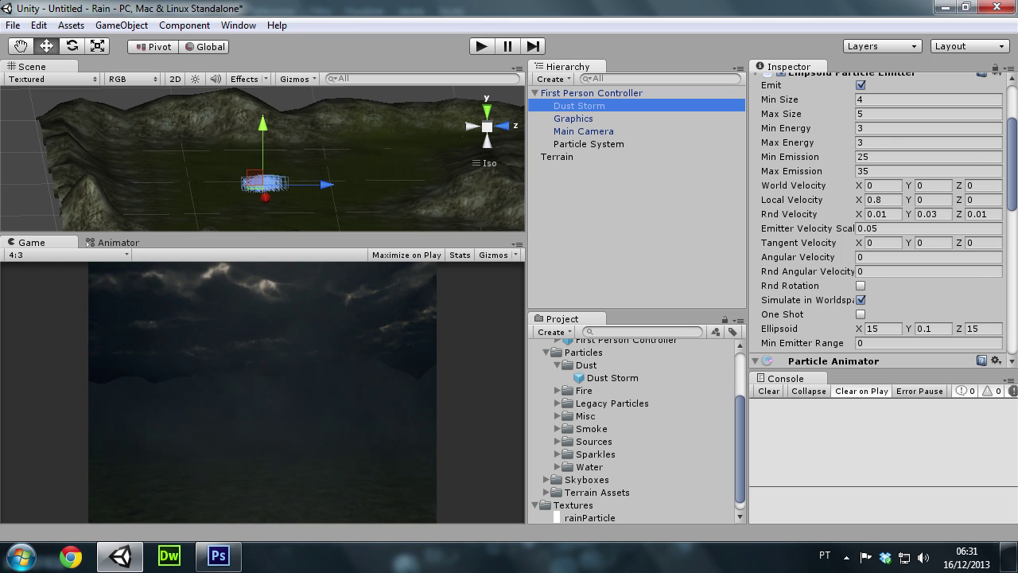
Set Min Emission to 10 and Max Emission to 15, then play-test the scene
{"action": "left_click", "coordinate": [874, 157]}
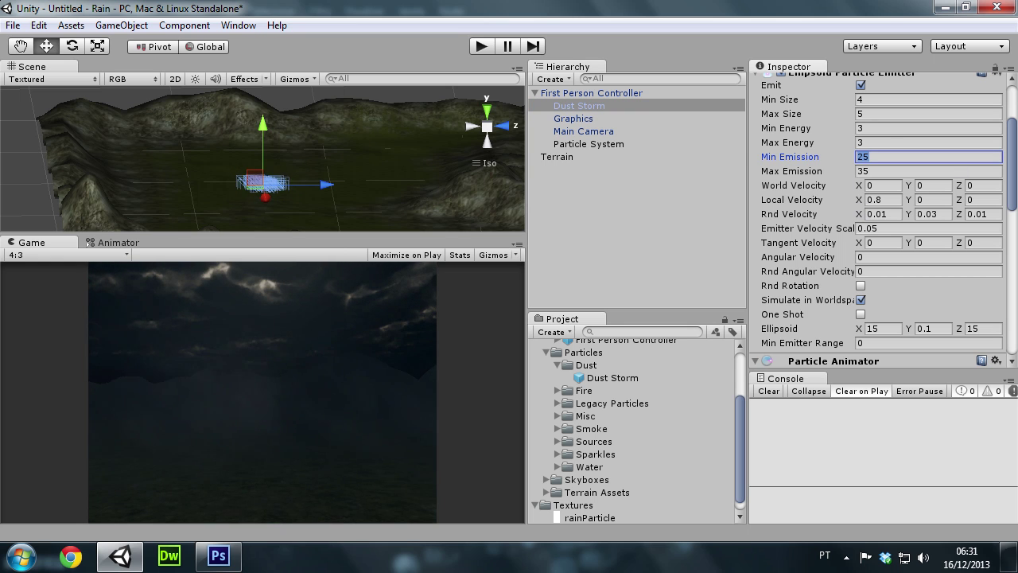
{"action": "type", "text": "10"}
{"action": "key", "text": "Tab"}
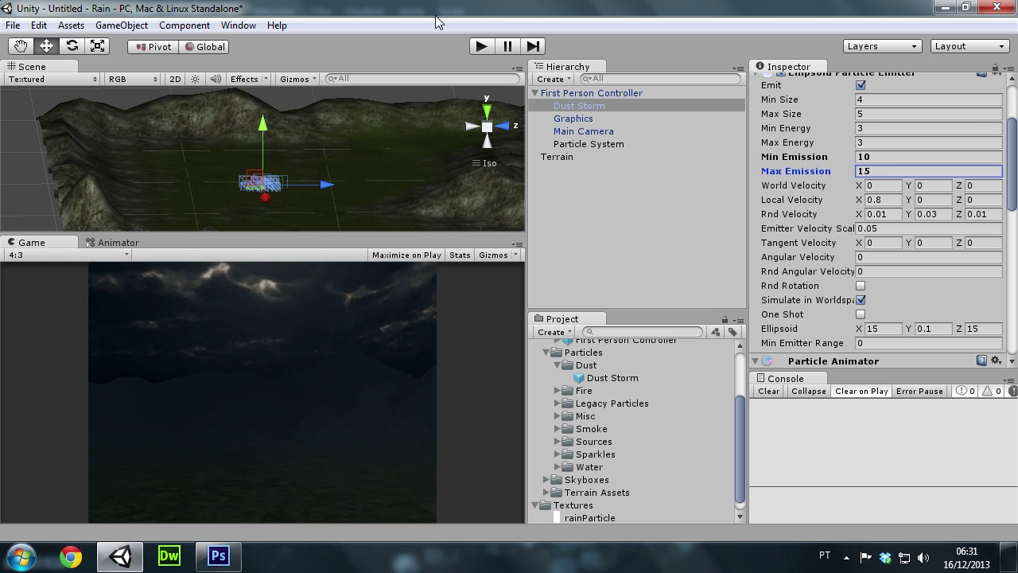
{"action": "left_click", "coordinate": [481, 46]}
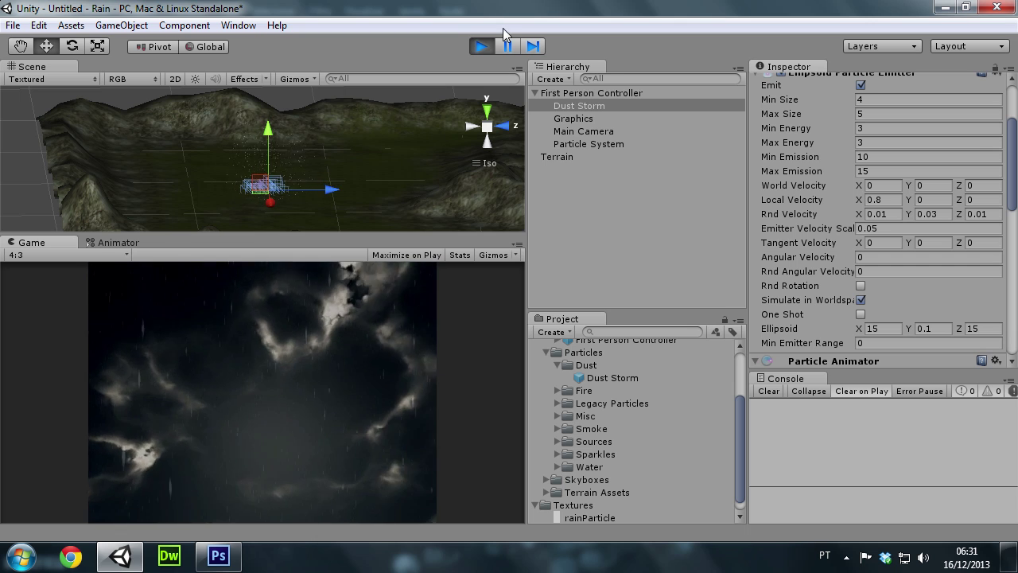
{"action": "left_click", "coordinate": [480, 46]}
Tint the rain Particle System's material a dark bluish grey
{"action": "left_click", "coordinate": [588, 144]}
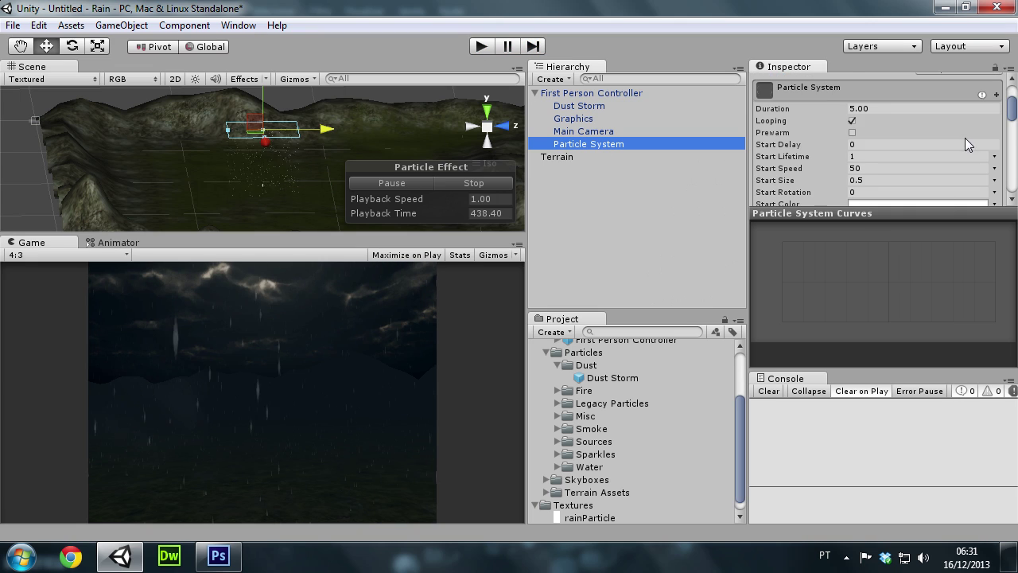
{"action": "scroll", "coordinate": [965, 137], "scroll_direction": "down", "scroll_amount": 5}
{"action": "scroll", "coordinate": [965, 137], "scroll_direction": "down", "scroll_amount": 5}
{"action": "scroll", "coordinate": [964, 138], "scroll_direction": "up", "scroll_amount": 3}
{"action": "scroll", "coordinate": [965, 138], "scroll_direction": "down", "scroll_amount": 3}
{"action": "scroll", "coordinate": [964, 137], "scroll_direction": "down", "scroll_amount": 5}
{"action": "scroll", "coordinate": [965, 137], "scroll_direction": "down", "scroll_amount": 3}
{"action": "left_click", "coordinate": [969, 93]}
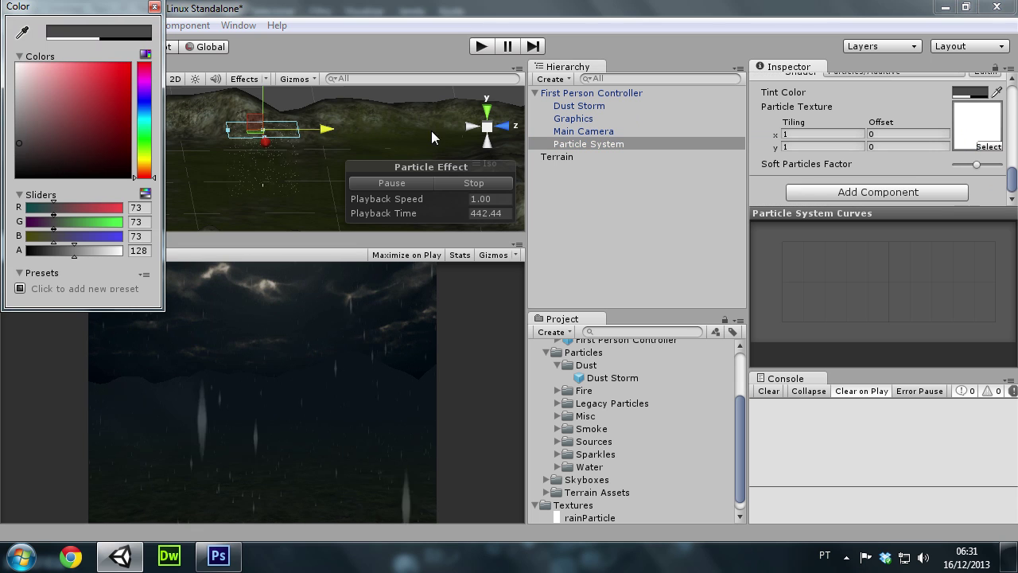
{"action": "mouse_move", "coordinate": [30, 102]}
{"action": "left_mouse_down"}
{"action": "mouse_move", "coordinate": [17, 152]}
{"action": "mouse_move", "coordinate": [75, 162]}
{"action": "left_mouse_up"}
{"action": "left_click", "coordinate": [145, 104]}
{"action": "mouse_move", "coordinate": [49, 120]}
{"action": "left_mouse_down"}
{"action": "mouse_move", "coordinate": [45, 157]}
{"action": "mouse_move", "coordinate": [59, 151]}
{"action": "left_mouse_up"}
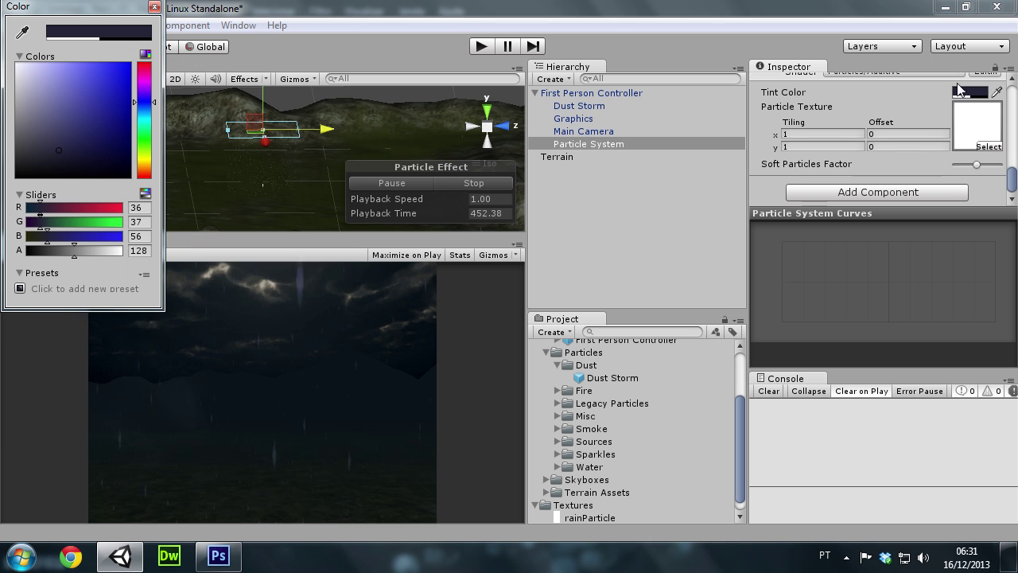
Try the Particles/Alpha Blended and Particles/Multiply shaders on the rain material
{"action": "scroll", "coordinate": [909, 98], "scroll_direction": "up", "scroll_amount": 3}
{"action": "left_click", "coordinate": [878, 117]}
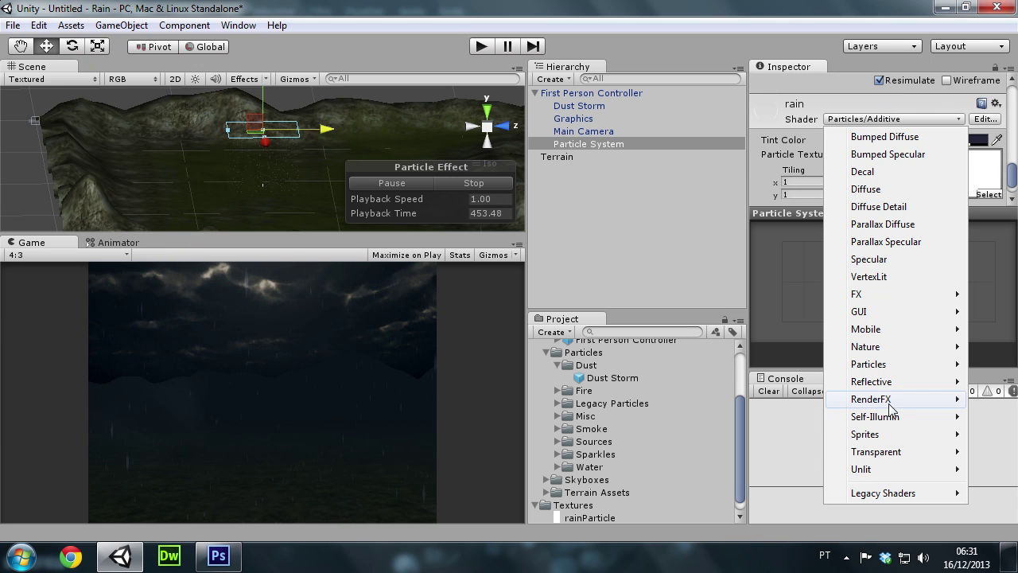
{"action": "mouse_move", "coordinate": [873, 367]}
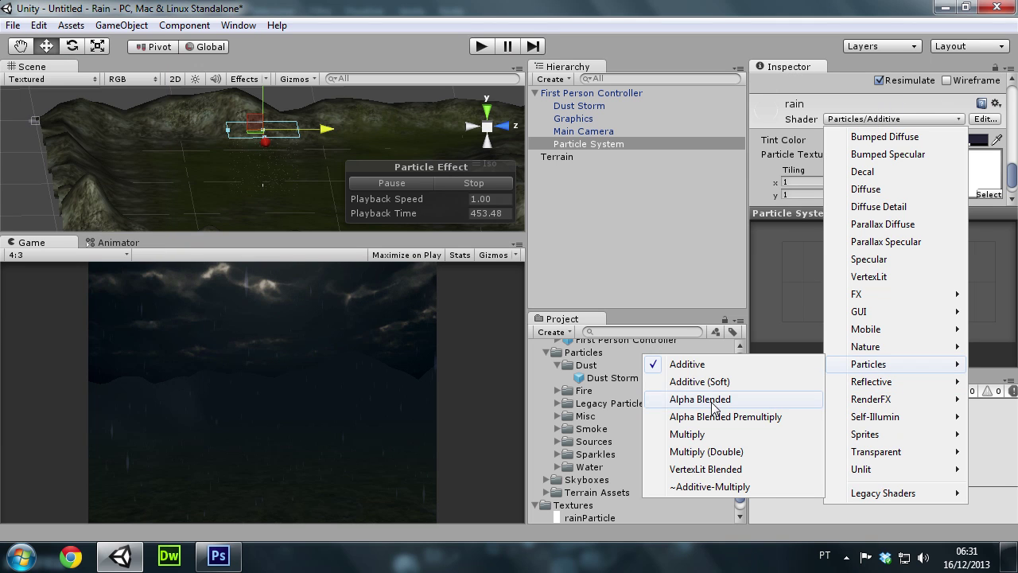
{"action": "left_click", "coordinate": [713, 400]}
{"action": "left_click", "coordinate": [908, 118]}
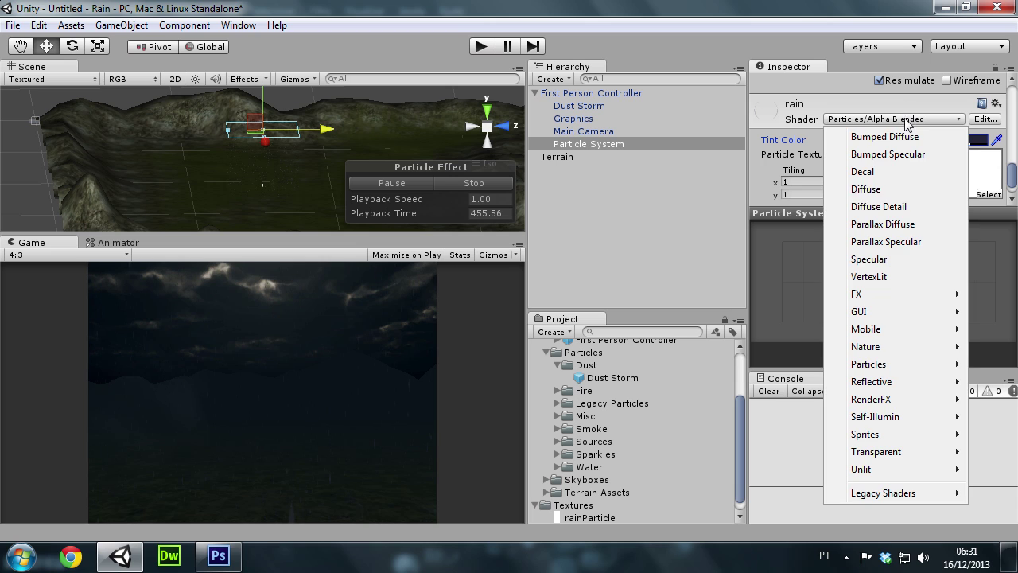
{"action": "mouse_move", "coordinate": [894, 366]}
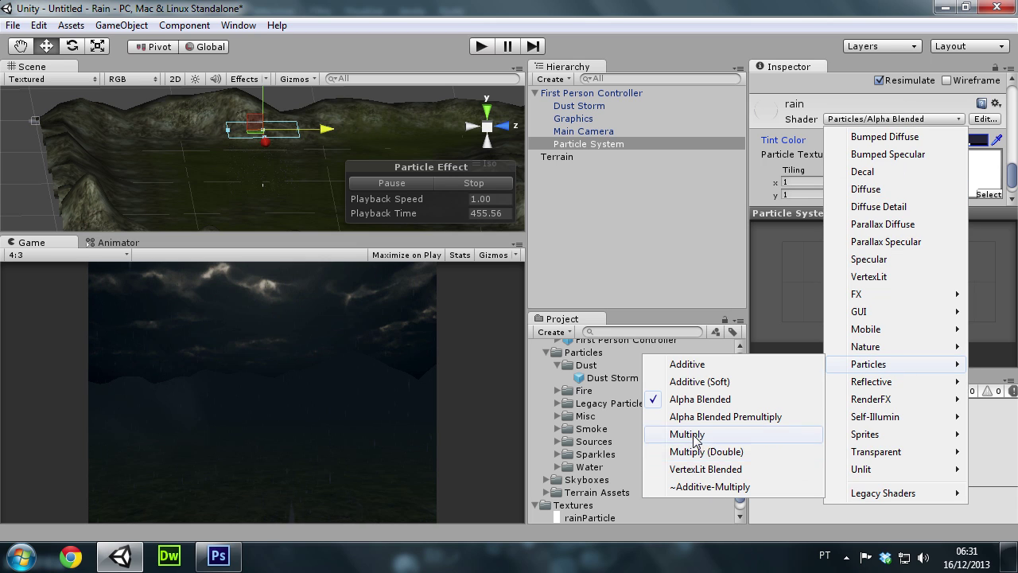
{"action": "left_click", "coordinate": [693, 434]}
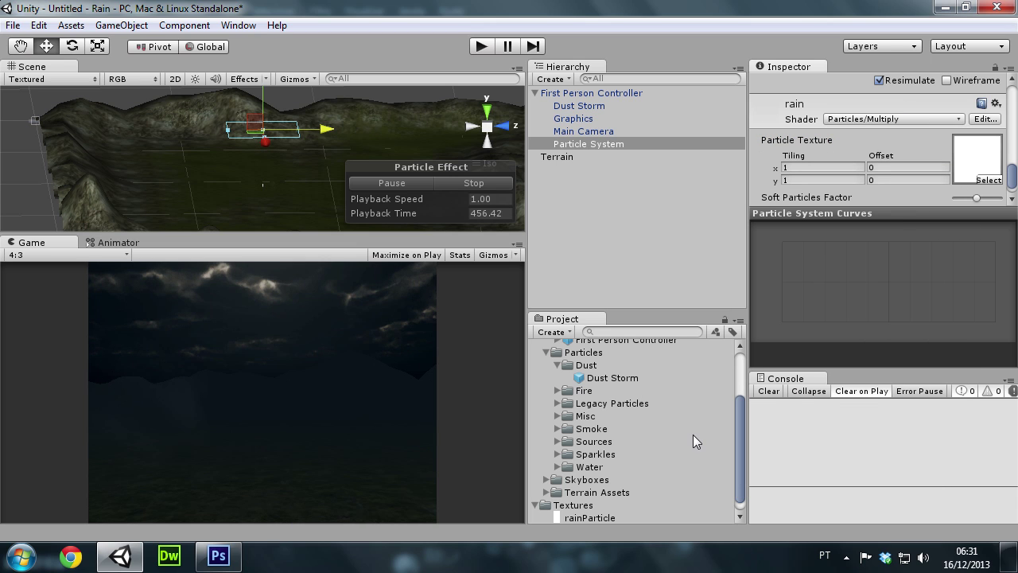
Try the soft additive shader, then settle on Particles/VertexLit Blended
{"action": "left_click", "coordinate": [978, 168]}
{"action": "left_click", "coordinate": [901, 120]}
{"action": "mouse_move", "coordinate": [885, 364]}
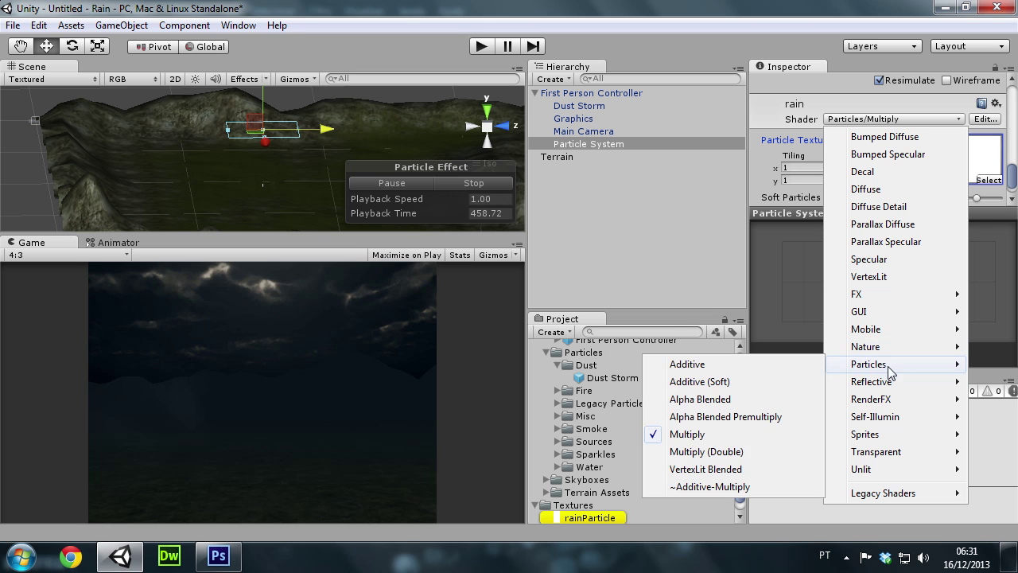
{"action": "left_click", "coordinate": [708, 379]}
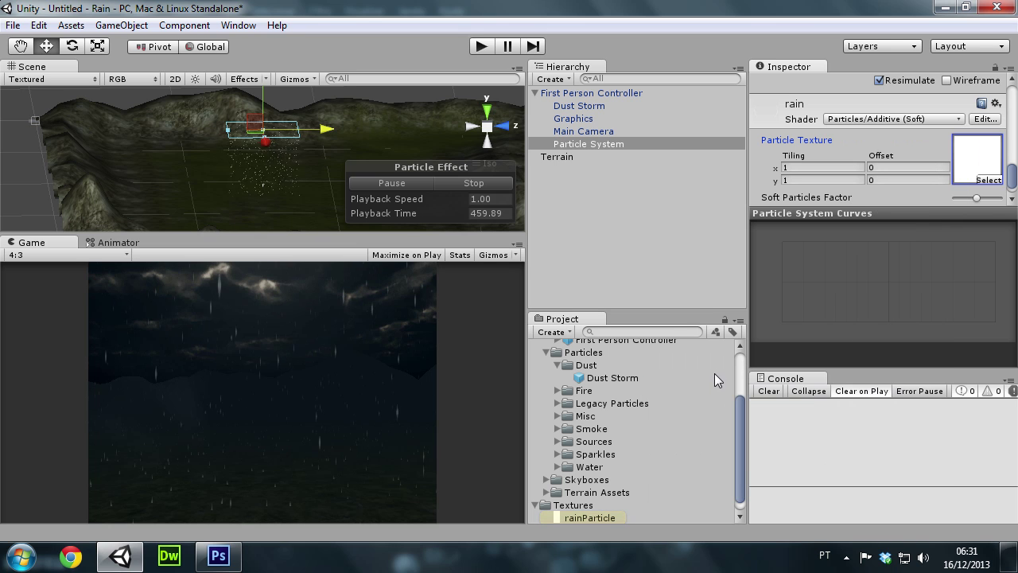
{"action": "left_click", "coordinate": [908, 123]}
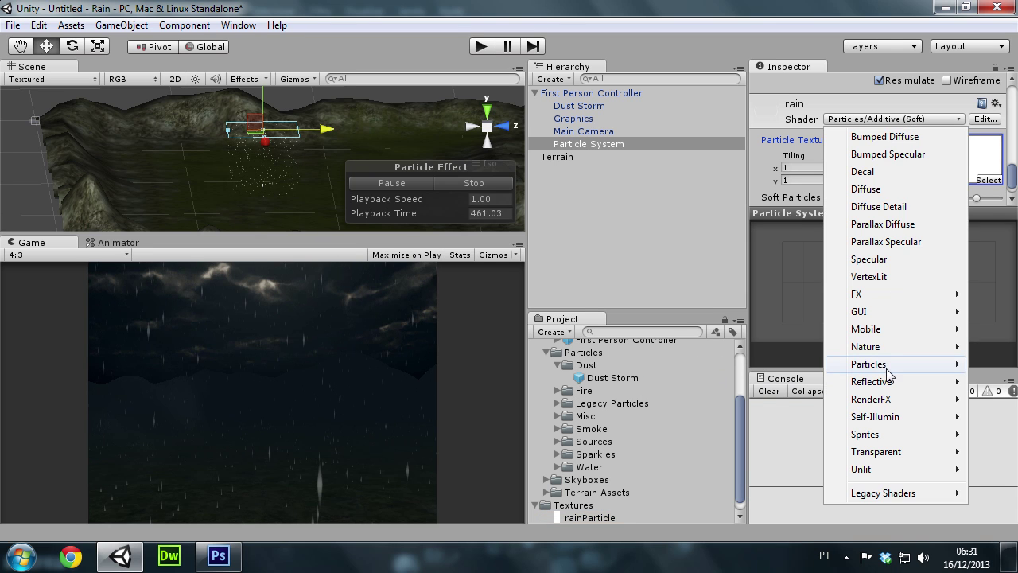
{"action": "mouse_move", "coordinate": [885, 364]}
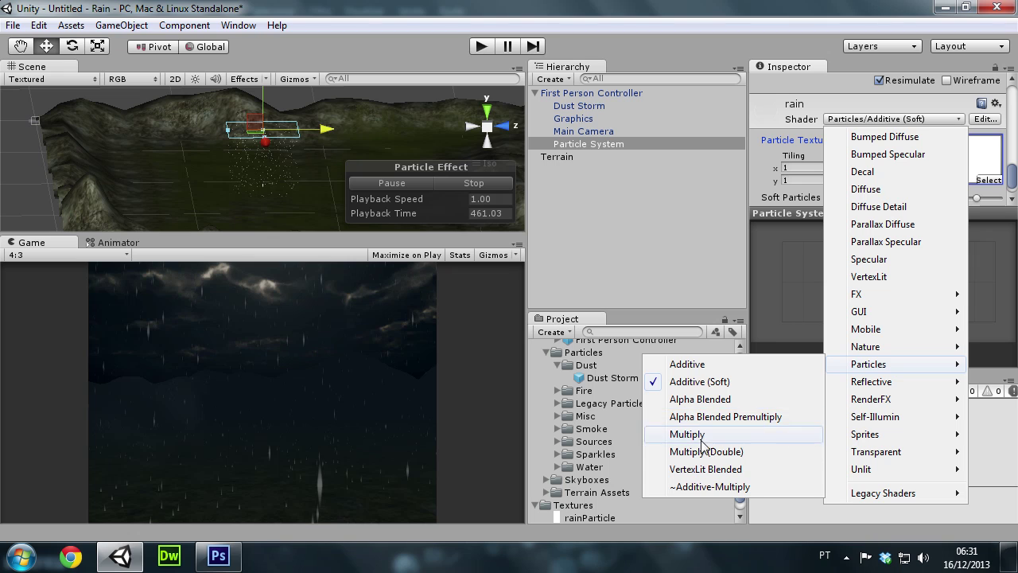
{"action": "left_click", "coordinate": [707, 469]}
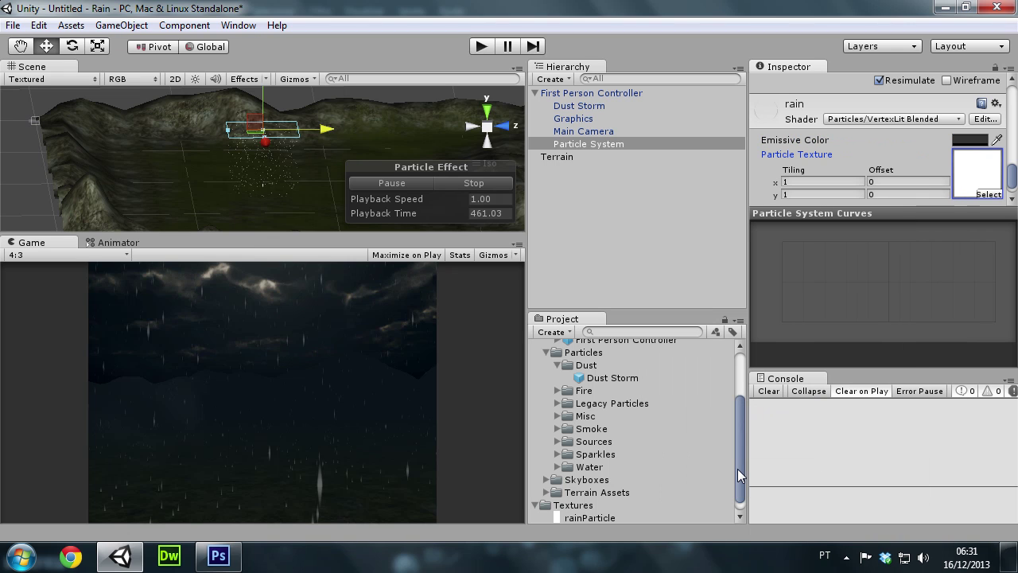
Set the rain material's emissive colour to a light grey
{"action": "left_click", "coordinate": [969, 139]}
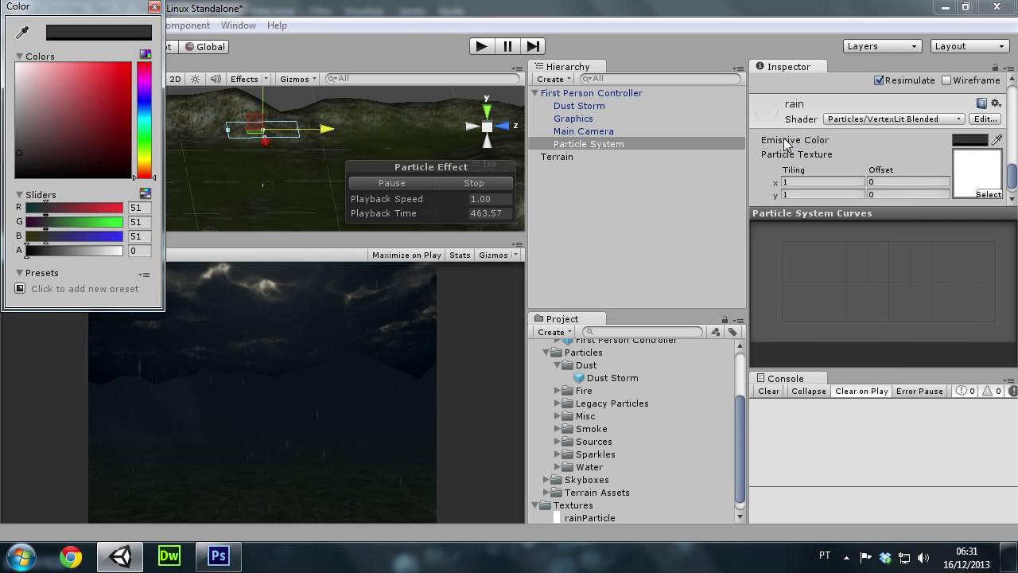
{"action": "mouse_move", "coordinate": [55, 124]}
{"action": "left_mouse_down"}
{"action": "mouse_move", "coordinate": [7, 66]}
{"action": "mouse_move", "coordinate": [2, 115]}
{"action": "left_mouse_up"}
{"action": "left_click", "coordinate": [23, 32]}
{"action": "left_click", "coordinate": [254, 365]}
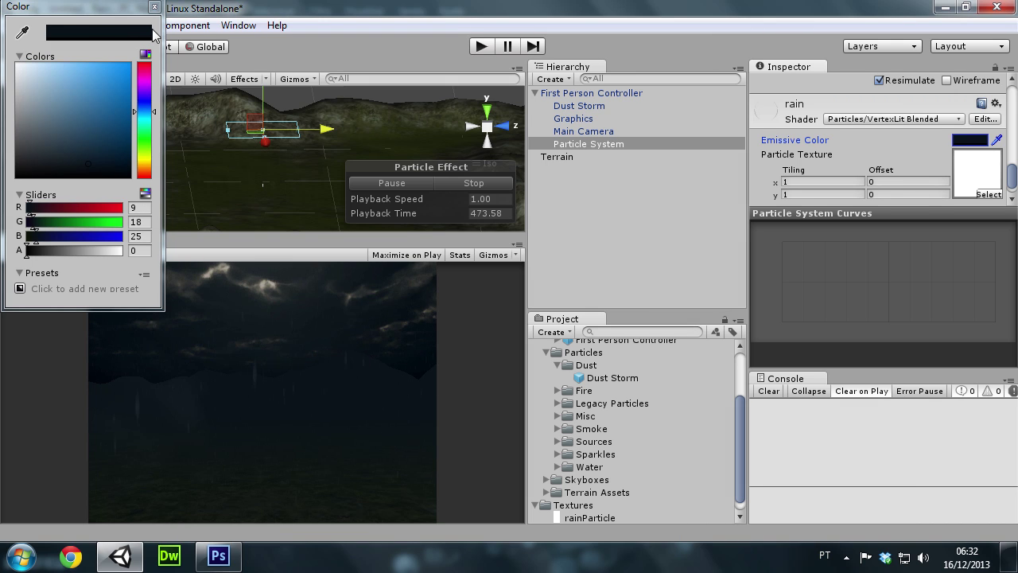
{"action": "left_click_drag", "start_coordinate": [30, 98], "coordinate": [19, 105]}
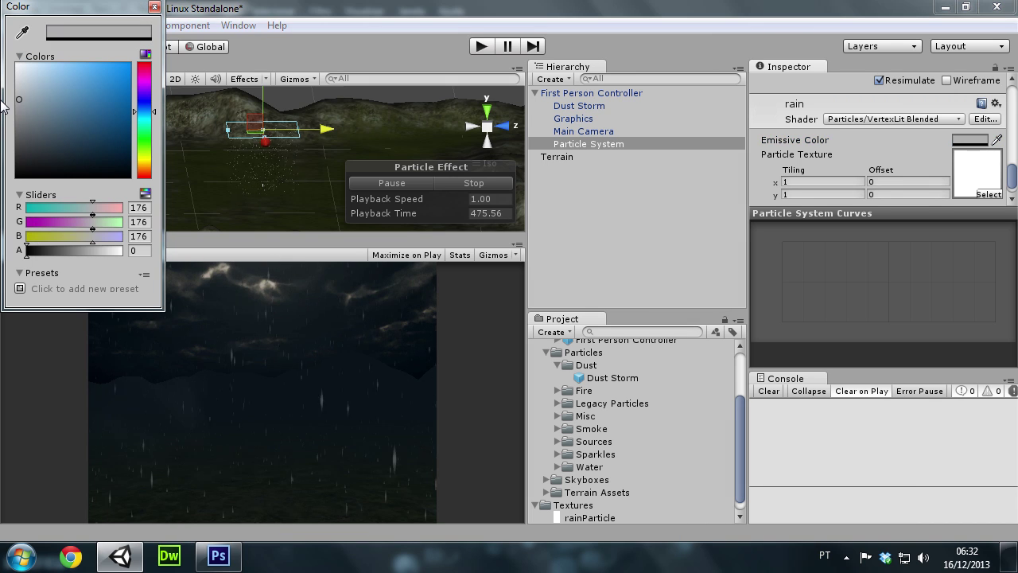
{"action": "left_click", "coordinate": [154, 8]}
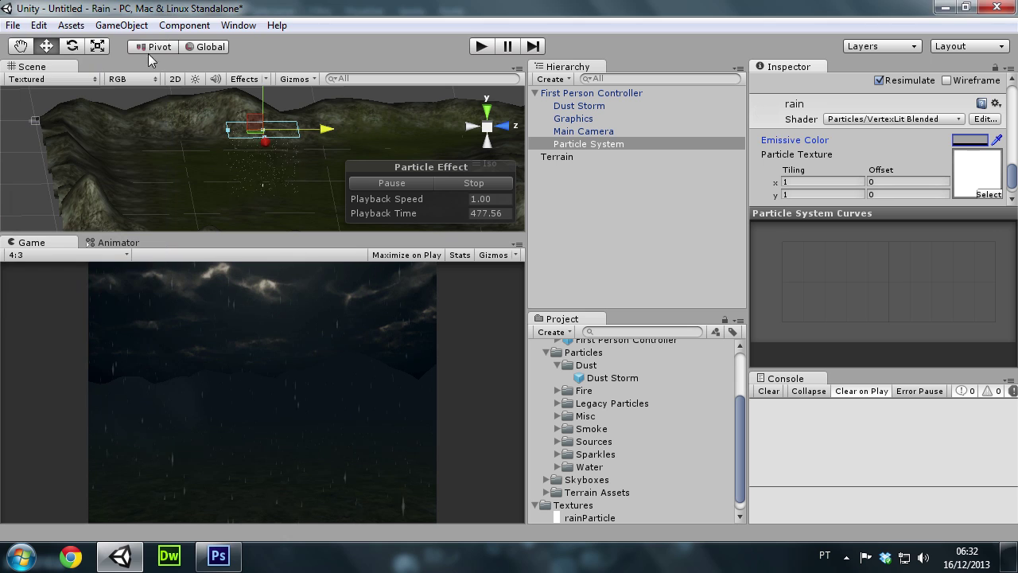
{"action": "left_click", "coordinate": [218, 556]}
Extend the rainParticle canvas to the right with the Crop tool and apply the crop
{"action": "left_click_drag", "start_coordinate": [463, 298], "coordinate": [577, 286]}
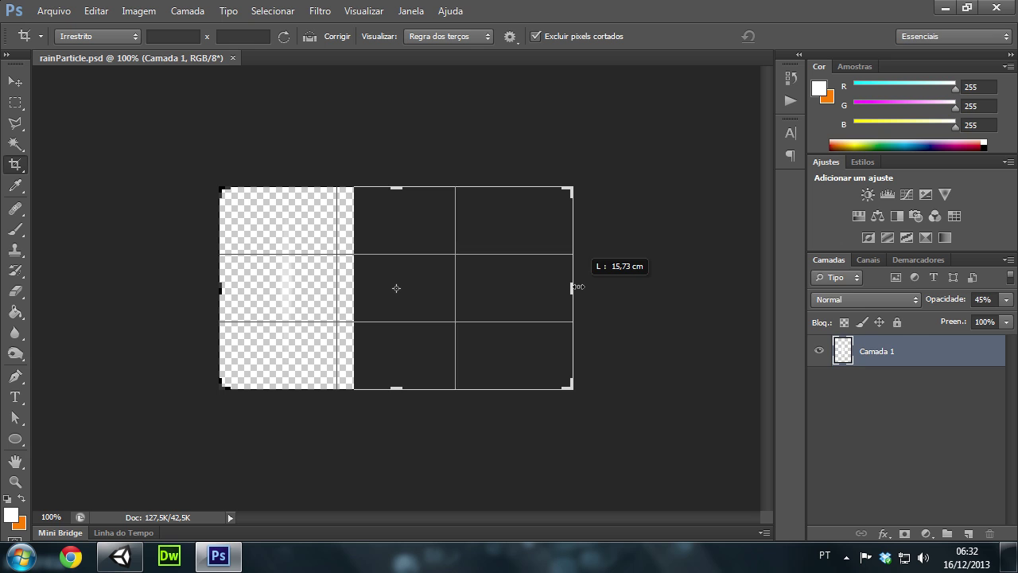
{"action": "mouse_move", "coordinate": [503, 275]}
{"action": "left_mouse_down"}
{"action": "mouse_move", "coordinate": [461, 274]}
{"action": "mouse_move", "coordinate": [600, 273]}
{"action": "left_mouse_up"}
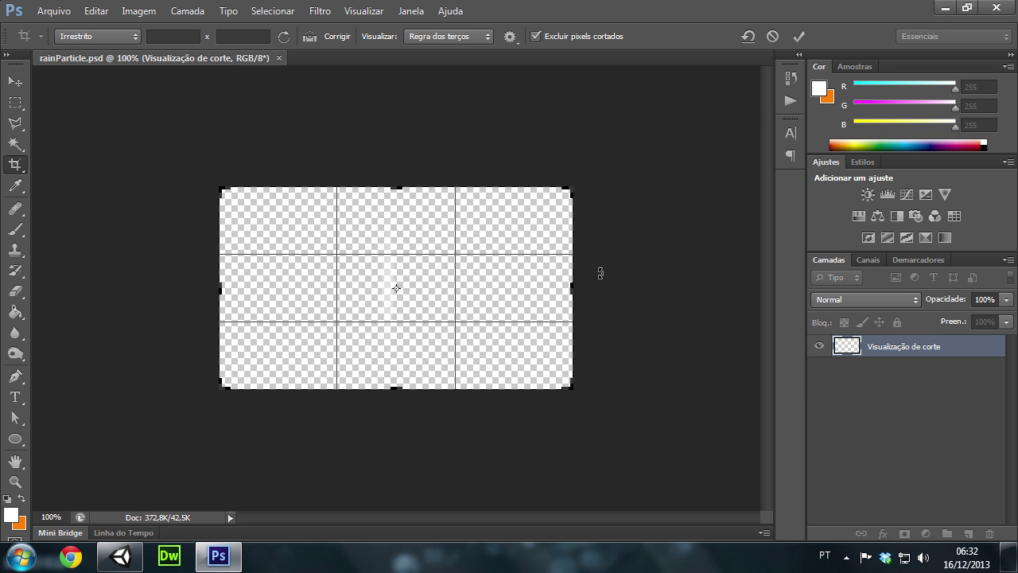
{"action": "left_click", "coordinate": [13, 86]}
{"action": "left_click", "coordinate": [425, 222]}
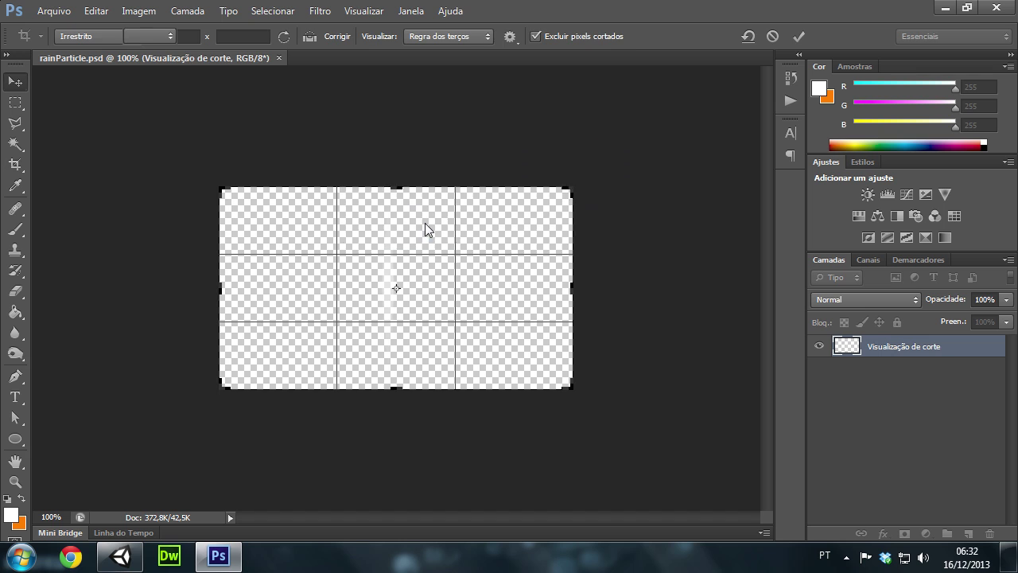
Add a new layer beneath the rain streak and fill it with black
{"action": "left_click", "coordinate": [974, 533]}
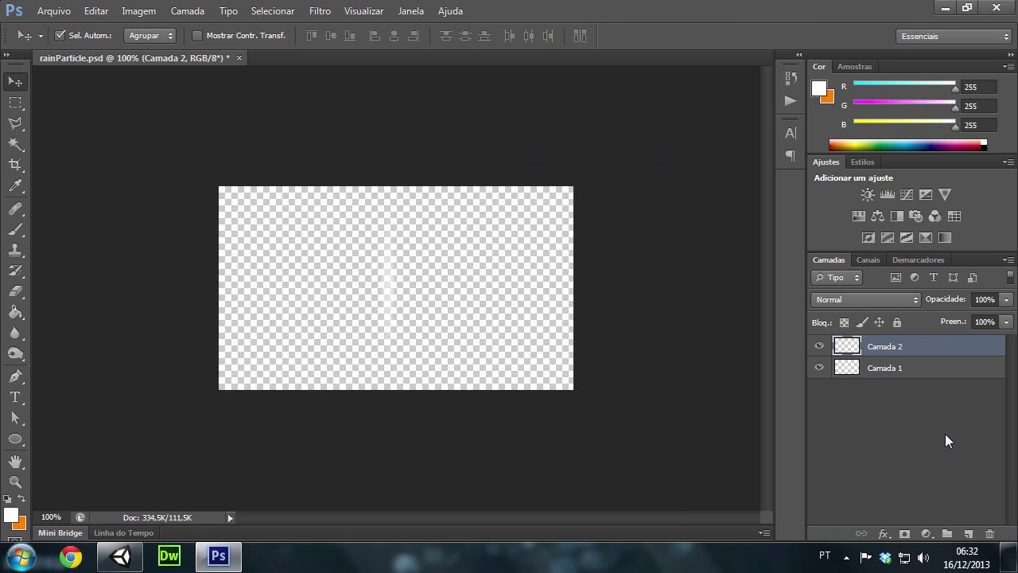
{"action": "left_click_drag", "start_coordinate": [903, 350], "coordinate": [898, 382]}
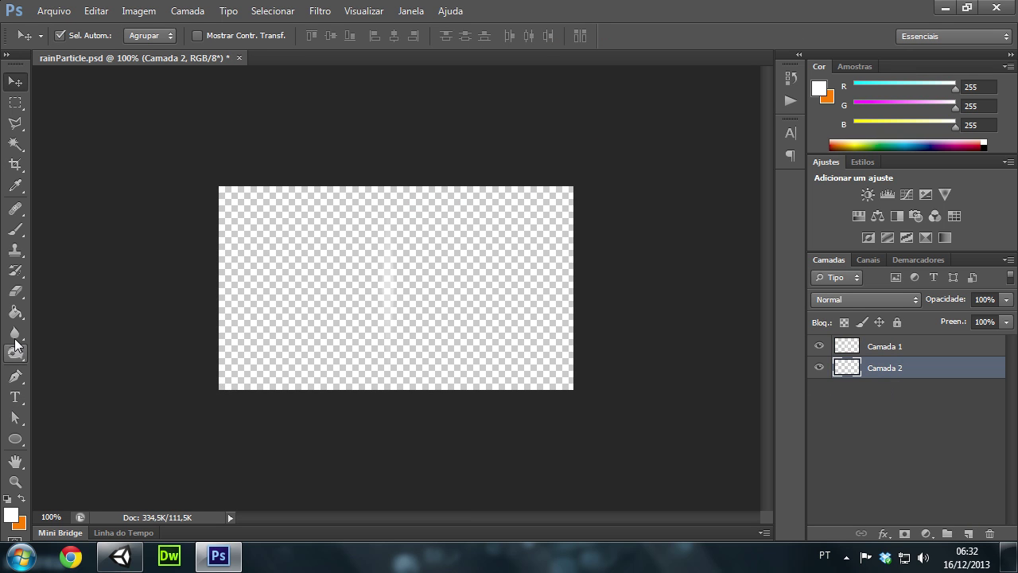
{"action": "left_click", "coordinate": [15, 310]}
{"action": "left_click", "coordinate": [10, 515]}
{"action": "left_click_drag", "start_coordinate": [314, 322], "coordinate": [242, 346]}
{"action": "left_click", "coordinate": [678, 119]}
{"action": "left_click", "coordinate": [346, 249]}
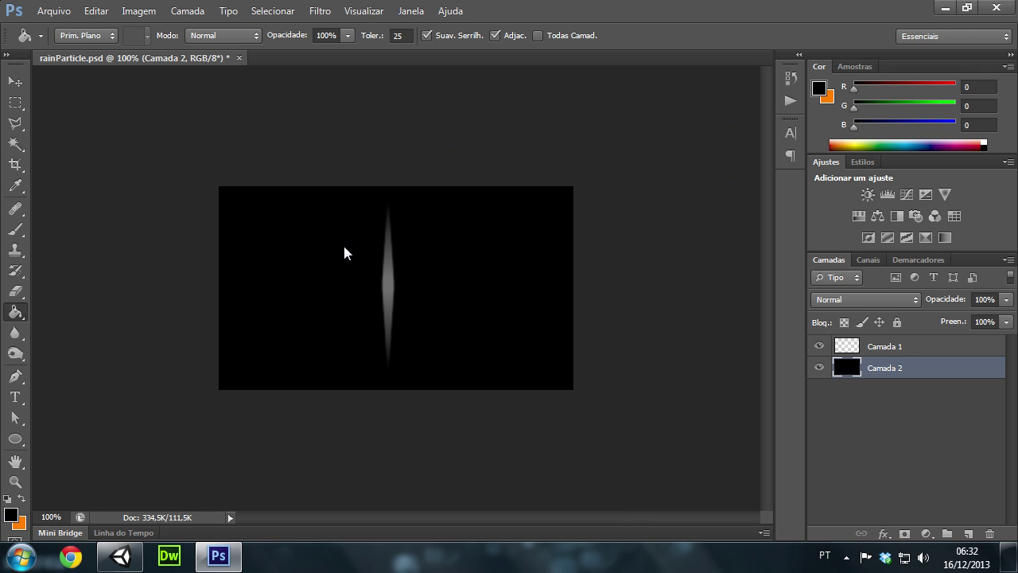
Free Transform the Camada 1 rain streak to make it narrower
{"action": "left_click", "coordinate": [15, 103]}
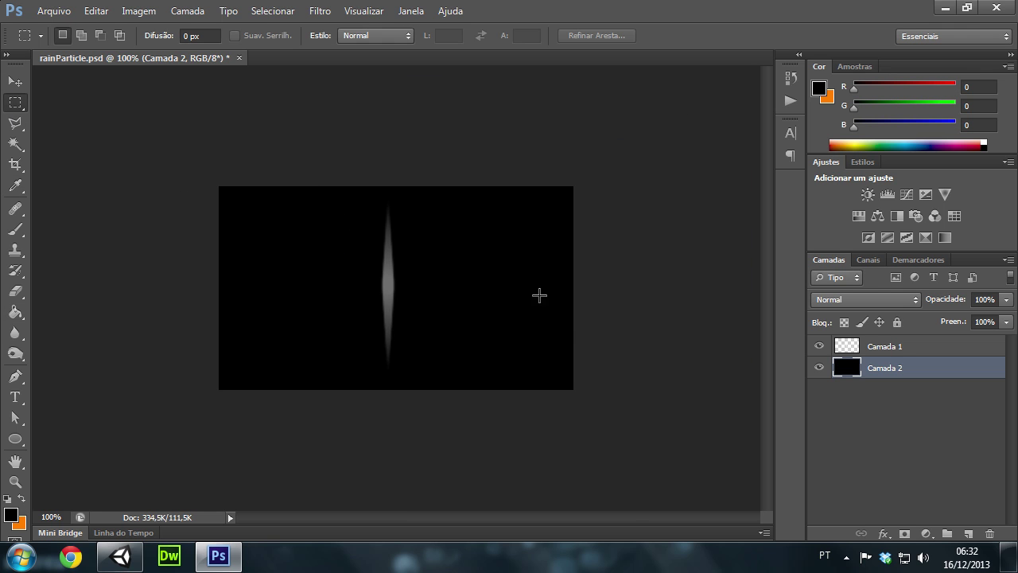
{"action": "left_click", "coordinate": [873, 347]}
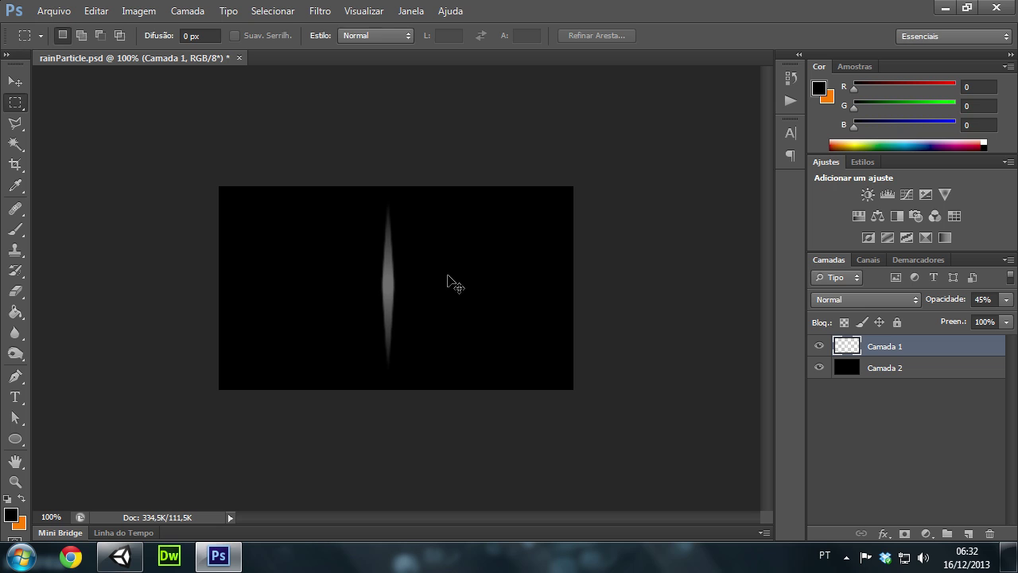
{"action": "key", "text": "ctrl+t"}
{"action": "left_click_drag", "start_coordinate": [397, 284], "coordinate": [391, 284]}
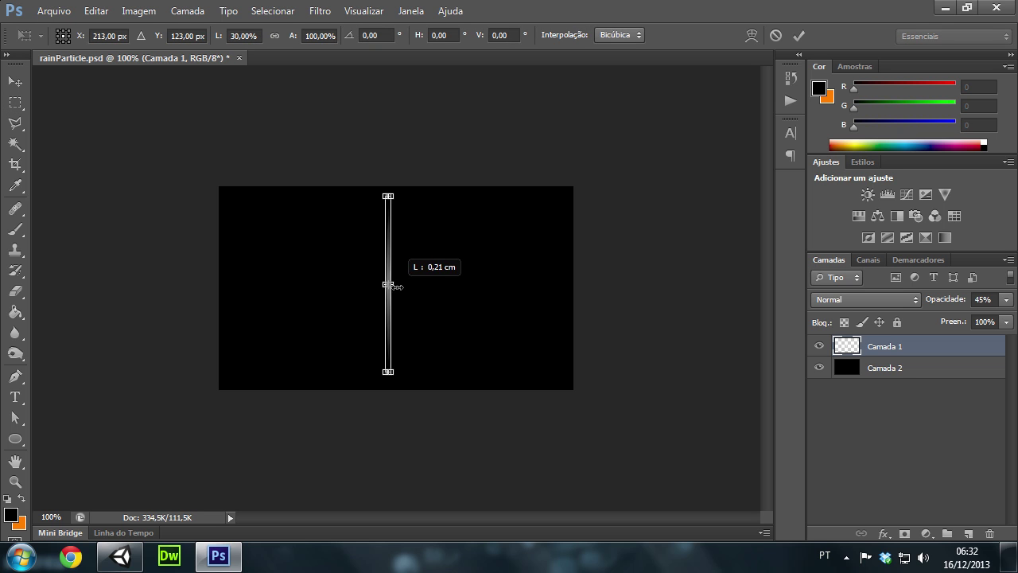
{"action": "key", "text": "Return"}
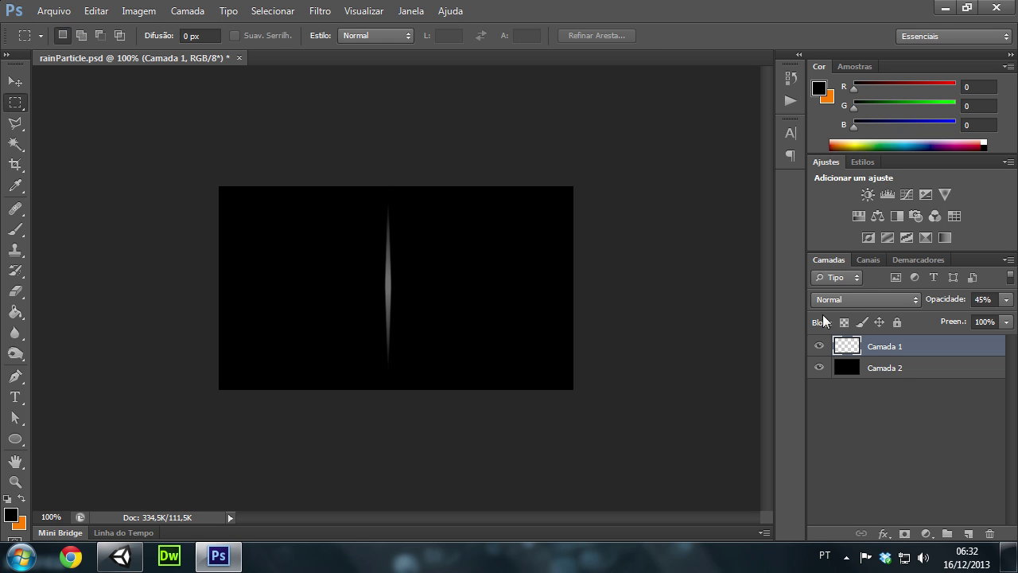
Set the rain streak opacity to 100%, hide the black Camada 2 layer, and return to Unity
{"action": "left_click", "coordinate": [1005, 300]}
{"action": "mouse_move", "coordinate": [969, 319]}
{"action": "left_mouse_down"}
{"action": "mouse_move", "coordinate": [948, 318]}
{"action": "mouse_move", "coordinate": [999, 319]}
{"action": "left_mouse_up"}
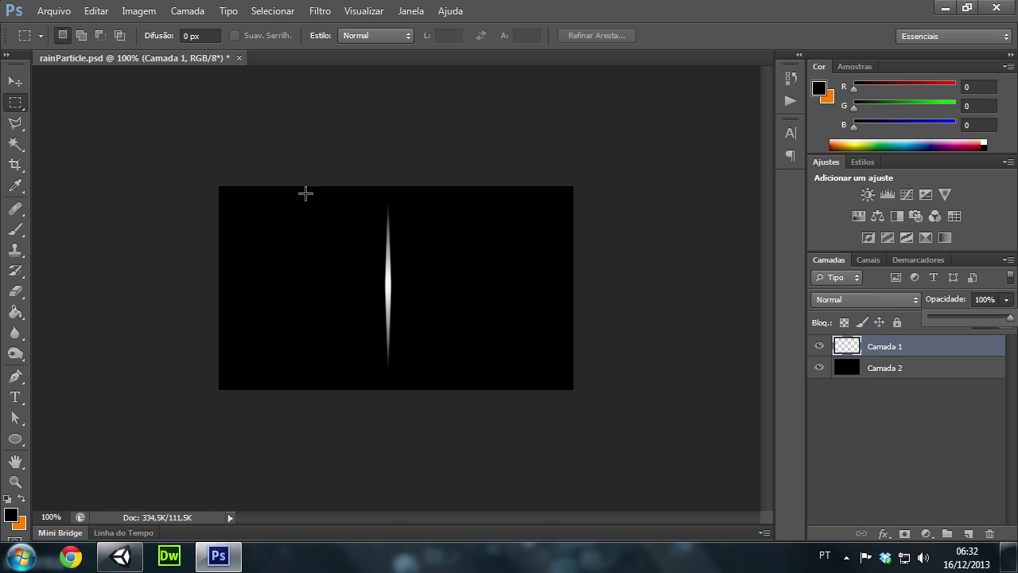
{"action": "left_click", "coordinate": [819, 367]}
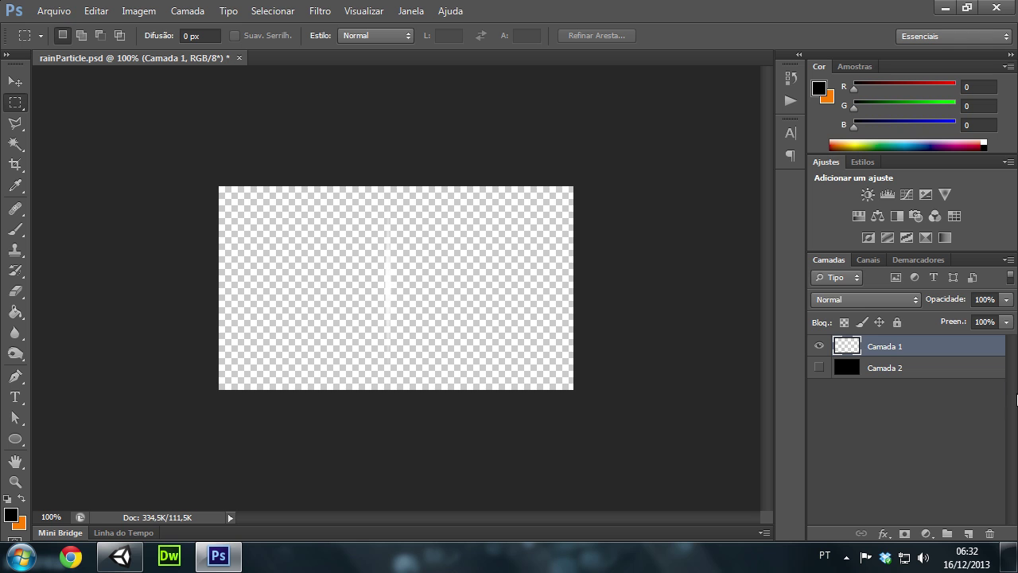
{"action": "left_click", "coordinate": [992, 376]}
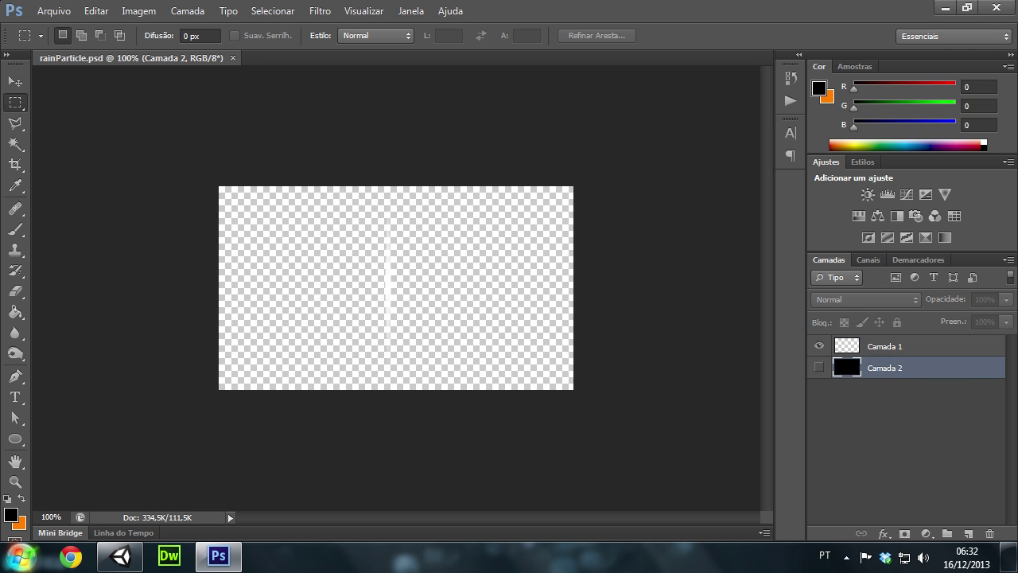
{"action": "left_click", "coordinate": [121, 555]}
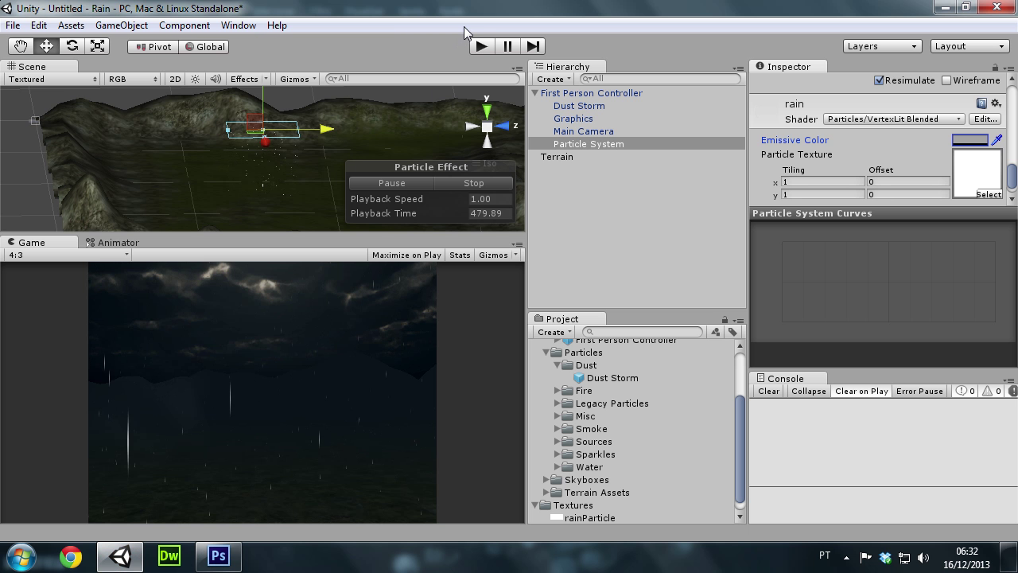
Play the scene to check the thinner rain streaks under the storm clouds, then stop playback
{"action": "left_click", "coordinate": [380, 357]}
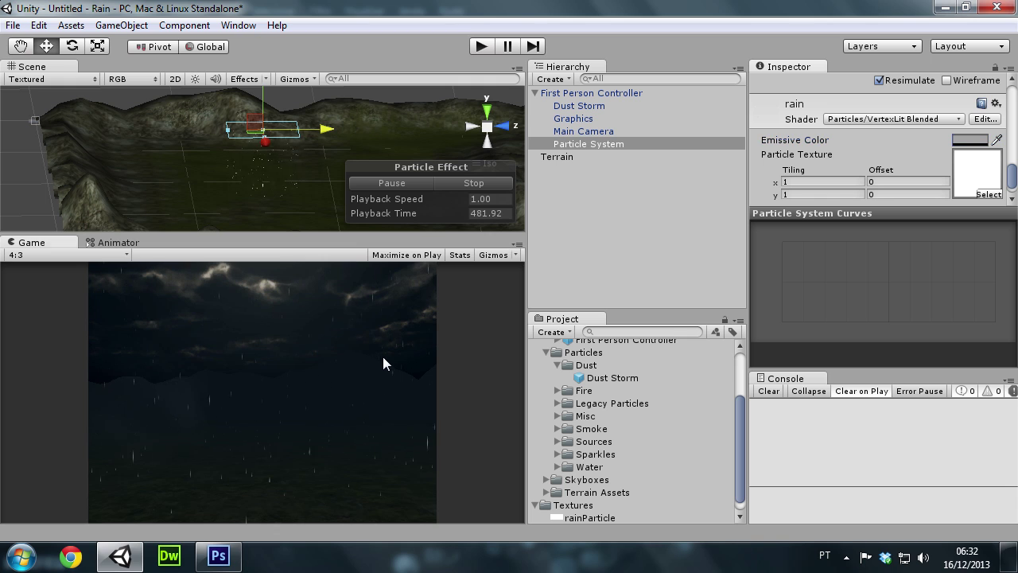
{"action": "left_click", "coordinate": [472, 47]}
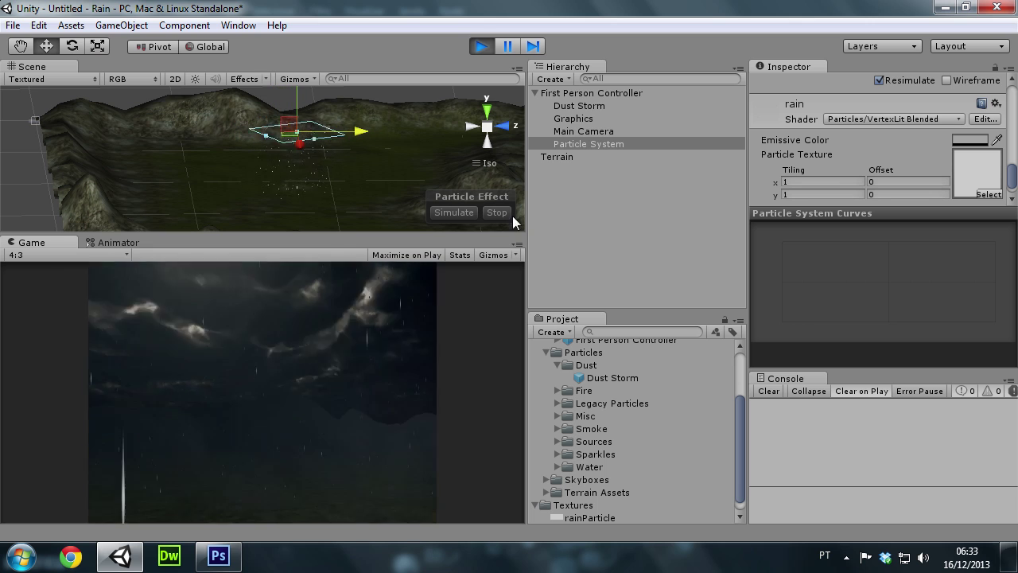
{"action": "left_click", "coordinate": [481, 46]}
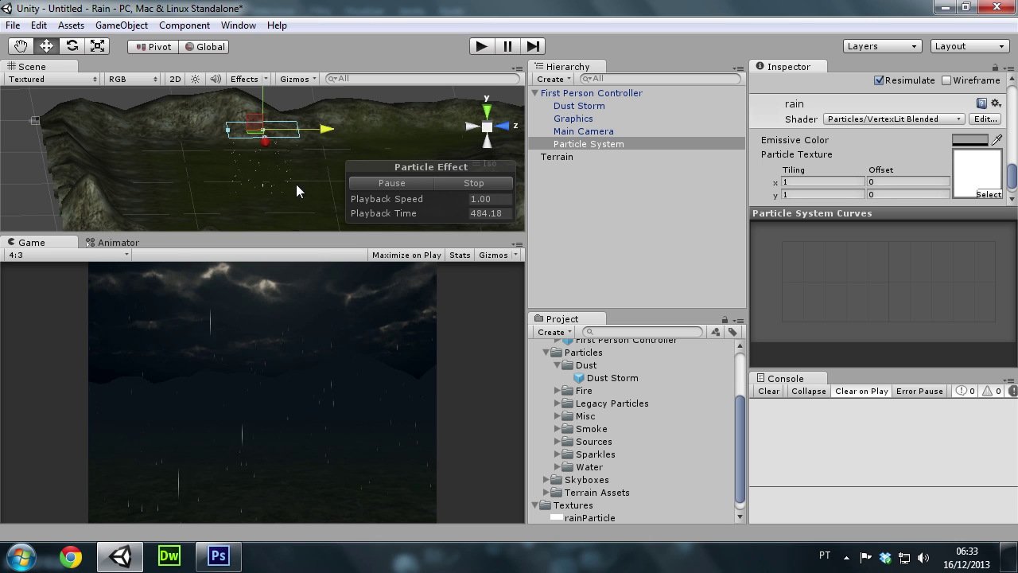
{"action": "middle_click_drag", "start_coordinate": [296, 184], "coordinate": [299, 116]}
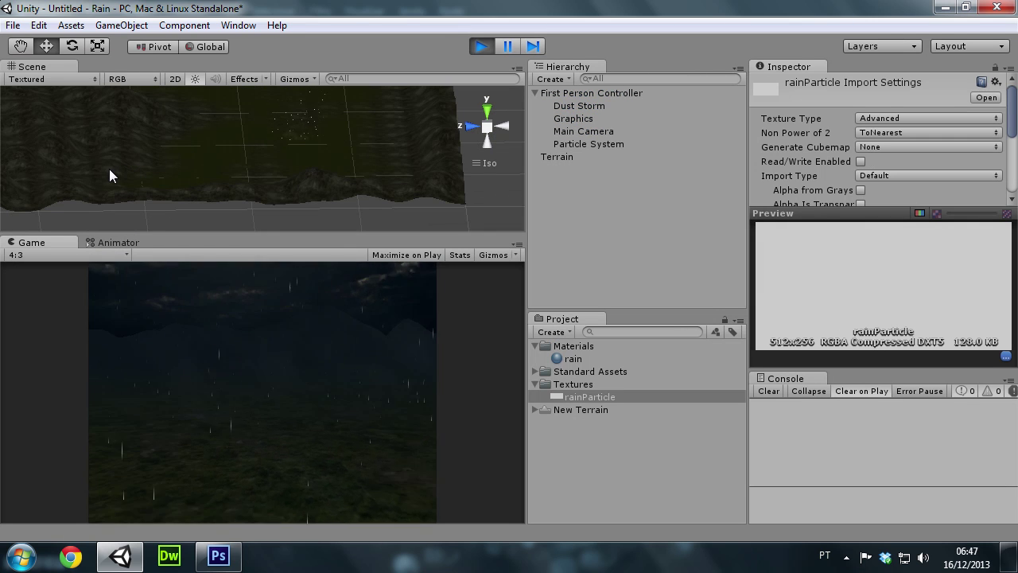